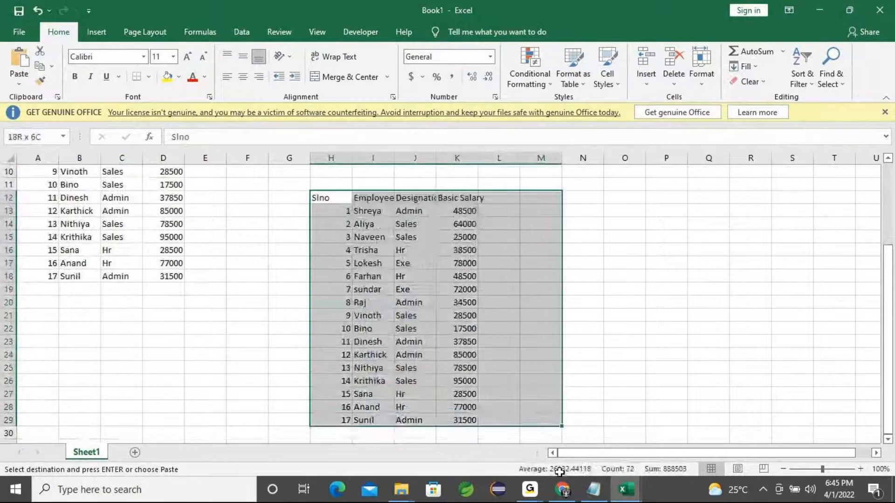
Step: Start saving the workbook to a new location and browse to Desktop > Tableau > Tableau Session-5
scroll(282, 288, "up", 3)
left_click(295, 279)
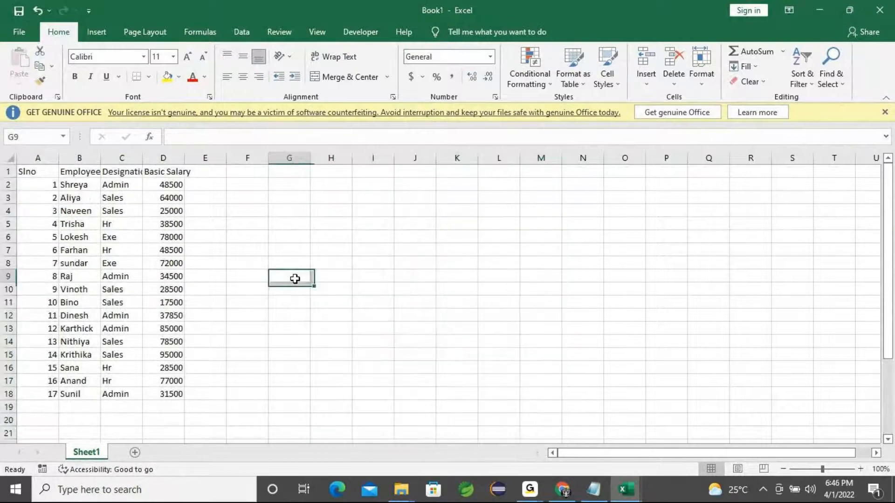
key("ctrl+s")
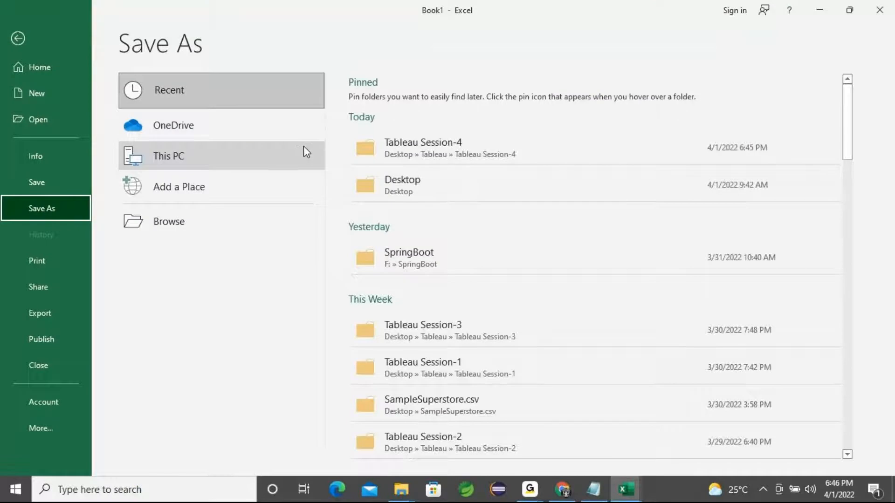
left_click(176, 222)
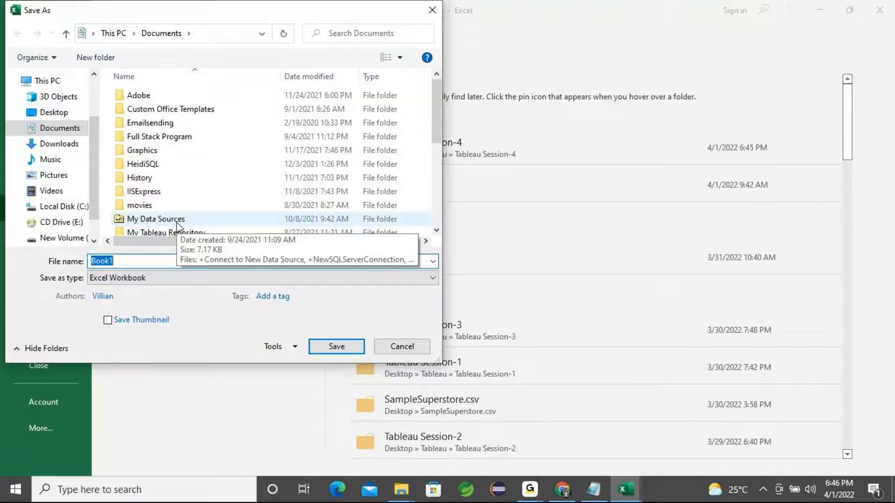
left_click(56, 113)
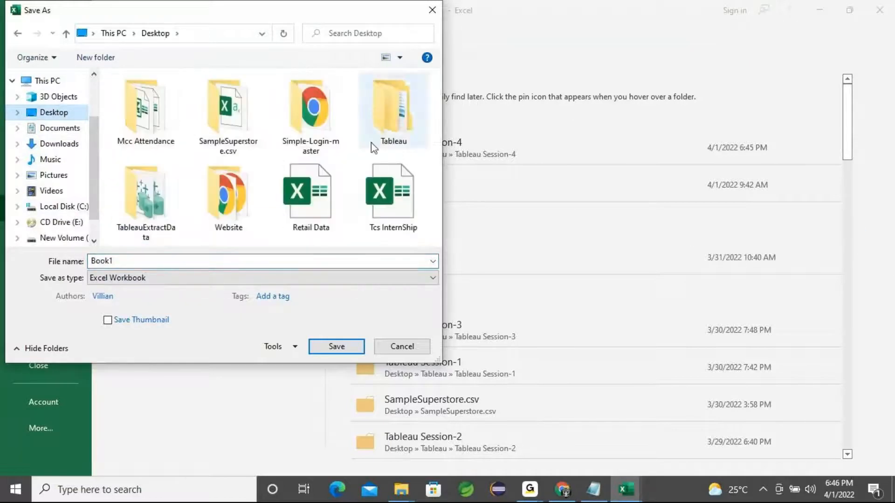
left_click(409, 131)
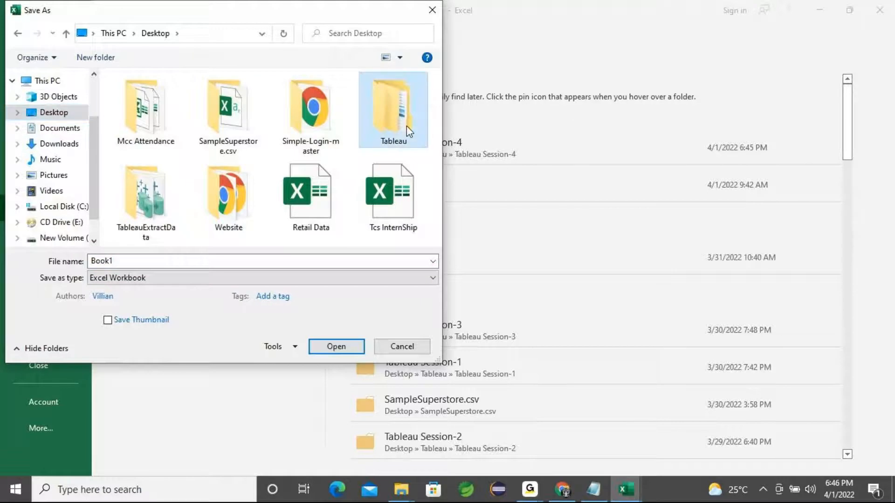
double_click(406, 129)
left_click(179, 152)
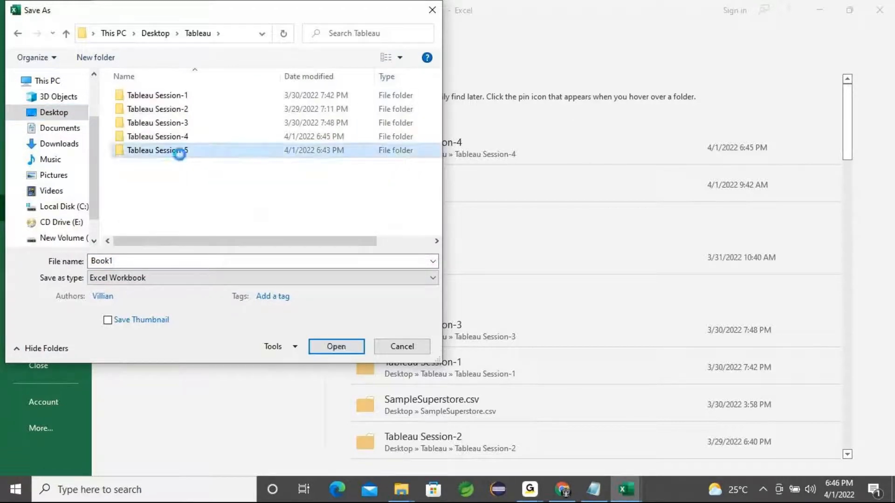
double_click(179, 152)
Step: Name the workbook Employee-salary and save it as an Excel Workbook in the Tableau Session-5 folder
double_click(154, 261)
key("BackSpace")
type("Smployee-sa")
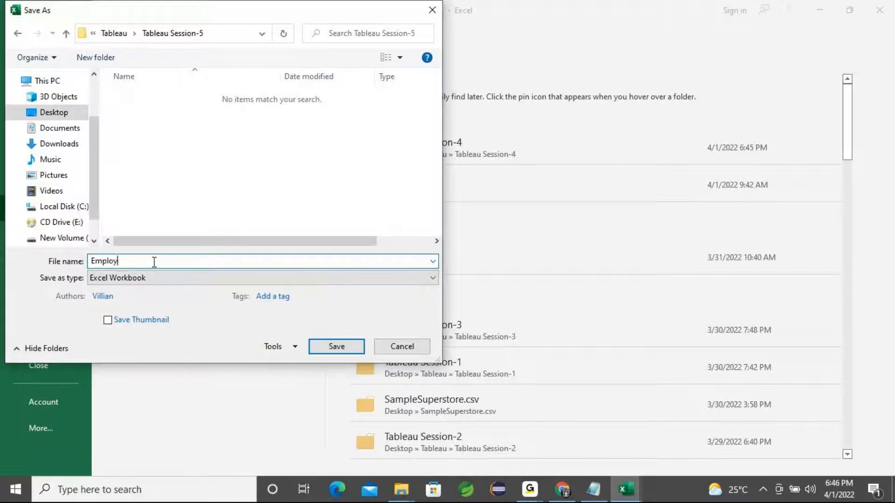
type("lary")
left_click(340, 354)
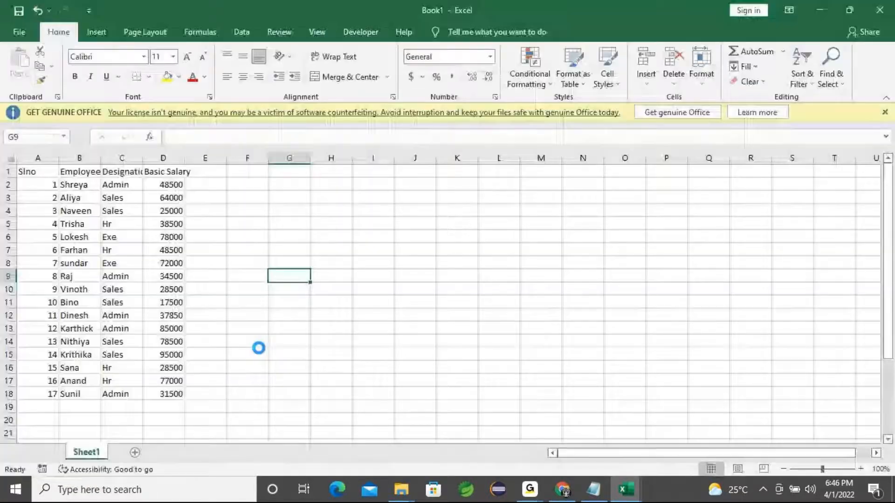
Step: Minimize the open Excel workbooks and the Tableau Session-4 folder window to clear the desktop
left_click(320, 352)
left_click(346, 246)
left_click(819, 10)
key("ctrl+a")
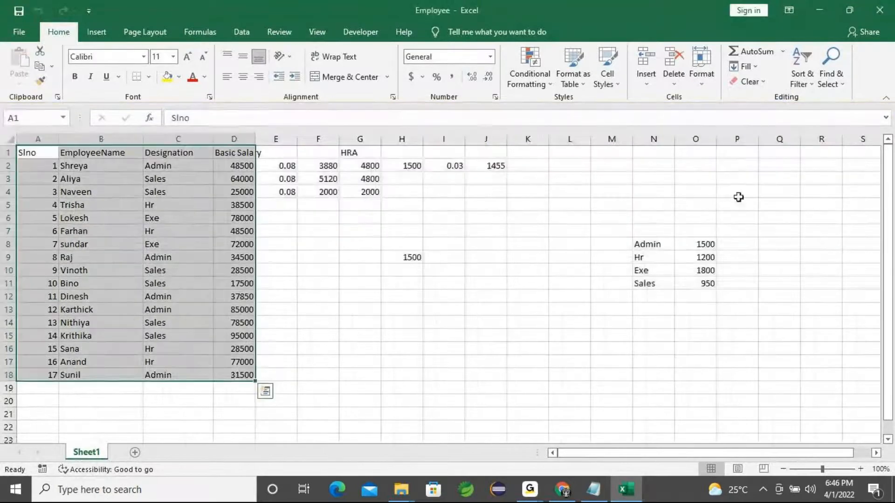
left_click(593, 378)
left_click(819, 10)
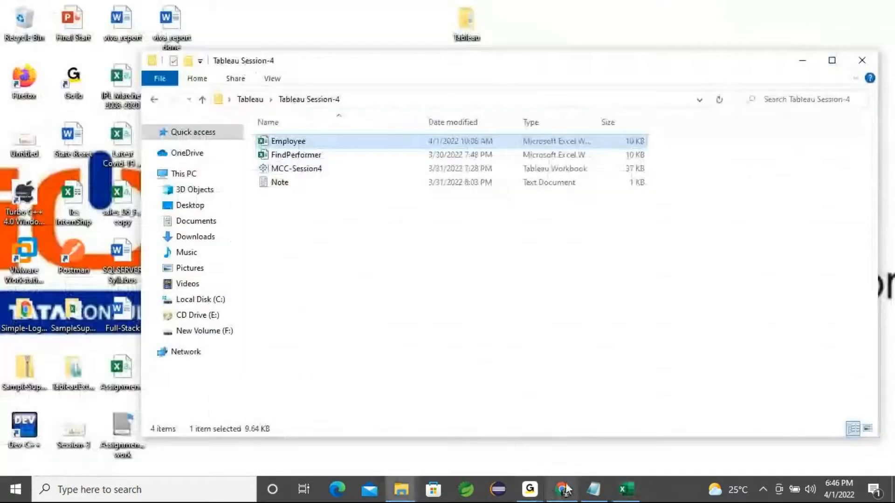
left_click(802, 61)
Step: Switch to the Notepad note and review the calculated fields listed for the salary payroll system, HRA through GS
left_click(597, 487)
scroll(125, 216, "up", 4)
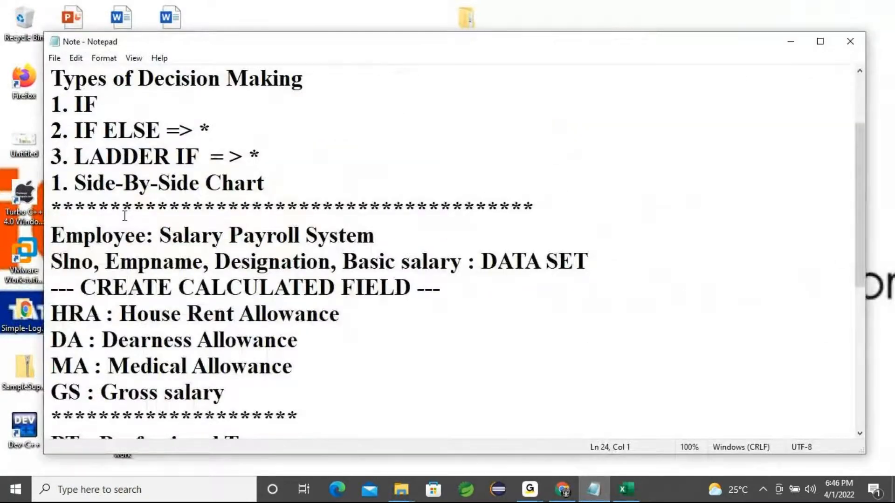
scroll(125, 216, "down", 2)
left_click_drag(52, 156, 234, 239)
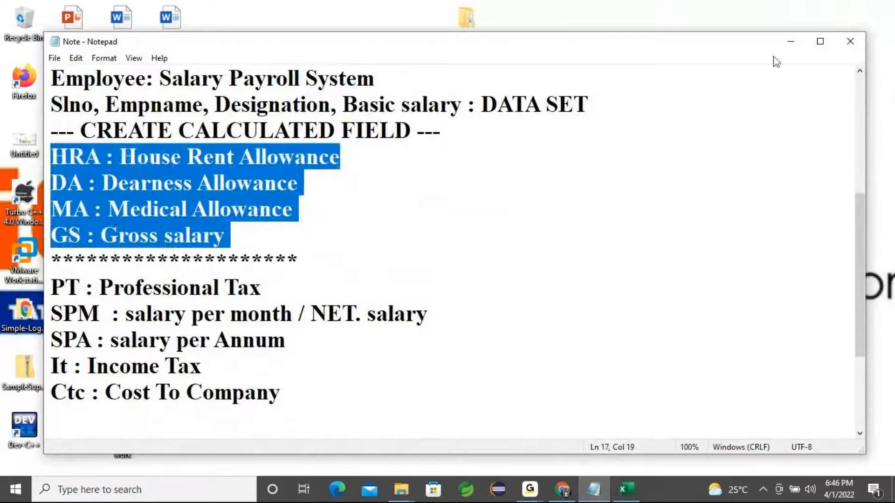
left_click(791, 41)
left_click(630, 495)
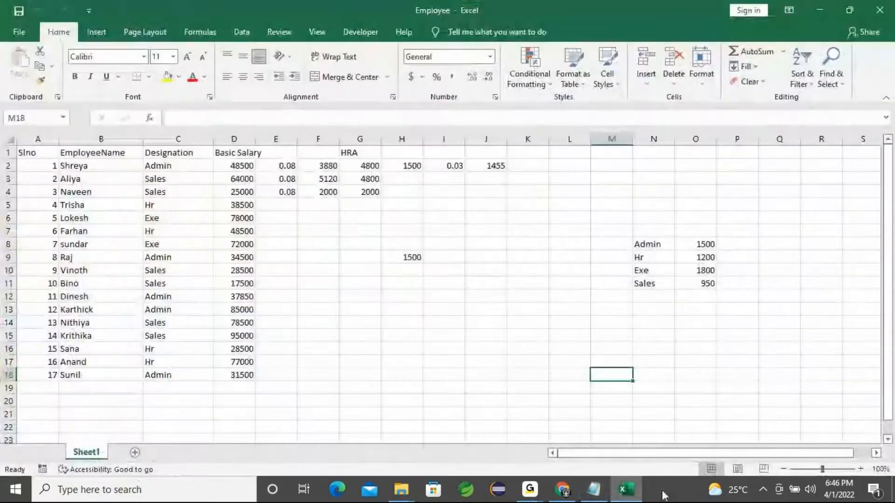
left_click(627, 492)
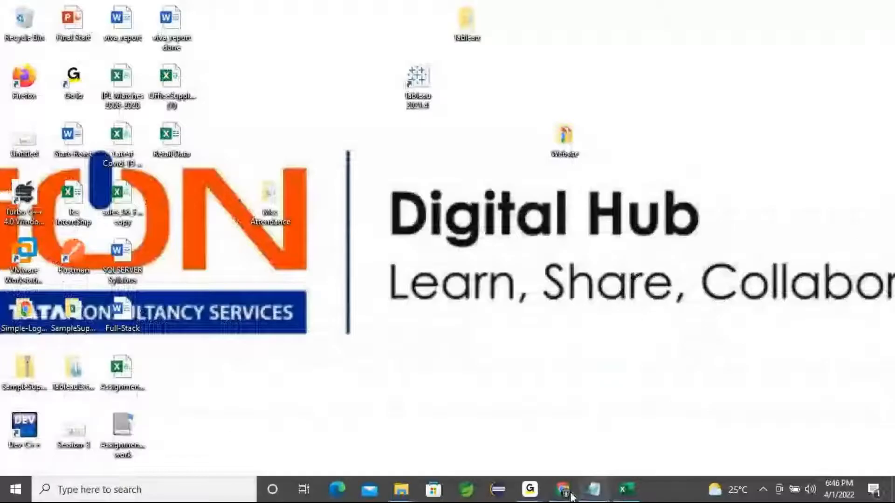
Step: Launch Tableau 2021.4 and continue with the trial
left_click(238, 480)
type("tableau")
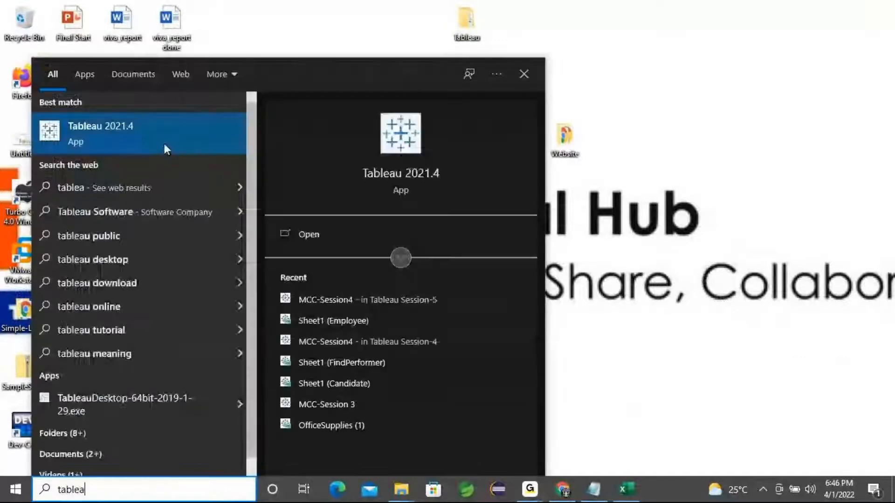
left_click(164, 144)
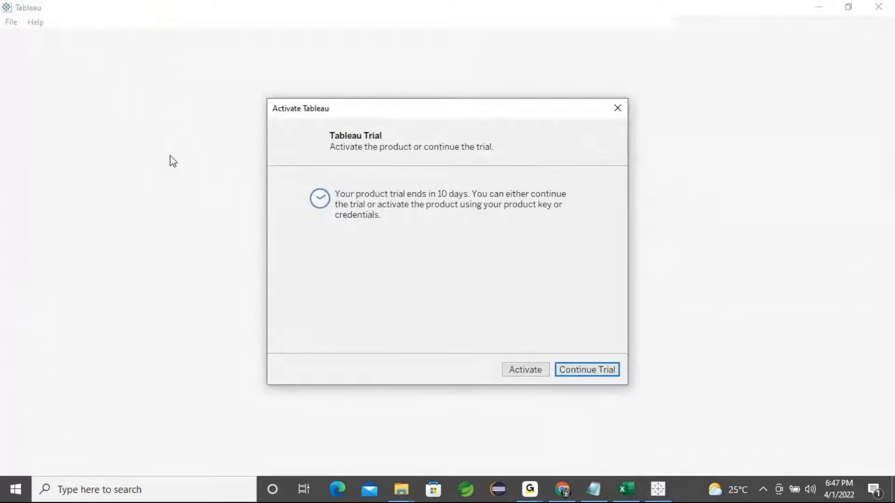
left_click(588, 375)
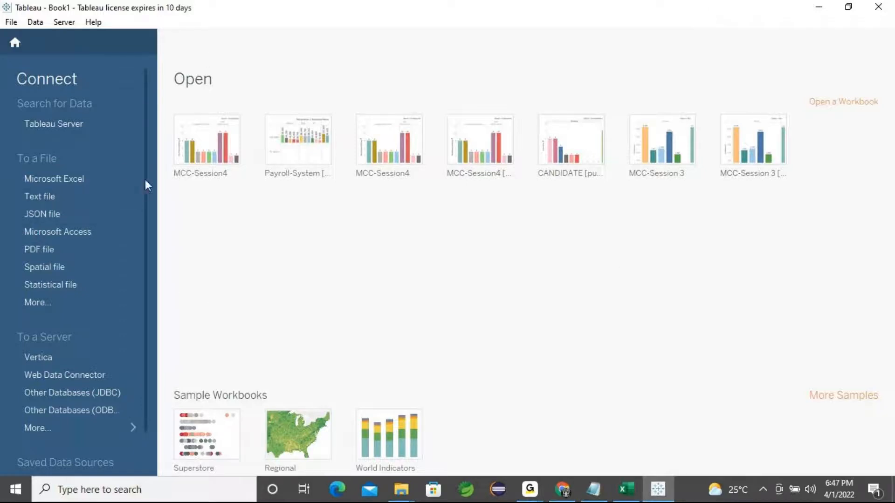
Step: Connect to the Employee-salary Excel workbook in Desktop > Tableau > Tableau Session-5 and go to the Sheet 1 worksheet
left_click(65, 180)
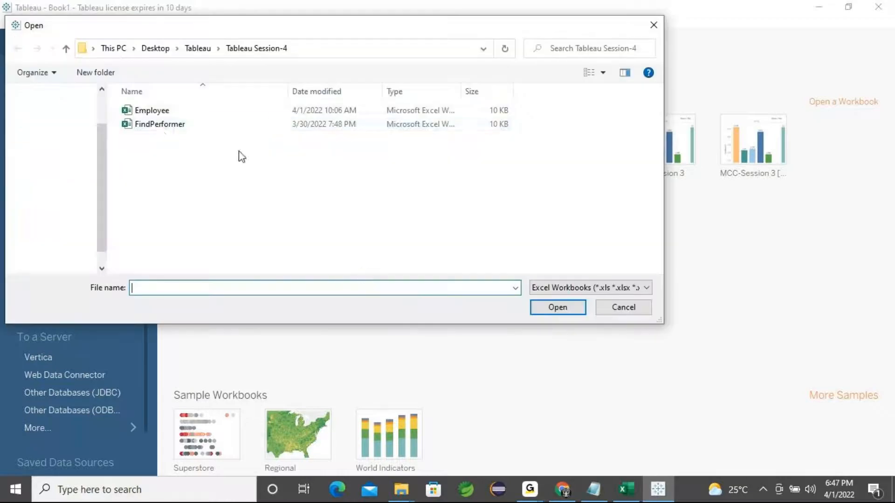
left_click(54, 133)
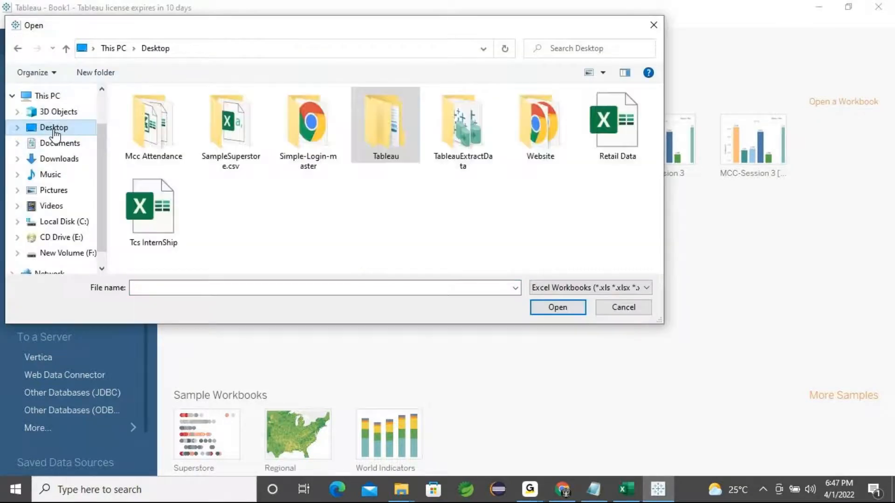
double_click(394, 139)
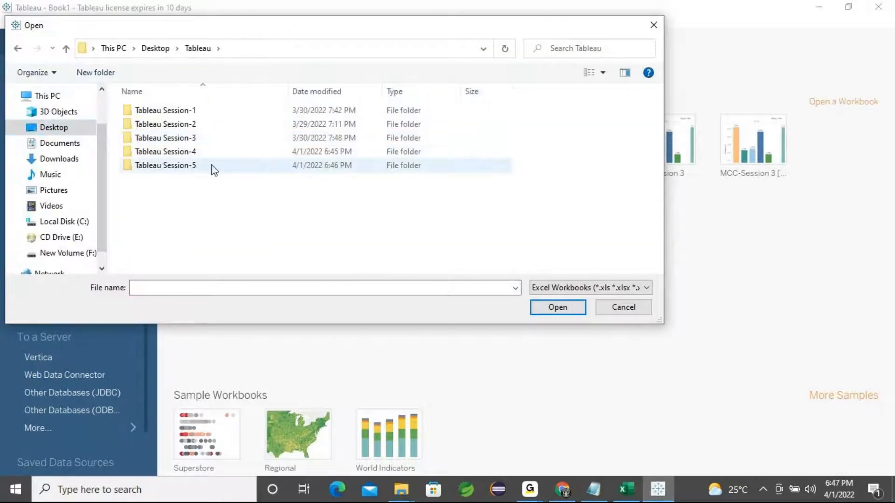
double_click(185, 166)
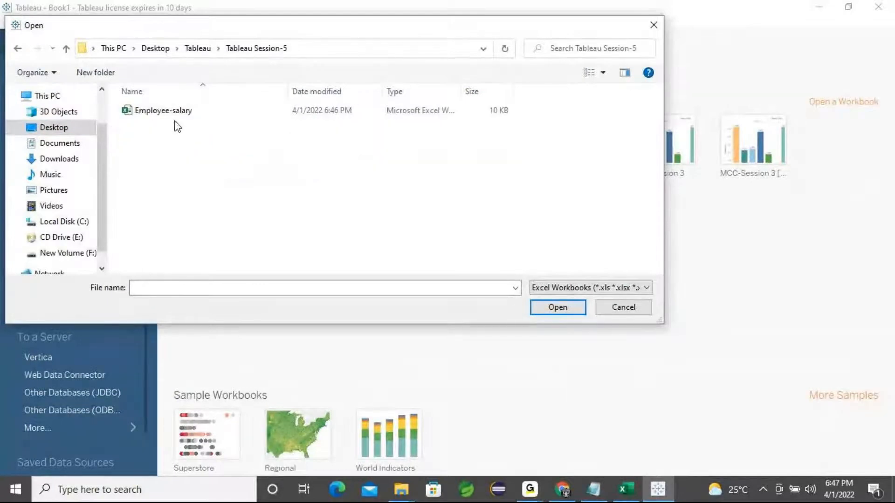
left_click(176, 115)
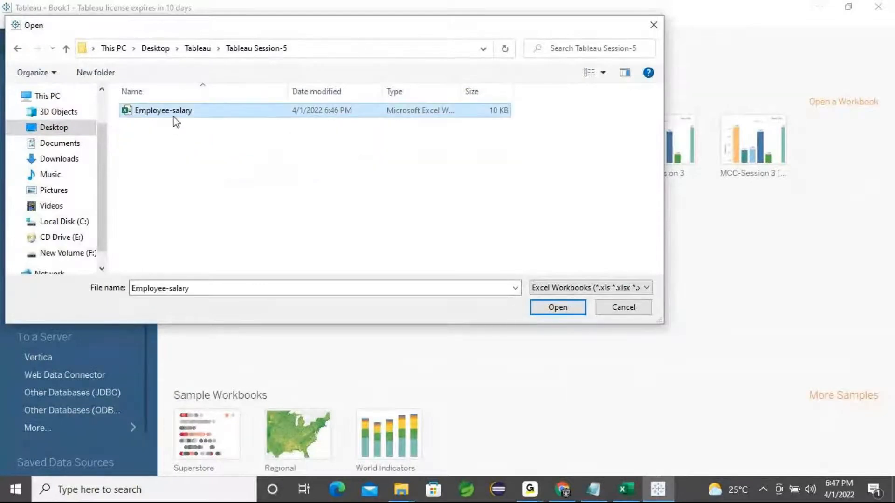
left_click(546, 310)
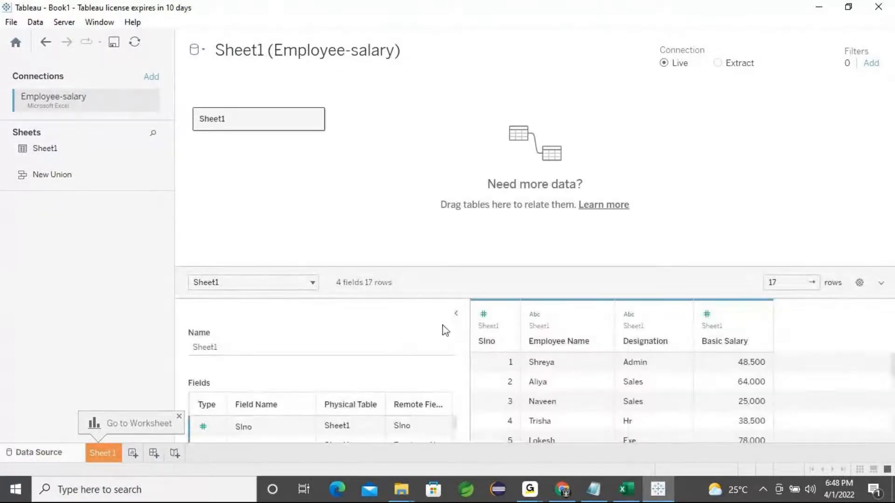
left_click(455, 312)
left_click(105, 455)
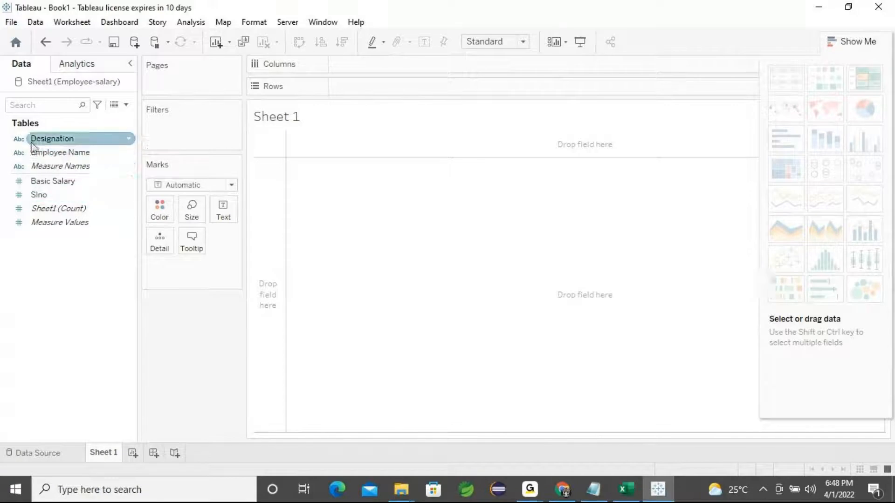
Step: Check the Notepad note for the HRA and GS entries and return to the Tableau worksheet
left_click(598, 482)
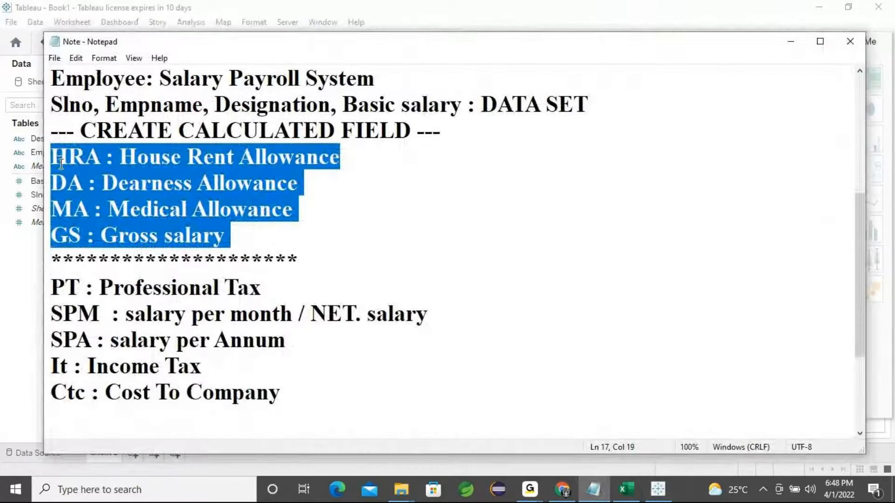
double_click(77, 157)
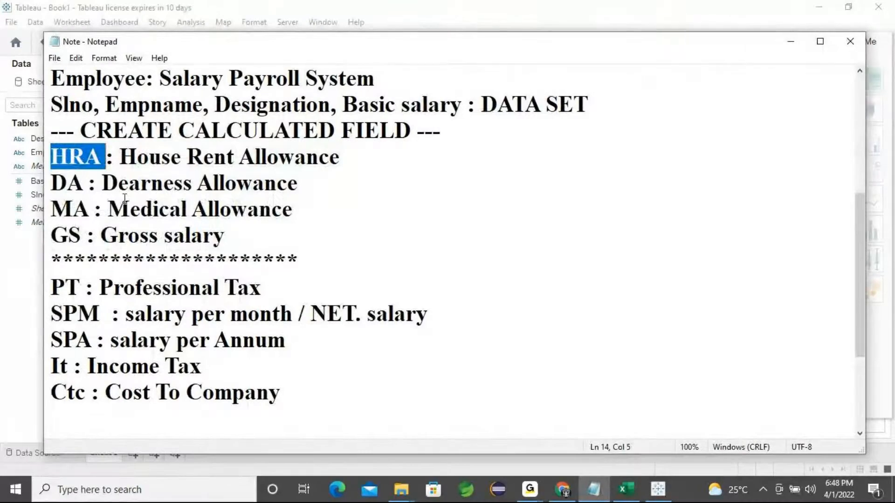
left_click_drag(82, 235, 51, 235)
left_click(790, 41)
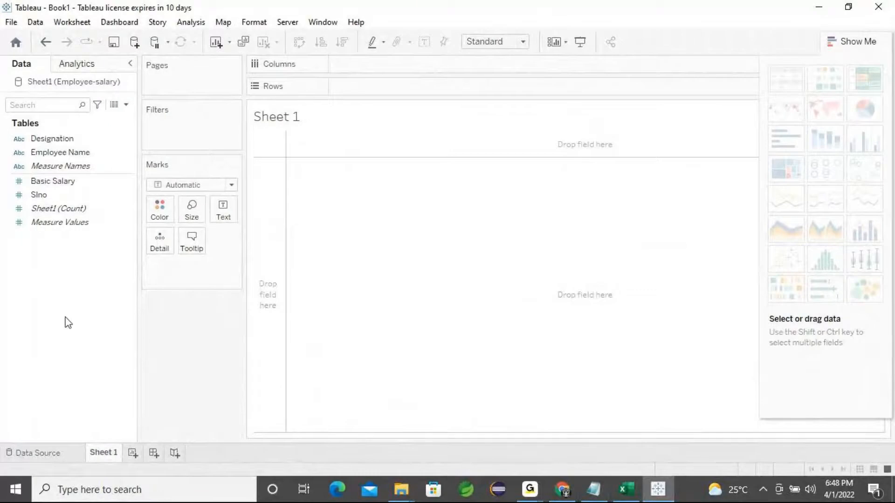
Step: Create a calculated field named HRA
right_click(53, 325)
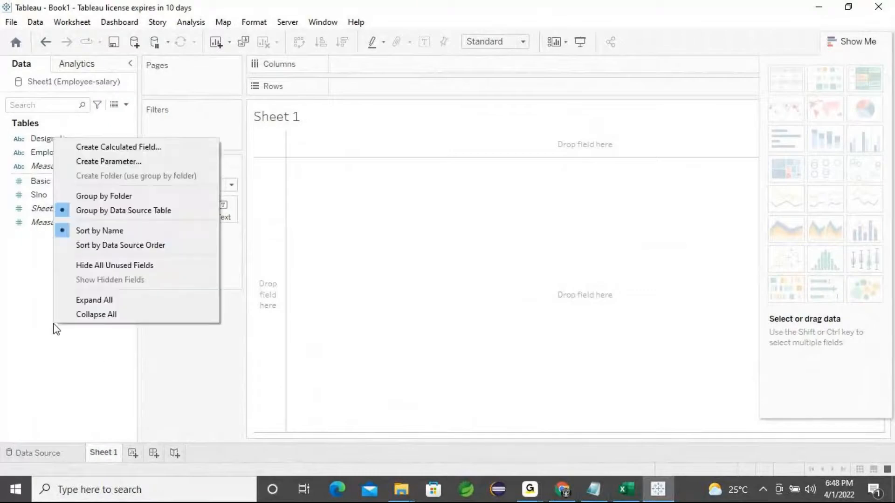
left_click(122, 147)
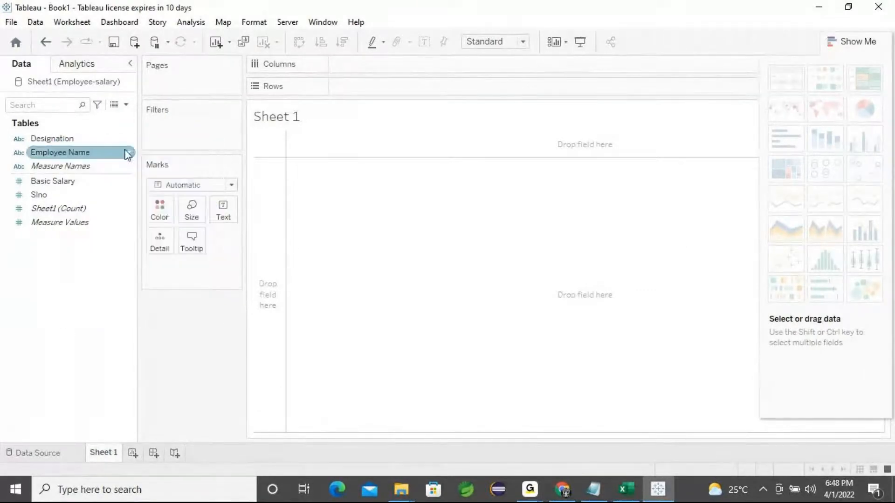
key("BackSpace")
type("HRA")
left_click(313, 219)
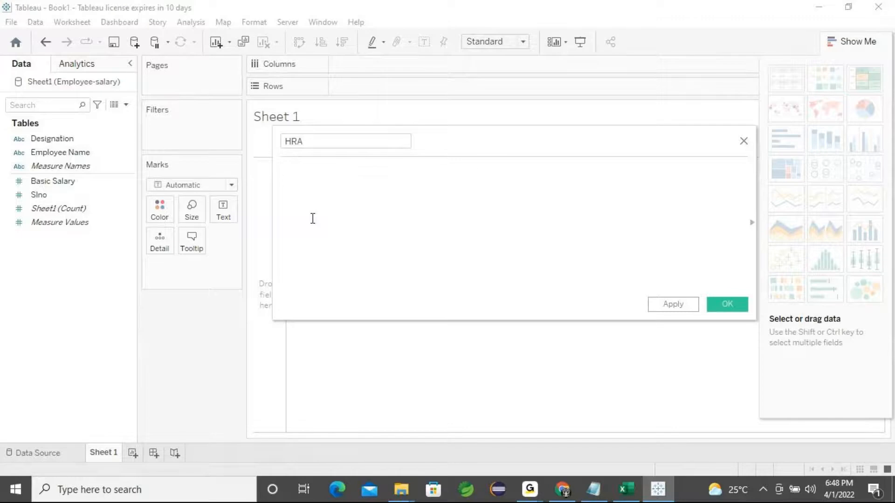
Step: Begin the HRA formula with "if [Basic Salary] * 0.08 >=2500 then", the result 4800 and an ELSE line
type("if")
left_click_drag(53, 181, 382, 188)
type("* 0.08")
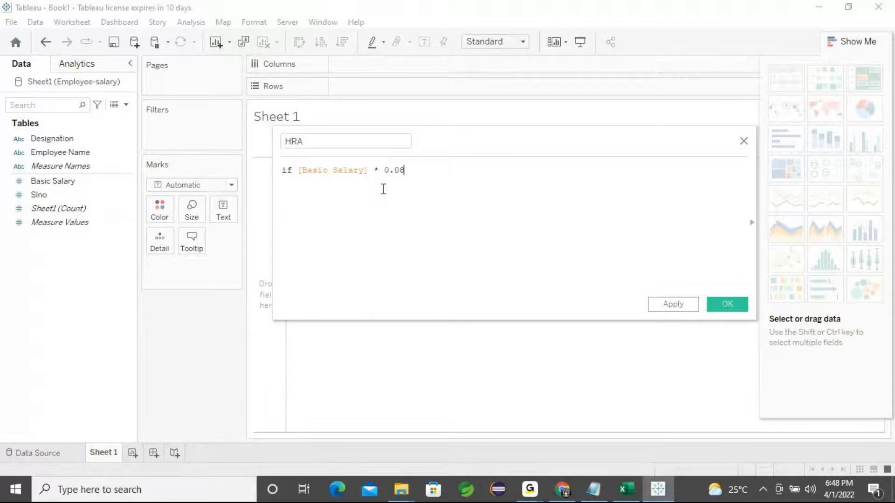
type(" >=2500 then")
key("Return")
type("480")
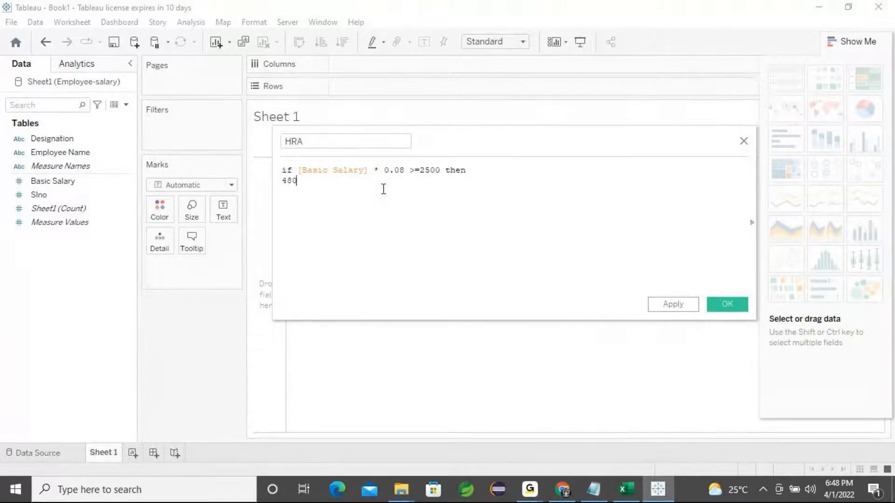
type("0 ELSE")
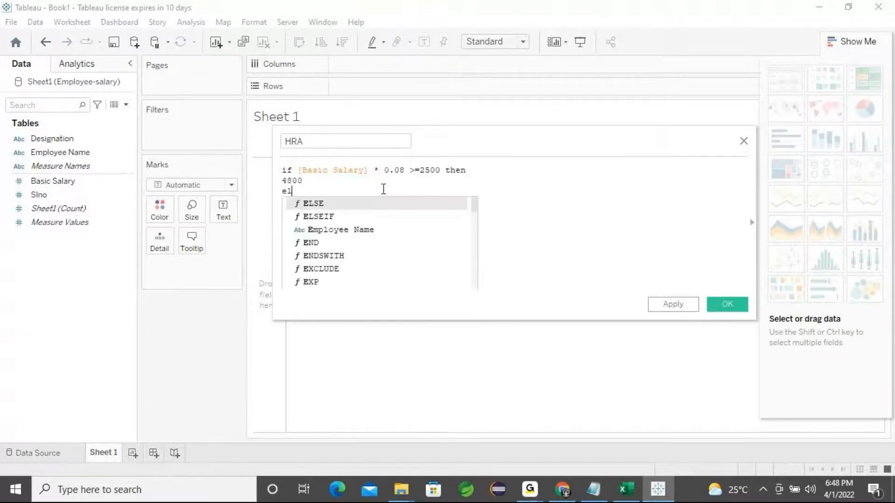
Step: Complete the HRA formula with [Basic Salary] * 0.08 as the ELSE result and a closing End
key("Return")
left_click_drag(65, 184, 349, 231)
type("* 0.08")
key("Return")
type("end")
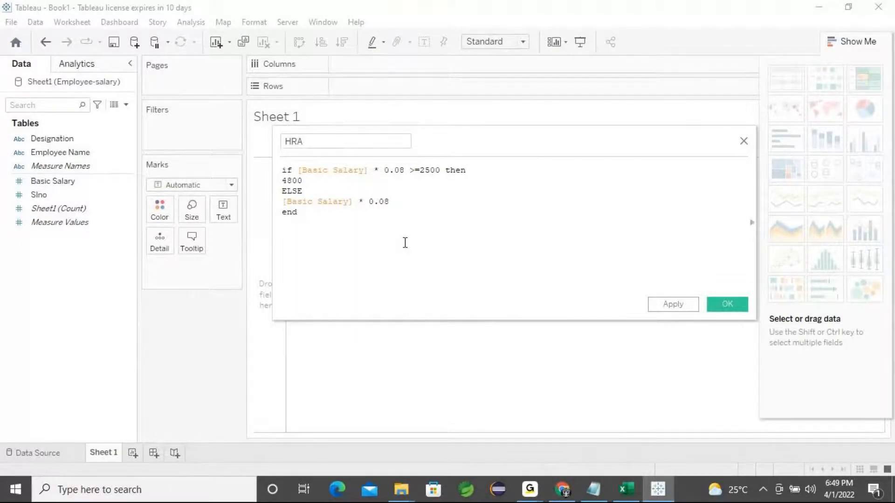
key("BackSpace")
key("BackSpace")
key("BackSpace")
key("BackSpace")
type("End")
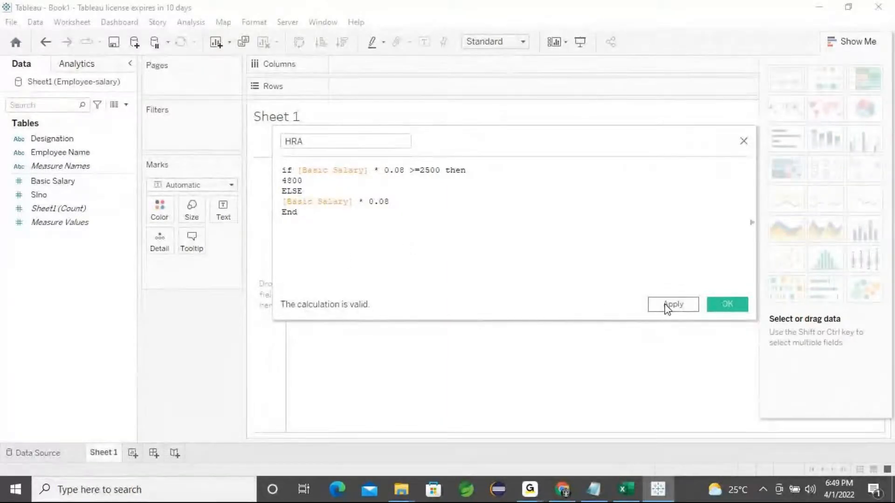
Step: Apply and save the HRA calculated field
left_click(667, 305)
left_click(731, 305)
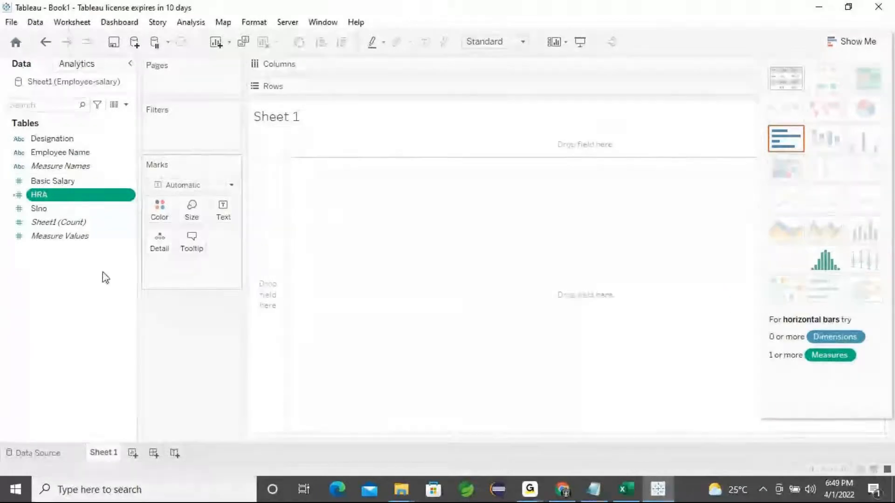
left_click(56, 289)
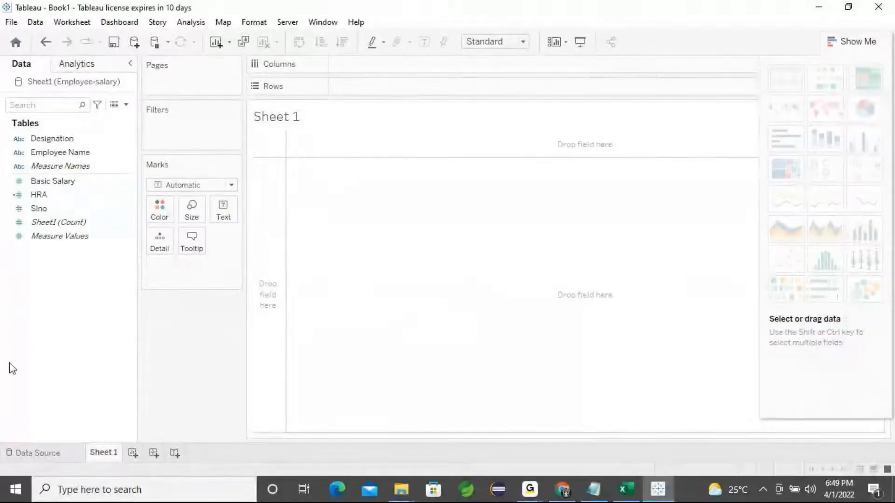
Step: Check the DA entry in the Notepad note and return to the Tableau worksheet
right_click(50, 321)
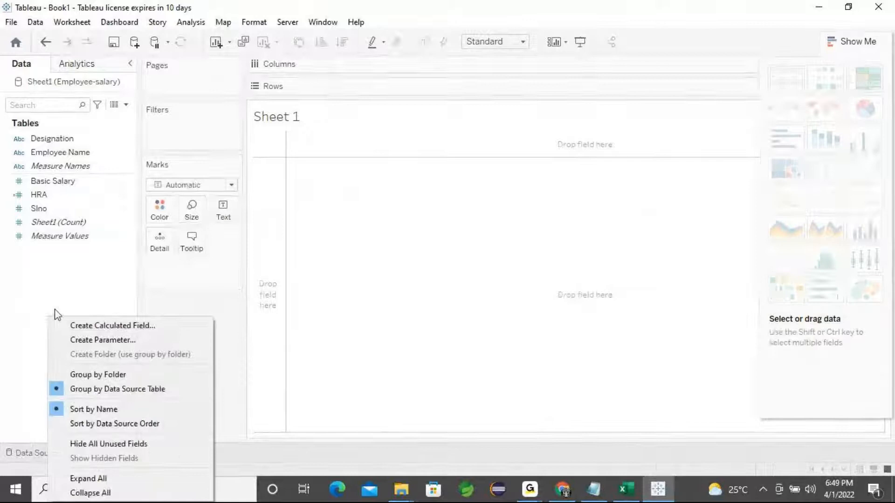
left_click(593, 489)
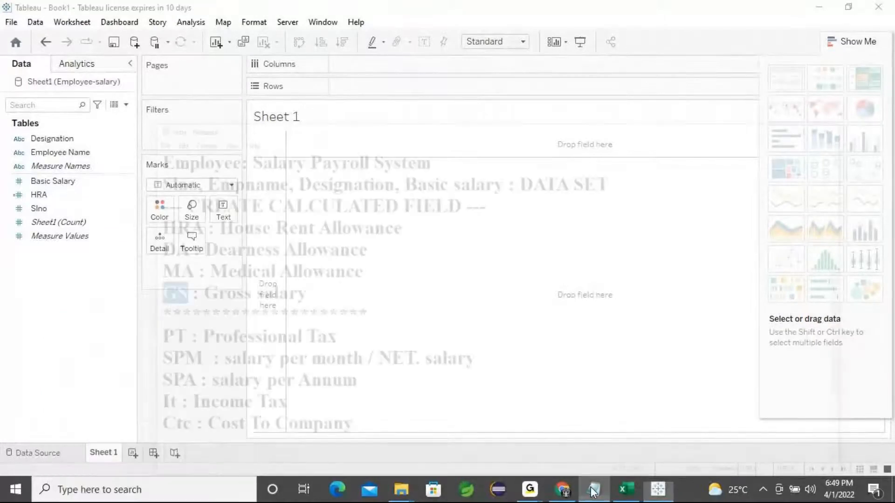
double_click(56, 184)
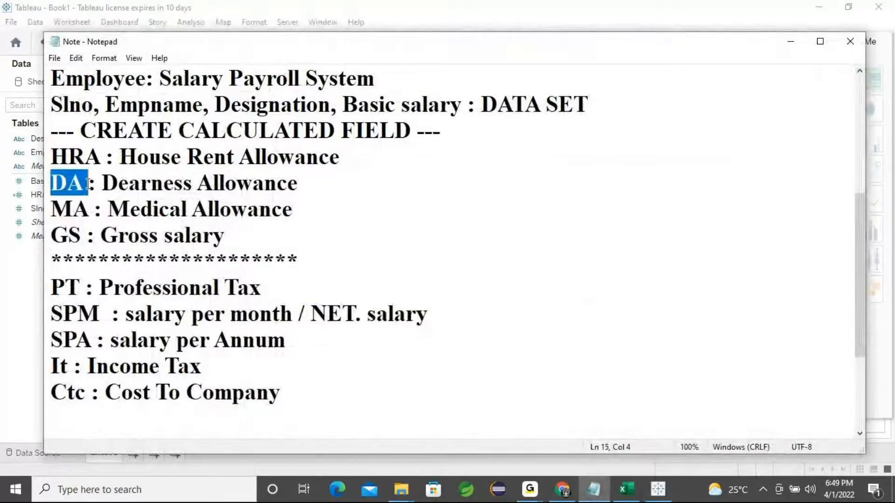
left_click(790, 41)
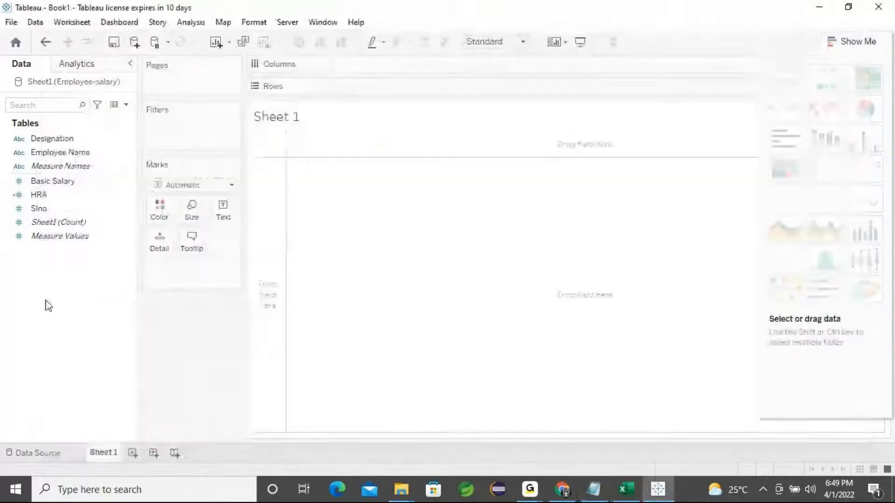
Step: Create a calculated field named DA
right_click(46, 304)
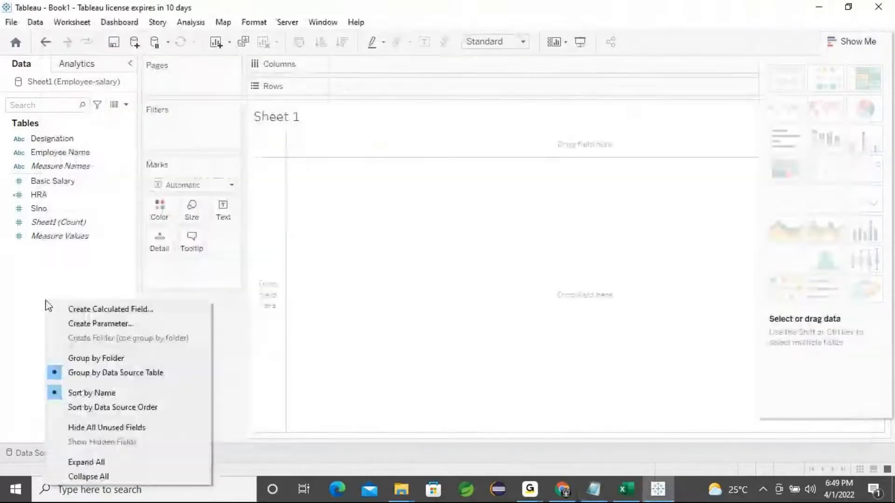
left_click(99, 309)
key("ctrl+a")
key("BackSpace")
type("DA")
Step: Set the DA formula to [Basic Salary] * 0.03, then apply and save the field
left_click(407, 237)
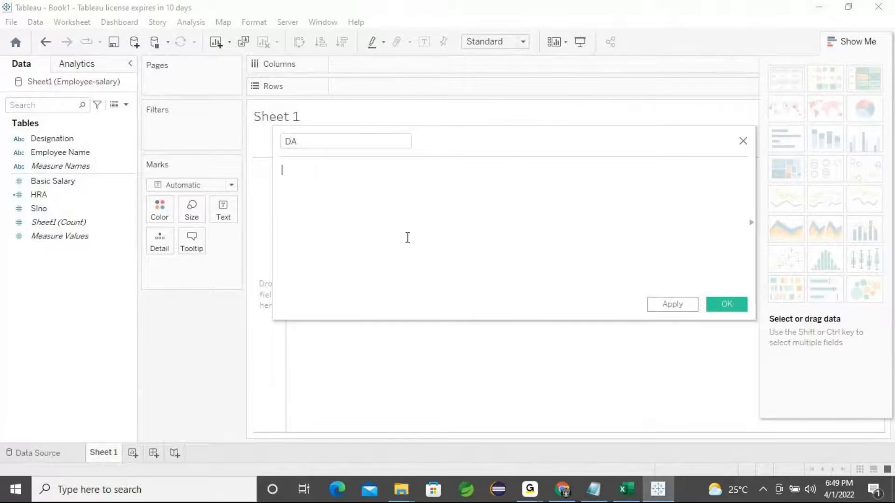
left_click_drag(52, 181, 439, 195)
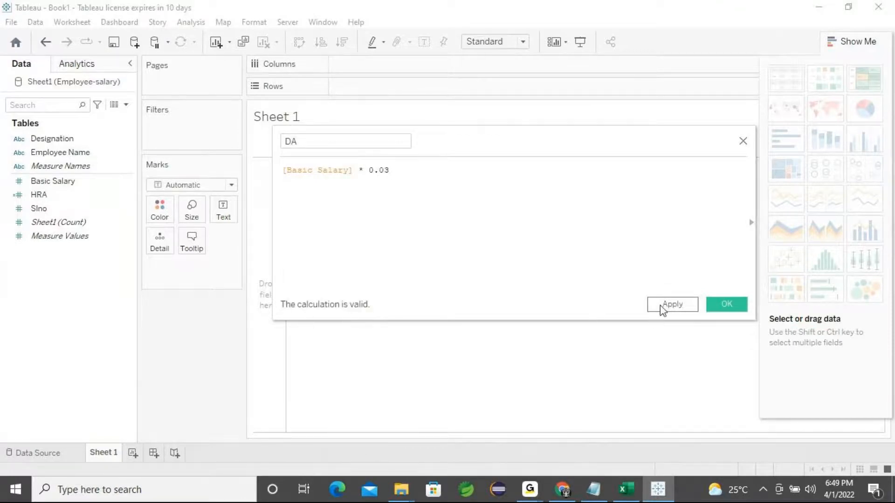
left_click(671, 303)
left_click(726, 306)
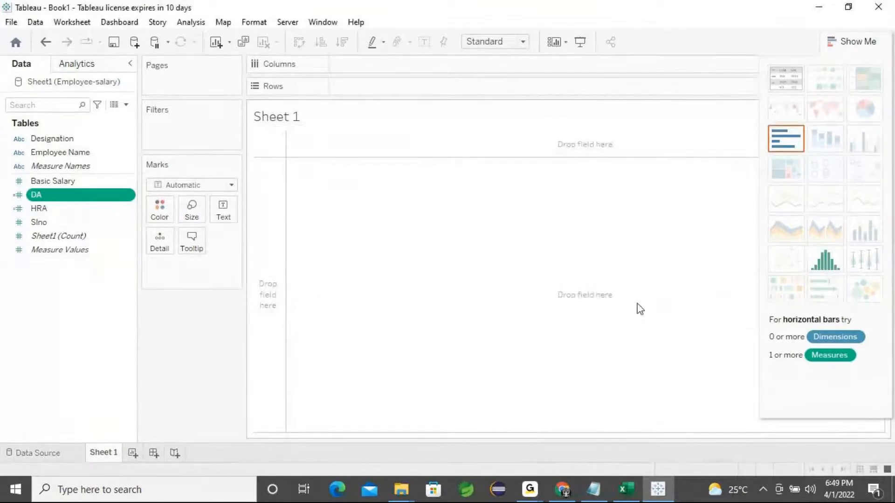
left_click(104, 350)
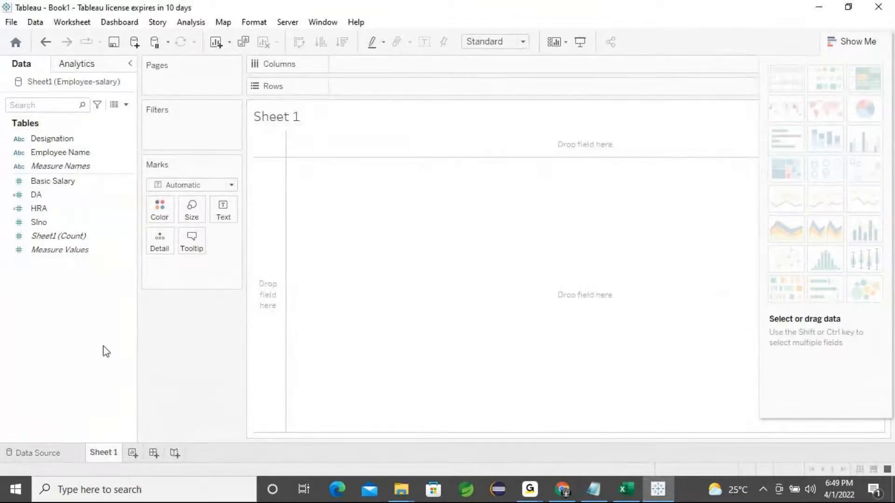
Step: Create a calculated field named MA
right_click(53, 315)
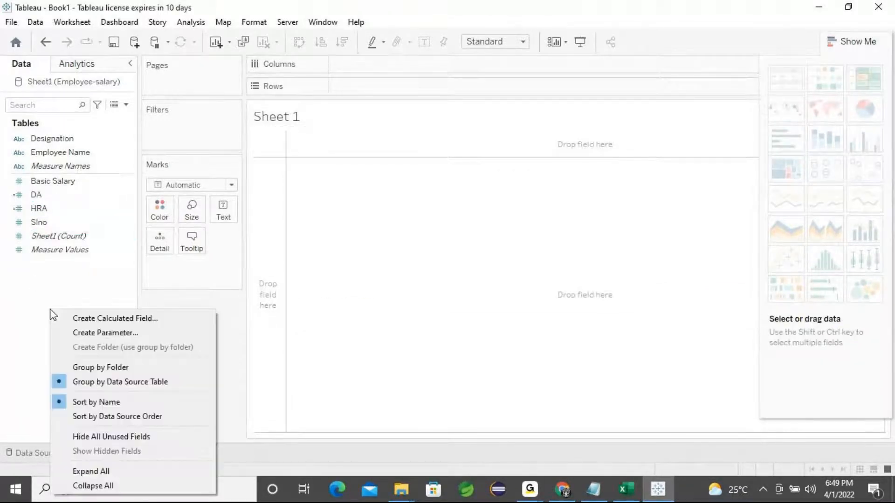
left_click(91, 319)
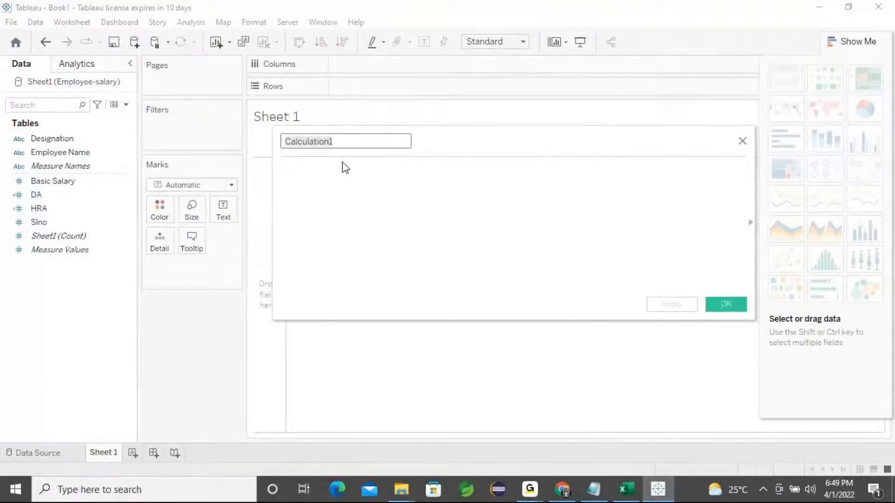
key("BackSpace")
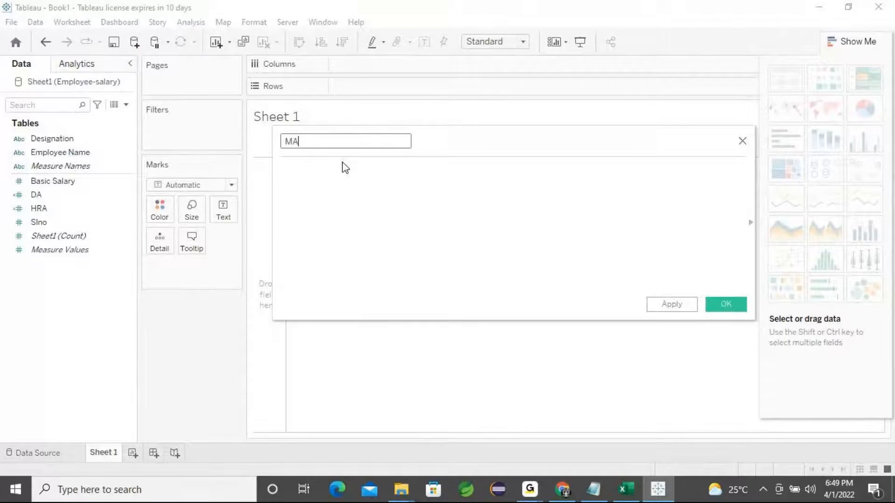
Step: Review the allowance amounts for Admin, Hr, Exe and Sales in the Employee workbook in Excel
left_click(625, 489)
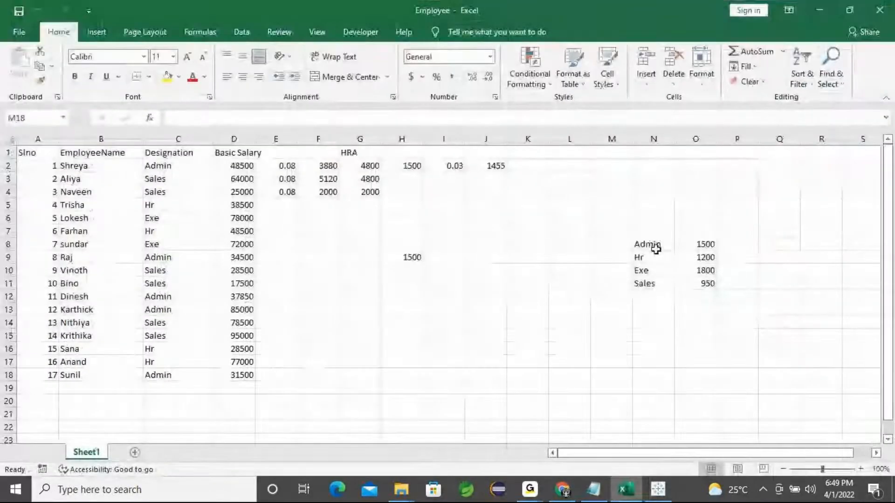
left_click(653, 245)
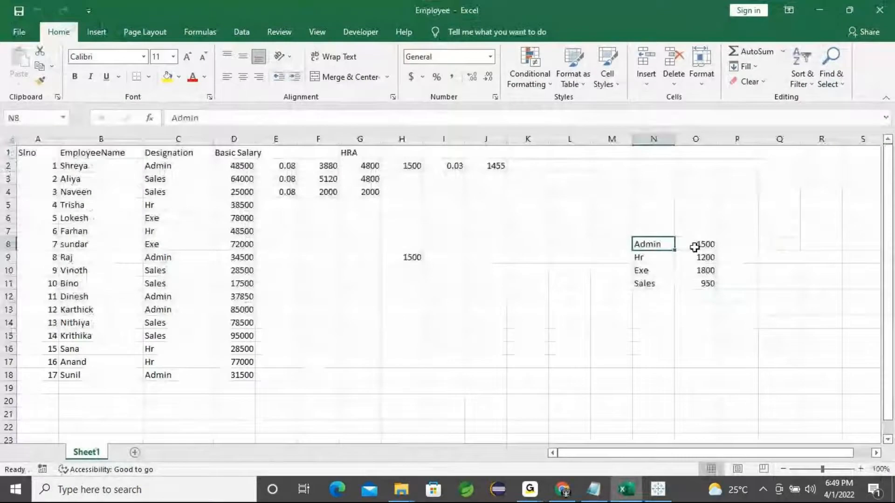
left_click(695, 245)
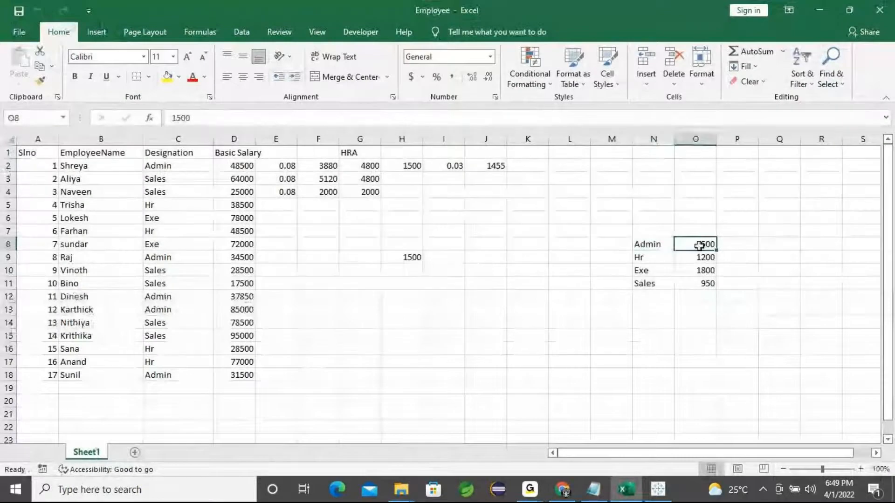
left_click(647, 255)
left_click(701, 256)
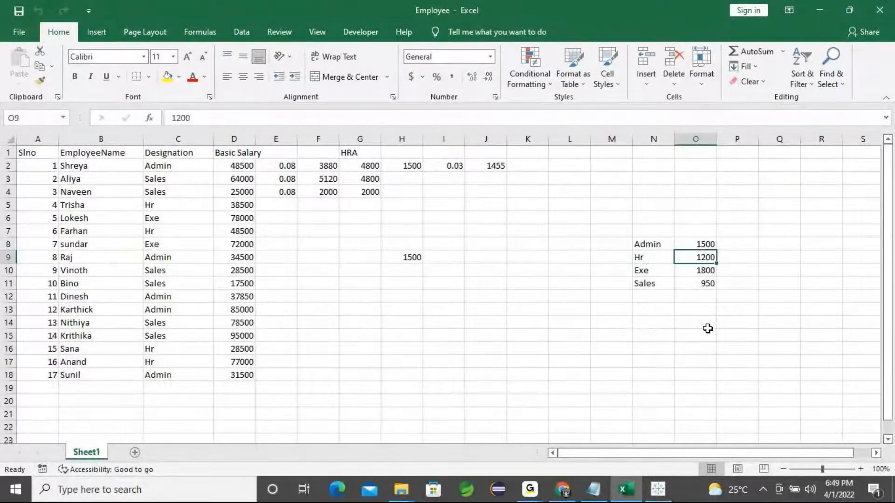
left_click(659, 274)
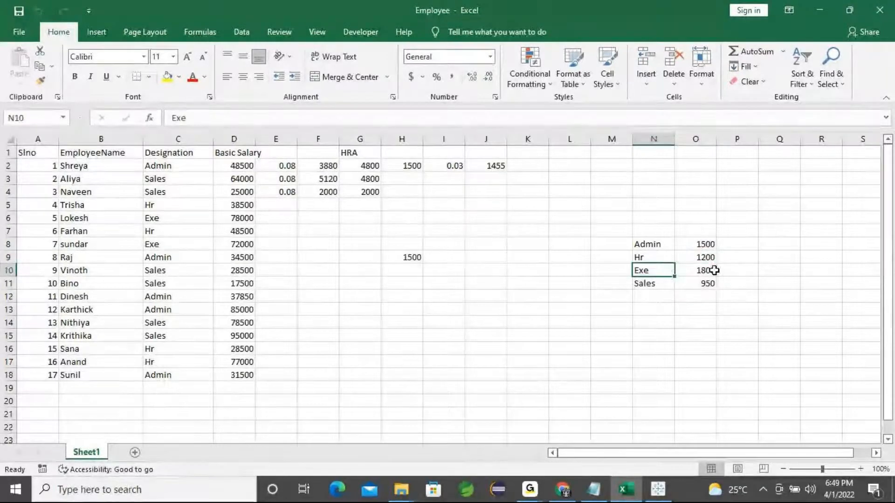
left_click(714, 270)
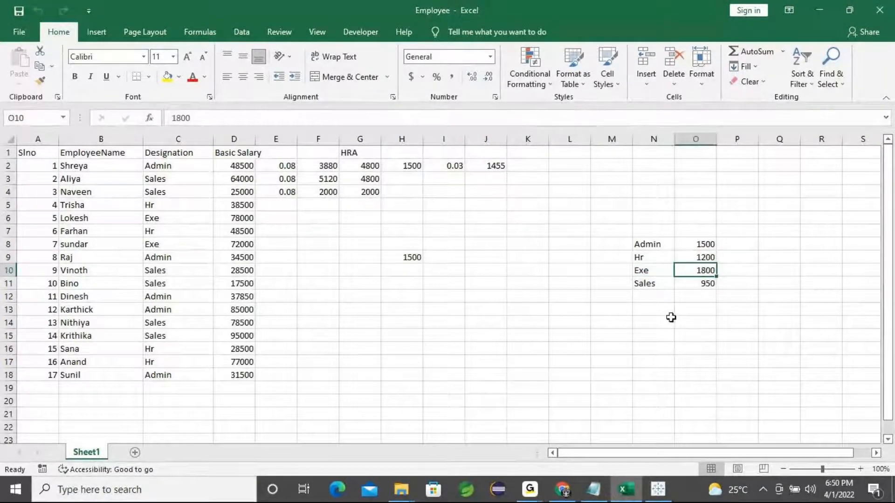
left_click(639, 283)
left_click(702, 284)
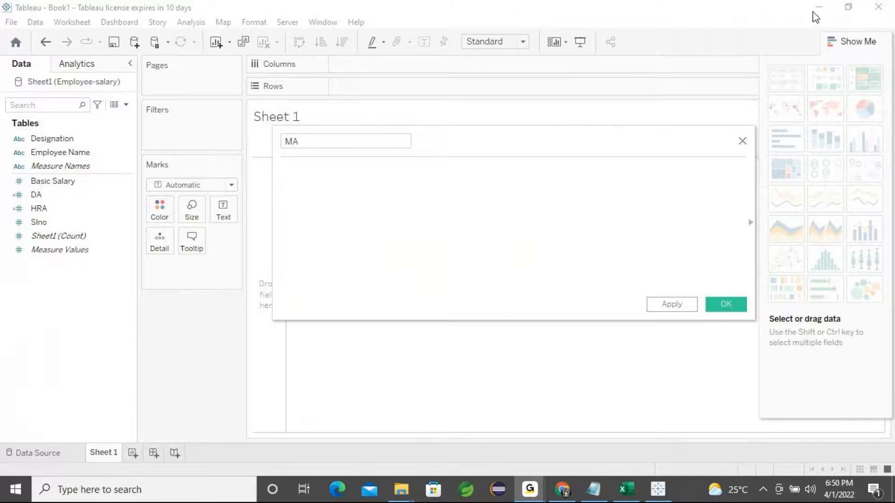
Step: Begin the MA formula in Tableau with if [Designation] ="Admin" then and the result 1500, checking the Admin amount in Excel
left_click(372, 195)
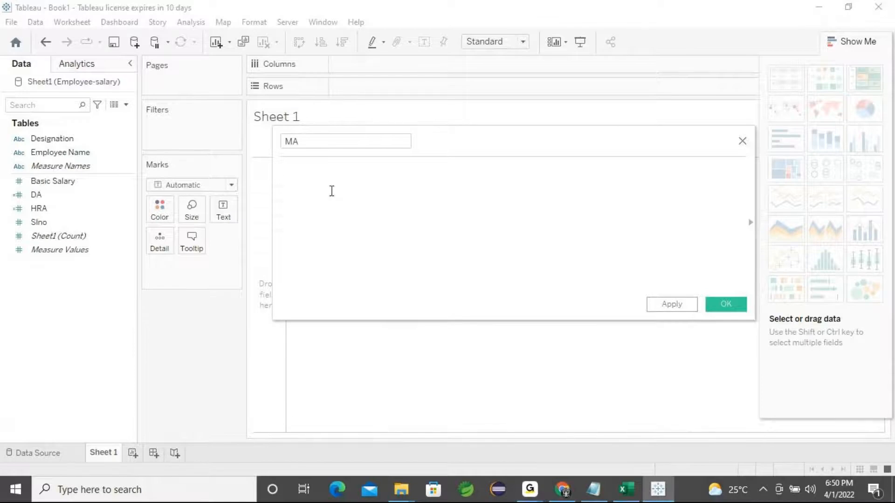
type("if")
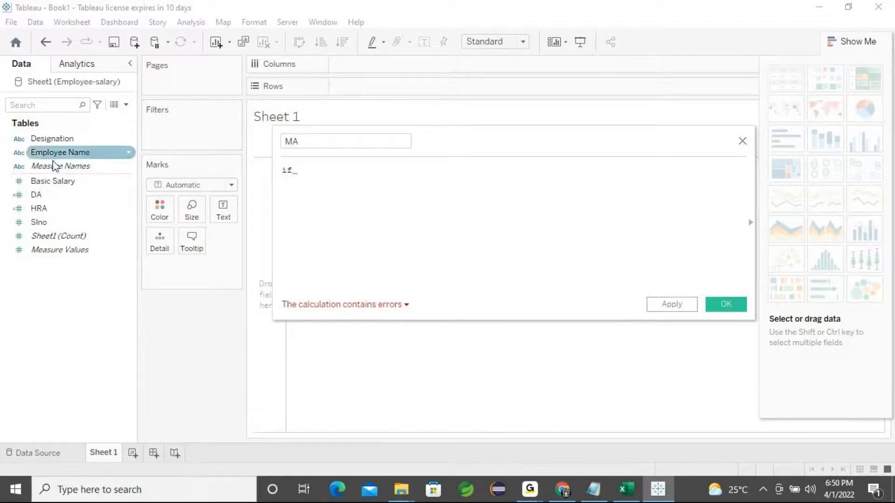
left_click_drag(53, 139, 359, 187)
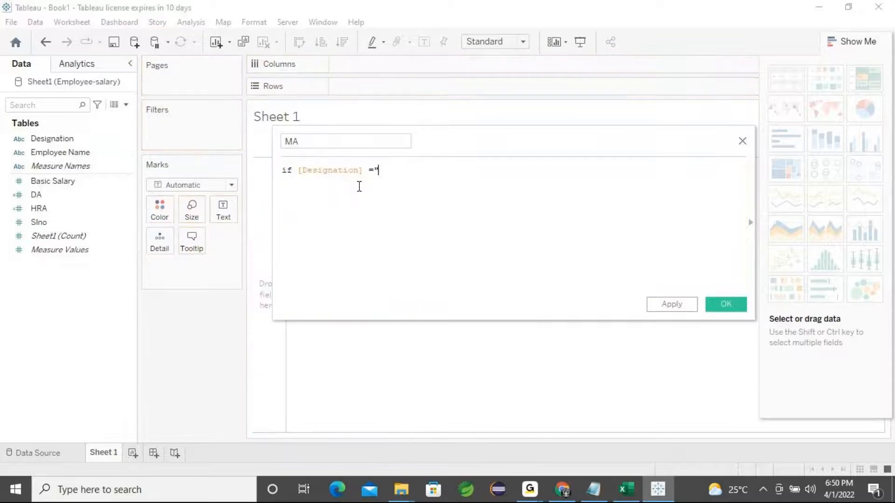
type("=\"Admin\" then")
key("Return")
left_click(625, 488)
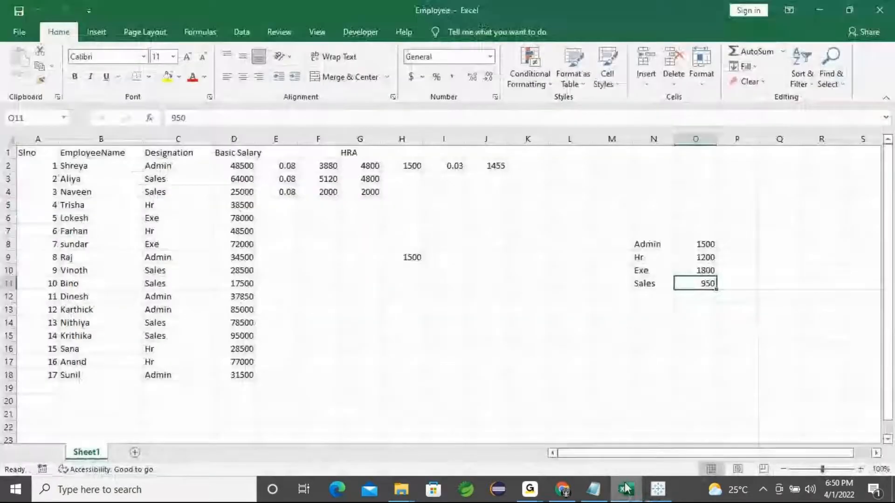
left_click(696, 244)
left_click(820, 9)
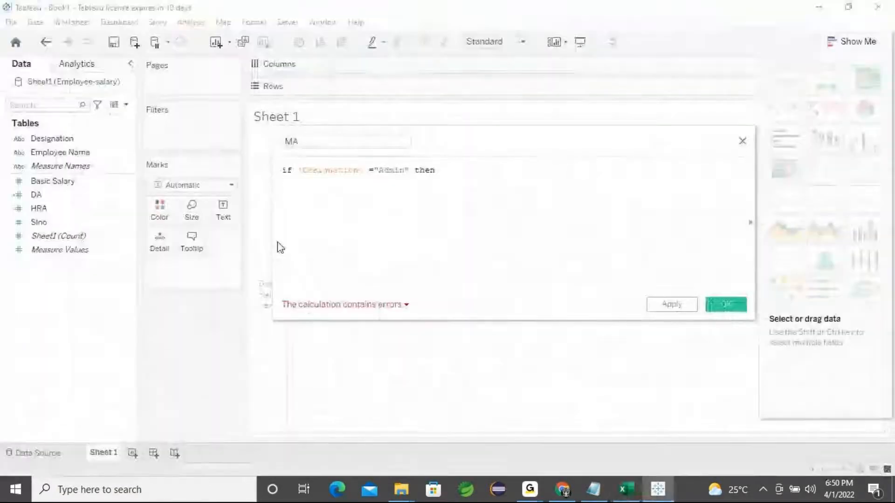
type("1500")
key("Return")
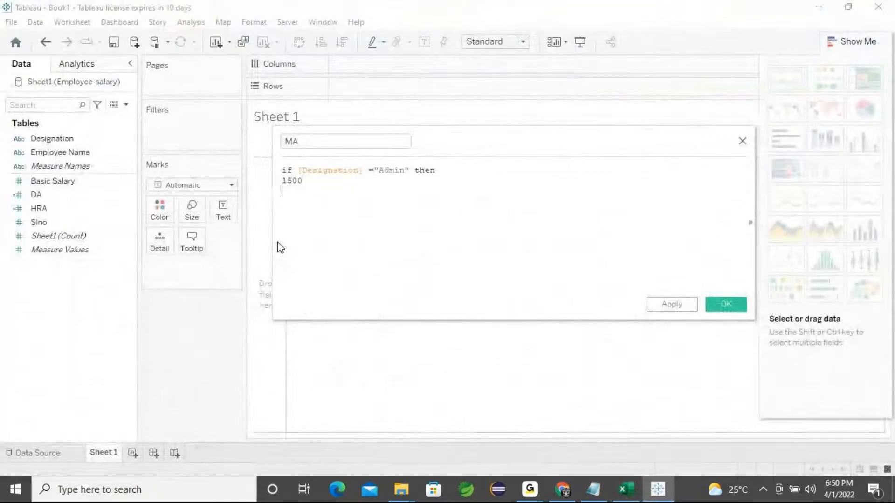
Step: Add the branch ELSEIF [Designation]="Hr" then with the result 1200 to the MA formula, checking the Hr entry in Excel
type("els")
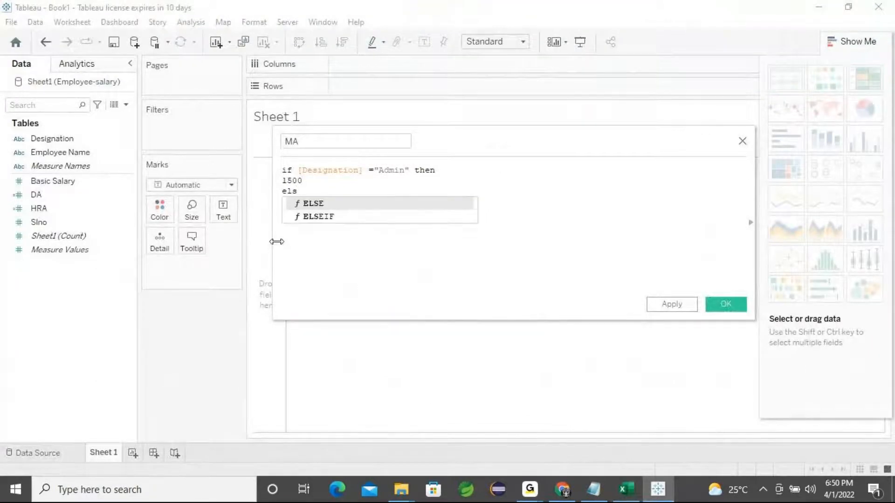
double_click(324, 216)
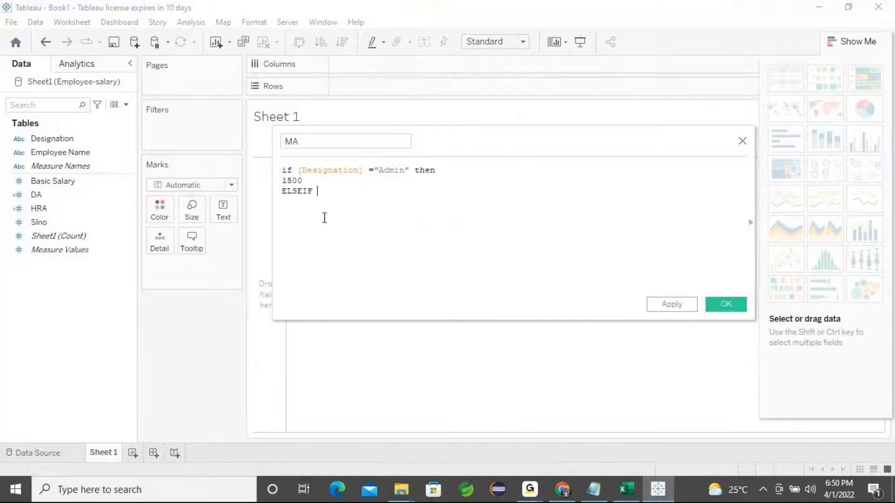
left_click_drag(93, 140, 402, 223)
type("=")
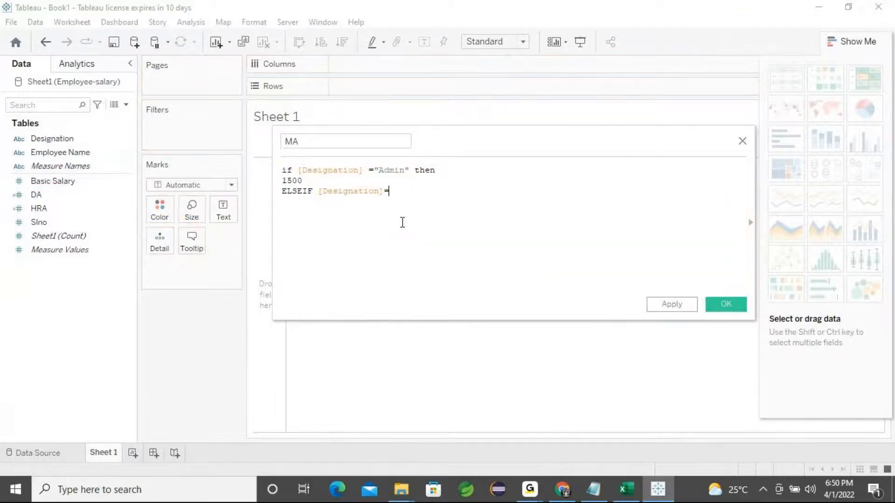
left_click(626, 490)
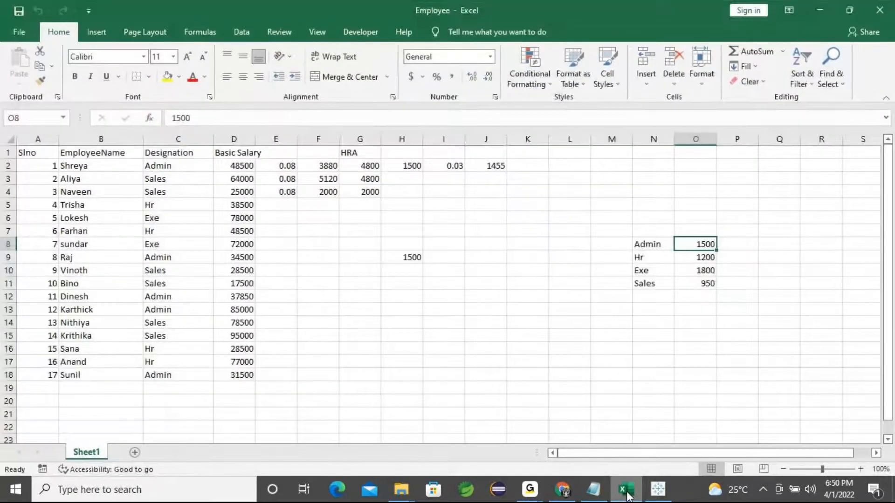
left_click(626, 490)
type("\"Hr\" then")
key("Return")
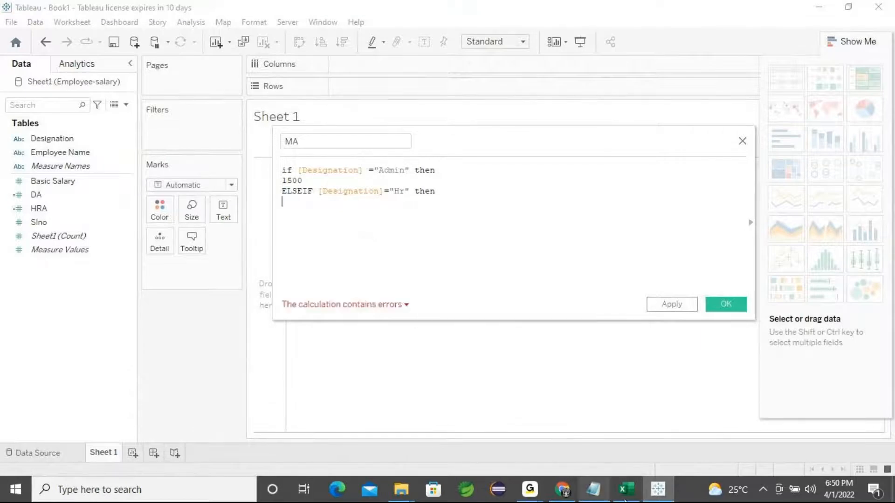
left_click(626, 491)
left_click(627, 490)
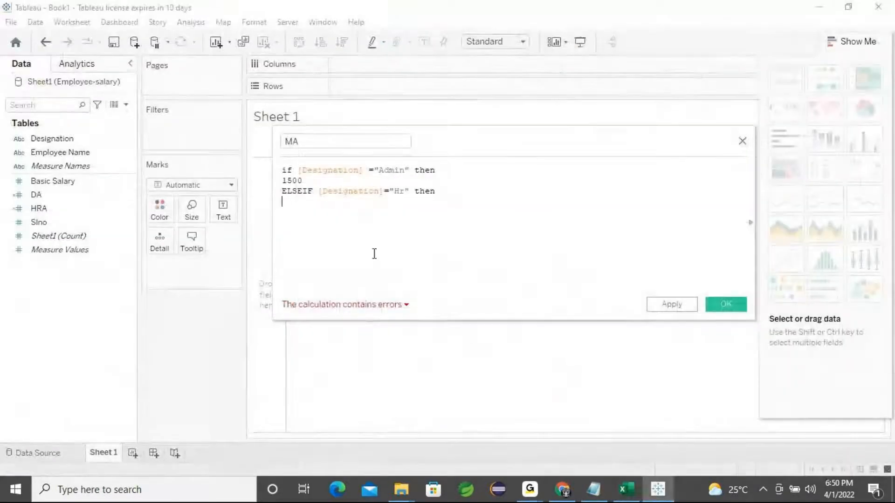
type("1200 ")
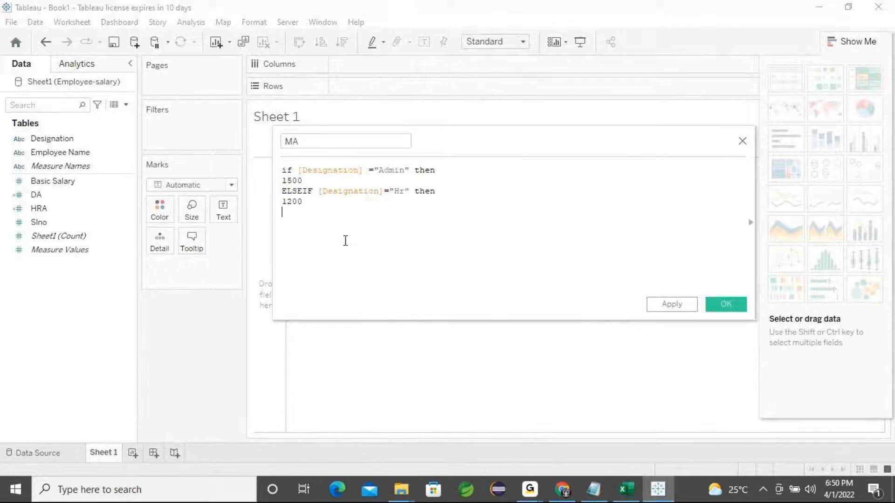
Step: Add the branch ELSEIF [Designation]="Exe" then with the result 1800 to the MA formula, checking the Exe entry in Excel
type("ELS")
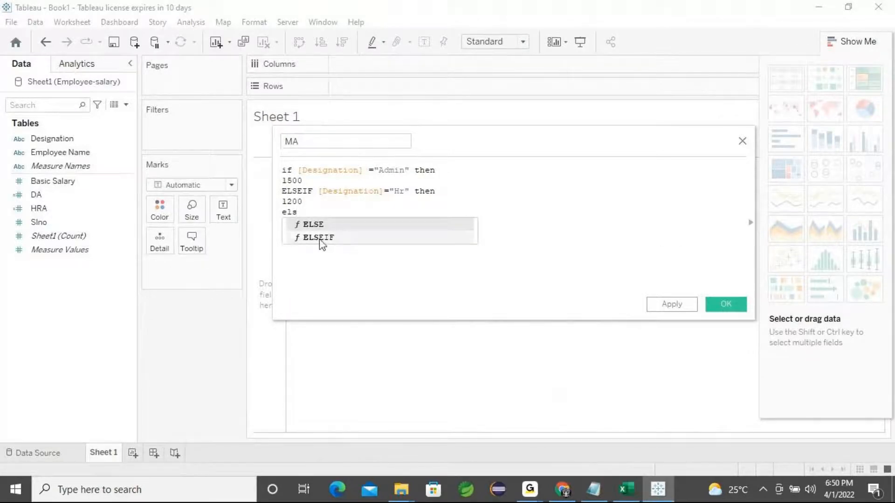
left_click(319, 240)
left_click_drag(66, 139, 387, 274)
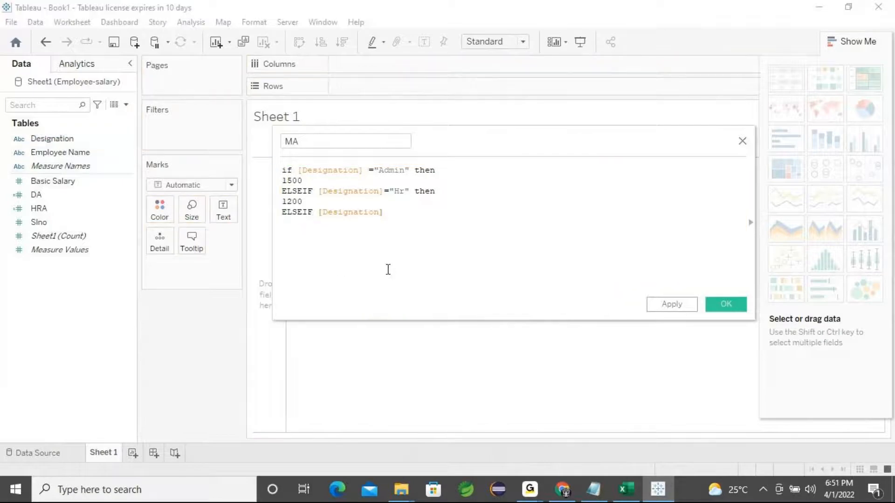
type("=\"")
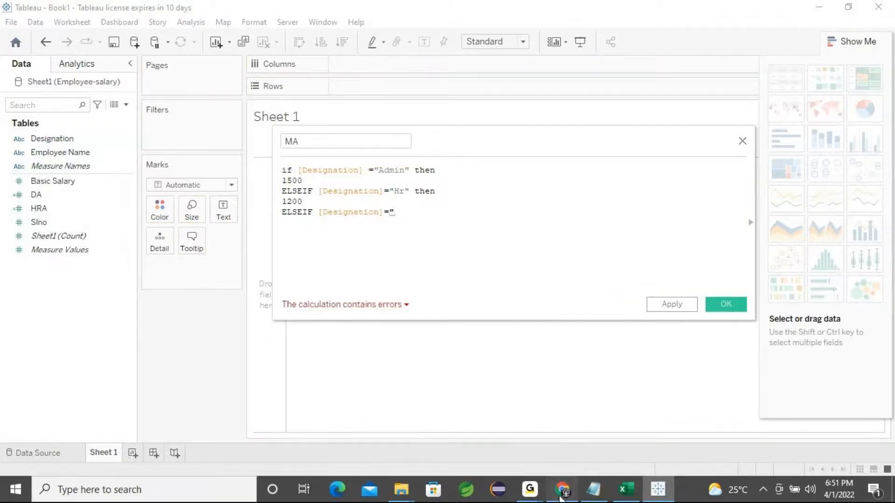
left_click(560, 492)
left_click(561, 492)
left_click(626, 490)
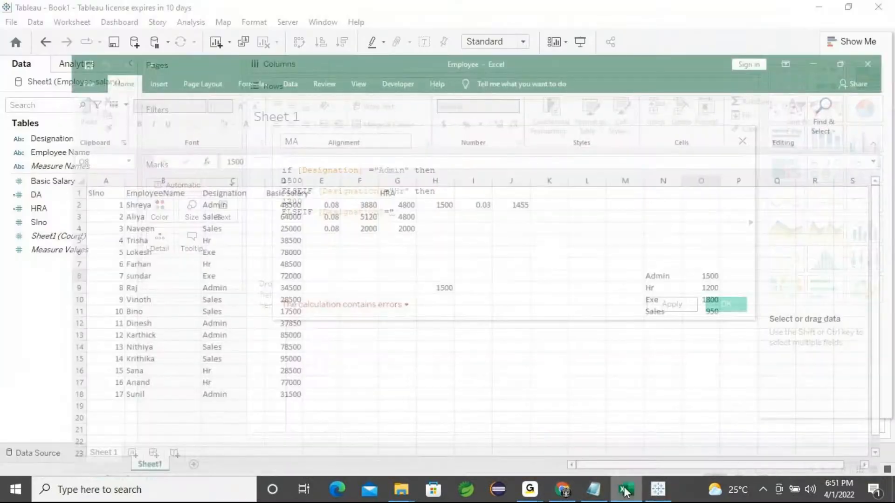
left_click(626, 490)
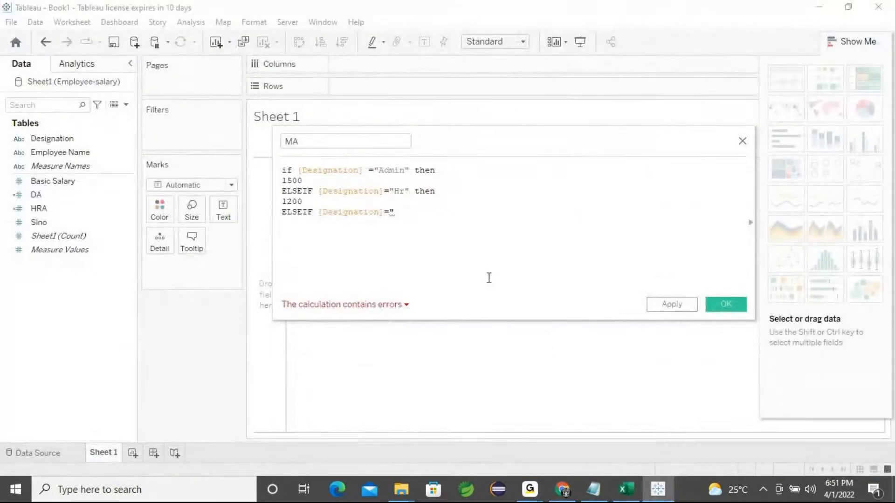
left_click(626, 490)
left_click(625, 491)
type("Exe\" then")
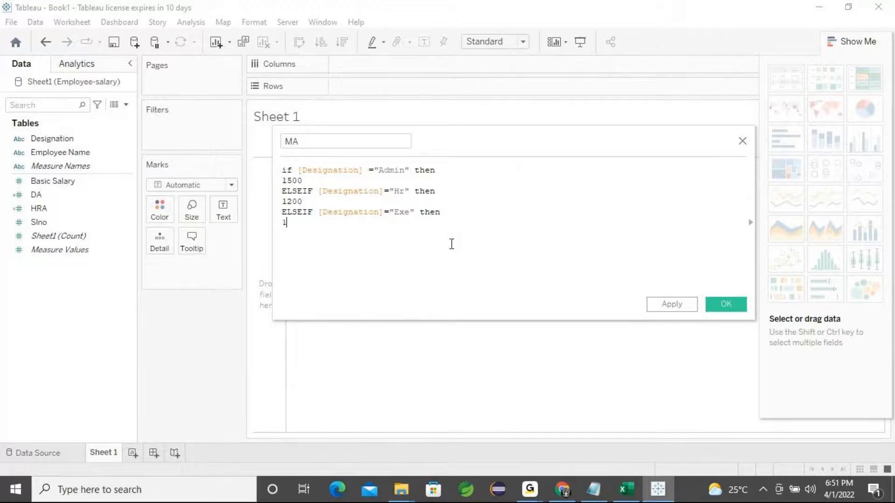
key("Return")
Step: Add the branch ELSEIF [Designation]="Sales" then with the result 950 to the MA formula, checking the Sales entry in Excel
type("else")
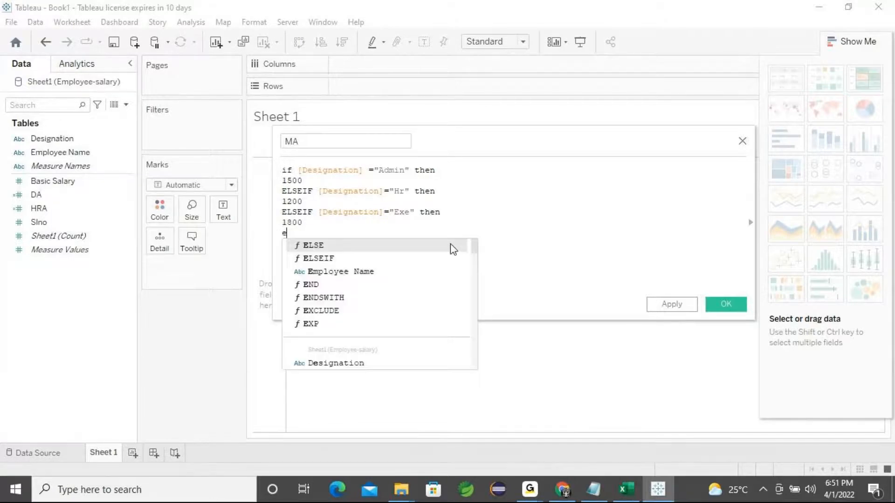
double_click(337, 261)
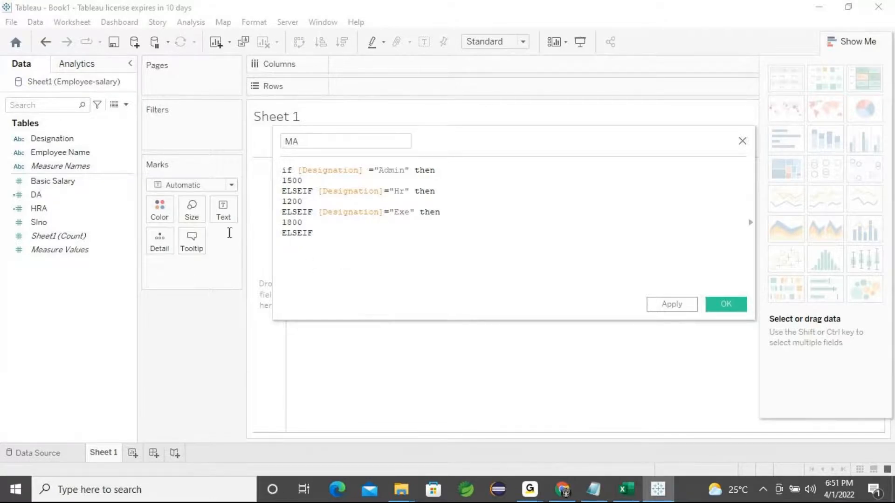
left_click_drag(45, 138, 415, 269)
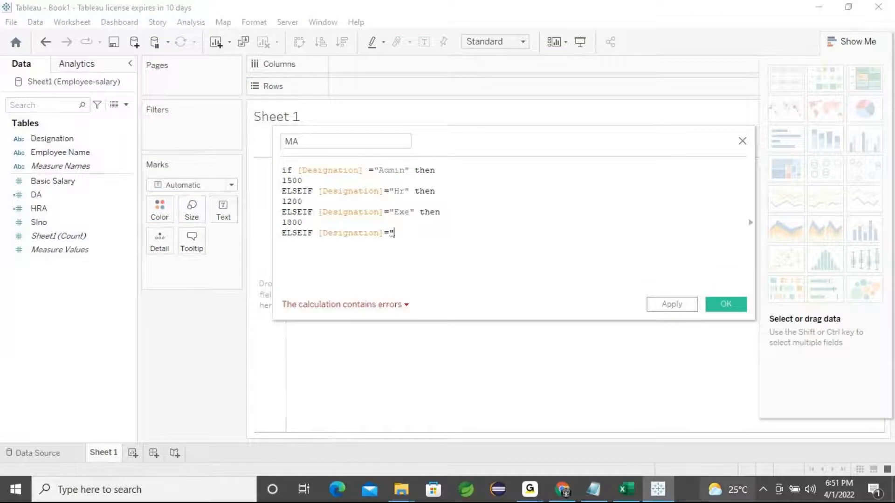
left_click(624, 496)
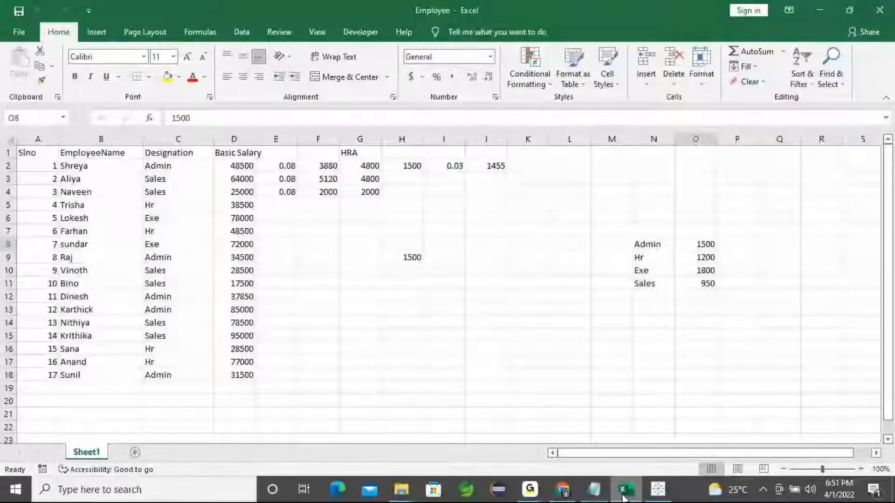
left_click(625, 496)
type("Sal")
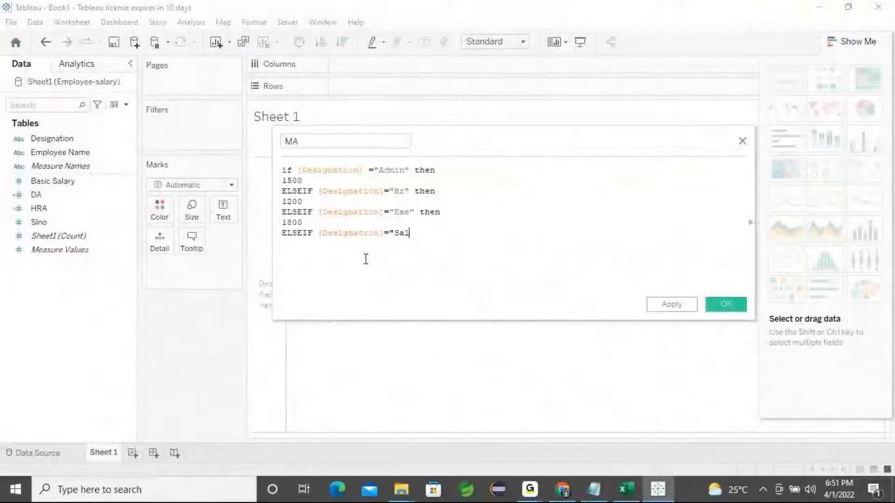
type("es\" then")
key("Return")
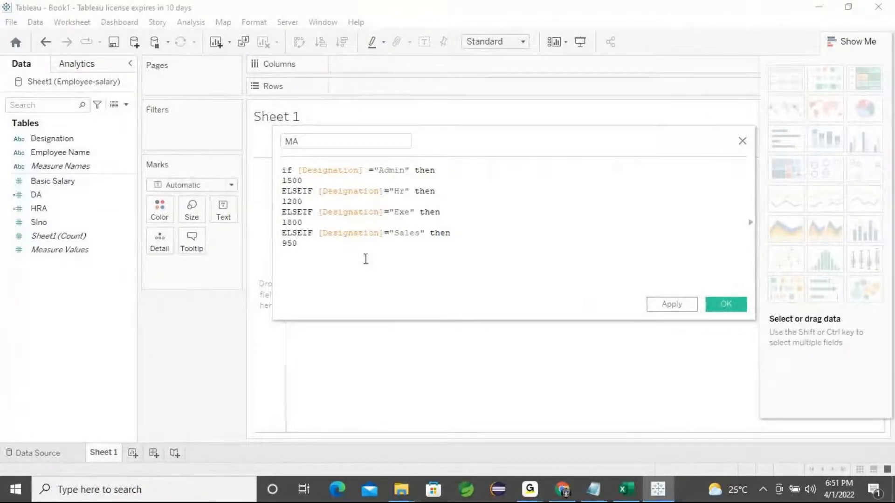
Step: Close the MA formula with END and save the calculated field
type("e")
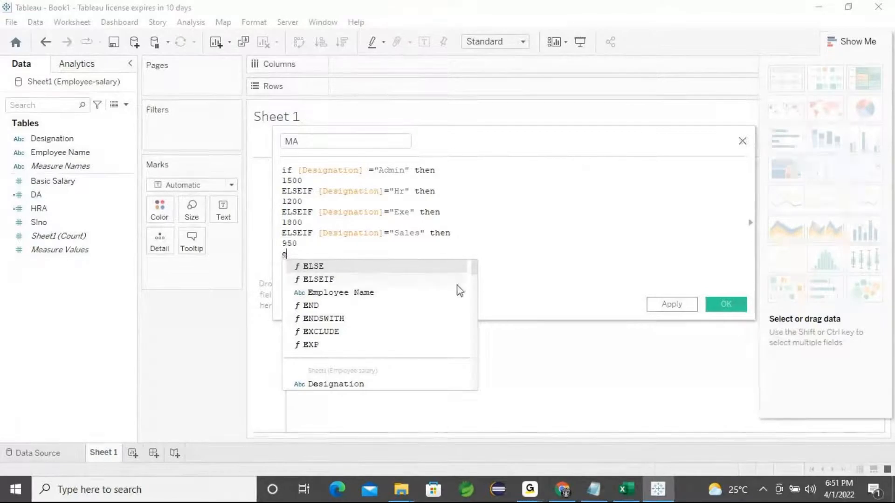
left_click(313, 305)
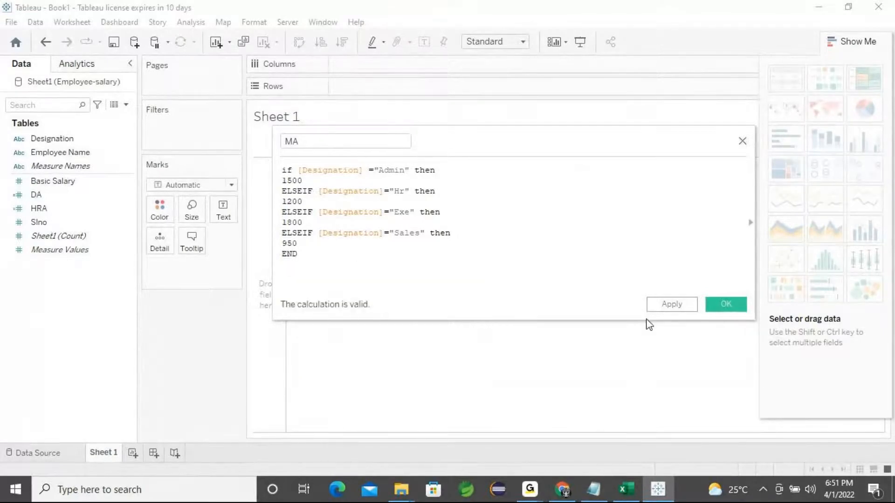
left_click(660, 310)
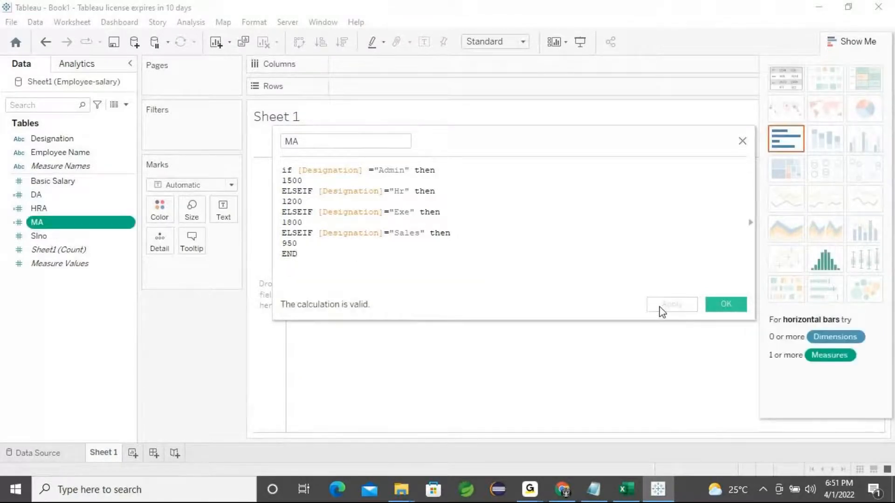
left_click(722, 308)
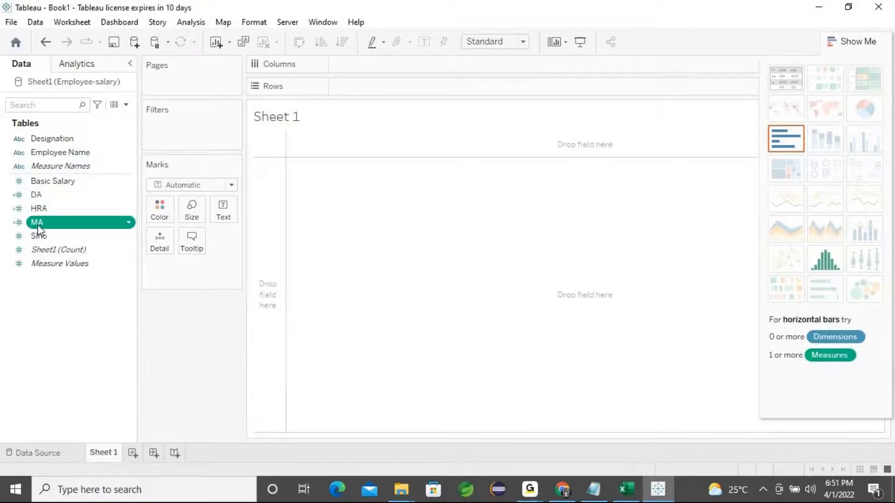
left_click(46, 335)
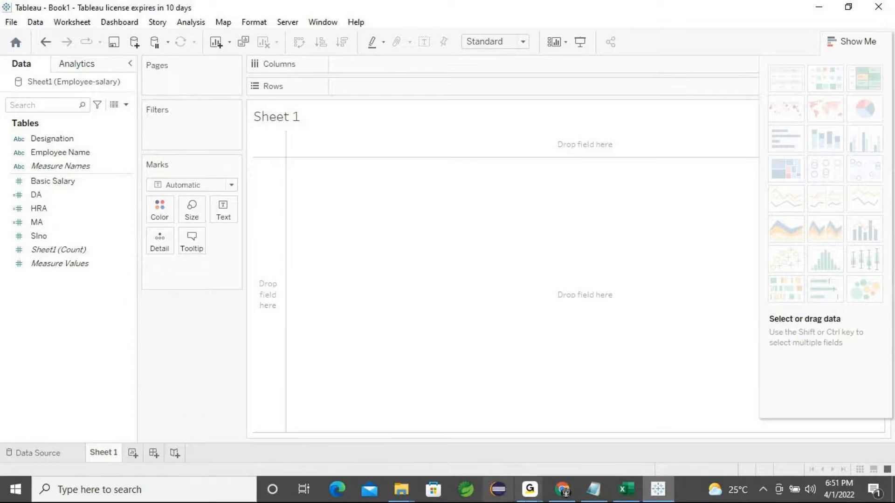
Step: Look up the Gross salary abbreviation in the Notepad note and create a calculated field named GS in Tableau
left_click(582, 490)
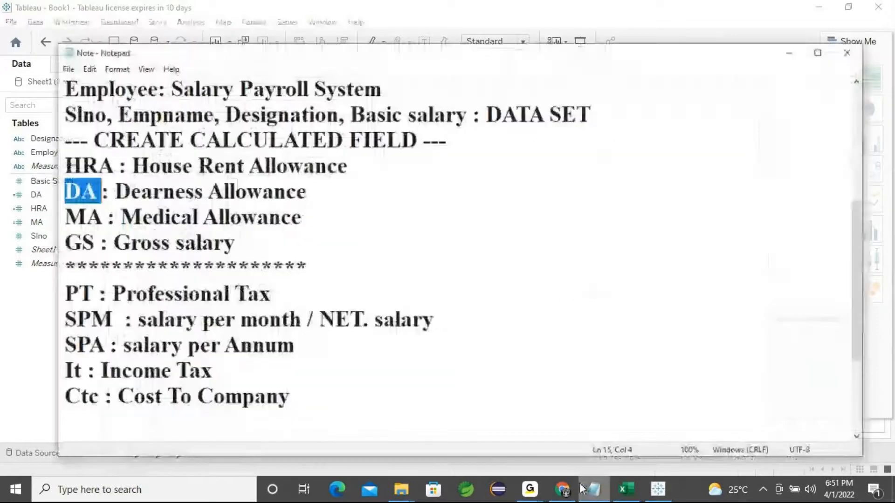
left_click_drag(87, 235, 51, 235)
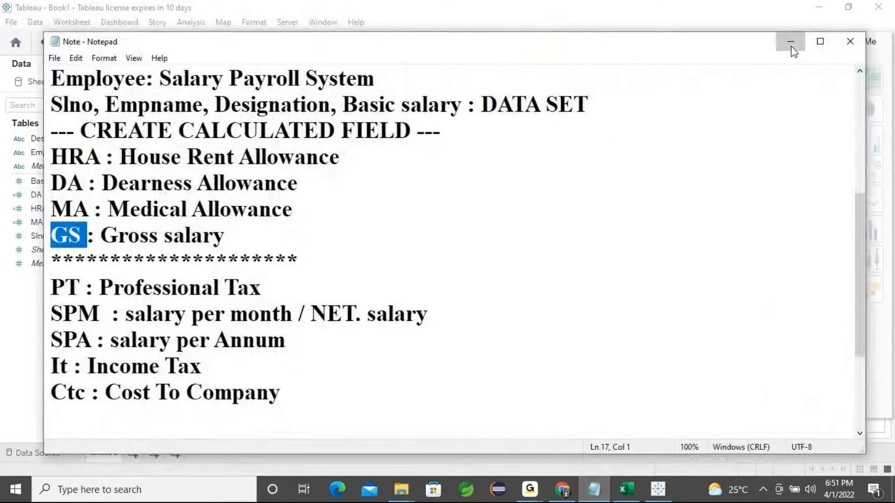
left_click(791, 46)
right_click(40, 334)
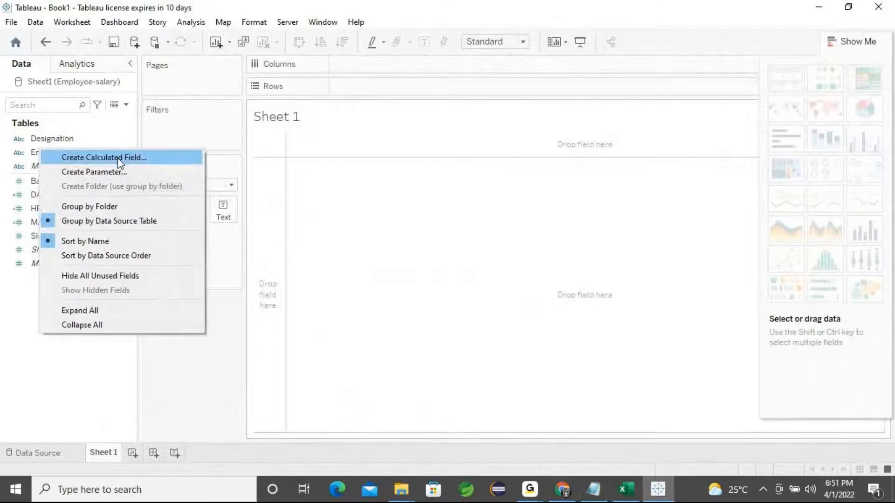
left_click(117, 158)
key("BackSpace")
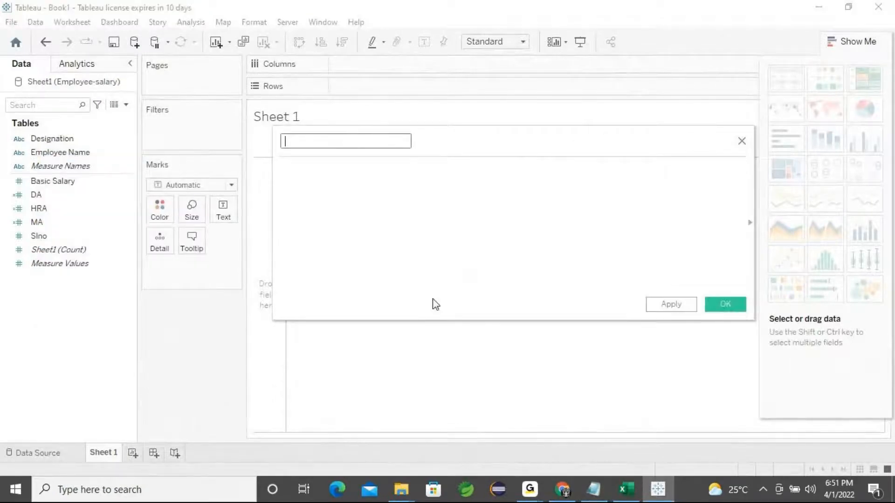
left_click(372, 199)
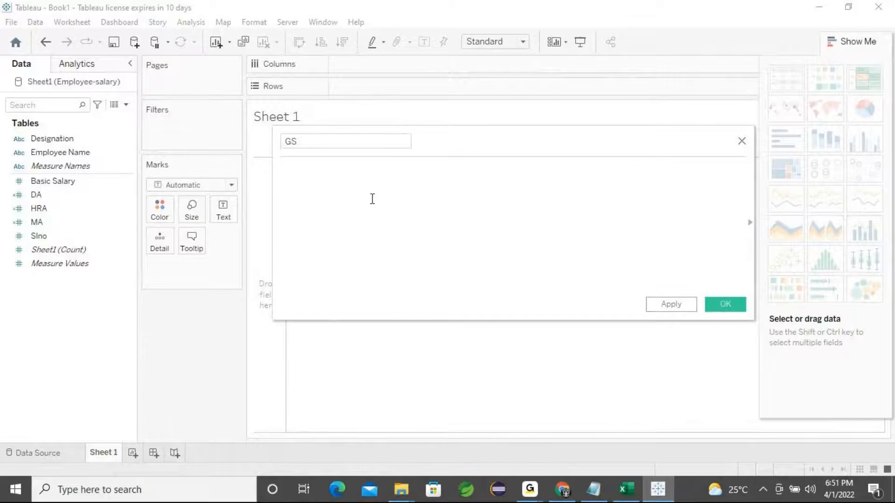
Step: Enter the GS formula [Basic Salary] + [DA] + [HRA] + [MA] using the existing fields and save the calculated field
left_click(84, 186)
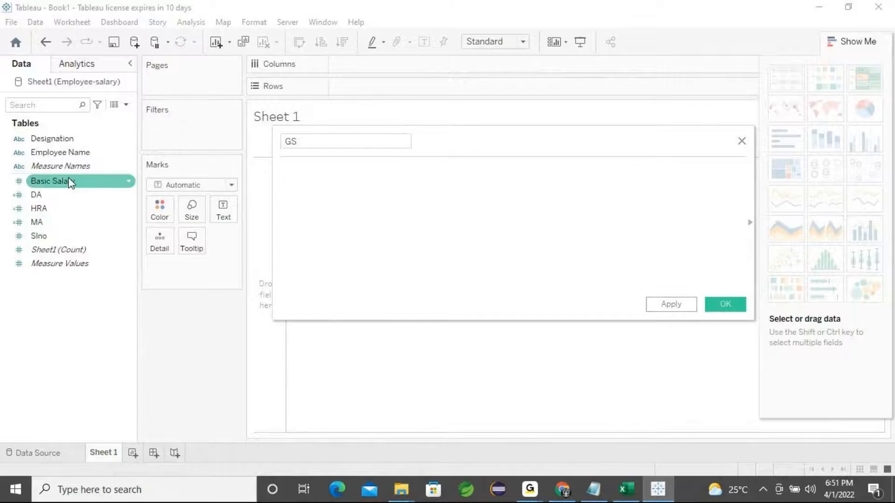
left_click_drag(71, 183, 418, 201)
type("+")
left_click(44, 202)
left_click_drag(60, 205, 507, 220)
type("+")
left_click_drag(38, 208, 468, 211)
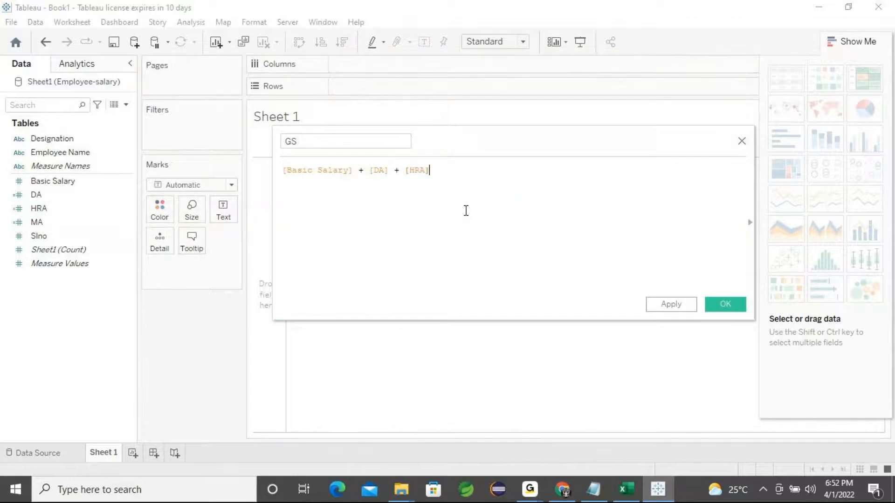
left_click(37, 222)
left_click_drag(60, 234, 606, 201)
left_click(660, 309)
left_click(670, 308)
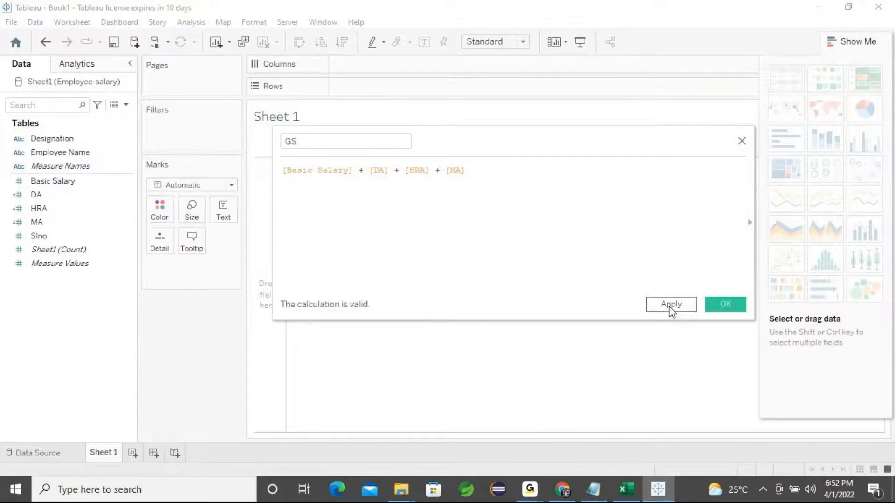
left_click(724, 309)
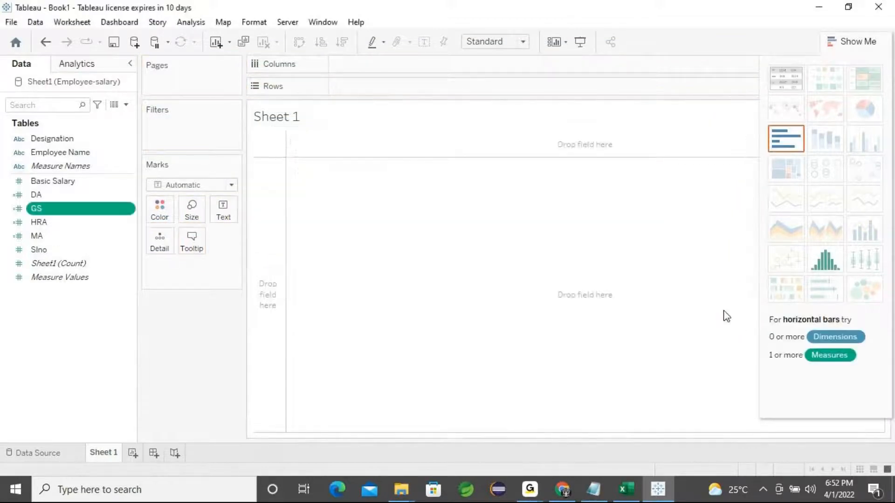
Step: Review the note's calculated field list from HRA to Gross salary in Notepad and return to Tableau
left_click(594, 489)
left_click_drag(231, 236, 52, 156)
left_click(790, 41)
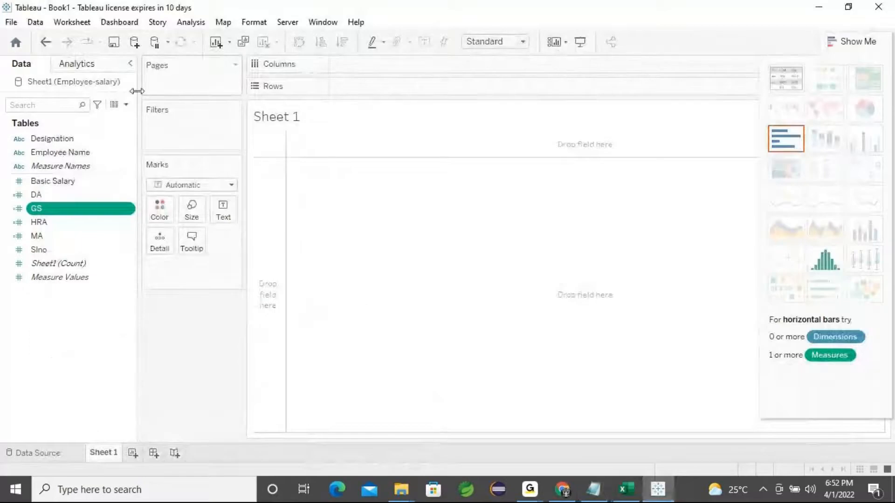
Step: Open the underlying data of Sheet1 (Employee-salary) and check the Basic Salary and GS values in the first two rows
left_click(115, 108)
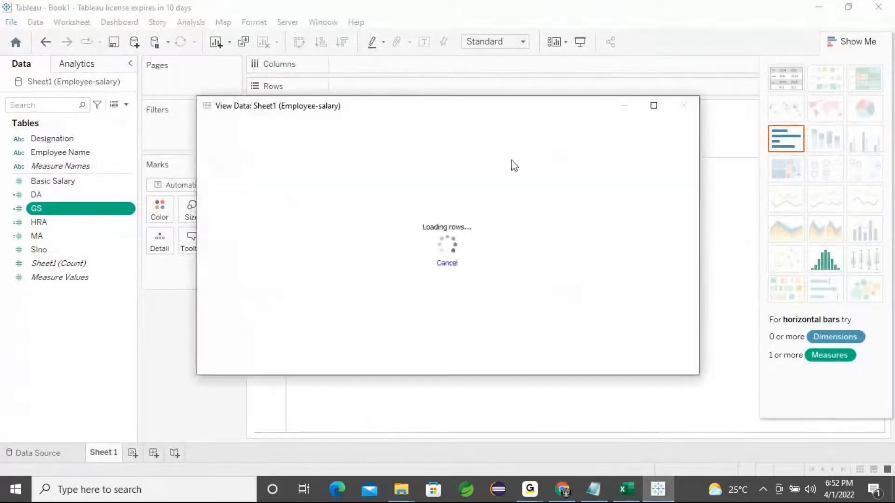
left_click(371, 170)
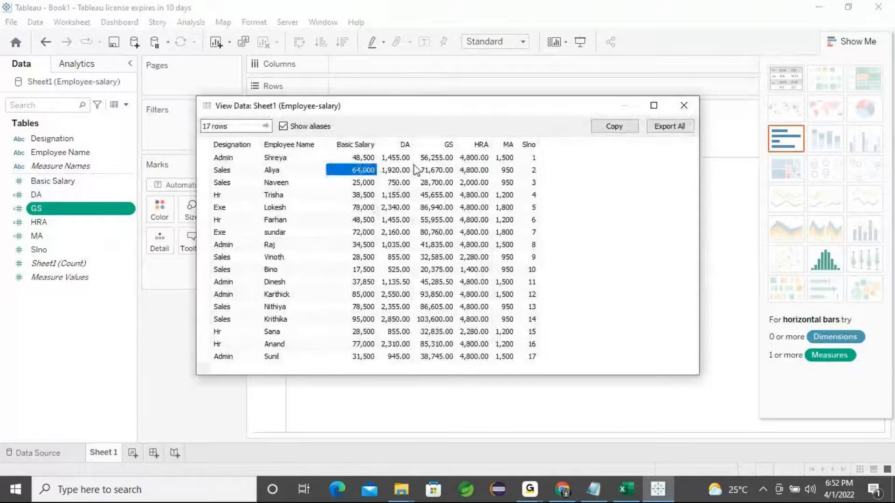
left_click(434, 171)
left_click(431, 159)
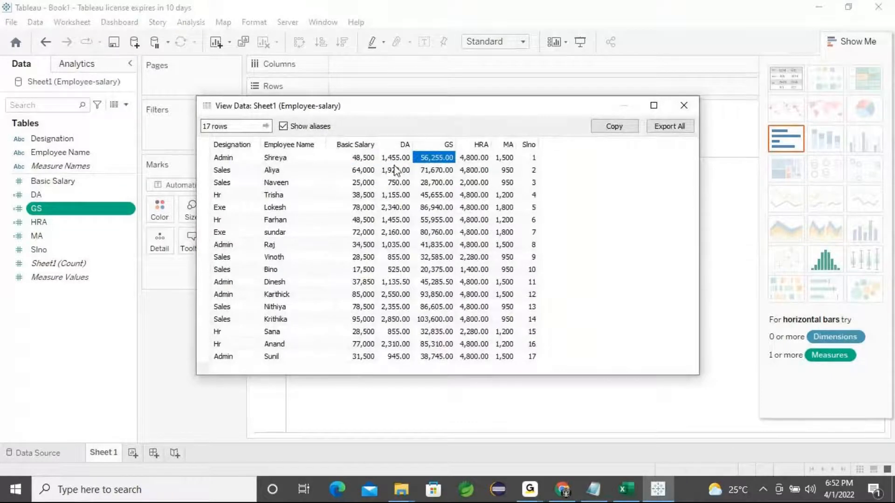
Step: Compare the MA amounts with the Admin designation for the employees with Slno 1 and 8 in the data view
left_click(504, 158)
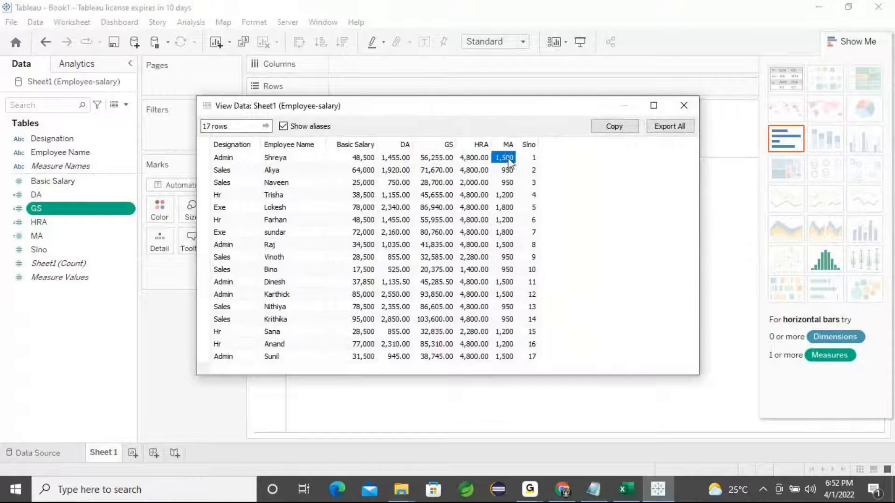
left_click(281, 162)
left_click(506, 160)
left_click(505, 246)
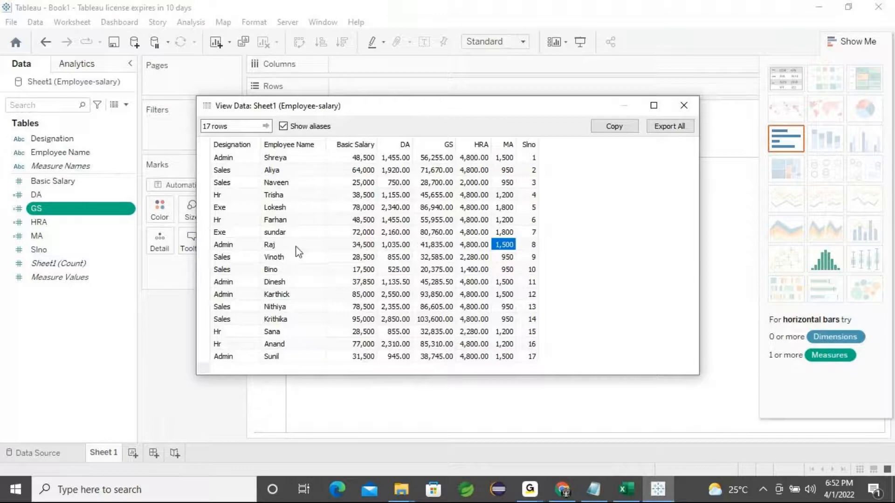
left_click(282, 249)
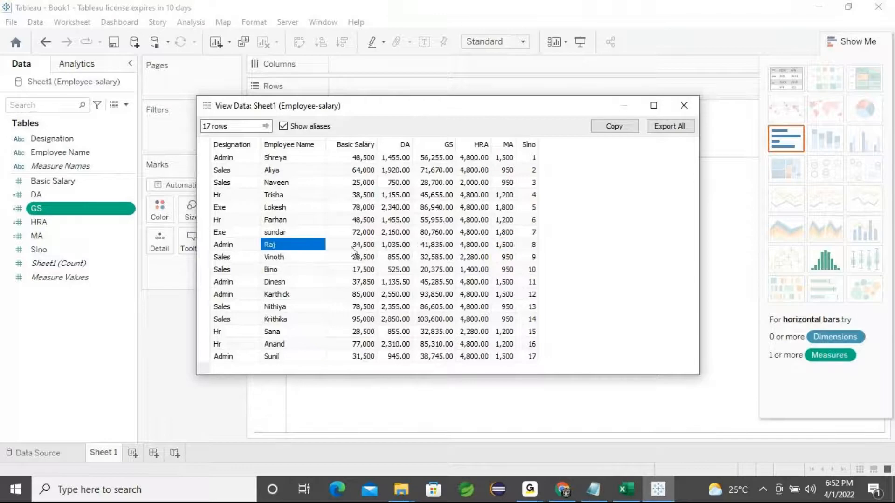
left_click(505, 246)
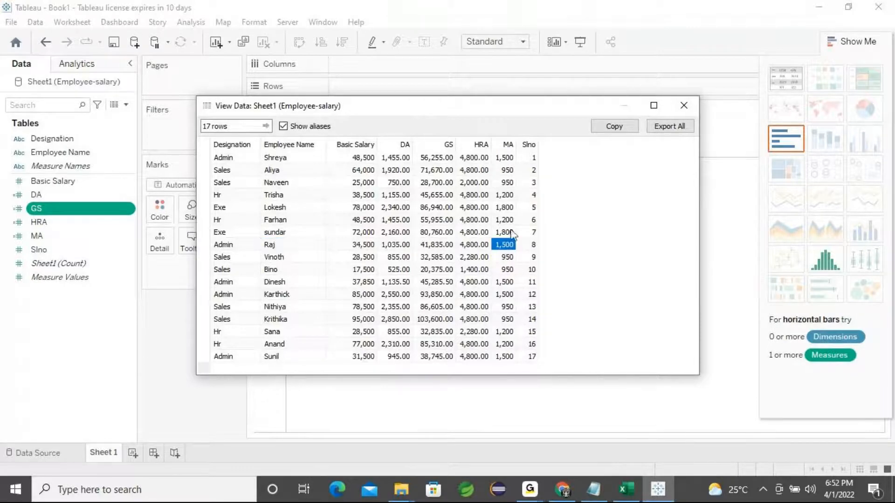
left_click(232, 161)
left_click(283, 156)
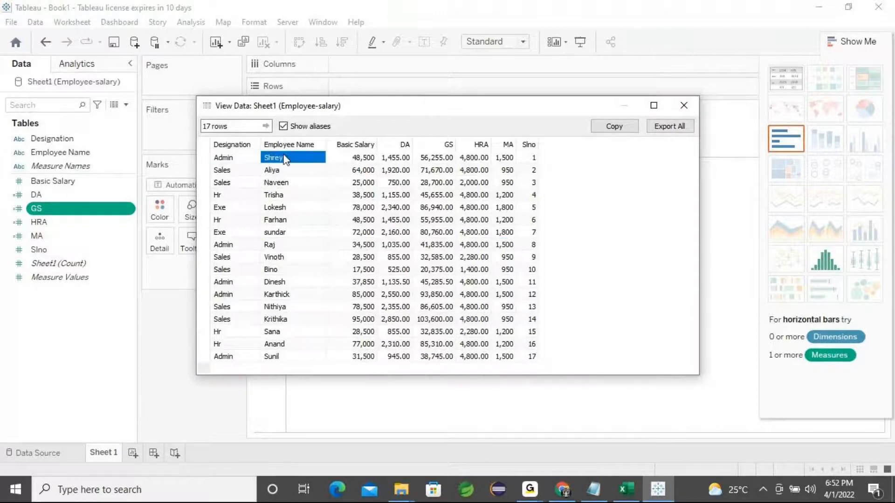
Step: Recheck the employee names, designations and MA values in the rows with Slno 1 and 8
left_click(243, 157)
left_click(273, 247)
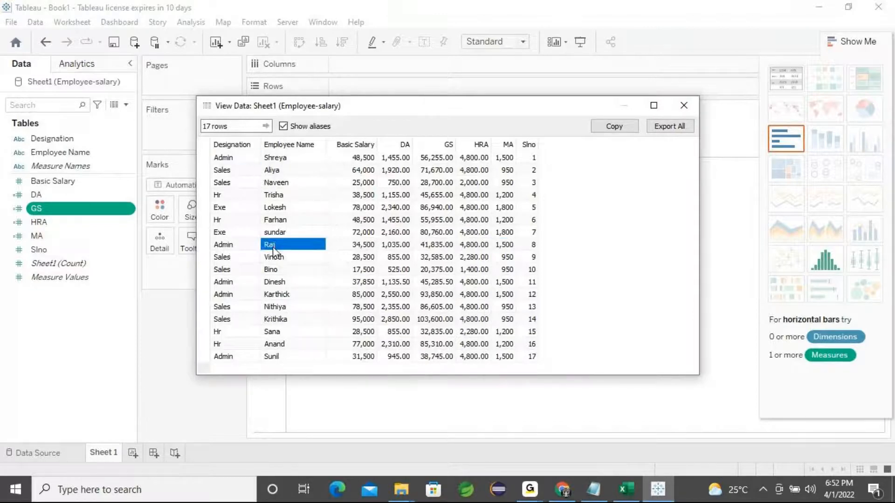
left_click(223, 246)
left_click(231, 158)
left_click(232, 245)
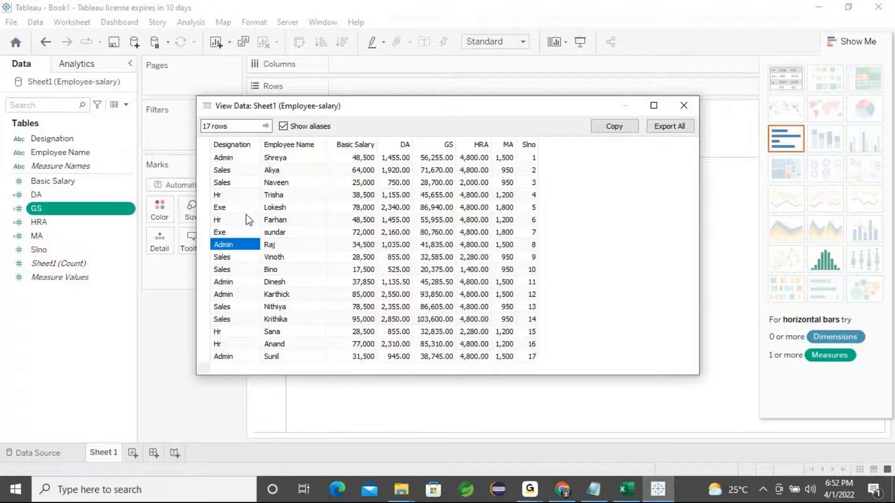
left_click(235, 160)
left_click(508, 246)
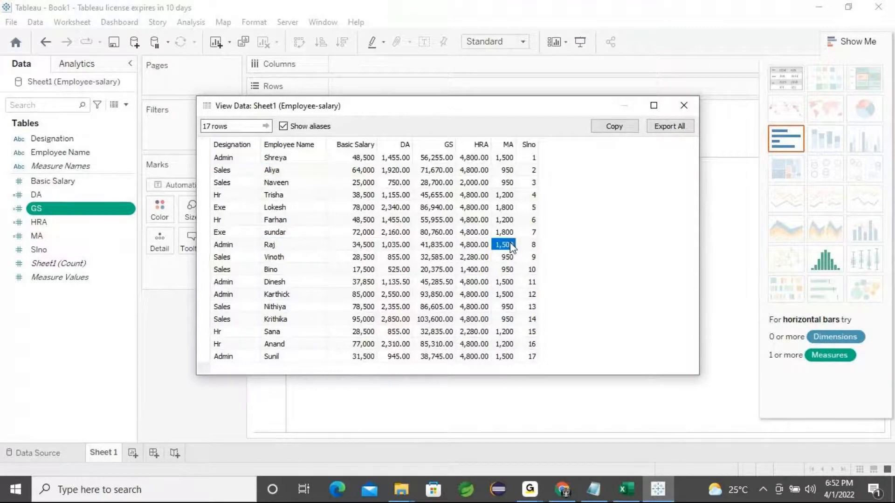
left_click(505, 158)
Step: Compare the MA amounts of the Sales employees with Slno 2 and 3, then close the data view
left_click(233, 183)
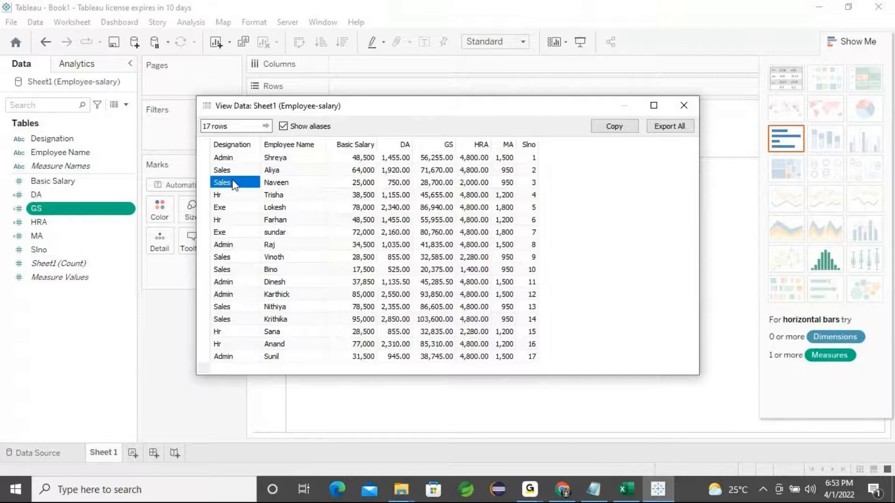
left_click(231, 173)
left_click(505, 173)
left_click(510, 186)
left_click(509, 171)
left_click(508, 183)
left_click(507, 171)
left_click(506, 183)
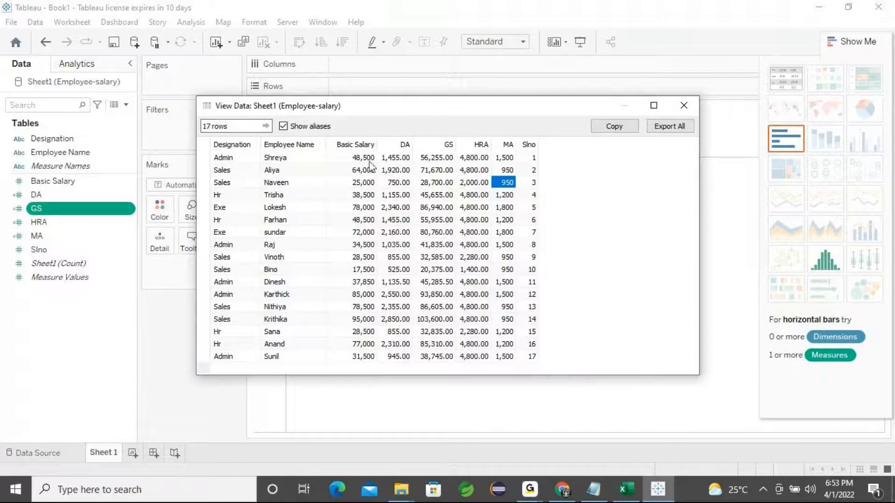
left_click(683, 105)
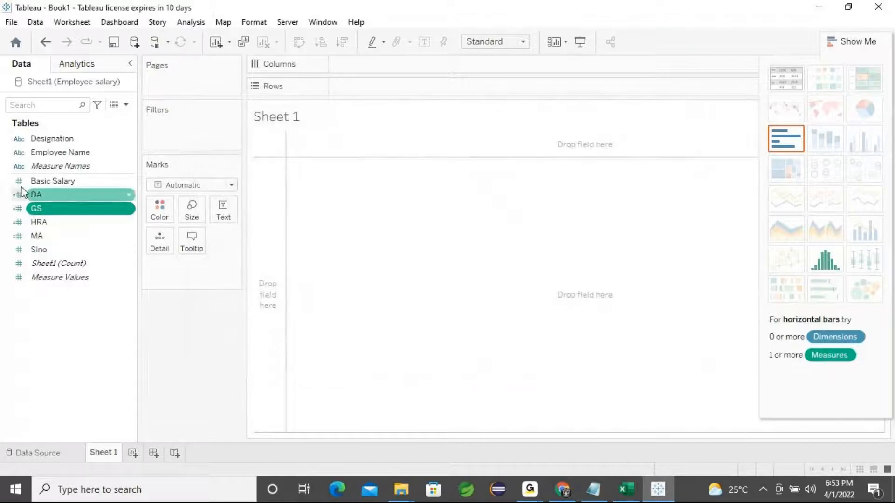
left_click(113, 105)
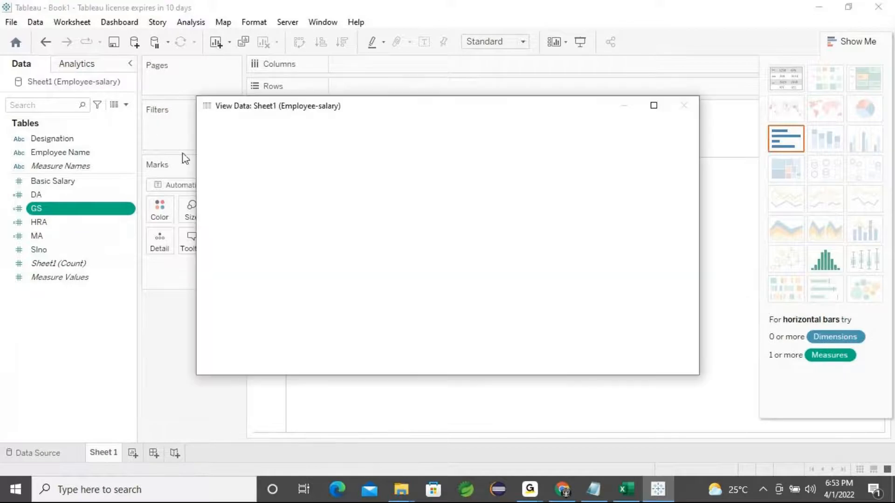
left_click(684, 106)
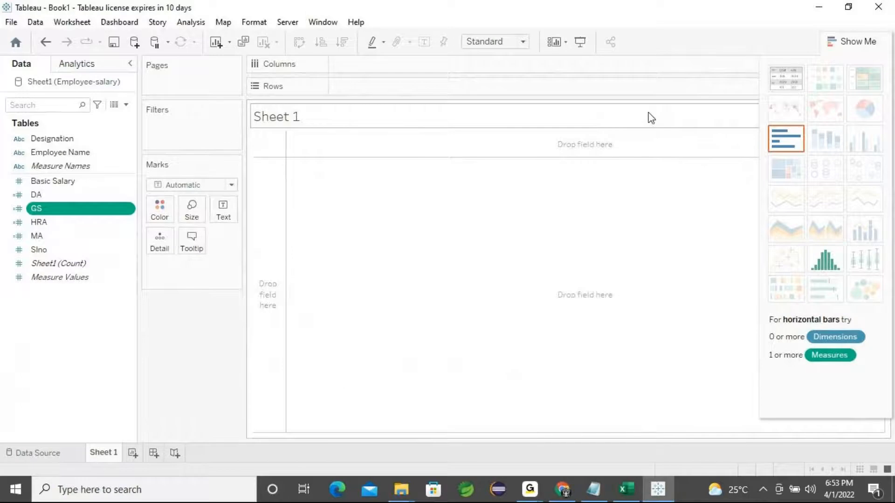
Step: Review the remaining payroll fields from Professional Tax to Cost To Company in the Notepad note, then return to Tableau
left_click(564, 490)
left_click(564, 490)
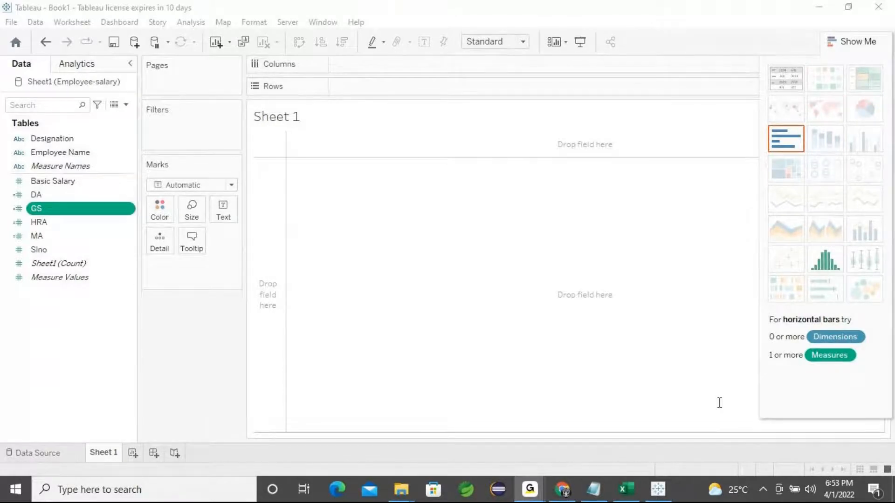
left_click(593, 489)
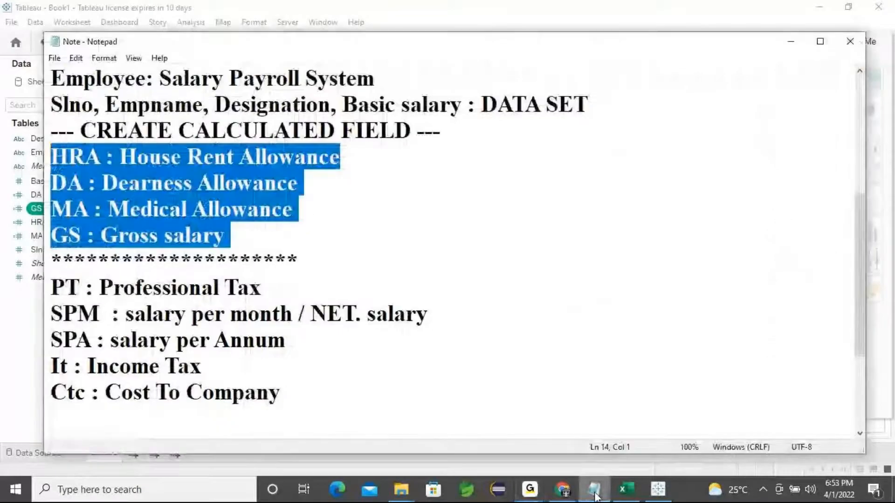
left_click_drag(865, 87, 521, 139)
scroll(224, 354, "down", 3)
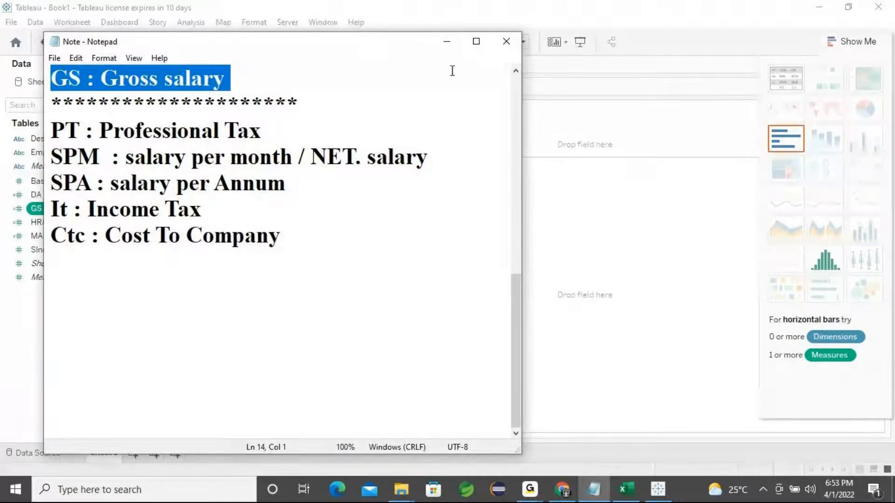
left_click(445, 47)
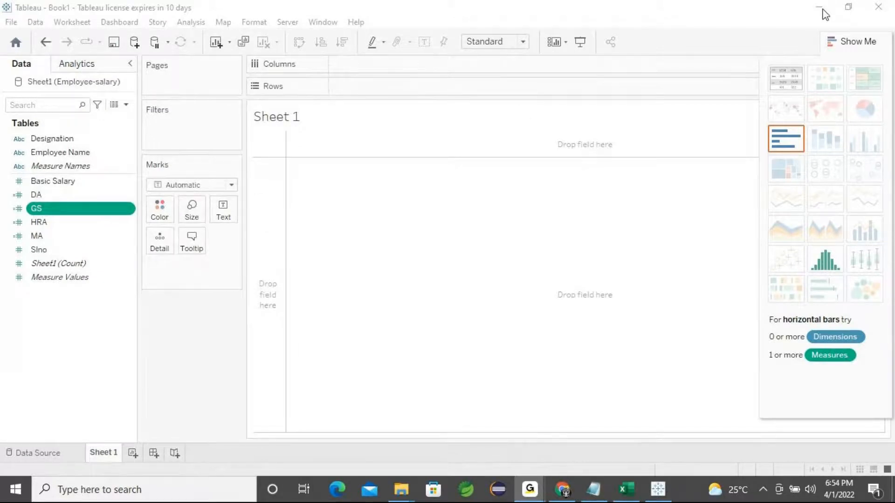
left_click(53, 350)
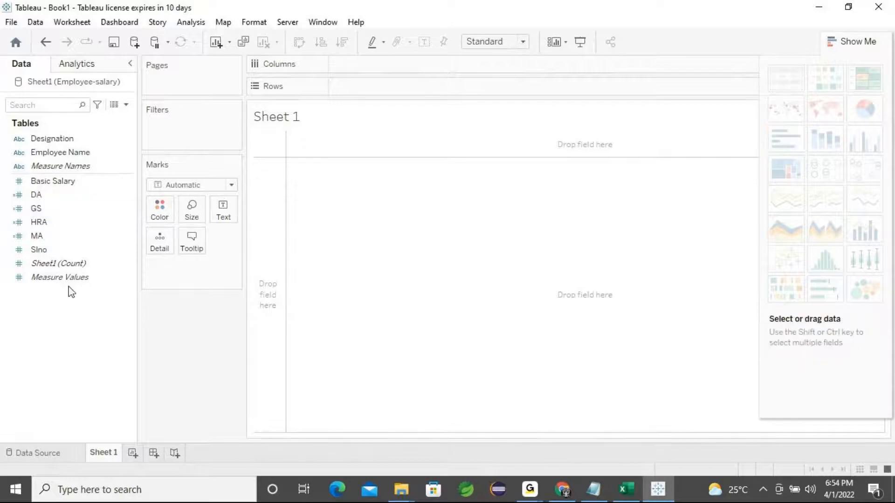
Step: Examine the Gross salary and Professional Tax entries in the Notepad note and return to Tableau
left_click(601, 494)
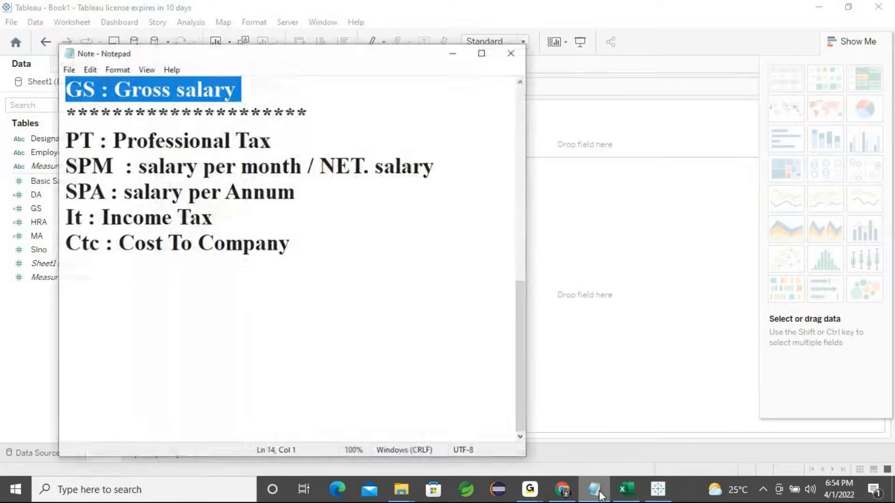
left_click_drag(274, 132, 106, 126)
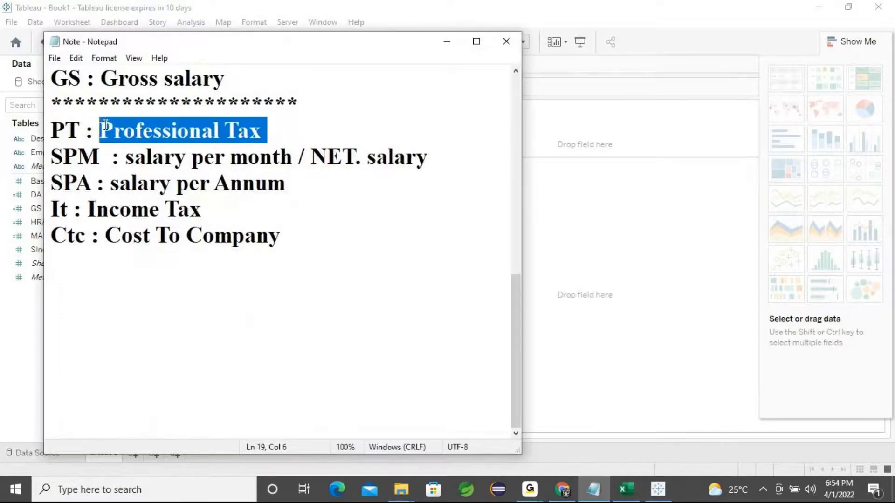
left_click_drag(230, 79, 47, 73)
left_click(150, 132)
left_click_drag(274, 132, 82, 127)
left_click(272, 131)
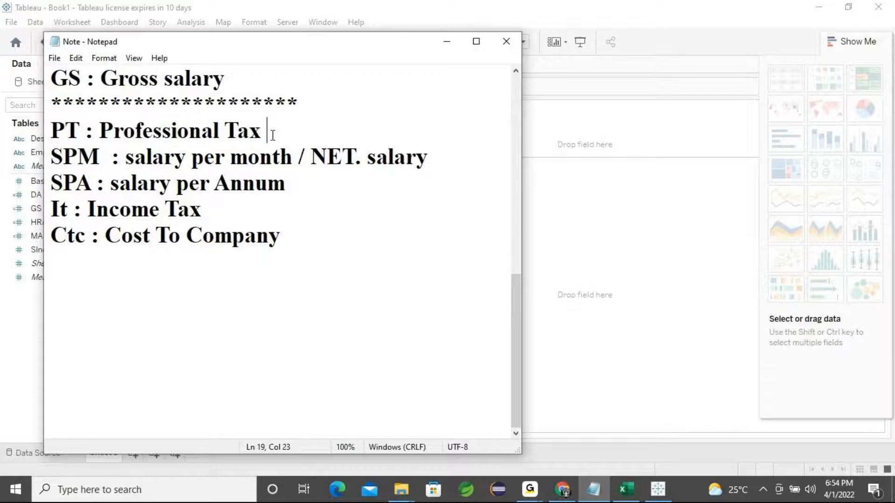
left_click(446, 42)
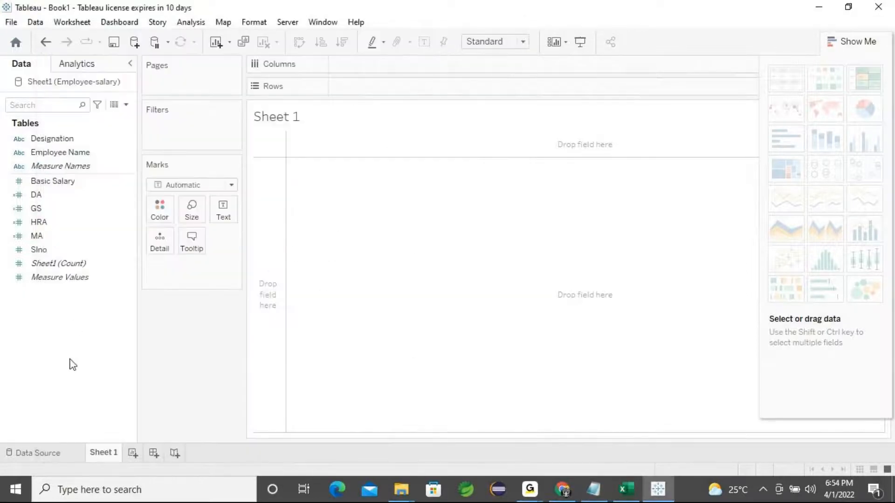
Step: Create a calculated field named PT with the formula [GS] * 0.1, using the existing GS field
right_click(45, 353)
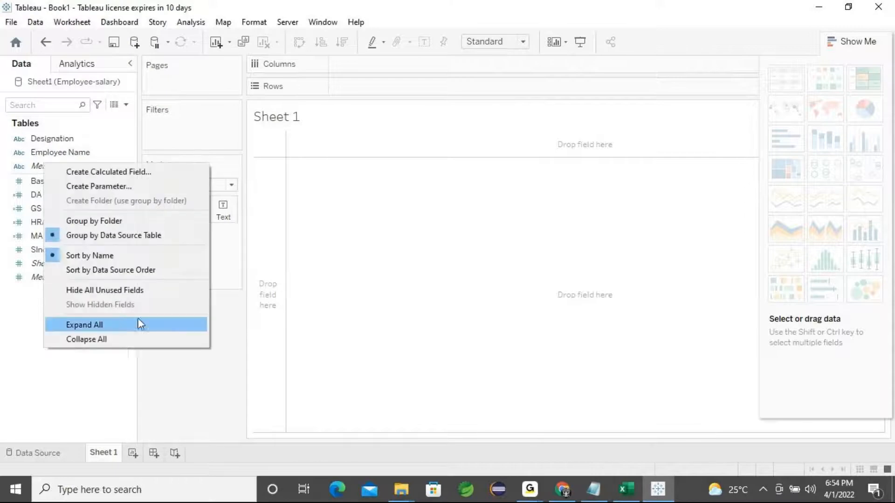
left_click(127, 176)
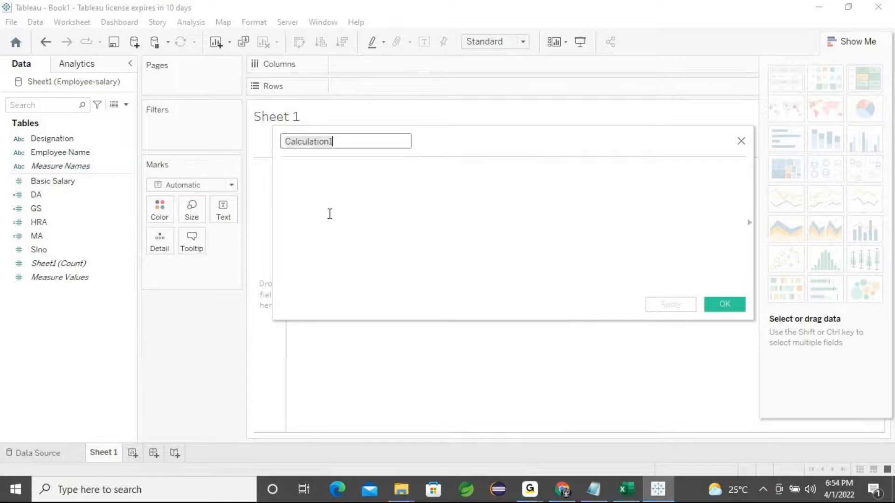
key("BackSpace")
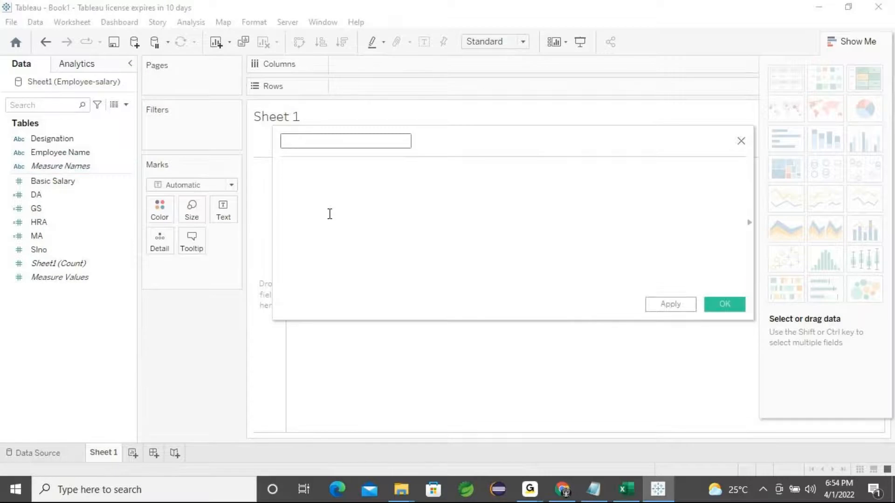
left_click(329, 213)
left_click_drag(297, 142, 278, 141)
left_click(314, 205)
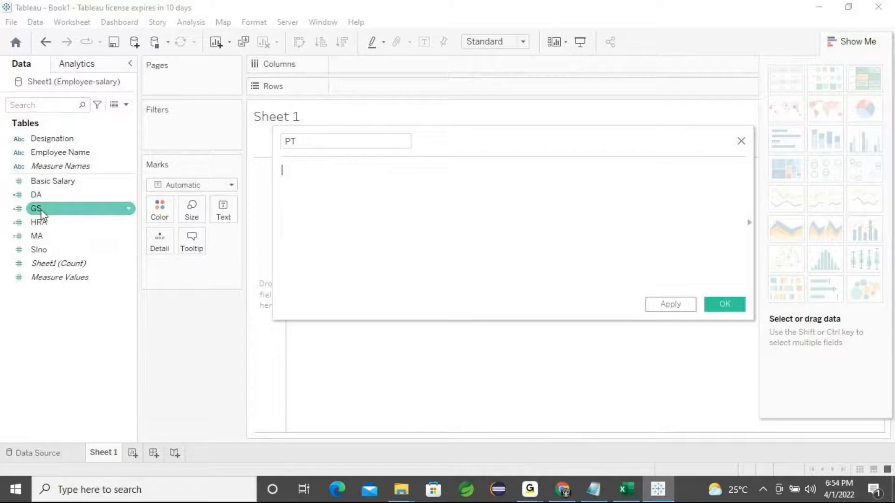
left_click_drag(41, 209, 355, 214)
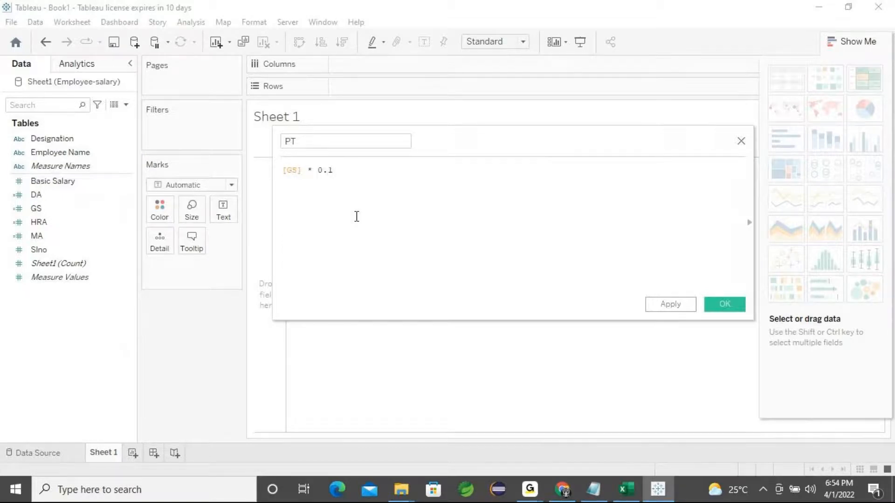
Step: Append "[ 10 % percentage ] :" to the Professional Tax line of the Notepad note, widen its window, and return to Tableau
left_click(587, 497)
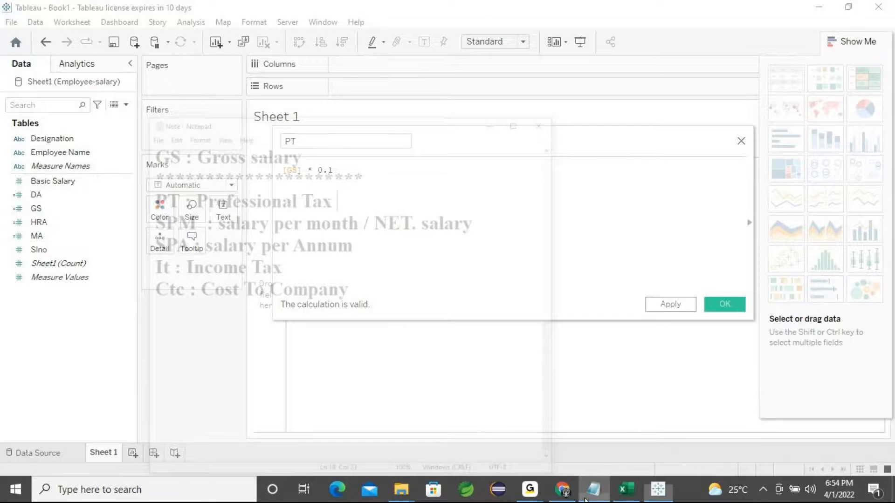
type("[ 10 %")
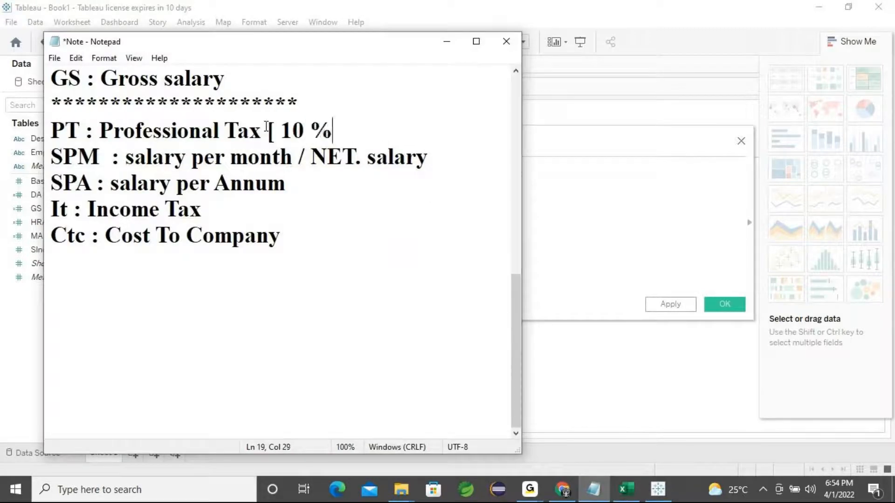
type(" percentage ]")
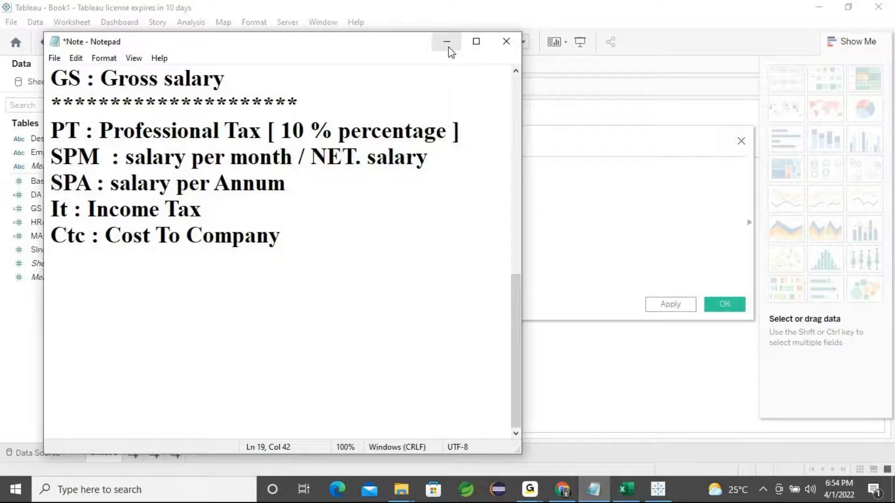
type(":")
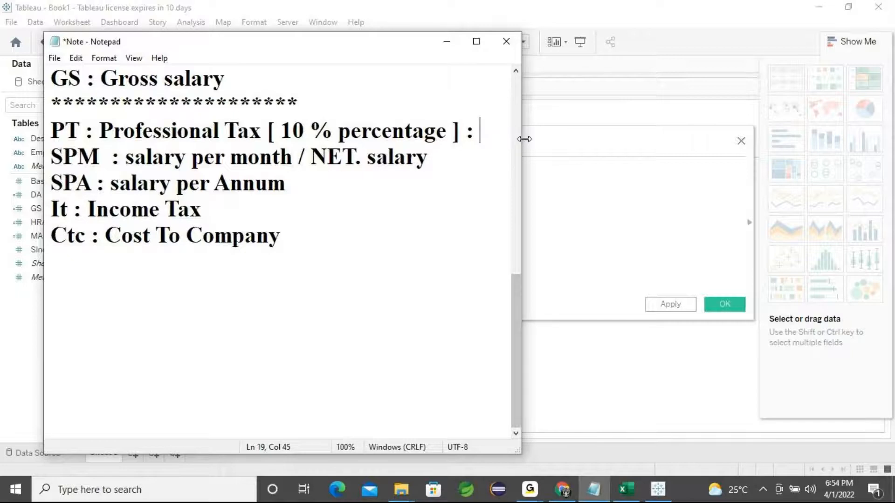
left_click_drag(524, 139, 711, 139)
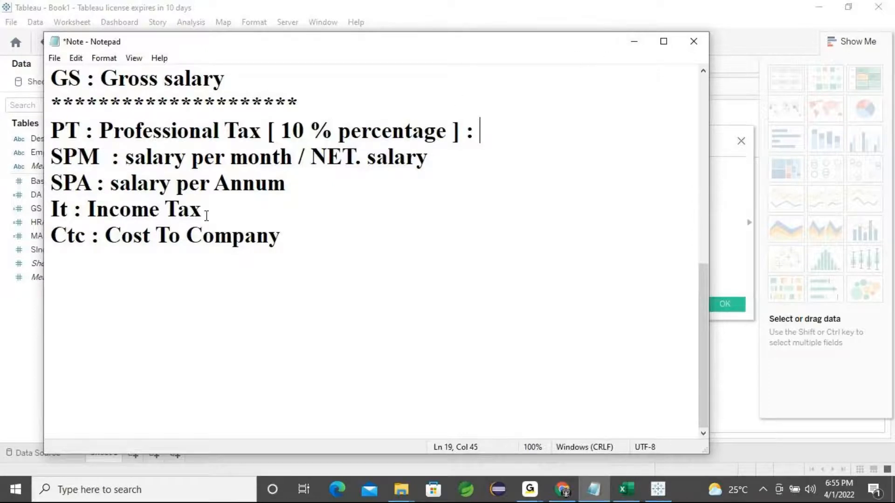
left_click_drag(239, 208, 27, 210)
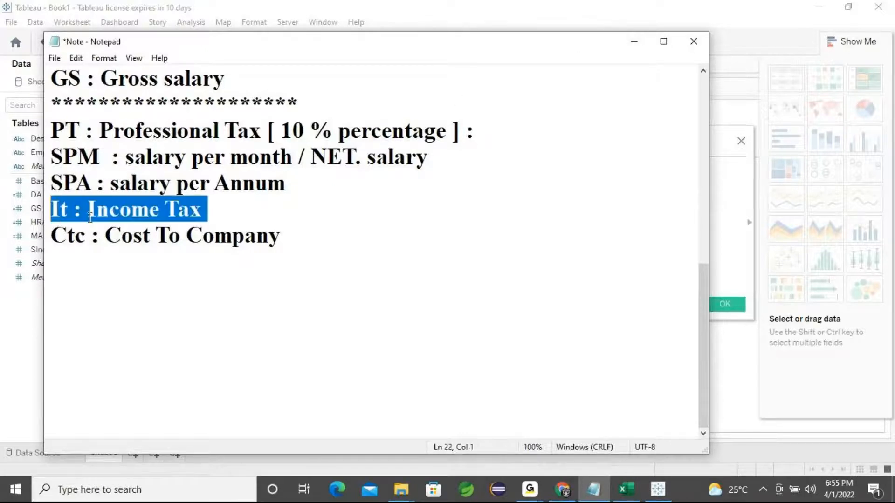
left_click(635, 42)
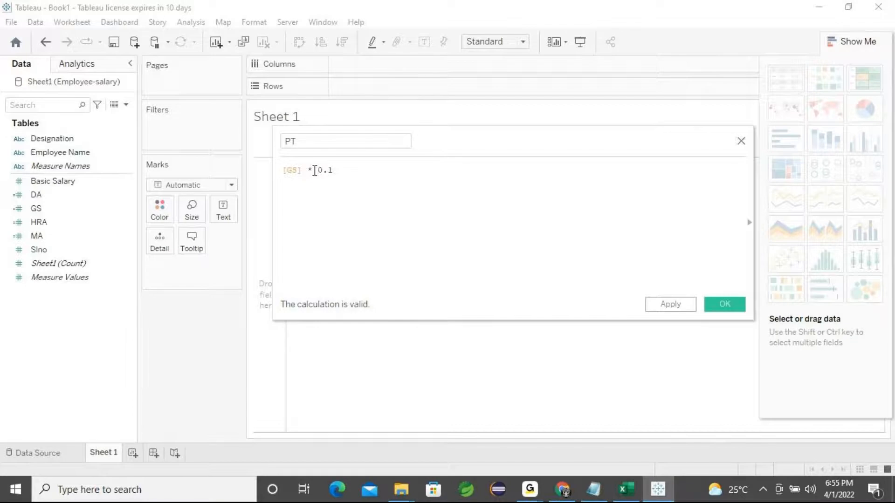
Step: Check the 0.1 factor in the PT formula, then apply and save the calculated field
left_click_drag(318, 170, 341, 170)
left_click(663, 306)
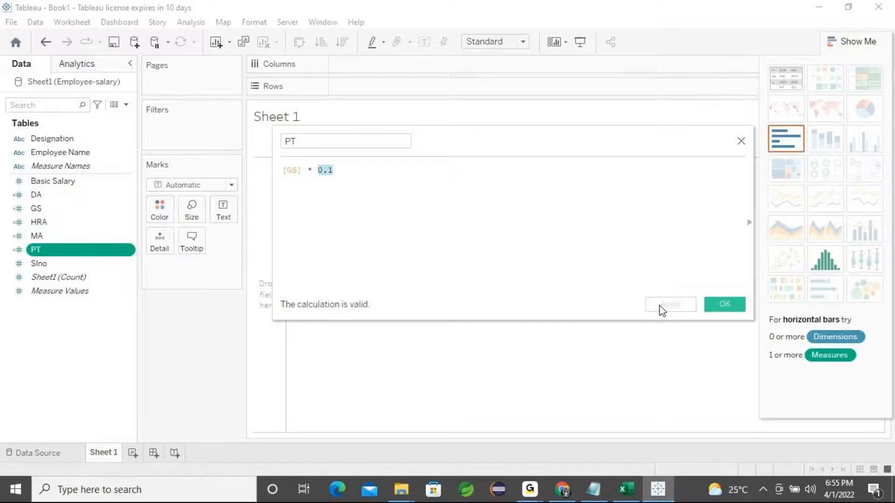
left_click(724, 306)
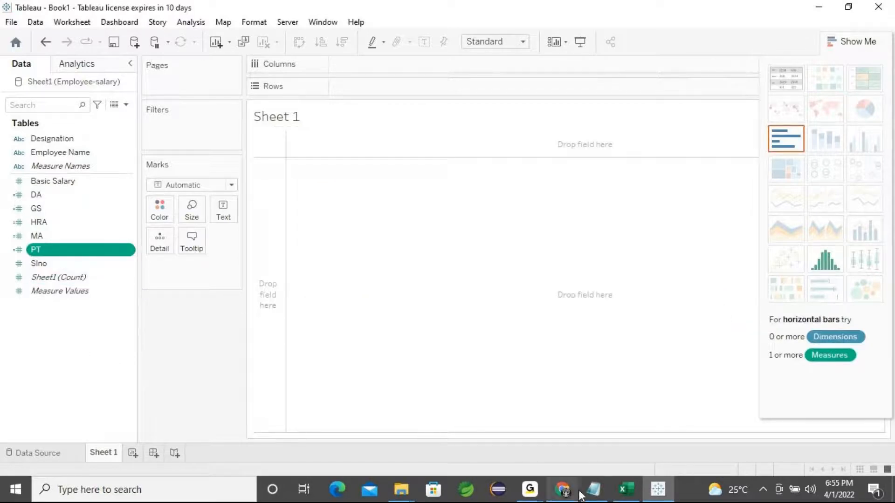
Step: Check the Notepad note for the payroll fields that follow Professional Tax and return to Tableau
left_click(538, 490)
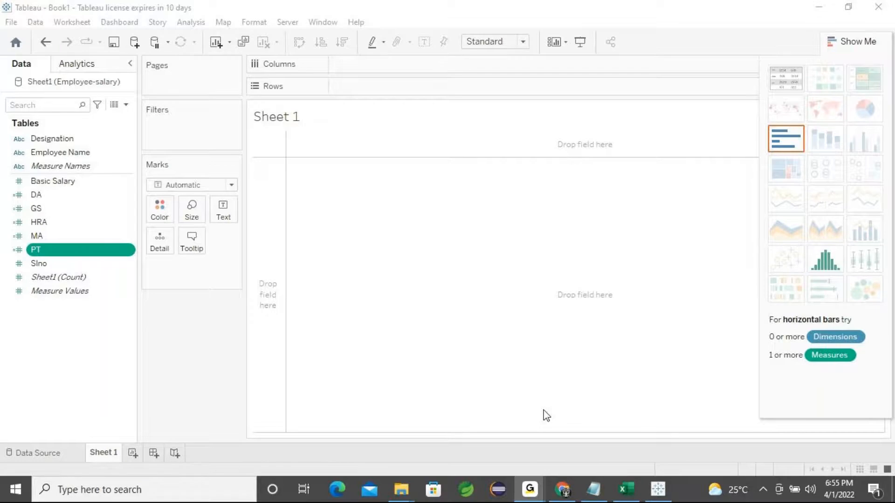
mouse_move(591, 497)
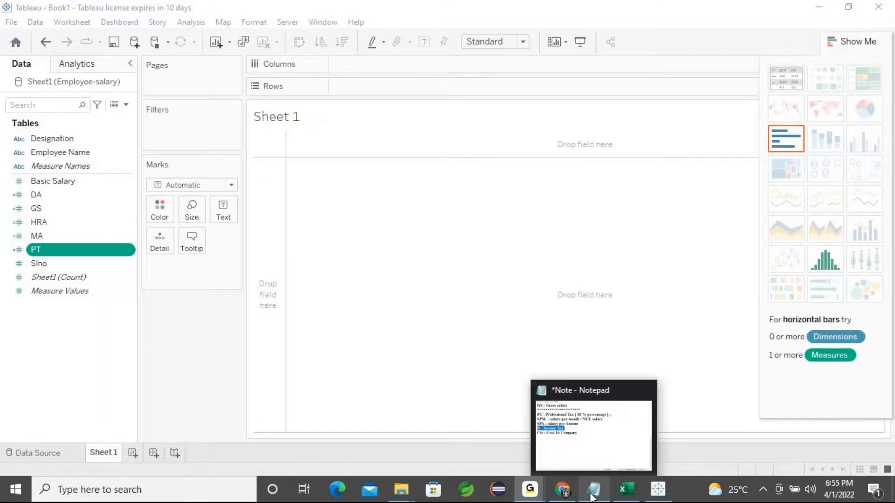
left_click(590, 490)
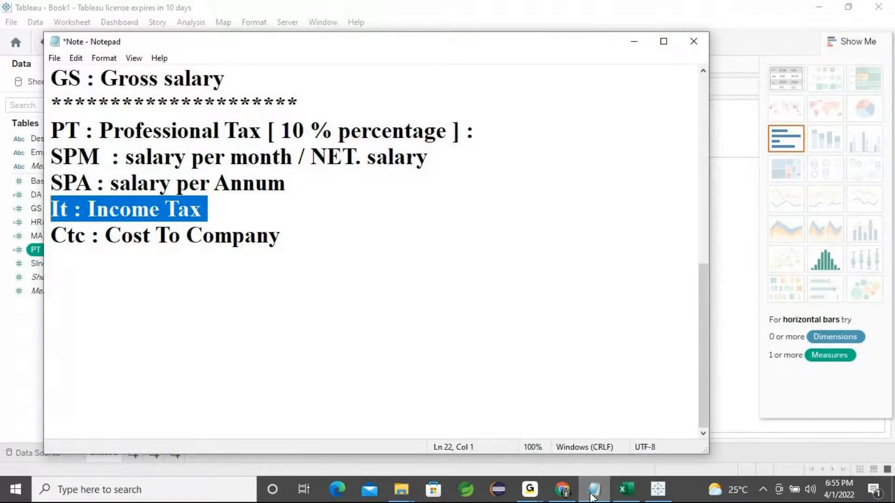
left_click(591, 494)
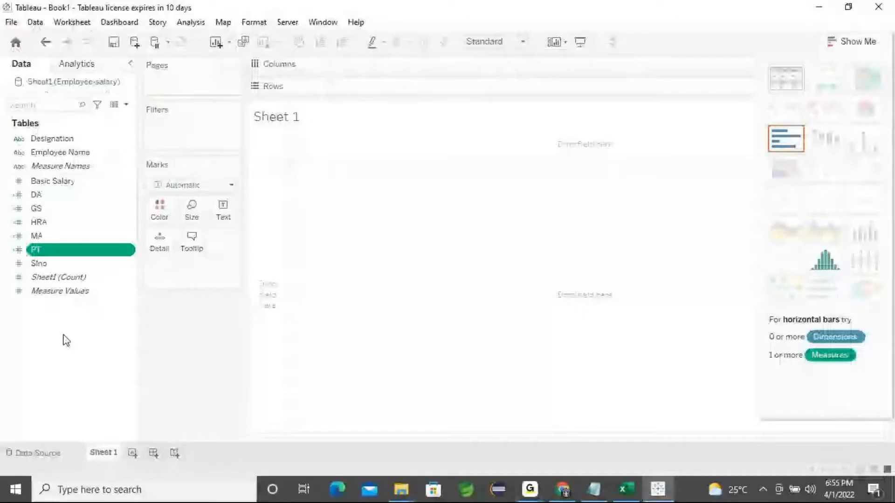
Step: Start a new calculated field in the data source and name it NETSALARY
left_click(54, 368)
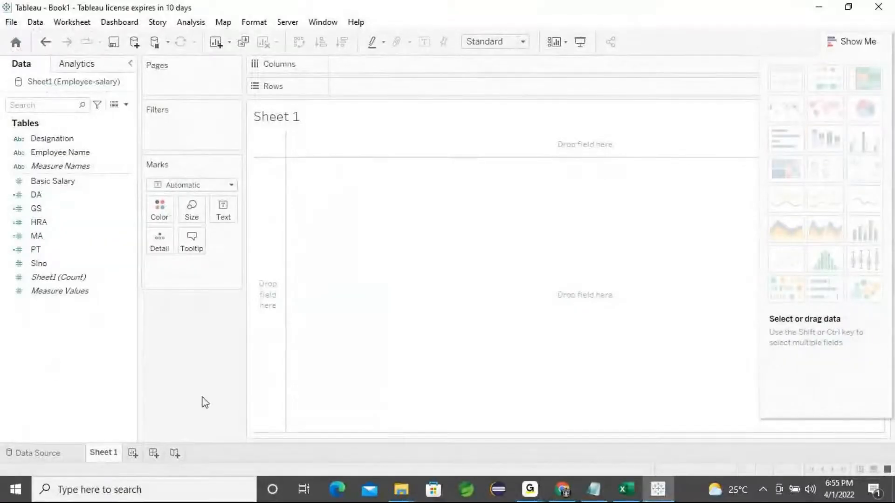
right_click(38, 361)
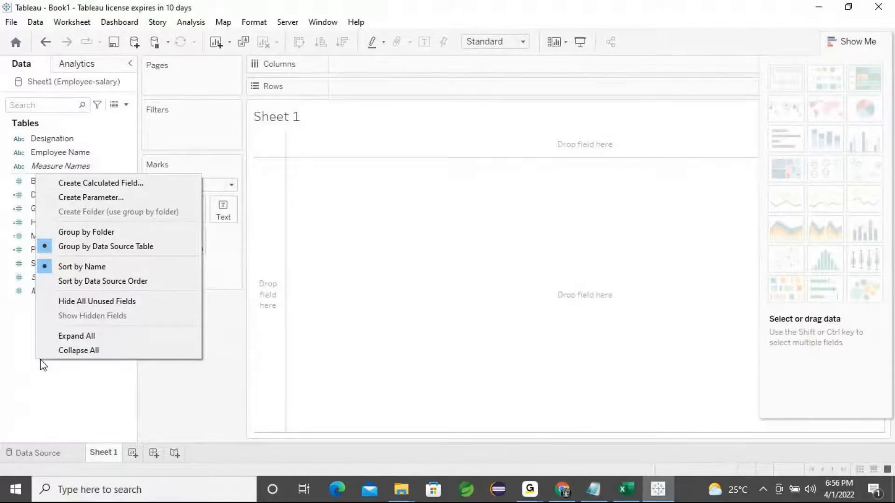
left_click(107, 186)
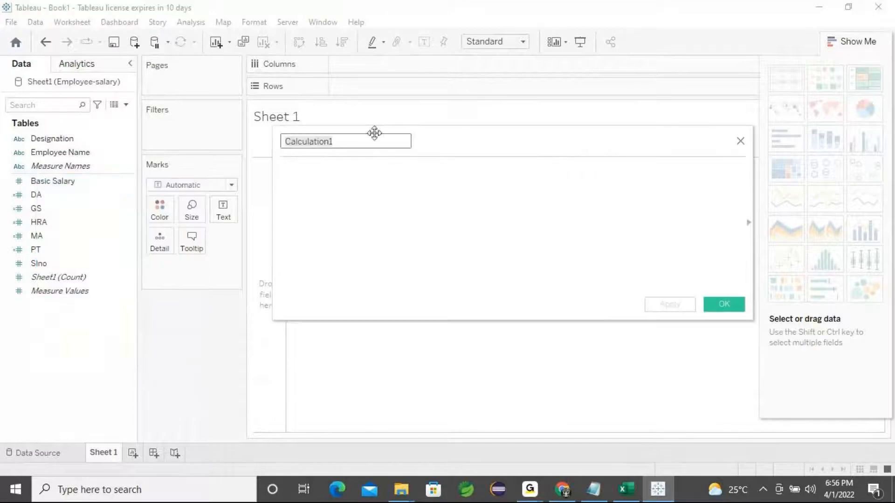
key("BackSpace")
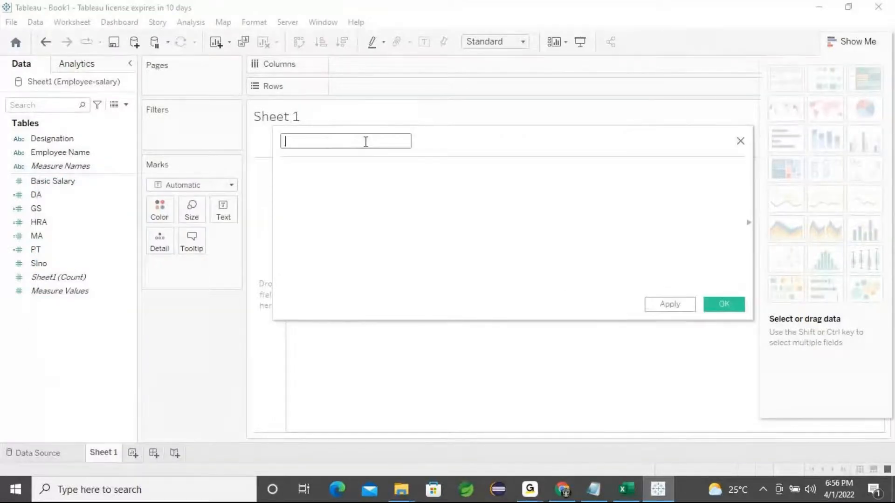
type("SPM")
left_click_drag(308, 140, 277, 139)
left_click(316, 143)
key("BackSpace")
key("BackSpace")
key("BackSpace")
type("NETSALAR")
Step: Set the NETSALARY formula to [GS] - [PT] using the existing fields, then apply and save the calculated field
left_click(345, 179)
left_click_drag(125, 183, 337, 204)
type("-")
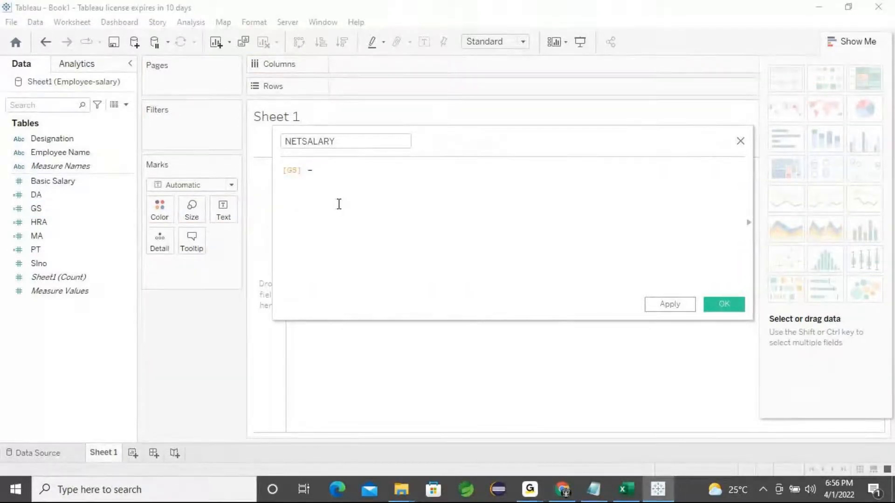
left_click_drag(41, 250, 380, 205)
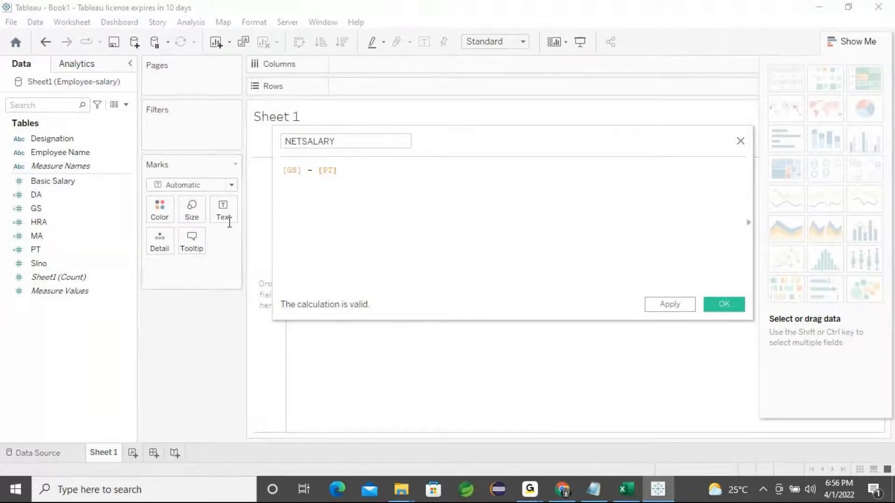
left_click(345, 142)
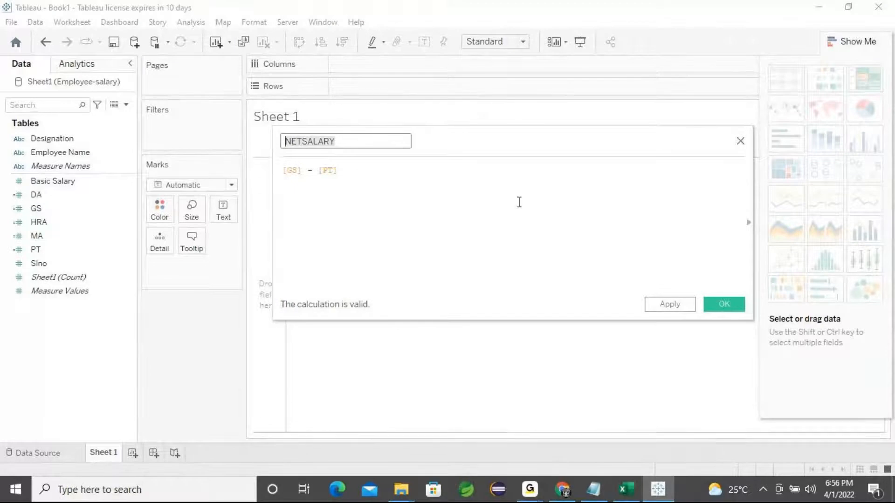
left_click(678, 306)
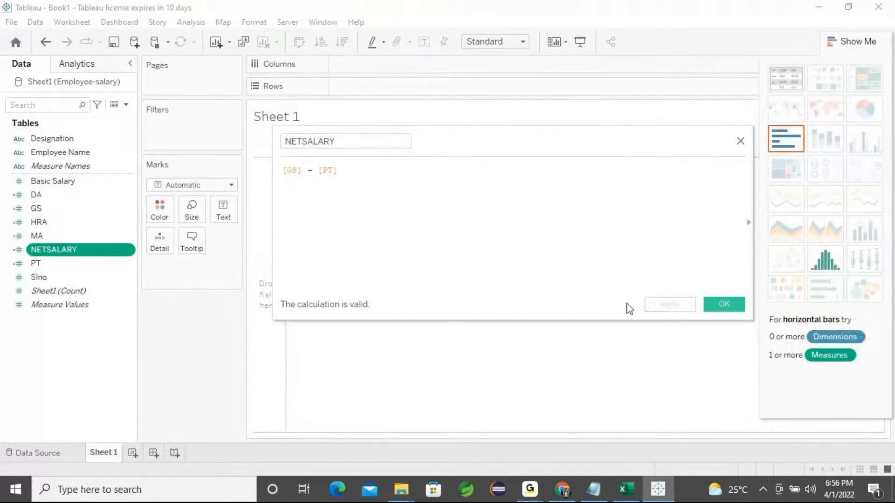
left_click(728, 309)
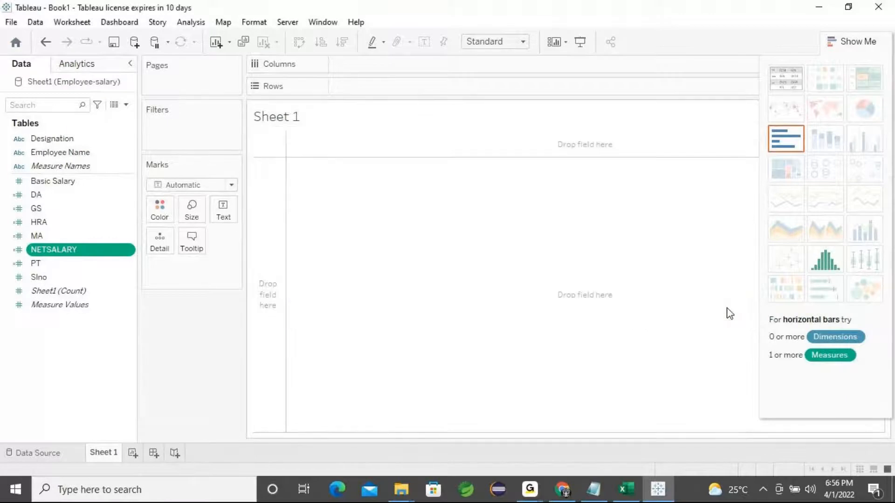
Step: Check the salary per month and salary per annum lines in the Notepad note, then return to Tableau
left_click(594, 490)
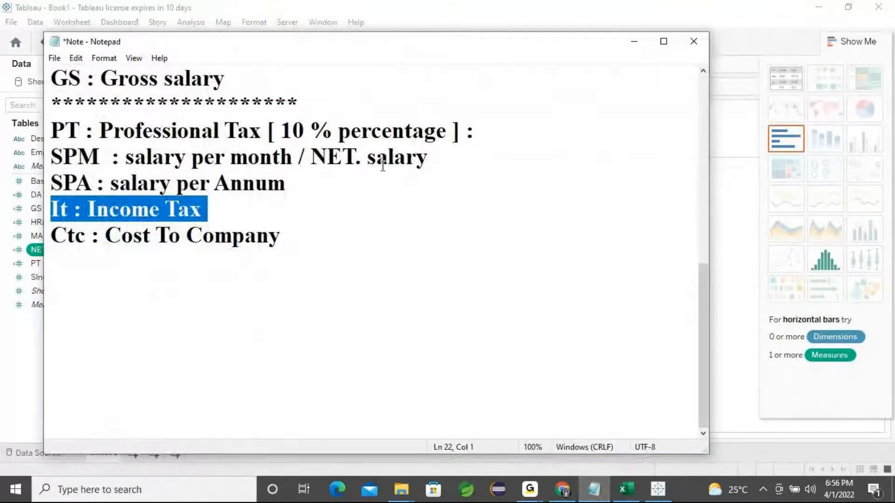
left_click_drag(441, 157, 50, 157)
left_click_drag(334, 187, 25, 185)
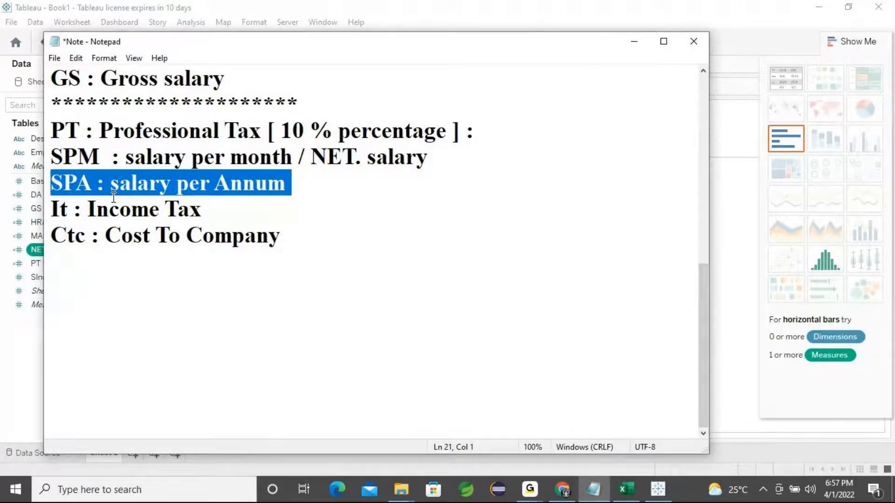
left_click_drag(431, 158, 40, 158)
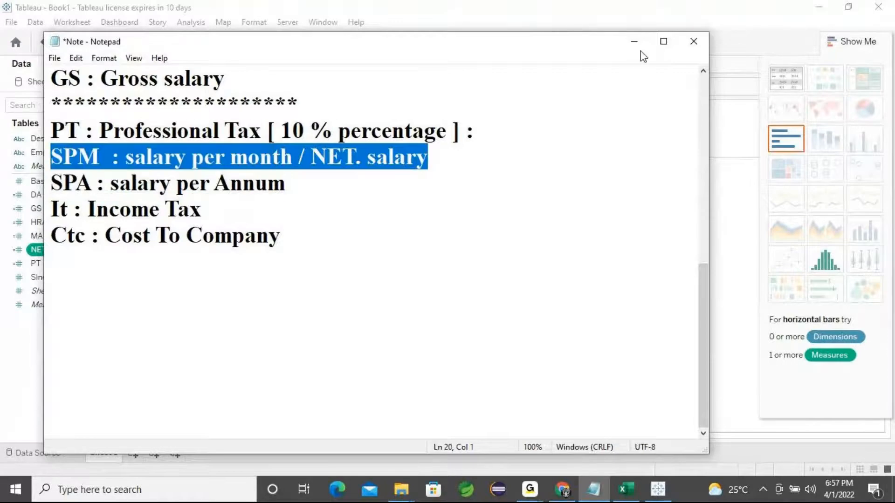
left_click(633, 41)
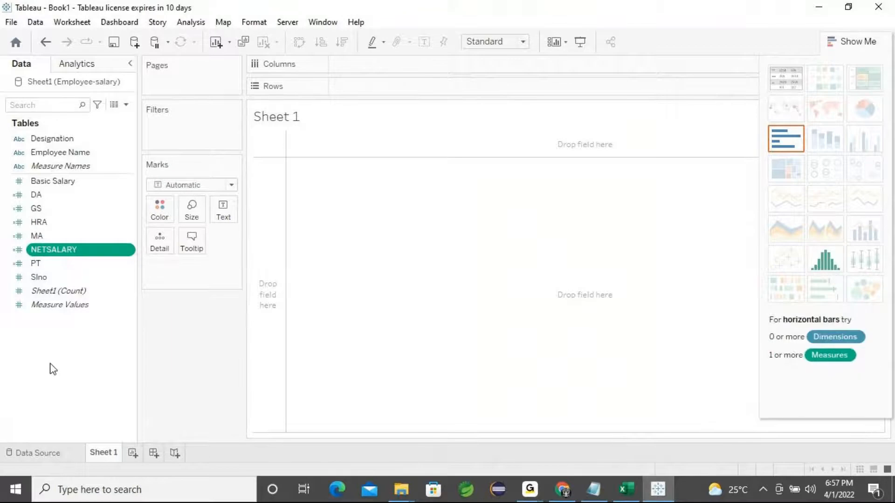
Step: View the underlying Sheet1 data, check NETSALARY and PT for the first employee, and close the data view
left_click(113, 108)
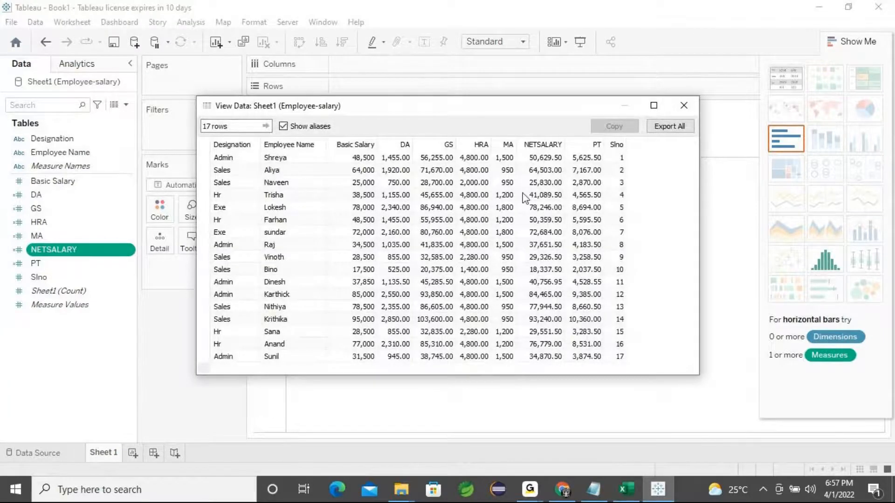
left_click(285, 159)
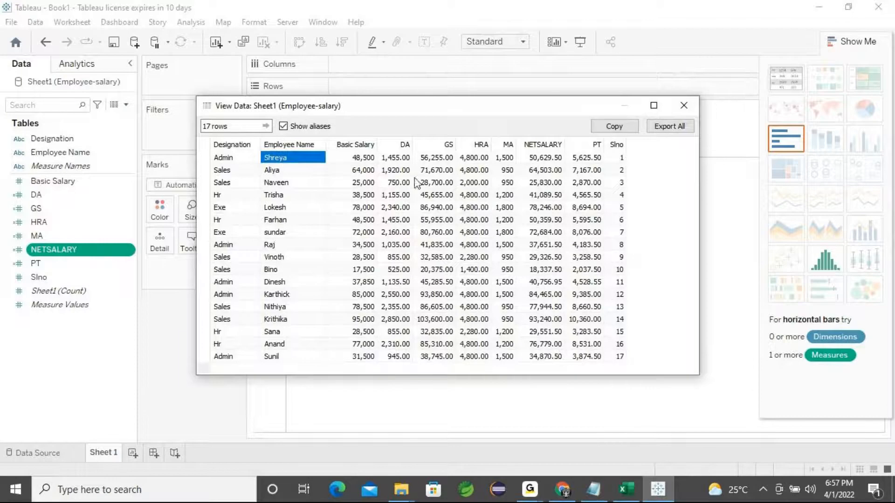
left_click(544, 159)
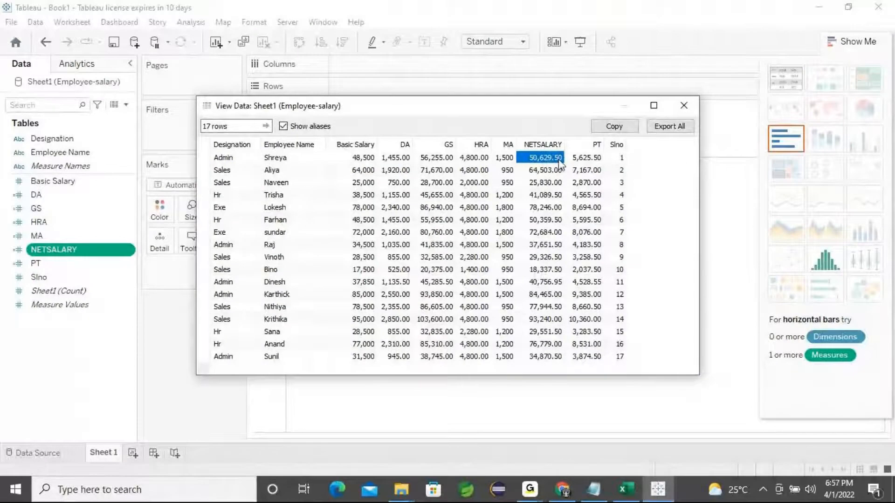
left_click(579, 159)
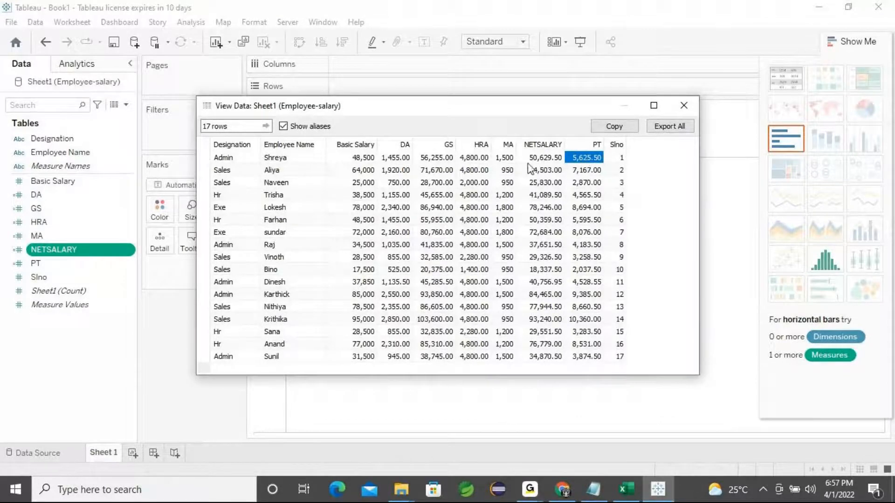
left_click(543, 160)
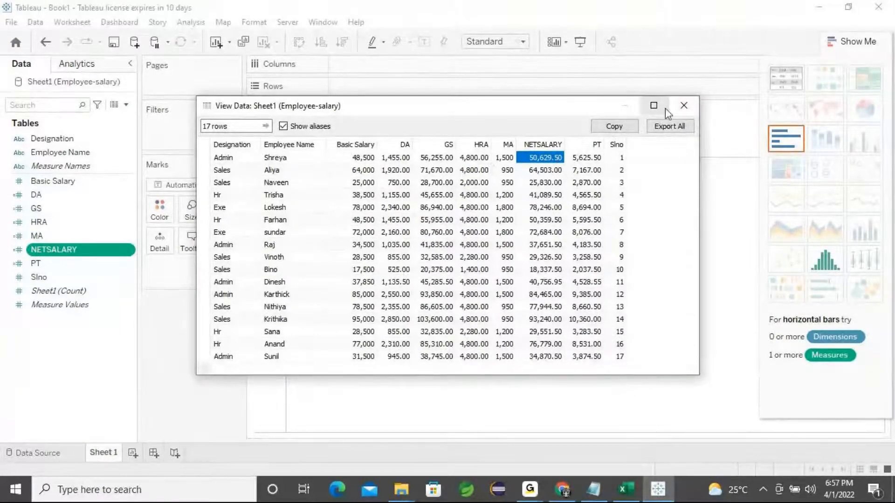
left_click(683, 106)
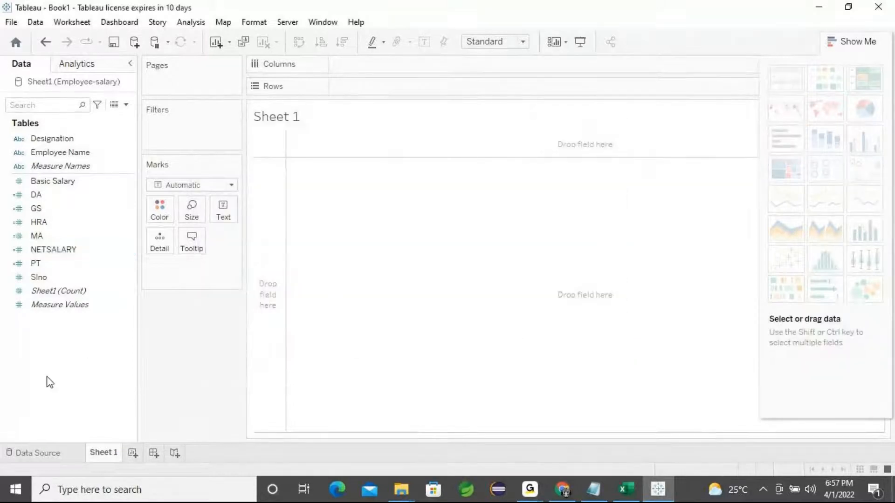
Step: Create a calculated field named SPA with the formula [NETSALARY] * 12, then apply and save it
right_click(49, 383)
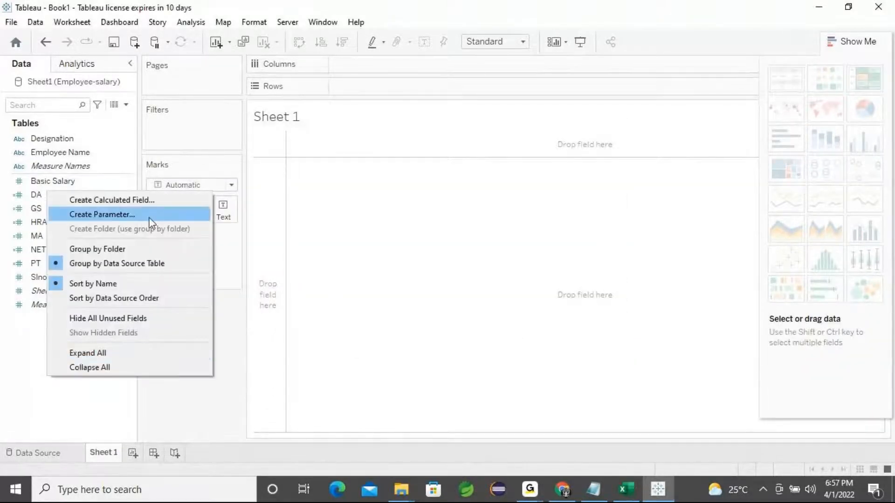
left_click(137, 205)
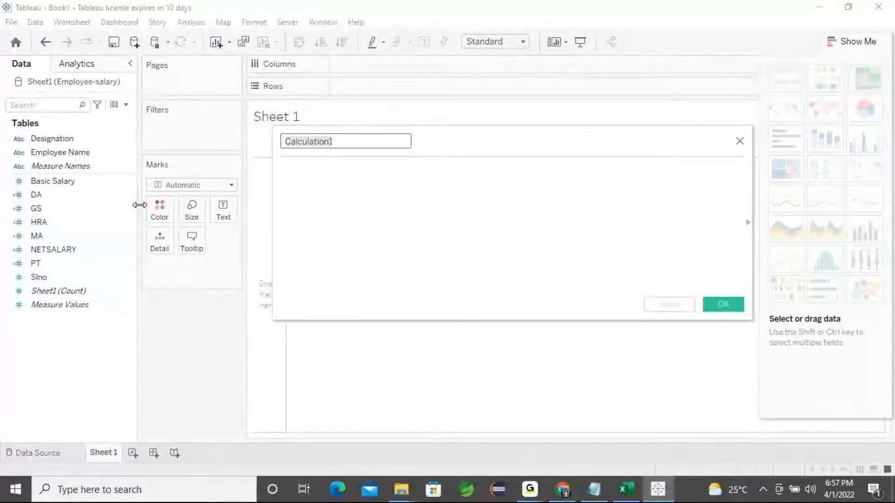
type("SPA")
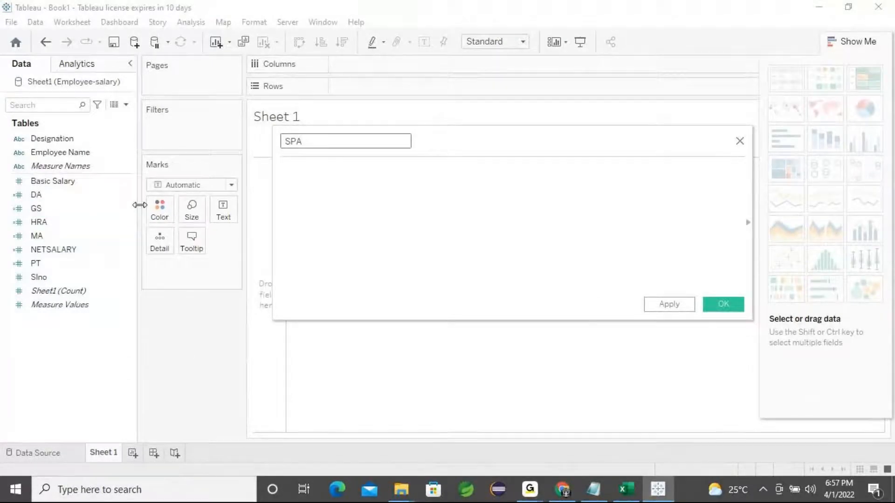
left_click(296, 198)
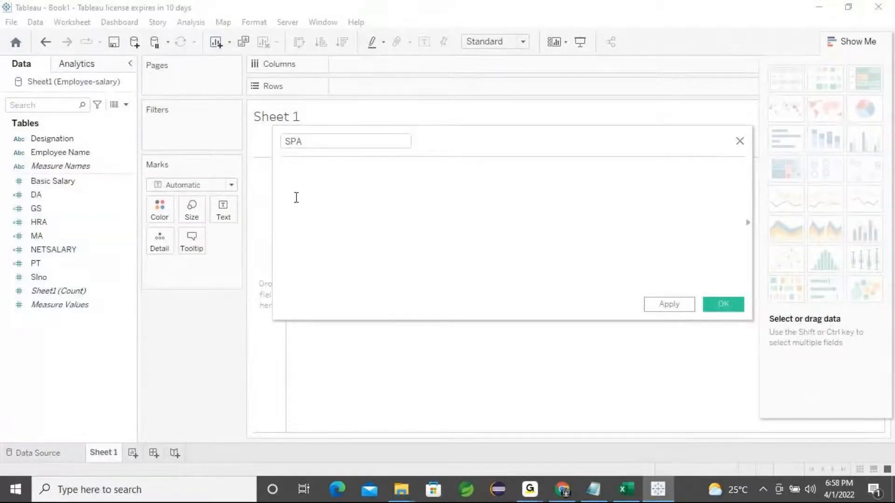
left_click(85, 180)
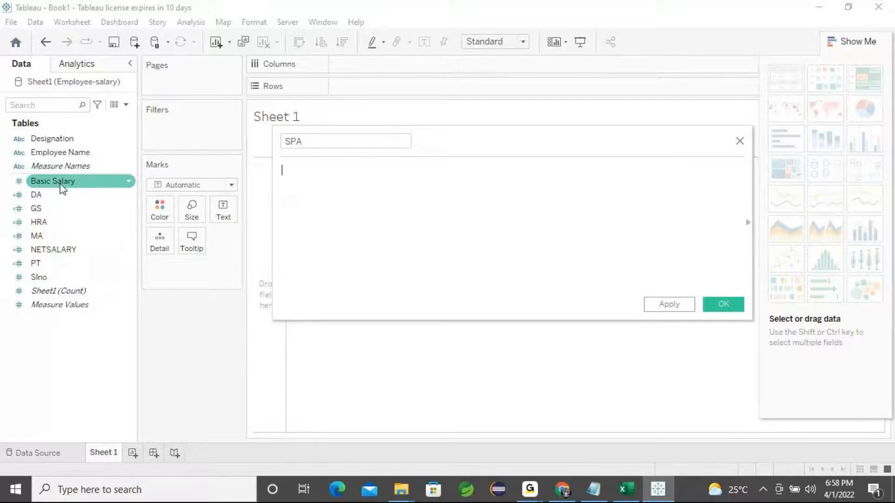
left_click_drag(53, 253, 356, 213)
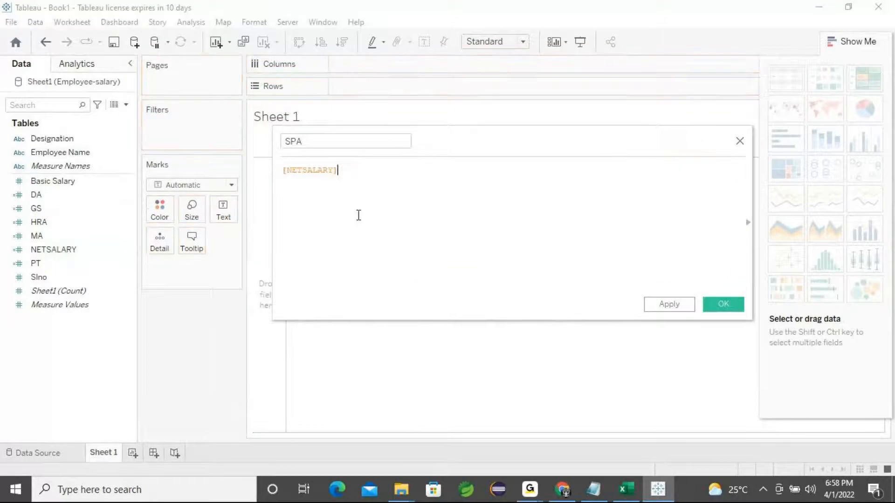
type("*")
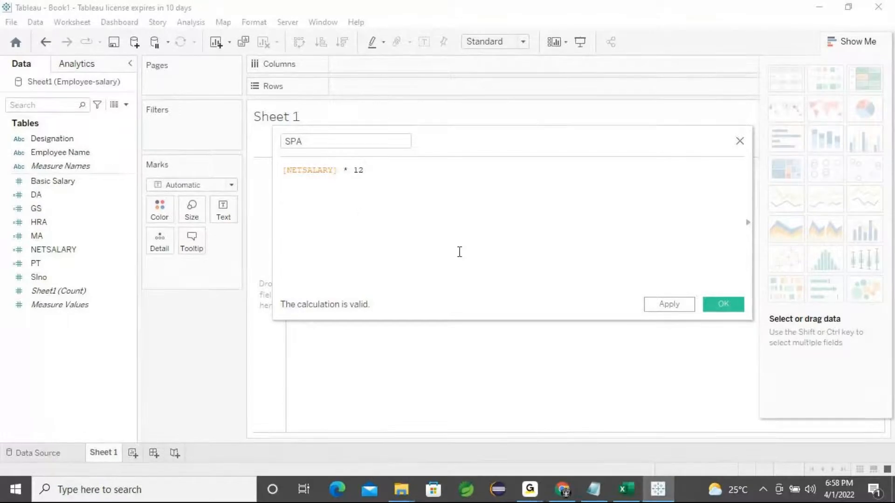
left_click(668, 308)
left_click(715, 308)
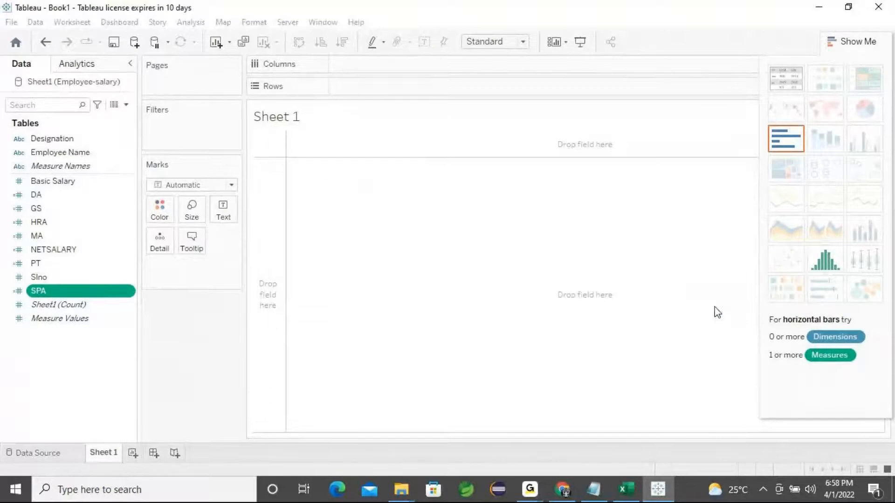
Step: View the underlying Sheet1 data, check the SPA values for the first three employees, and close the data view
left_click(115, 107)
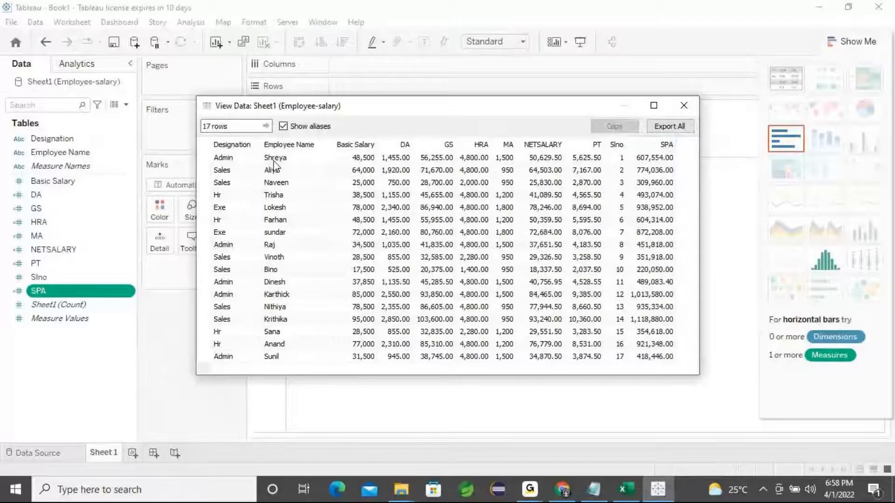
left_click(296, 159)
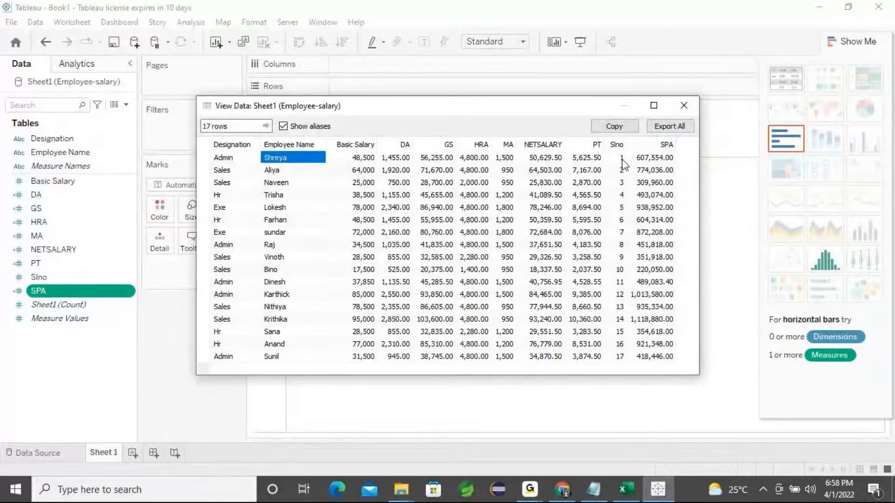
left_click(636, 160)
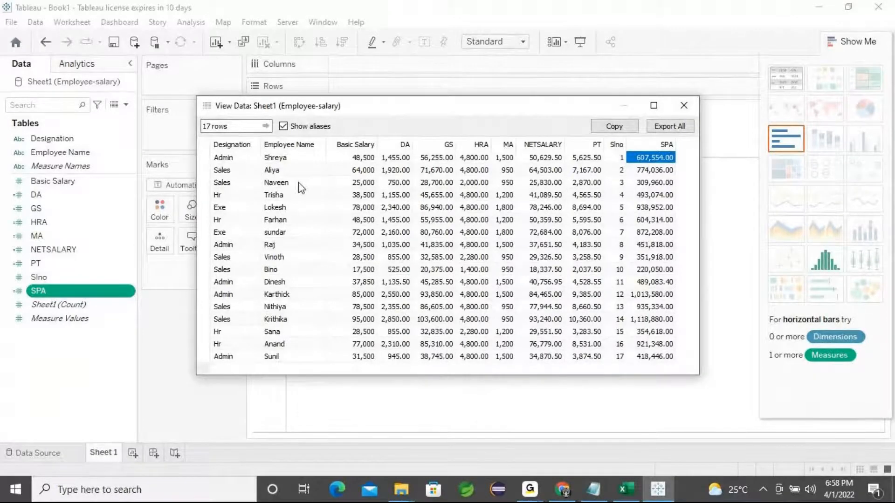
left_click(643, 172)
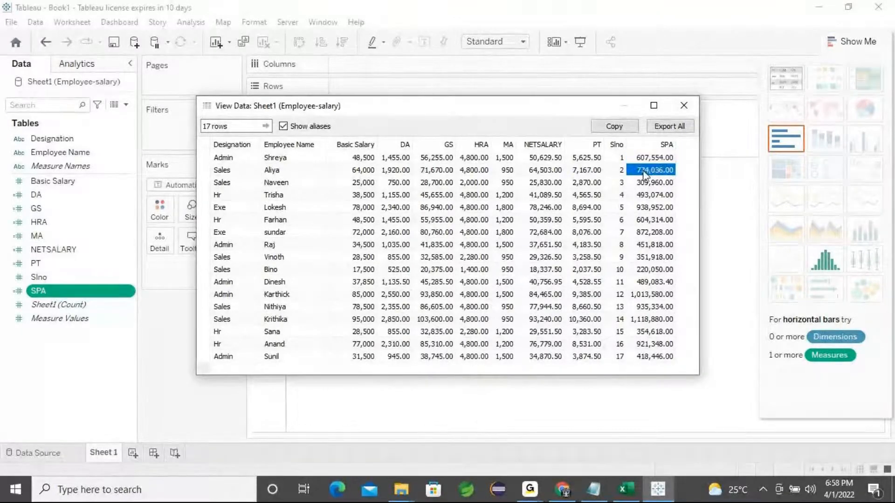
left_click(647, 185)
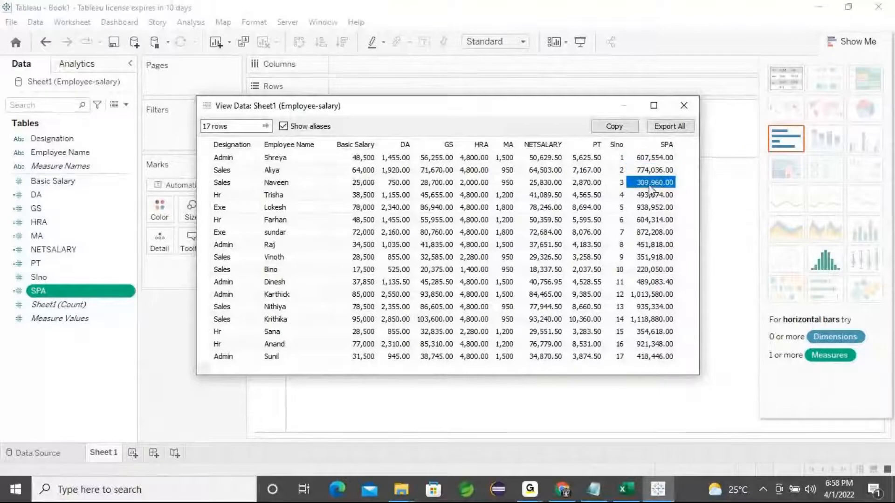
left_click(279, 186)
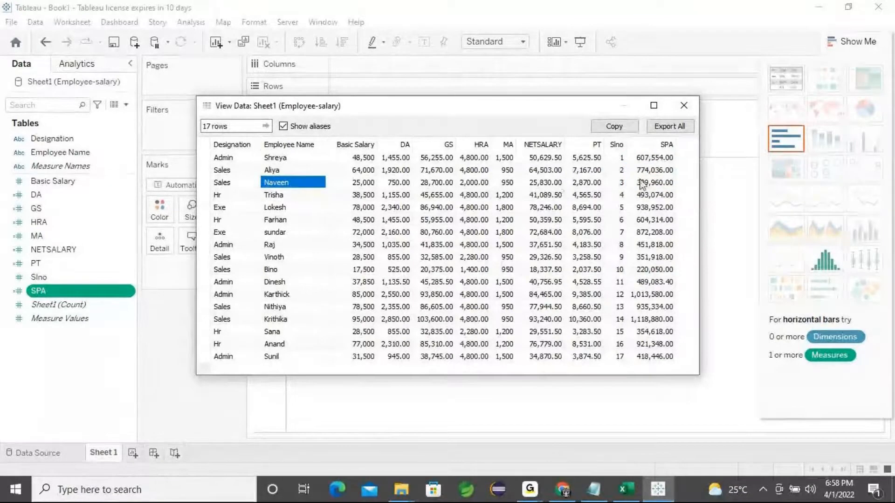
left_click(642, 183)
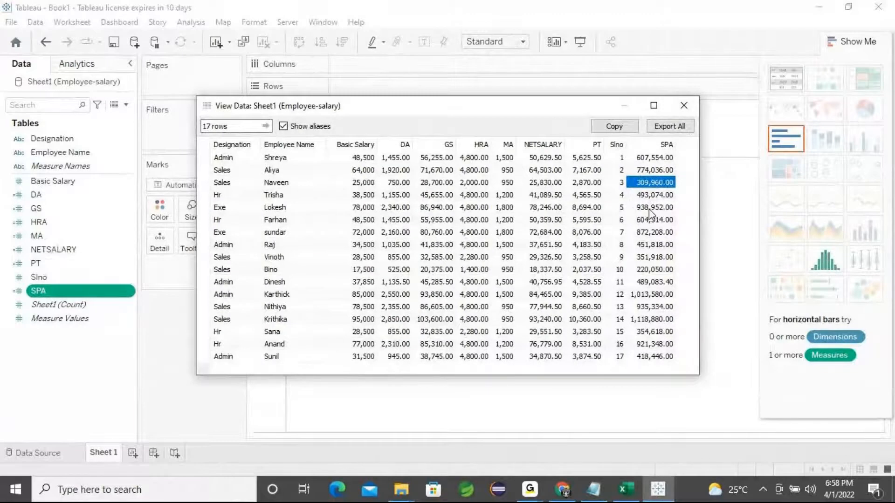
left_click(687, 108)
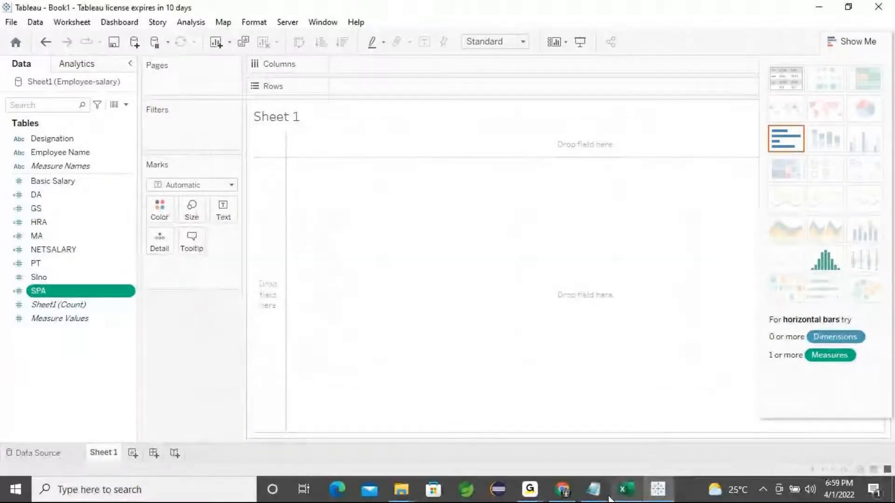
Step: Switch to the Notepad note, check the salary per annum and income tax lines, and return to Tableau
left_click(594, 490)
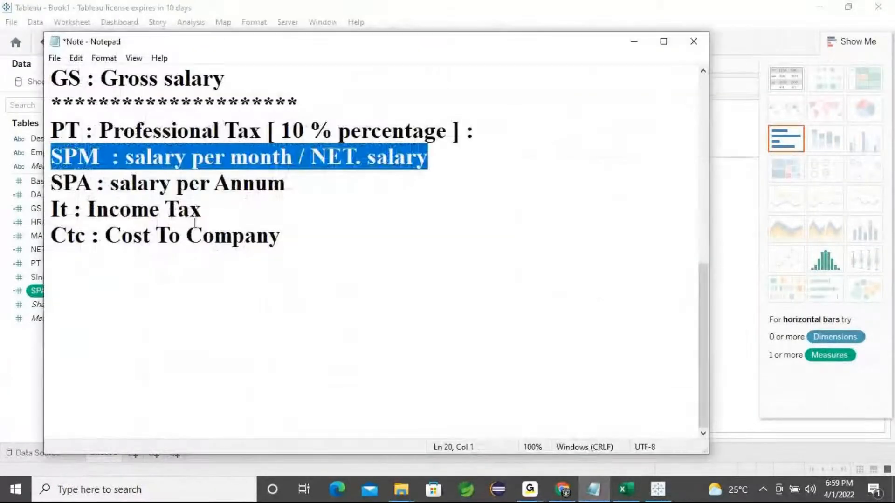
left_click_drag(298, 184, 42, 183)
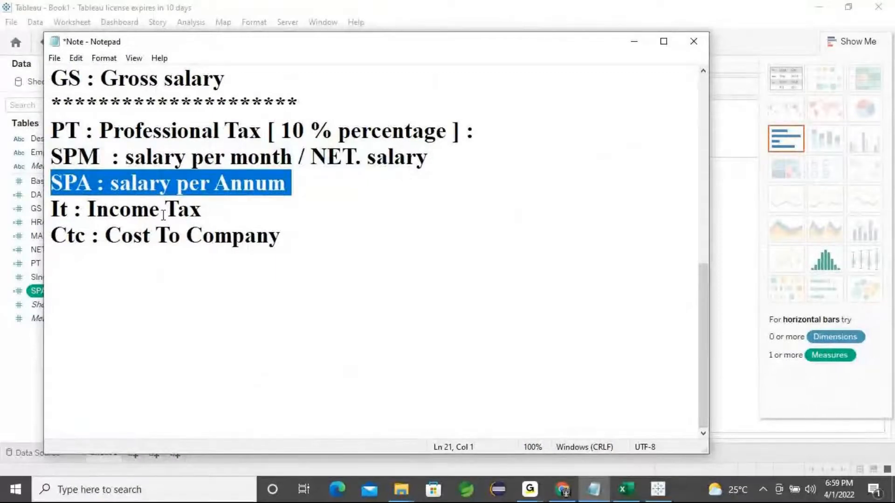
left_click_drag(230, 214, 38, 210)
left_click(222, 218)
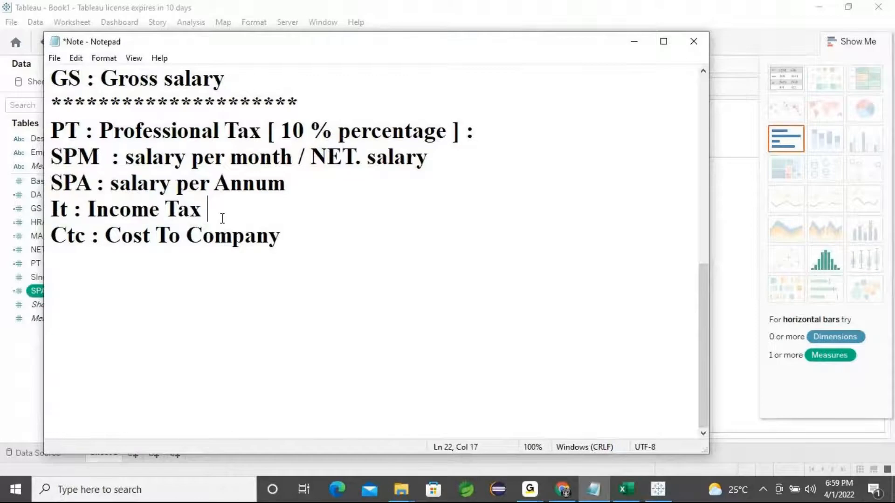
left_click_drag(237, 212, 35, 209)
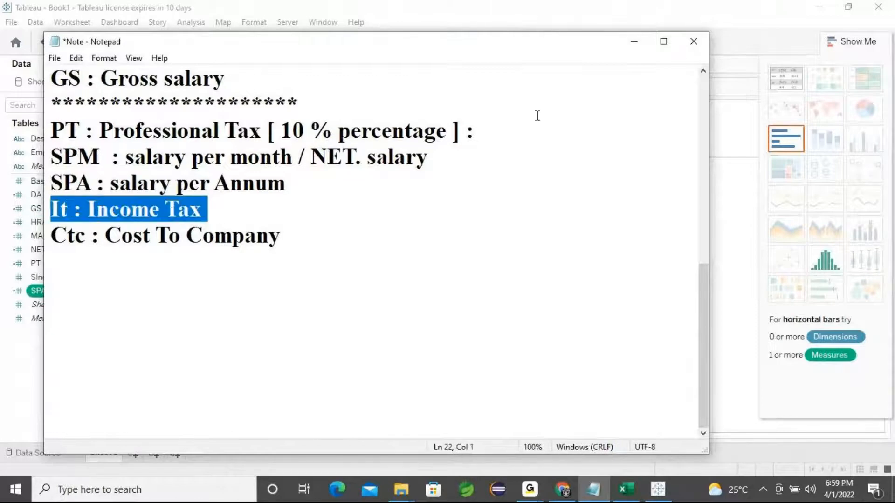
left_click(633, 43)
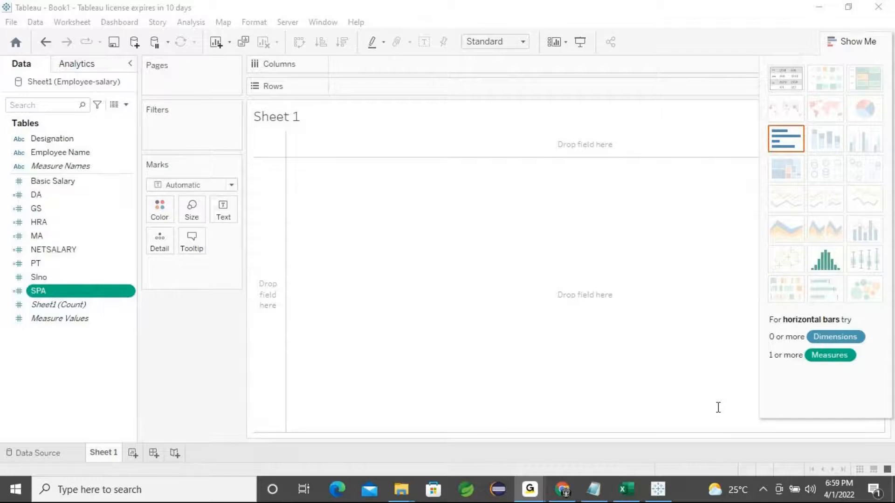
left_click(815, 7)
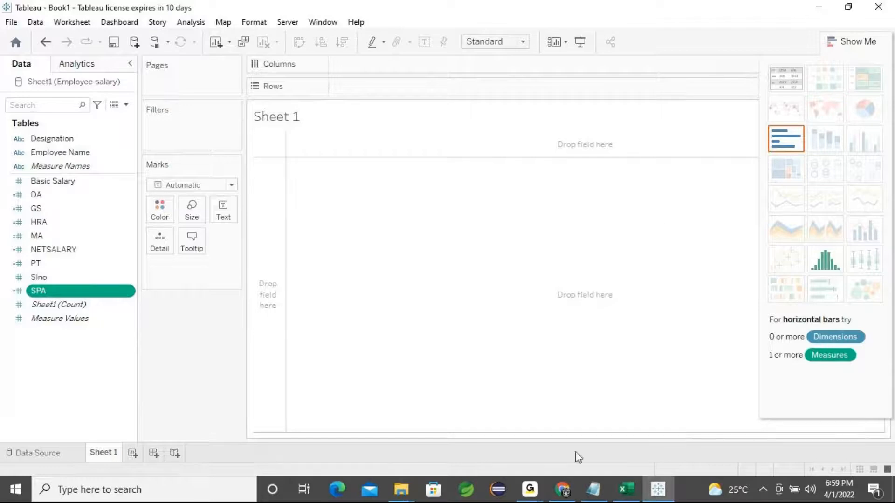
left_click(594, 488)
left_click(258, 208)
left_click_drag(258, 208, 49, 210)
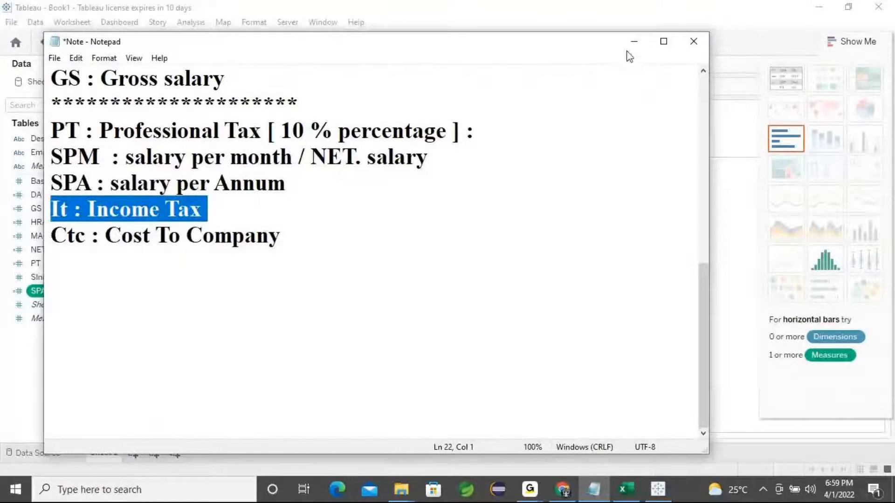
left_click(634, 41)
Step: Start a new calculated field in the data source and name it IT
left_click(68, 394)
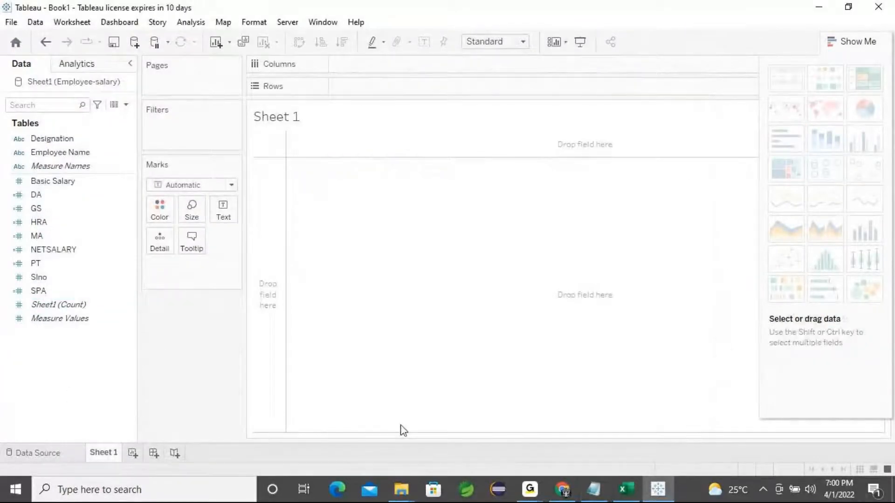
right_click(44, 384)
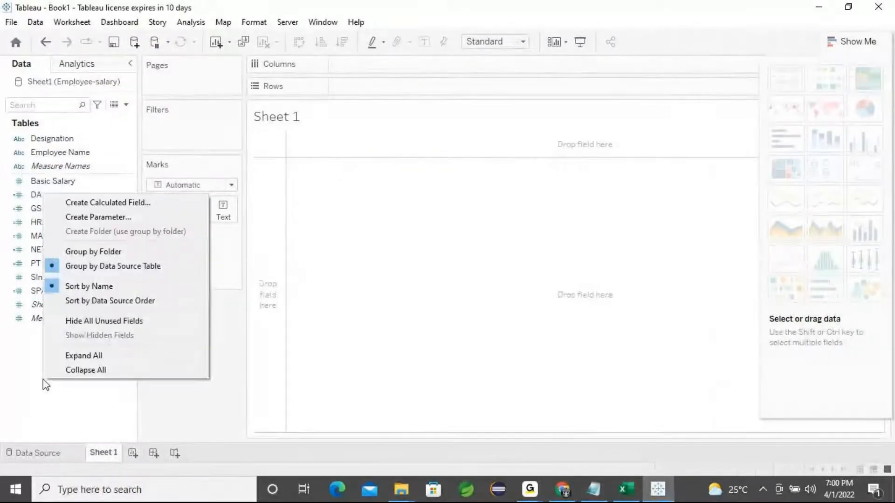
left_click(124, 208)
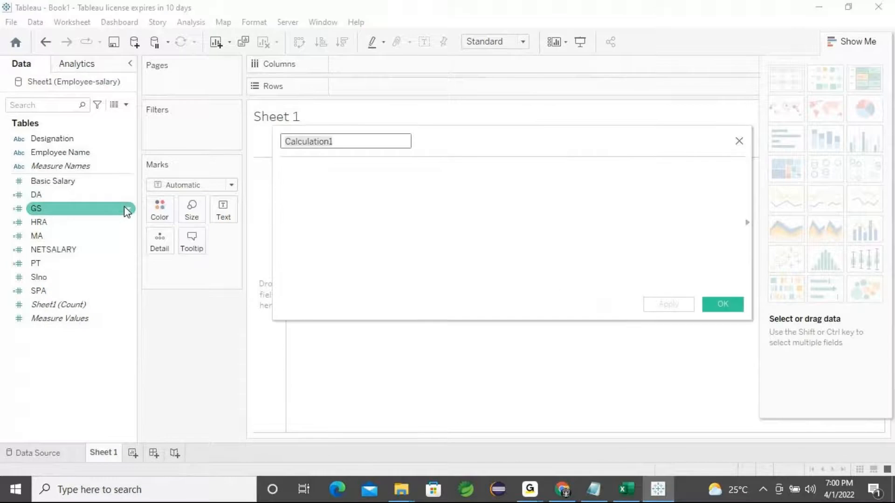
key("BackSpace")
type("IT")
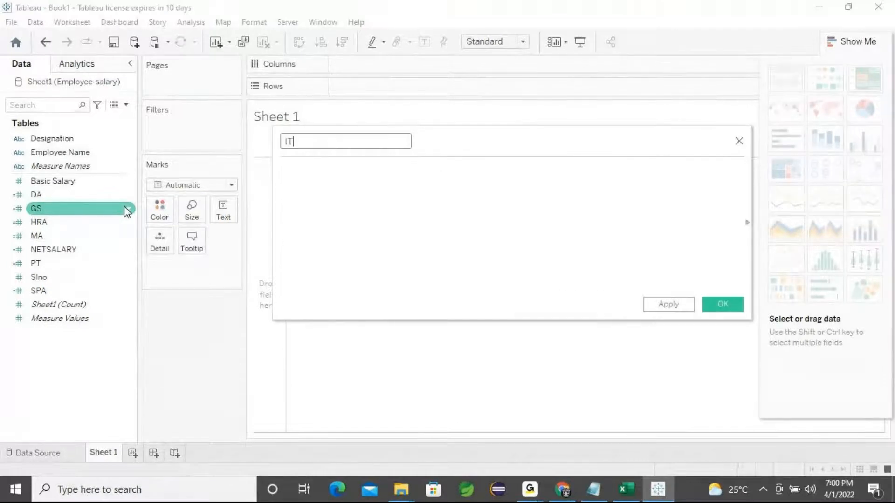
Step: Enter the first branch of the IT formula: if [SPA]<=500000 then it = 0
left_click(364, 207)
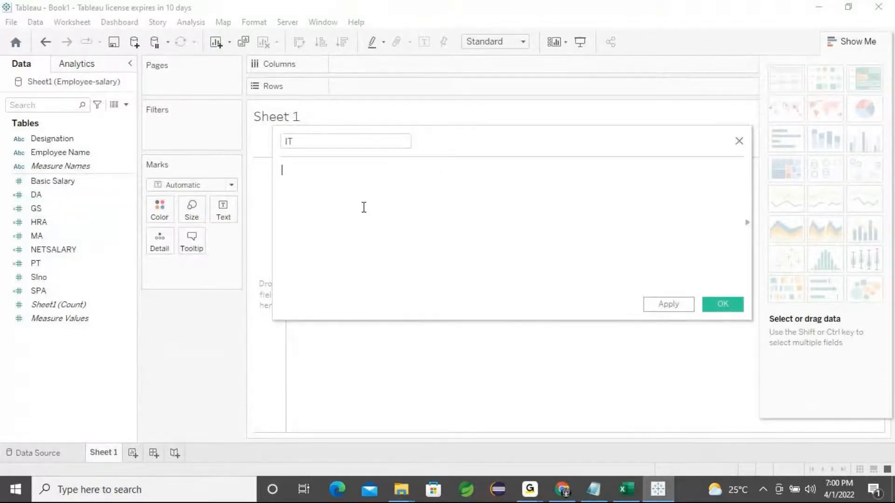
type("if")
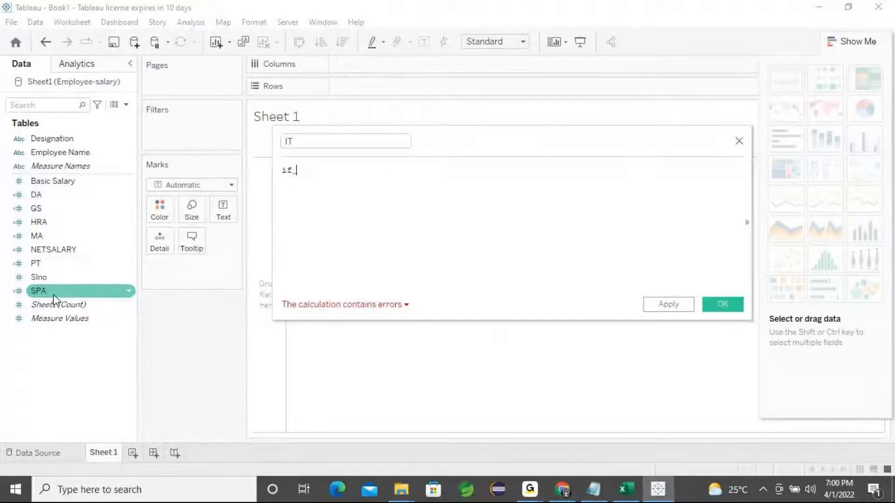
left_click_drag(53, 296, 392, 186)
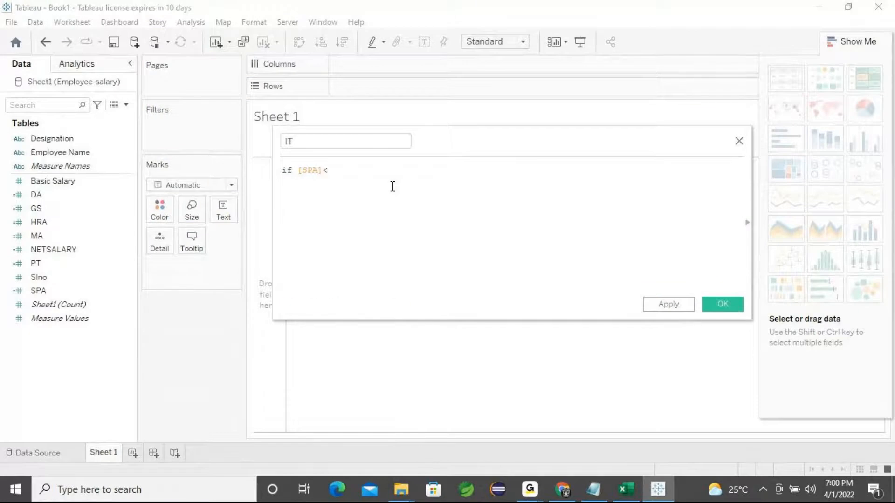
type("<=")
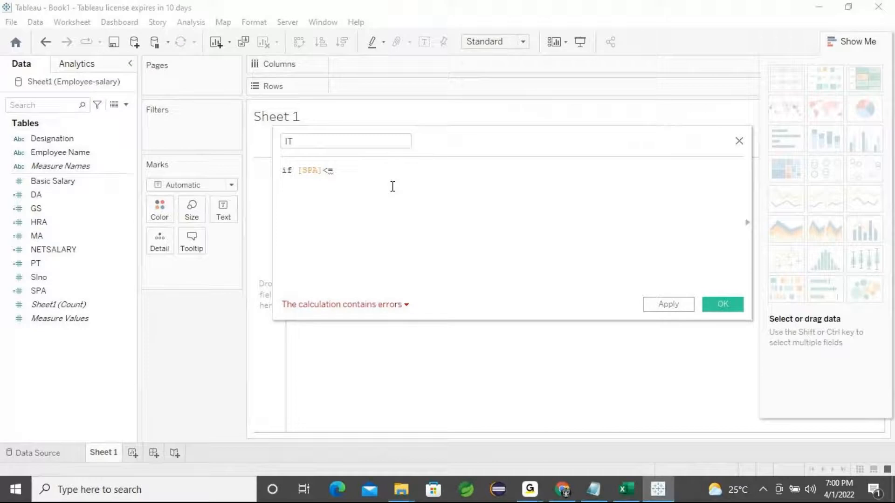
type("5")
type("00000 th")
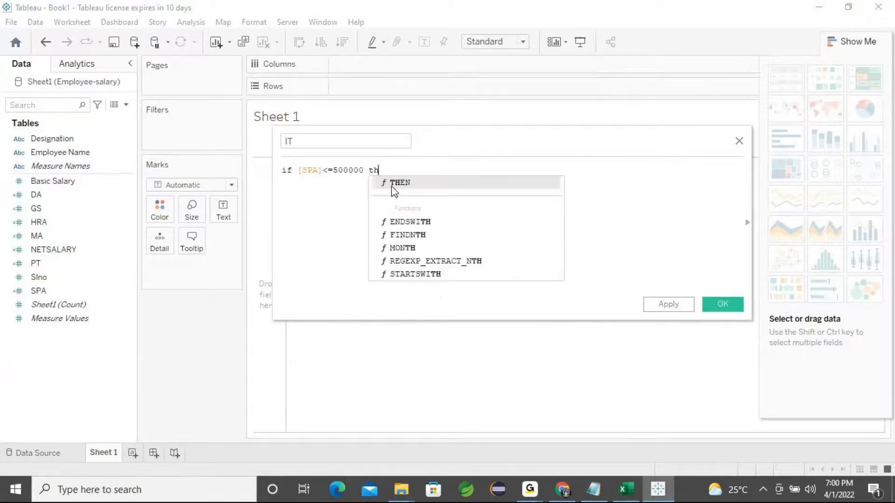
type("en")
key("Return")
type("it = 0")
key("Return")
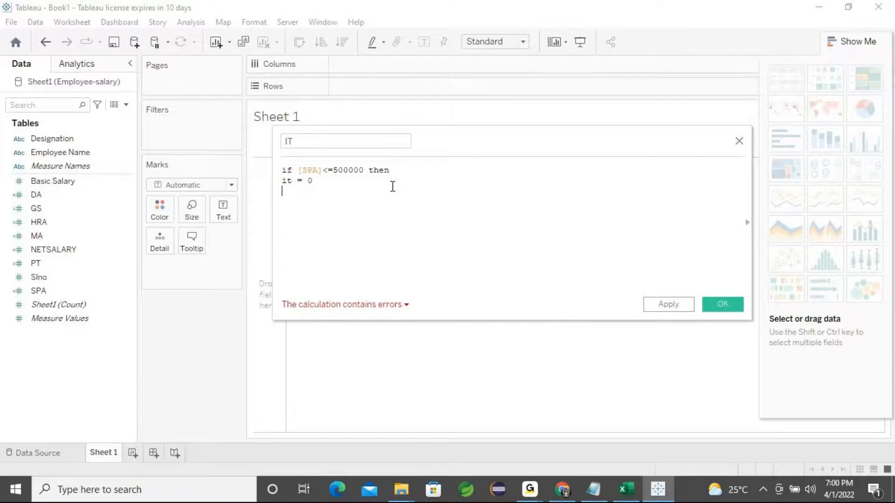
Step: Add a second condition to the IT formula: ELSEIF [SPA]>=500001 and [SPA]<=800000 then
type("e")
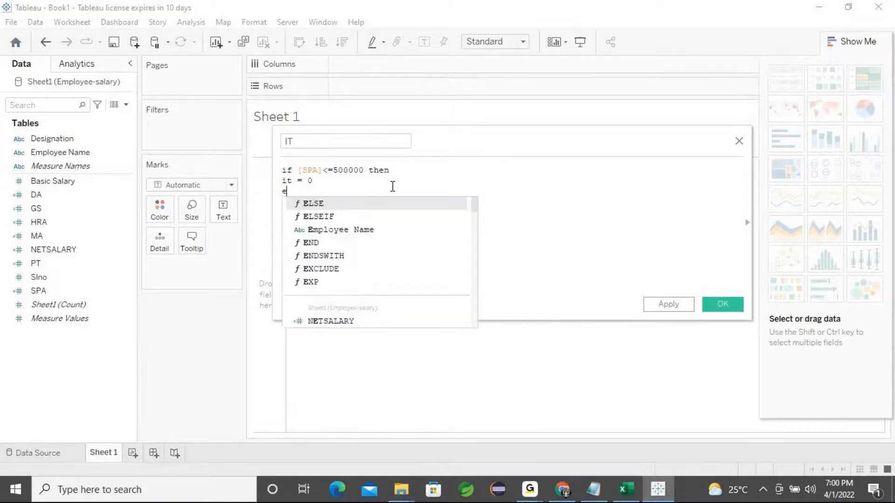
type("ls")
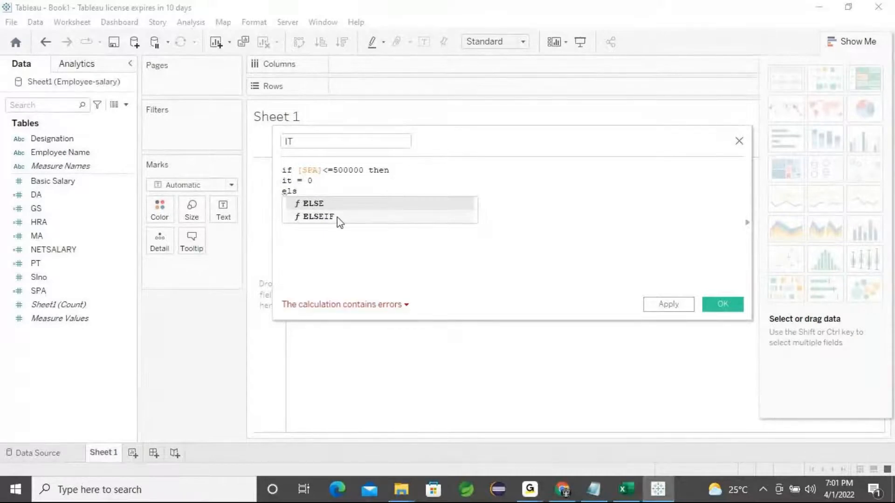
left_click(337, 217)
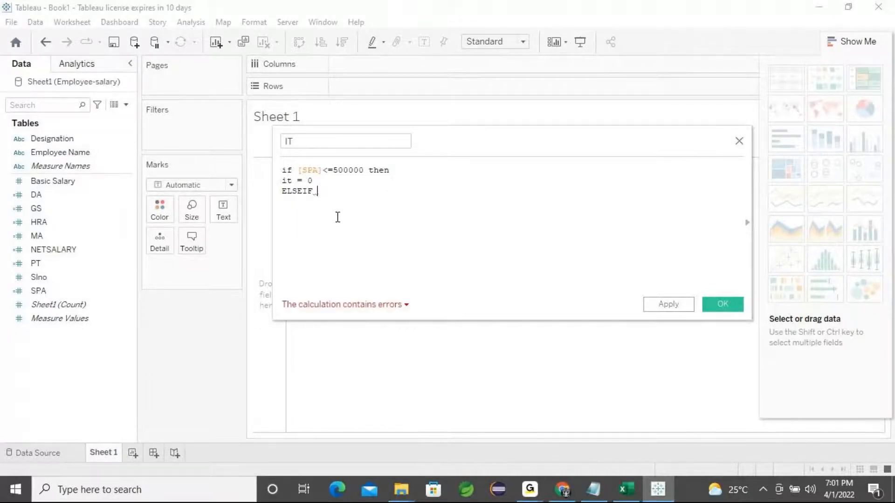
left_click_drag(39, 291, 383, 240)
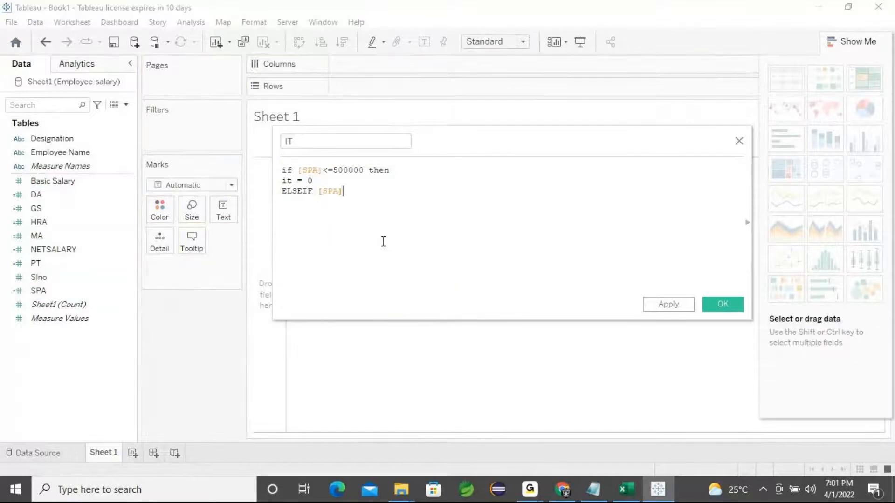
type(">=500000")
key("BackSpace")
type("1")
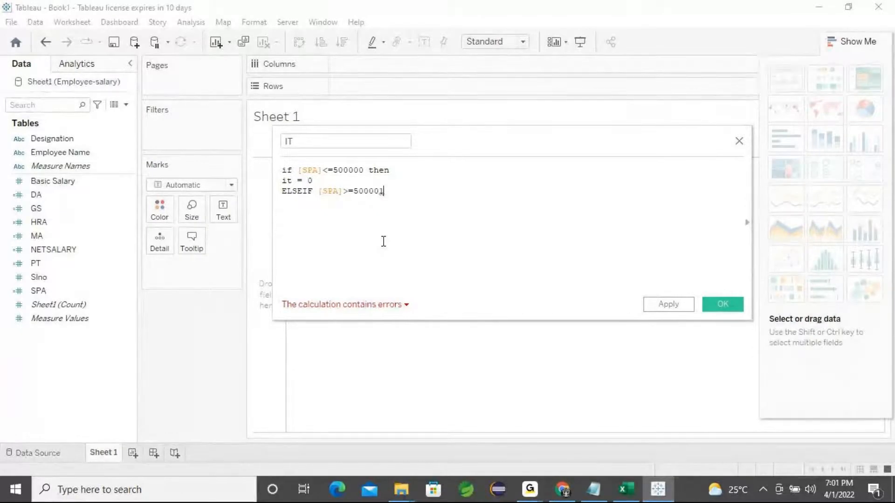
type("and")
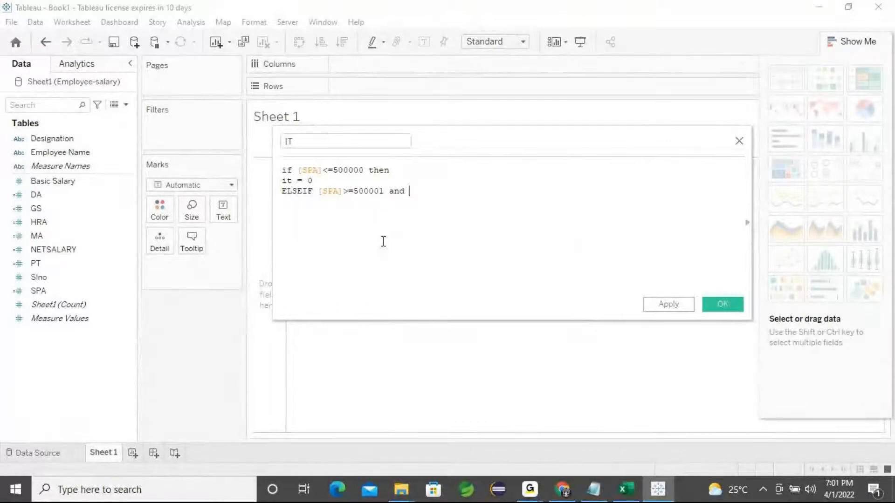
left_click_drag(39, 291, 532, 255)
type("<=800000 the")
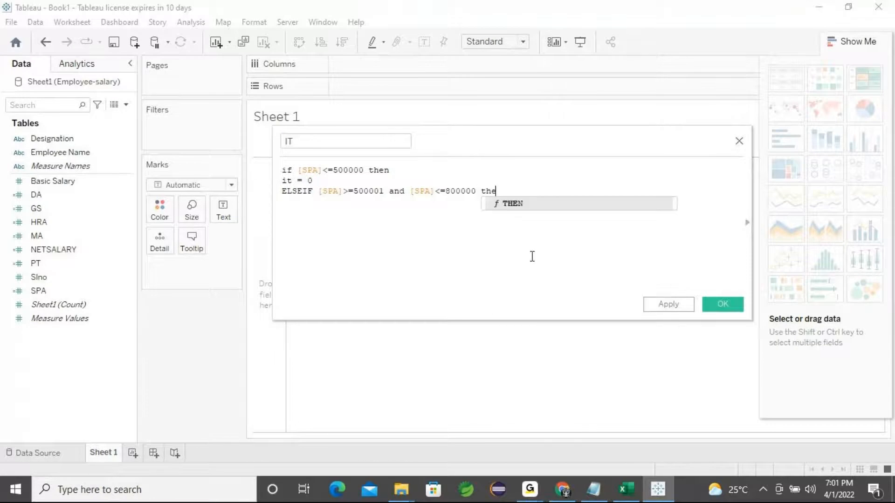
type("n")
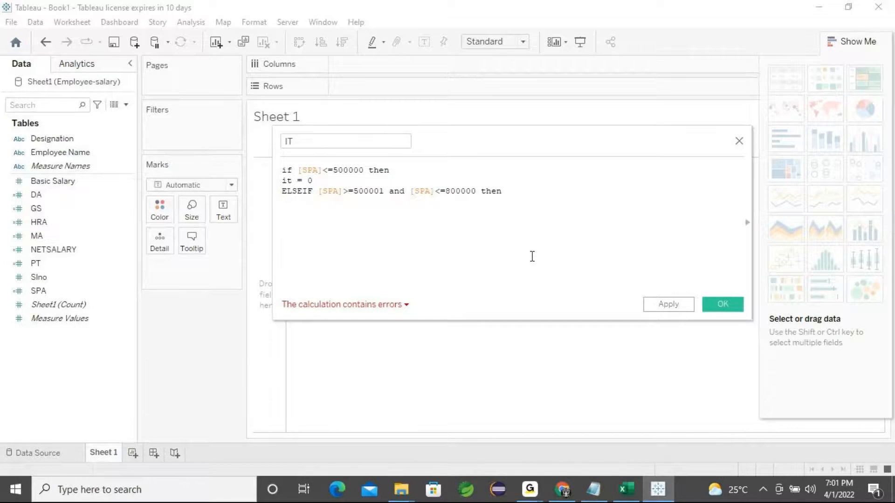
Step: Enter it = spa * 0.04 as the result of the 500001 to 800000 branch
type("it = spa")
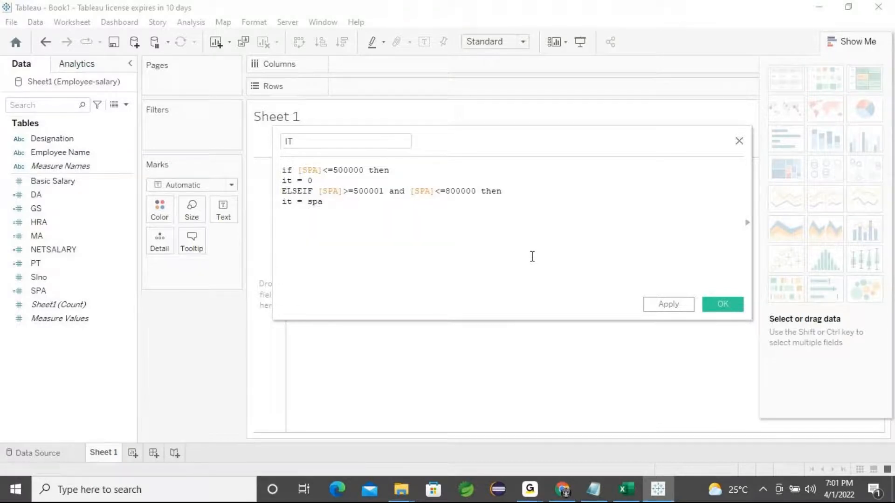
type(" * 0.04")
key("Return")
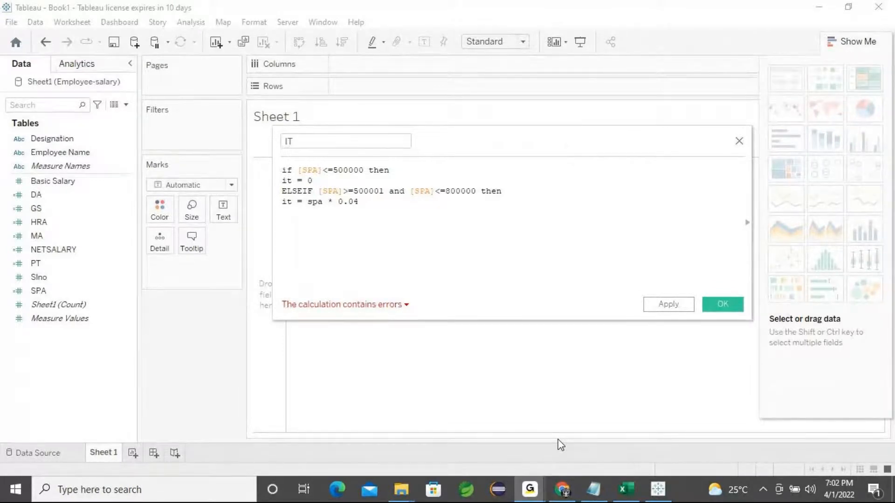
left_click(822, 8)
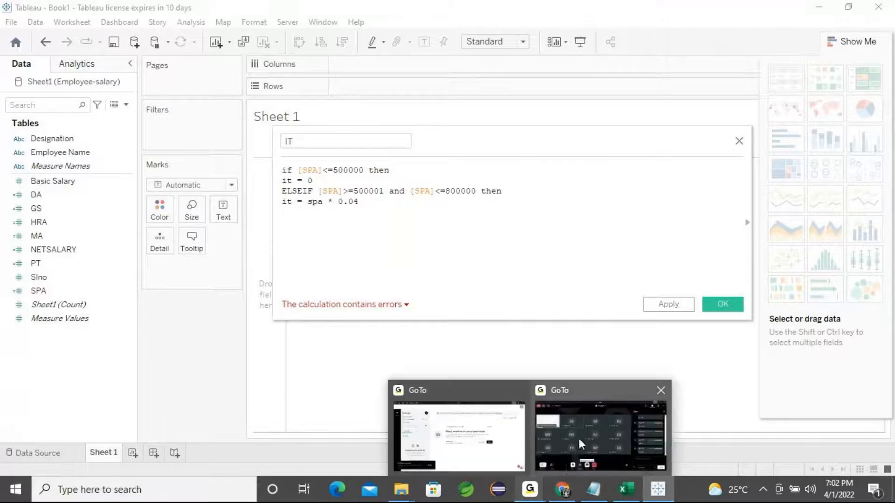
left_click(820, 9)
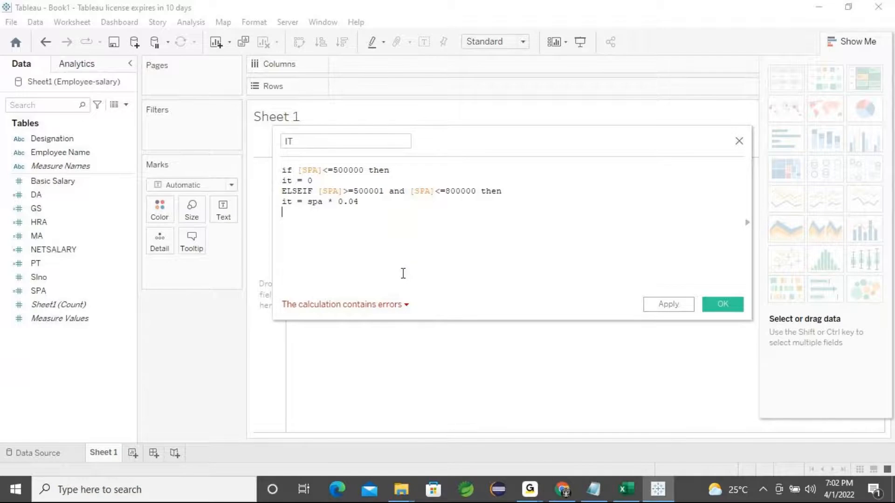
Step: Add a third condition to the IT formula: ELSEIF [SPA]>=800001 and [SPA]<=1200000 then
key("Return")
type("else")
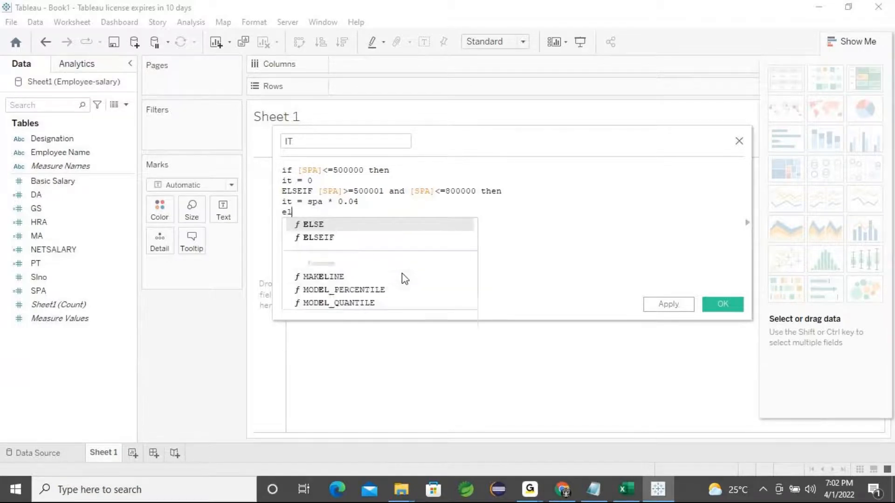
left_click(328, 238)
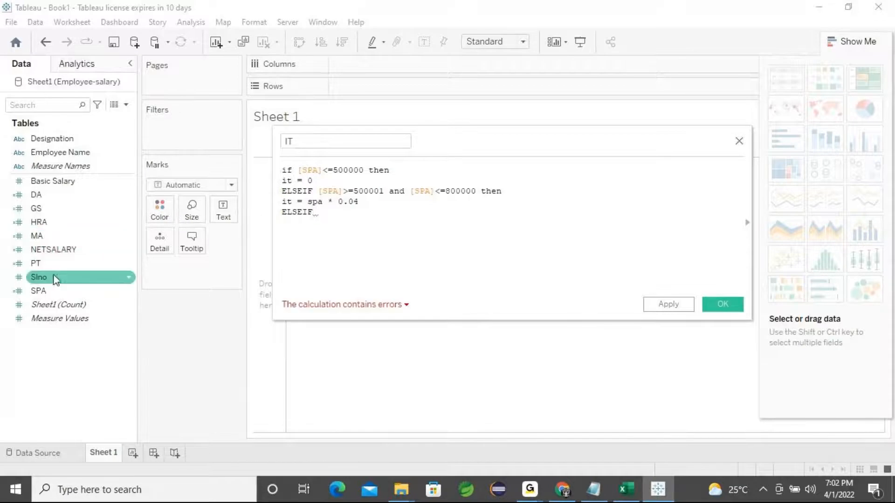
left_click_drag(51, 290, 418, 248)
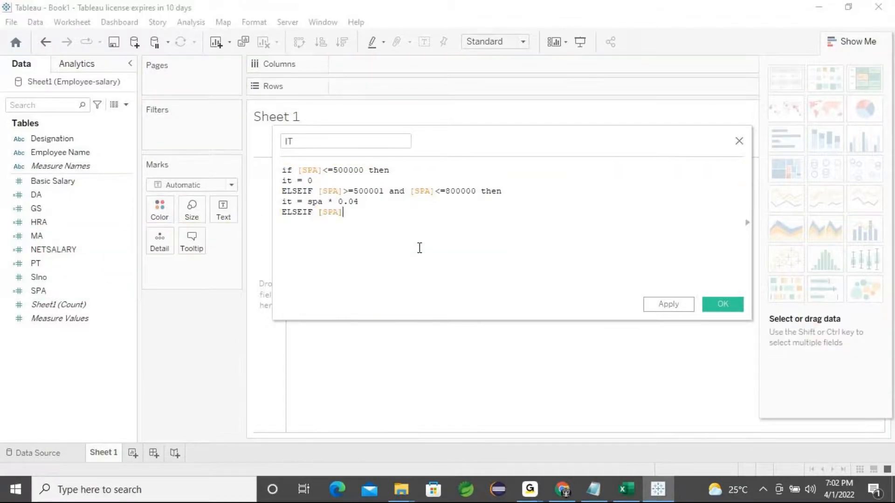
type(">=8")
type("00")
key("BackSpace")
key("BackSpace")
key("BackSpace")
type("800001 and")
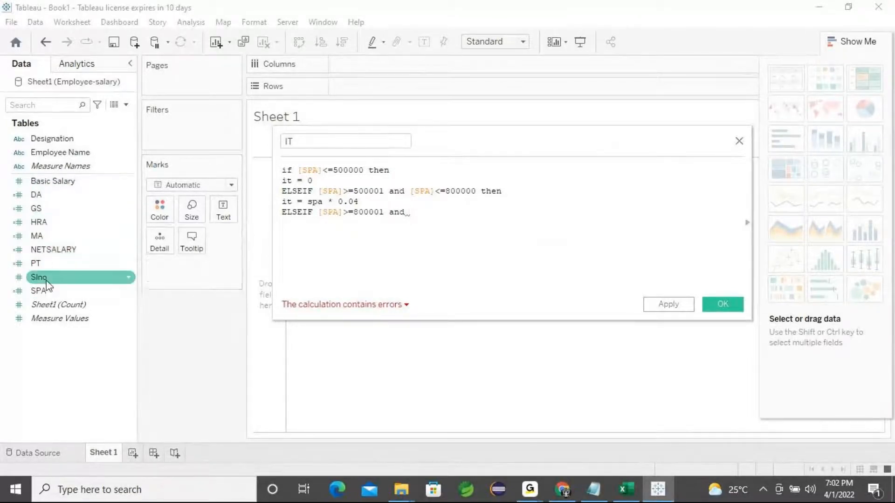
left_click(84, 292)
left_click_drag(84, 293, 476, 239)
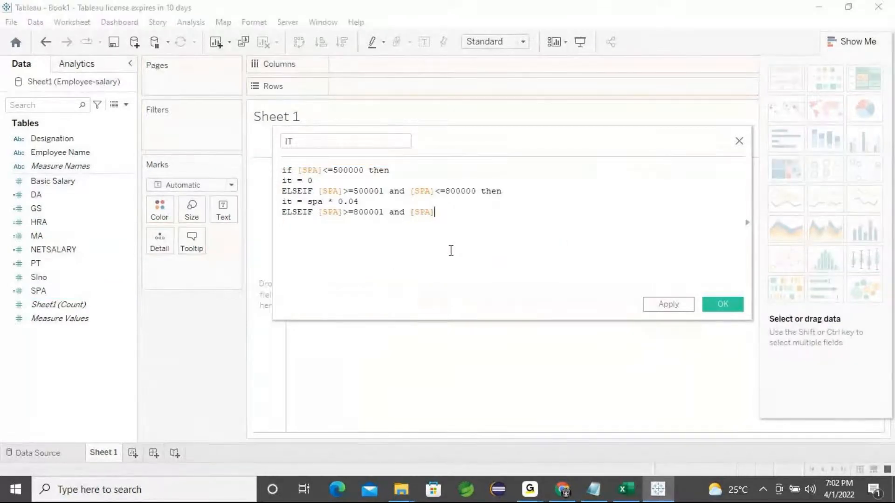
type("<=1200000 then")
key("Return")
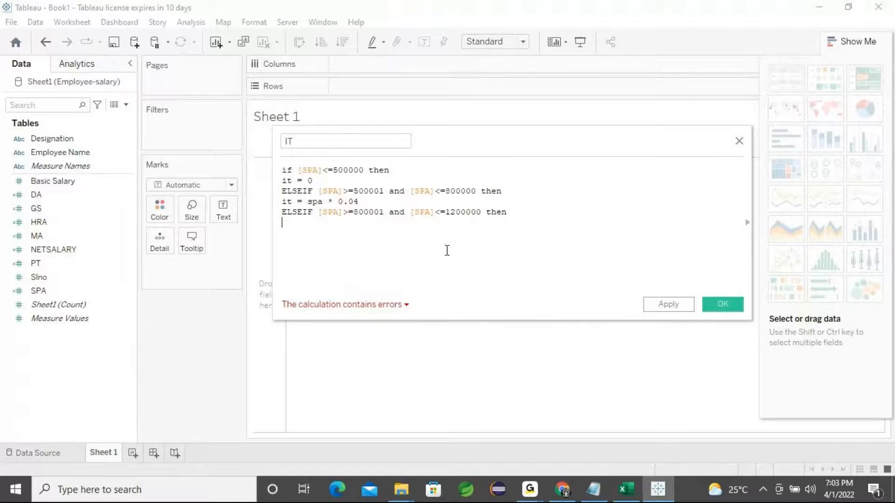
Step: Start the result of the 800001 to 1200000 branch as it = [SPA], inserting SPA as a field
type("it ")
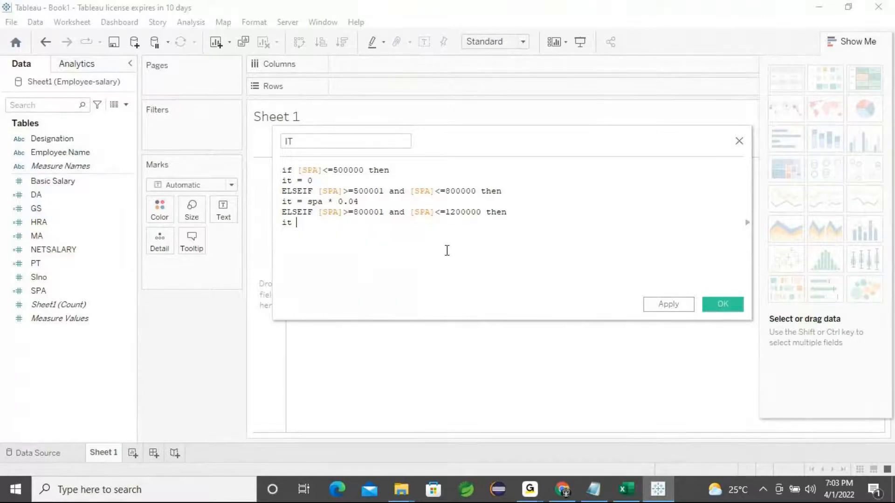
type("= spa")
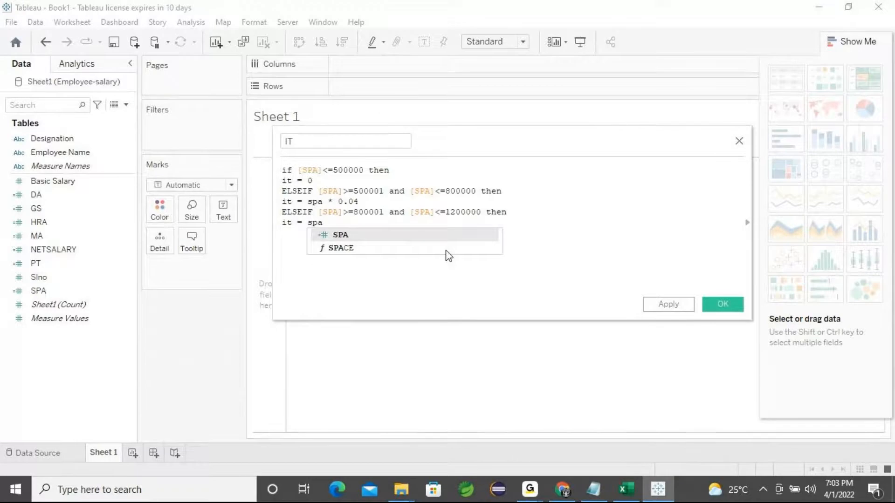
double_click(340, 234)
Step: Replace the plain text spa in the 500001 to 800000 branch result with the [SPA] field
double_click(313, 201)
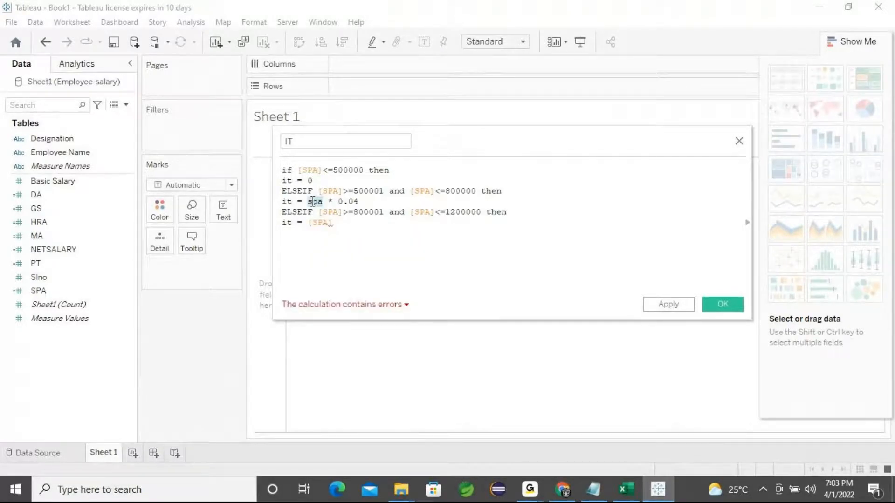
key("BackSpace")
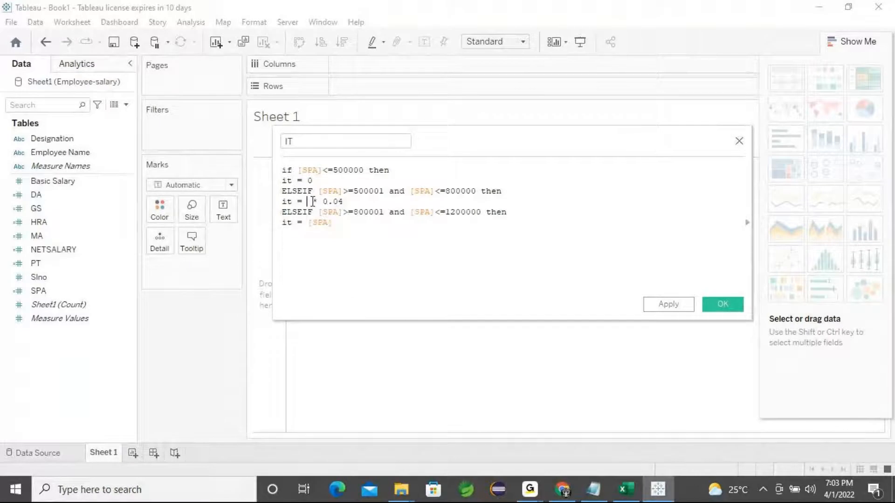
type("sp")
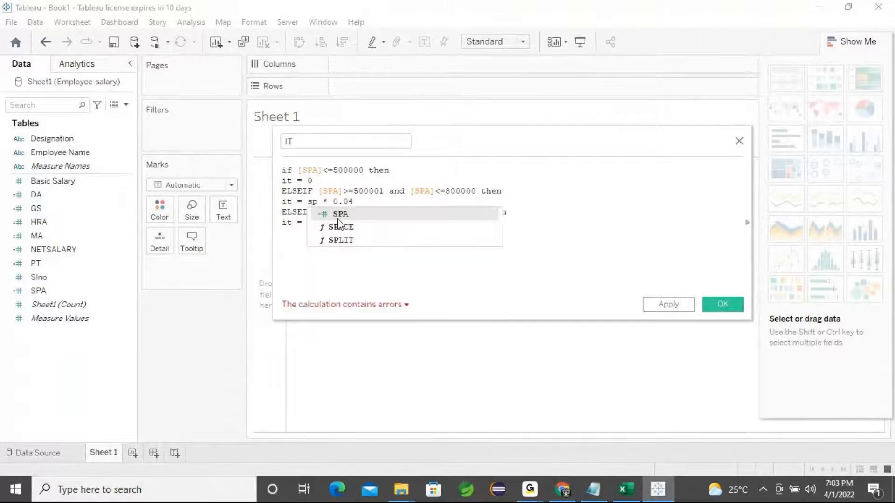
double_click(339, 218)
Step: Complete the 800001 to 1200000 branch result with * 0.07 after [SPA]
left_click(353, 224)
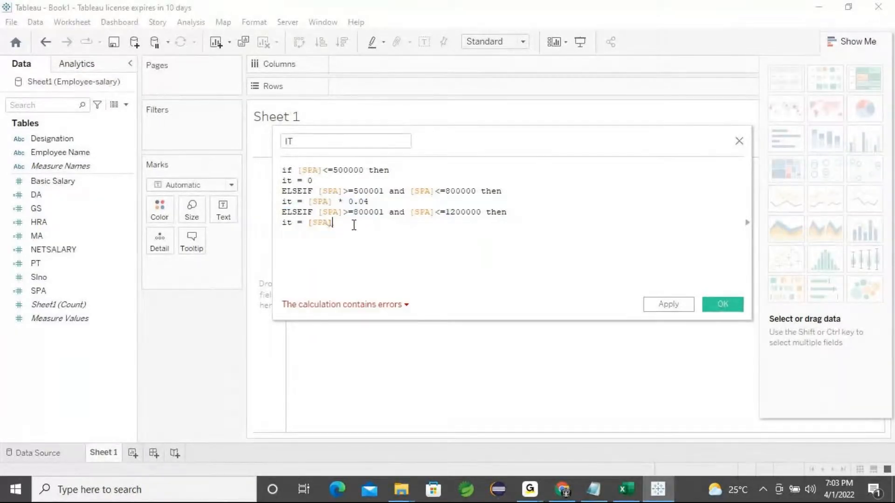
type("* 0.07")
key("Return")
Step: Add ELSE on its own line after the 0.07 branch of the IT formula
type("else")
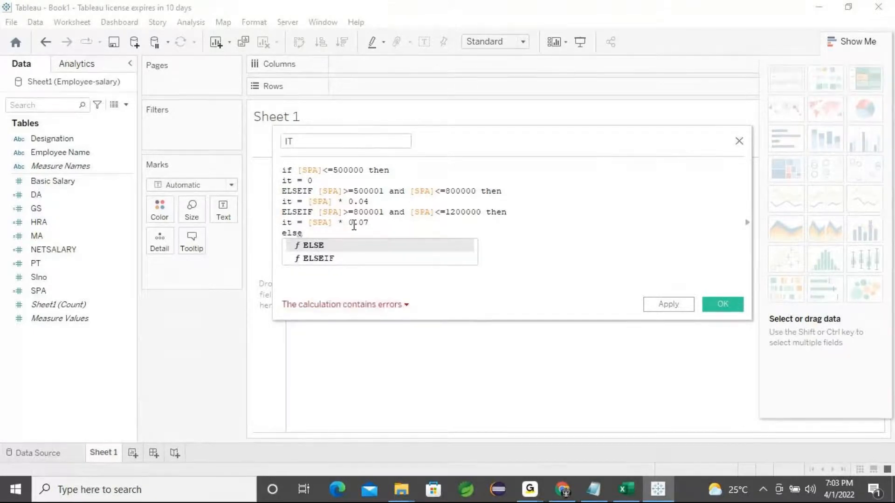
key("Return")
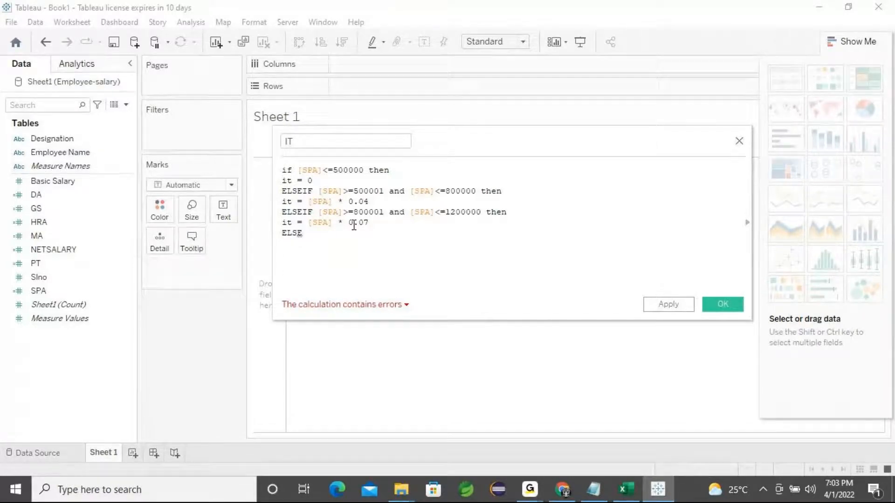
type("it =")
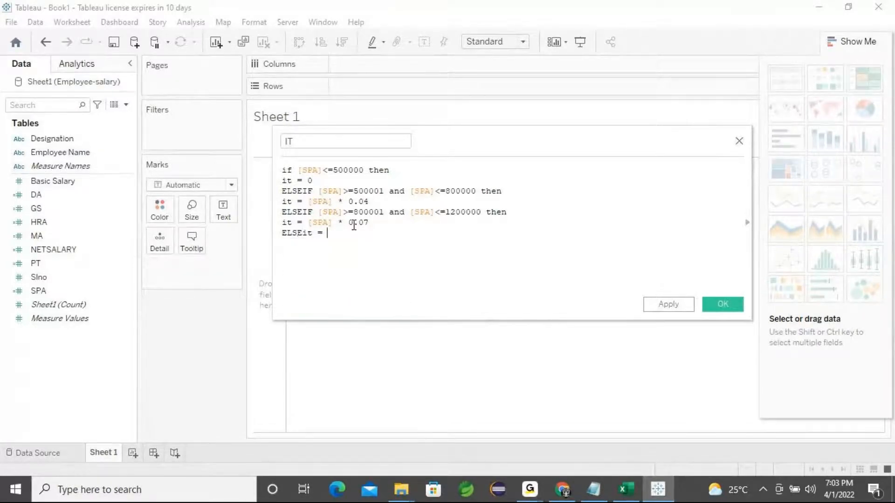
key("BackSpace")
key("BackSpace")
key("BackSpace")
key("BackSpace")
key("BackSpace")
key("Escape")
key("Return")
Step: Enter it = [SPA] * 0.09 as the result of the ELSE branch, inserting SPA as a field
type("it = s")
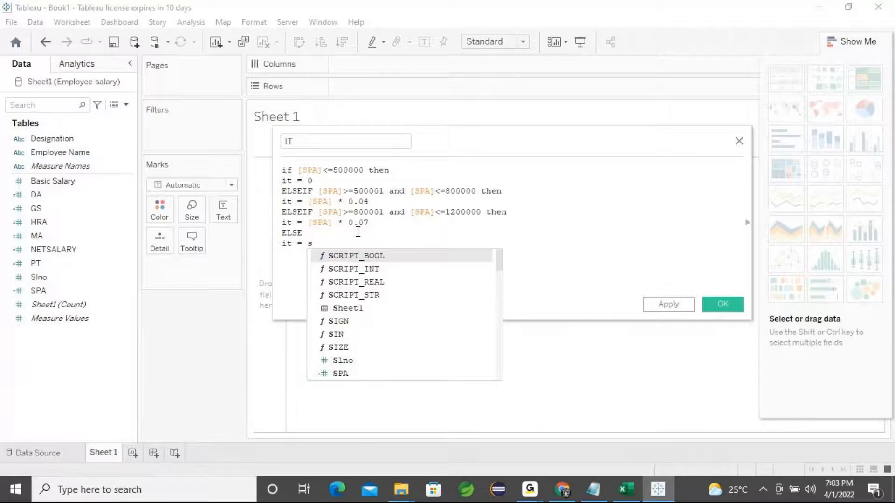
type("ap")
key("BackSpace")
key("BackSpace")
type("p")
left_click(350, 256)
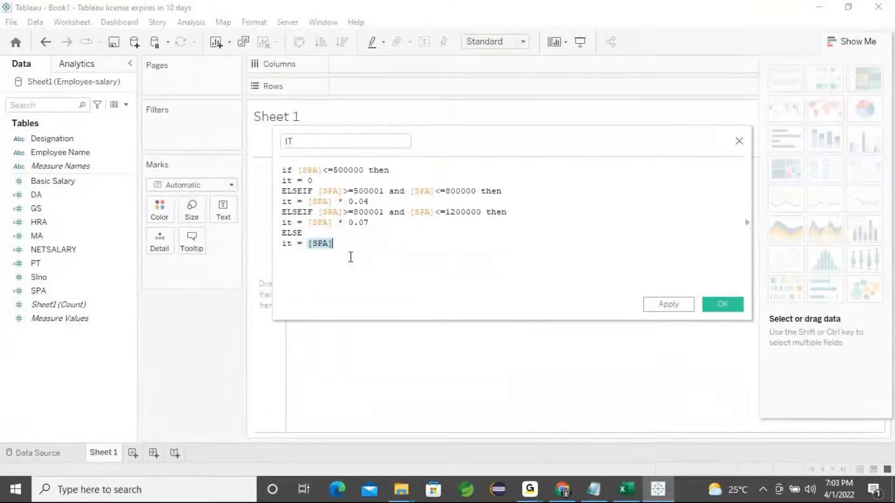
key("BackSpace")
type("*")
key("BackSpace")
type("sp")
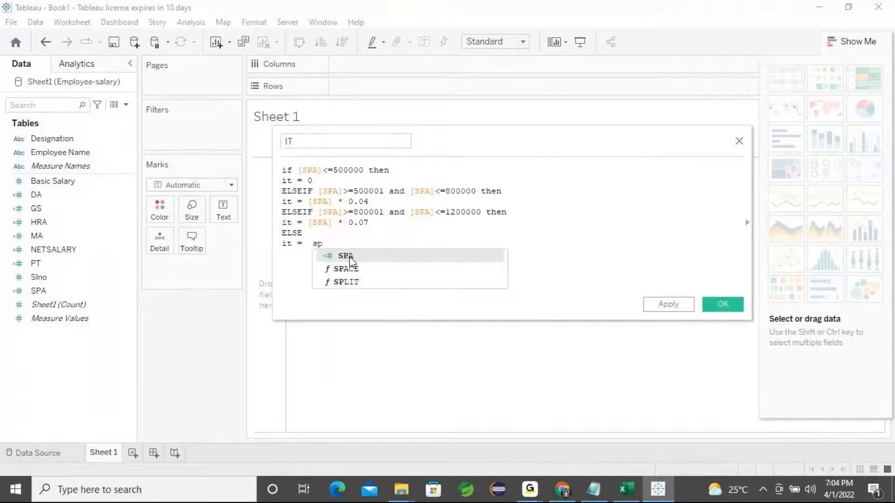
key("BackSpace")
key("BackSpace")
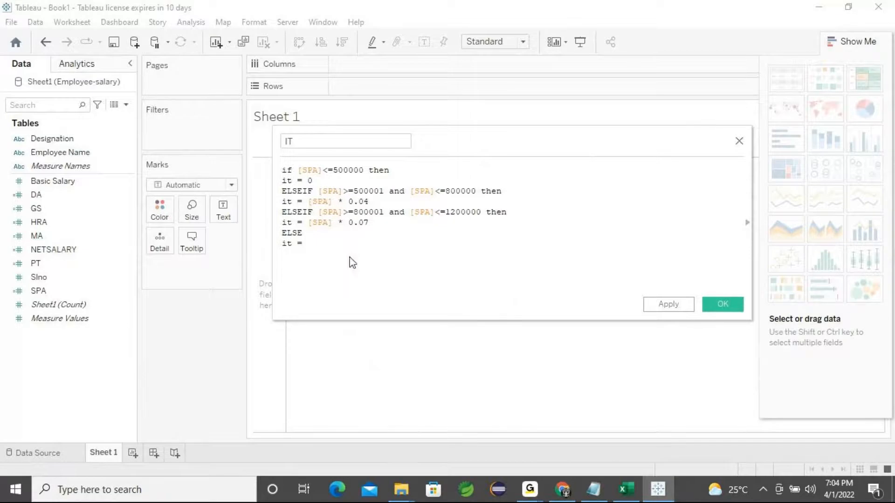
type("spa")
left_click(350, 258)
type("* 0.09")
Step: Close the IT formula with END on a new last line
key("Return")
type("end")
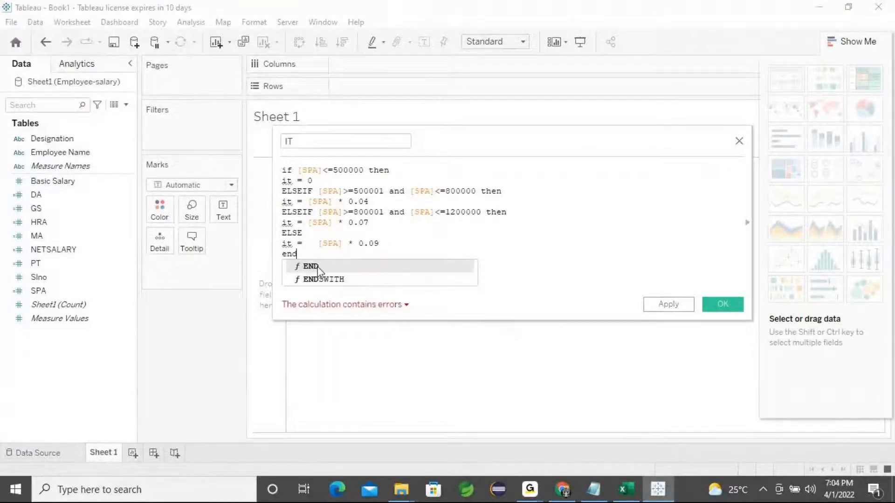
left_click(310, 267)
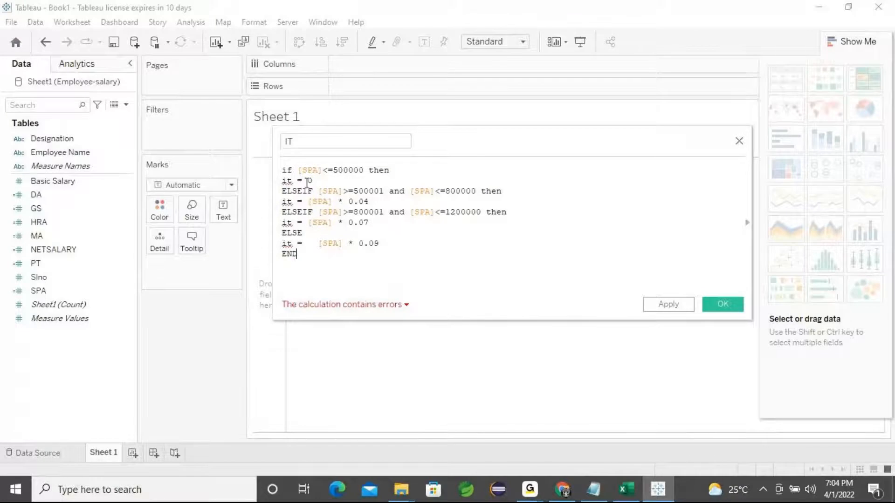
Step: Remove the it = prefix from the first two branch results, leaving 0 and [SPA] * 0.04
key("BackSpace")
key("BackSpace")
key("BackSpace")
key("BackSpace")
key("BackSpace")
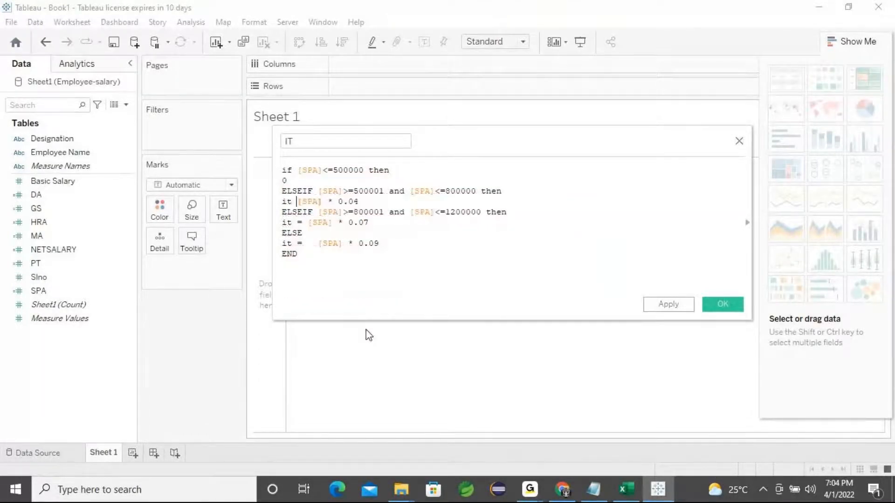
key("BackSpace")
key("BackSpace")
key("BackSpace")
key("BackSpace")
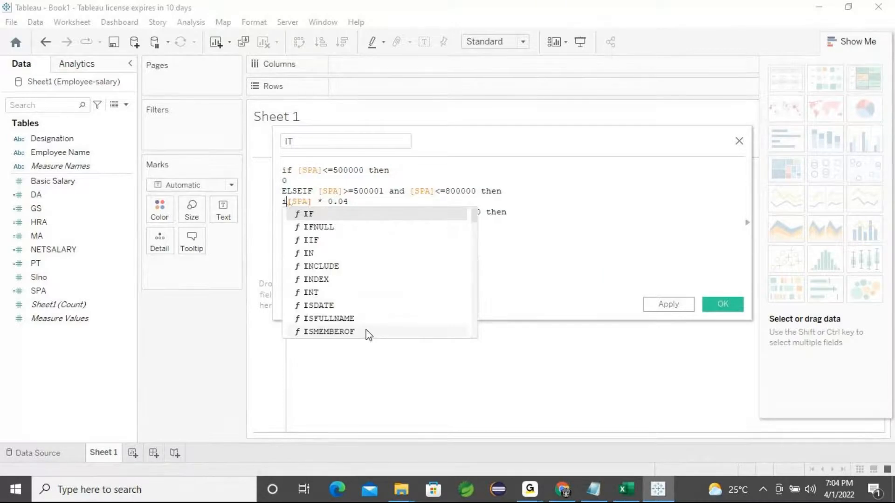
key("BackSpace")
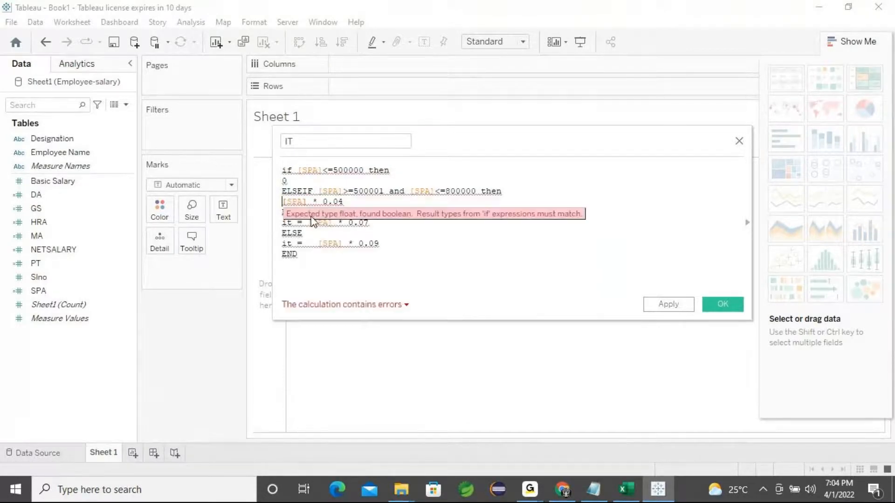
Step: Delete the it = prefix from the 0.07 result of the 800001 to 1200000 branch
key("Right")
key("BackSpace")
key("BackSpace")
key("BackSpace")
key("BackSpace")
key("BackSpace")
key("BackSpace")
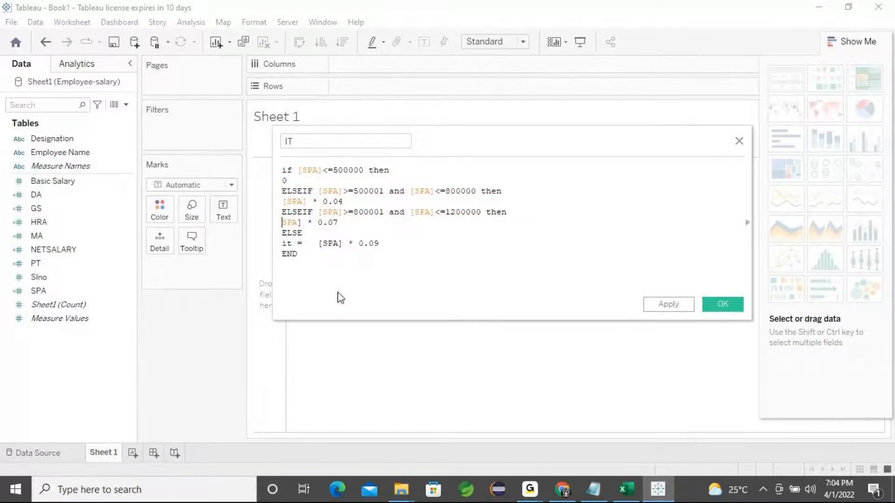
Step: Delete the it = prefix from the ELSE branch, leaving [SPA] * 0.09
key("BackSpace")
key("BackSpace")
key("BackSpace")
key("BackSpace")
key("BackSpace")
key("BackSpace")
key("BackSpace")
Step: Restore the missing opening bracket so the third branch result reads [SPA] * 0.07
left_click(302, 223)
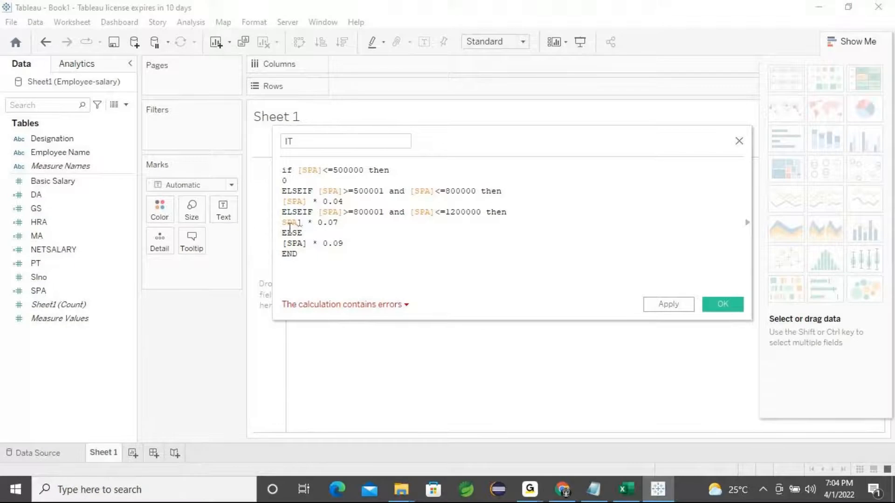
left_click(284, 222)
type("[")
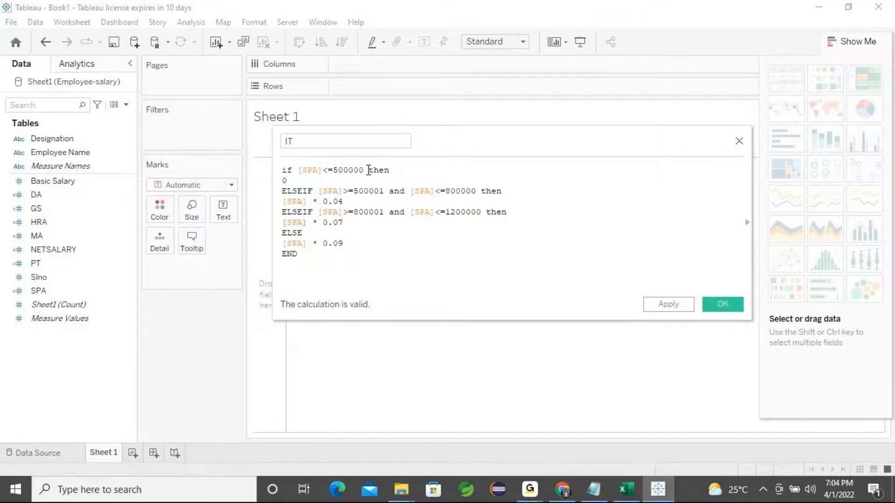
Step: Review the salary limits and tax rate of each branch in the IT formula, from the first condition to ELSE
left_click_drag(365, 170, 336, 170)
double_click(284, 180)
double_click(368, 191)
left_click(467, 191)
left_click_drag(344, 201, 285, 201)
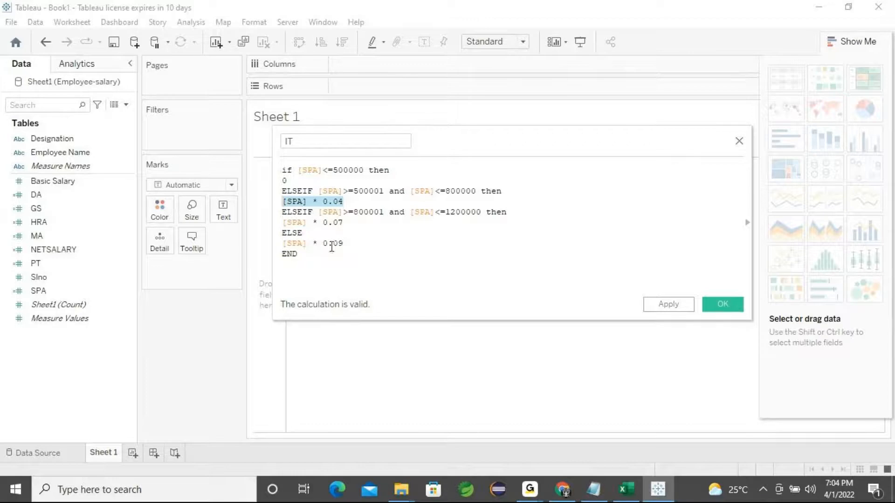
left_click(366, 213)
double_click(366, 212)
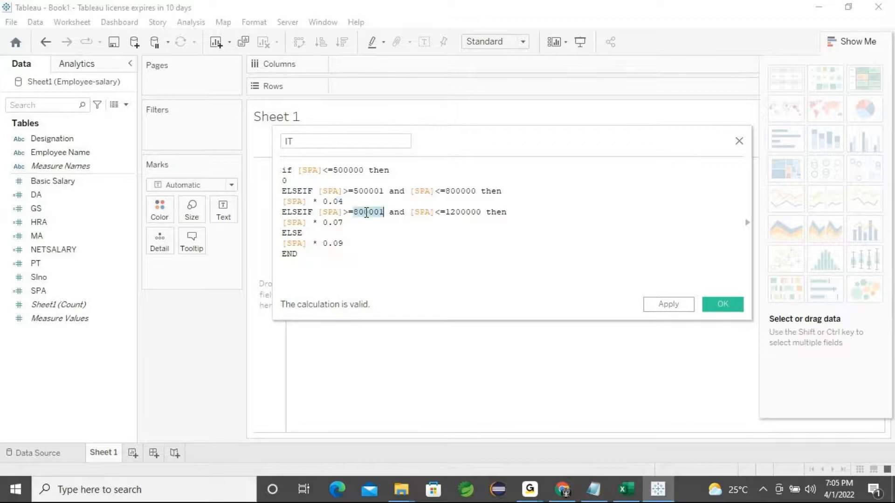
double_click(456, 212)
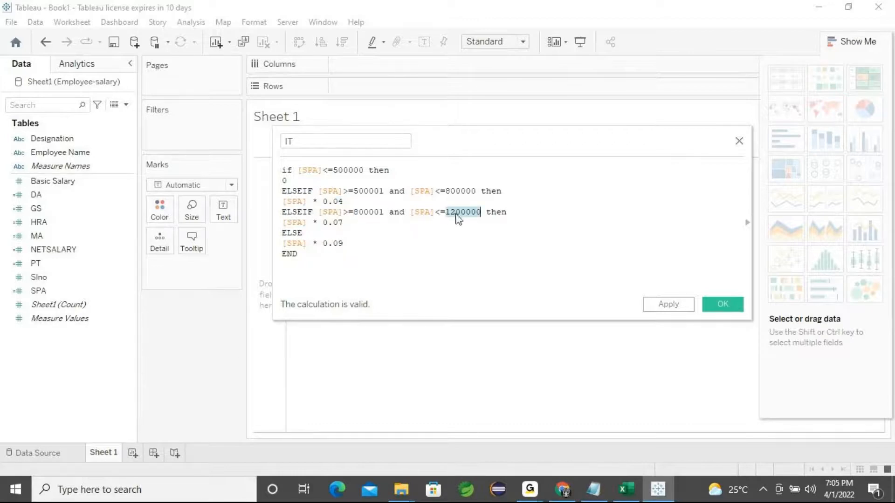
left_click_drag(349, 227, 323, 224)
left_click(348, 243)
left_click_drag(347, 244, 323, 244)
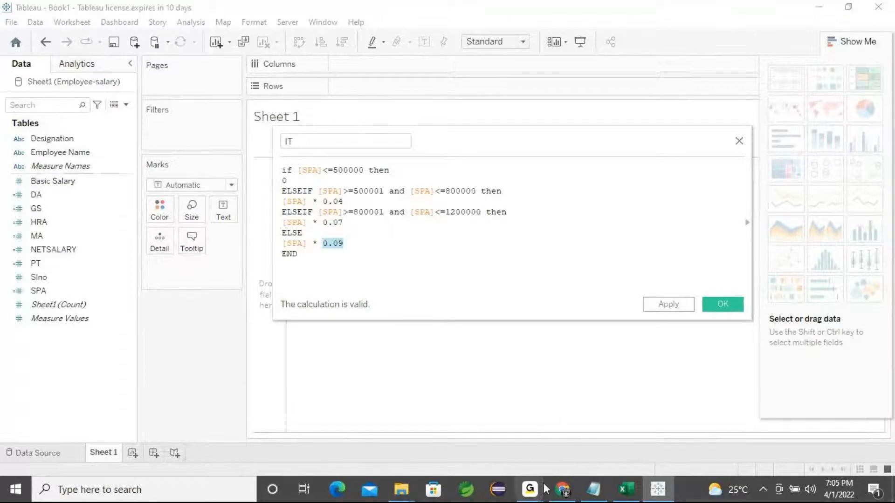
mouse_move(535, 493)
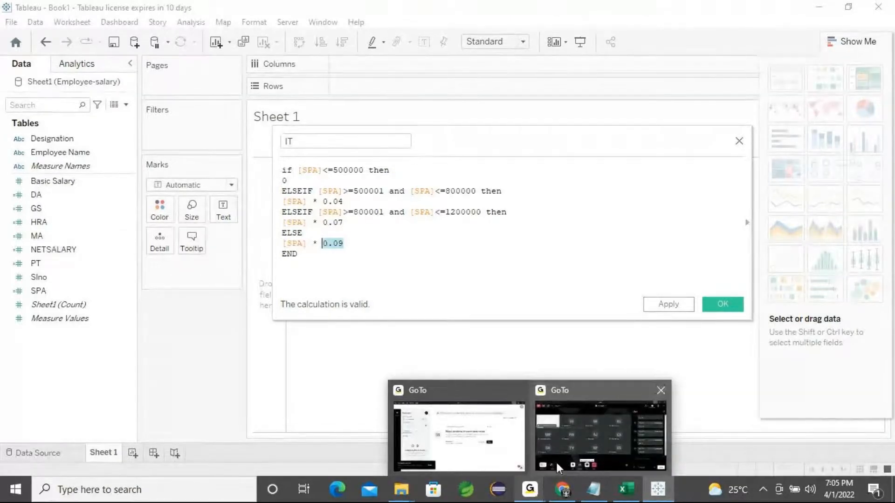
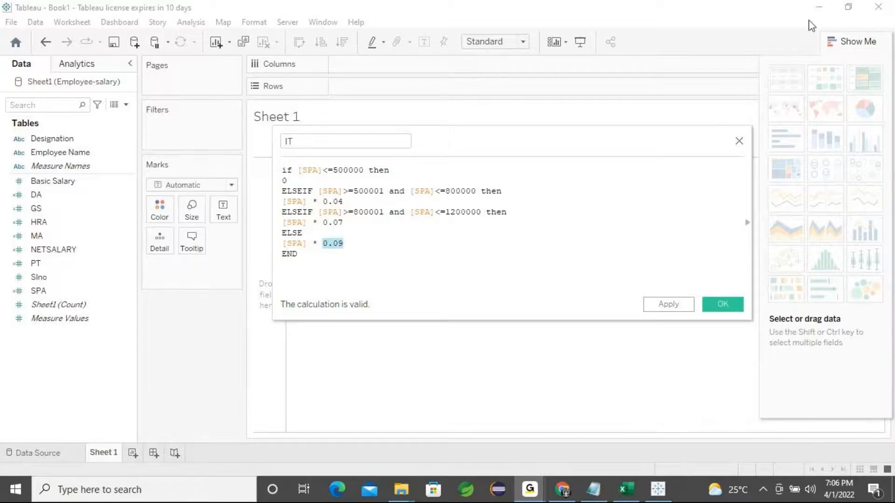
Step: Apply the IT formula and save the calculated field
left_click(413, 270)
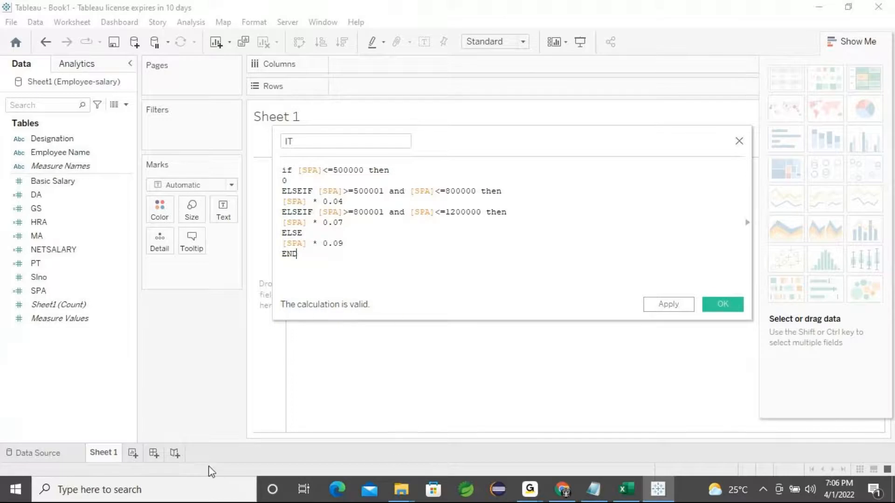
left_click(668, 310)
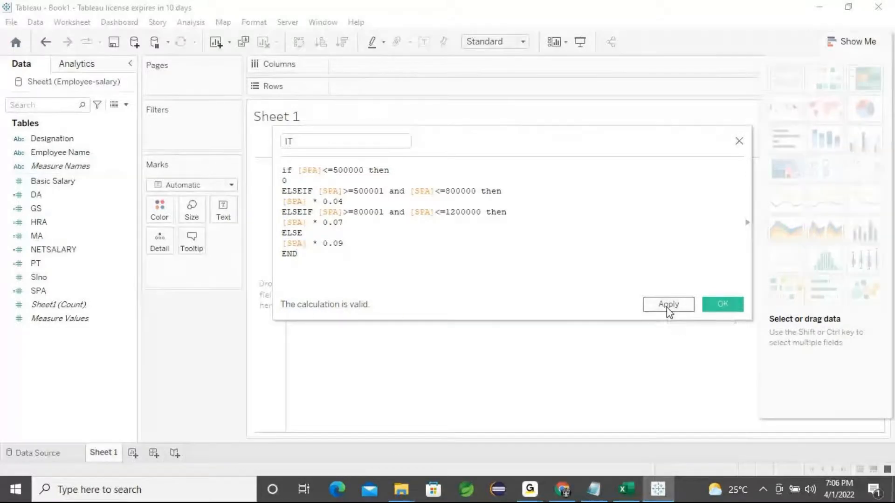
left_click(722, 304)
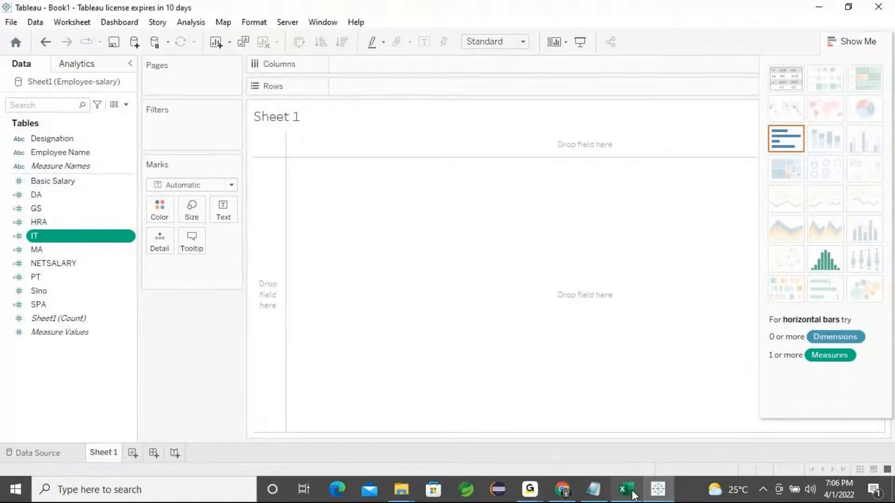
Step: Switch to the Notepad list to check the Ctc entry after Income Tax, and return to Tableau
left_click(594, 490)
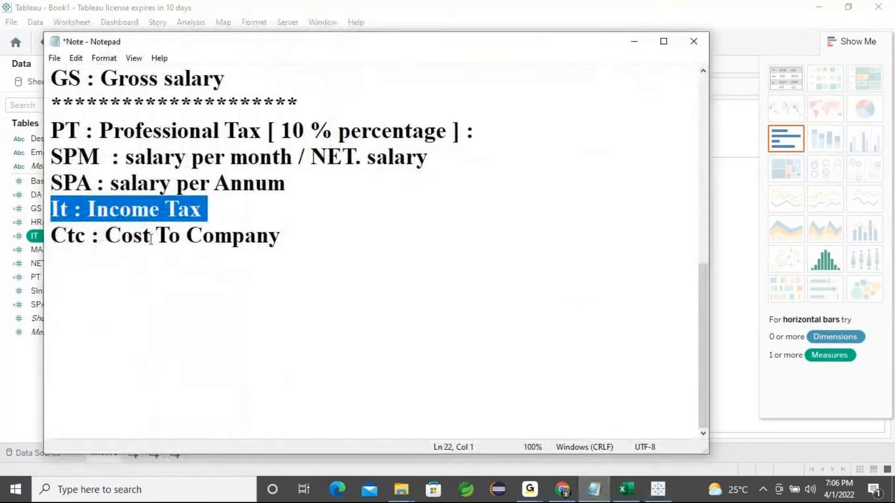
left_click_drag(85, 238, 51, 238)
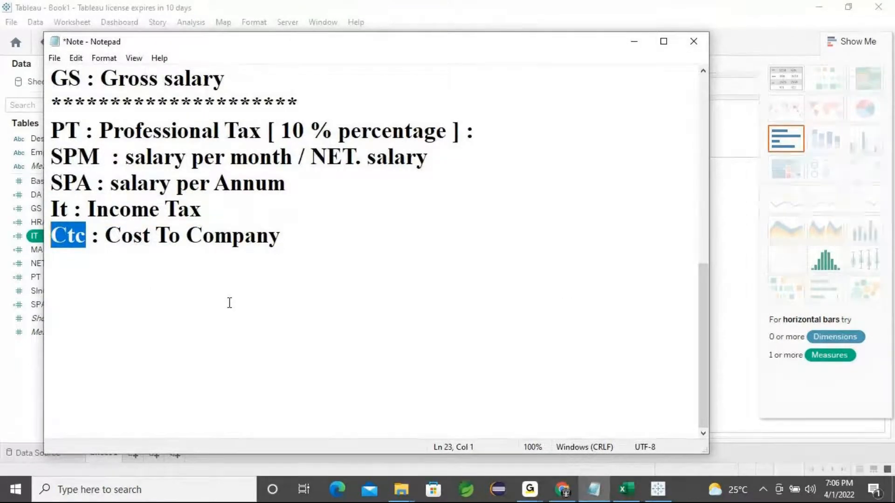
left_click(634, 41)
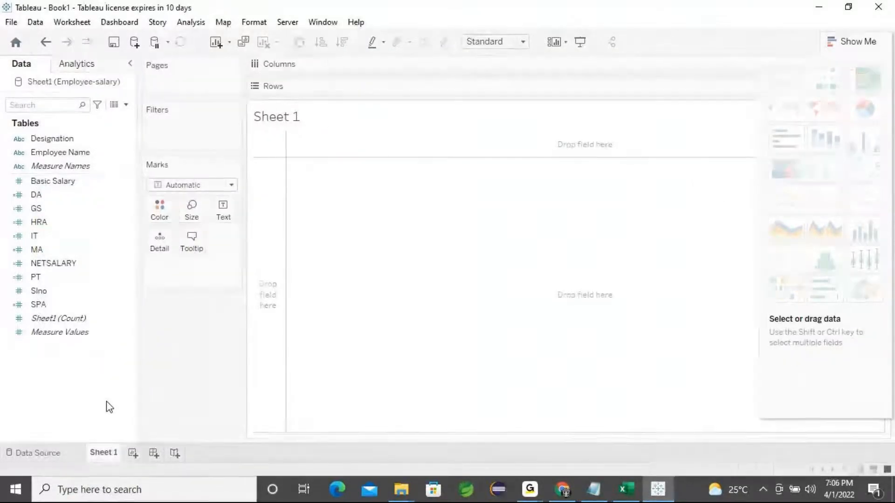
Step: Create a calculated field named CTC with the formula [SPA] - [IT], apply it and save the field
right_click(70, 395)
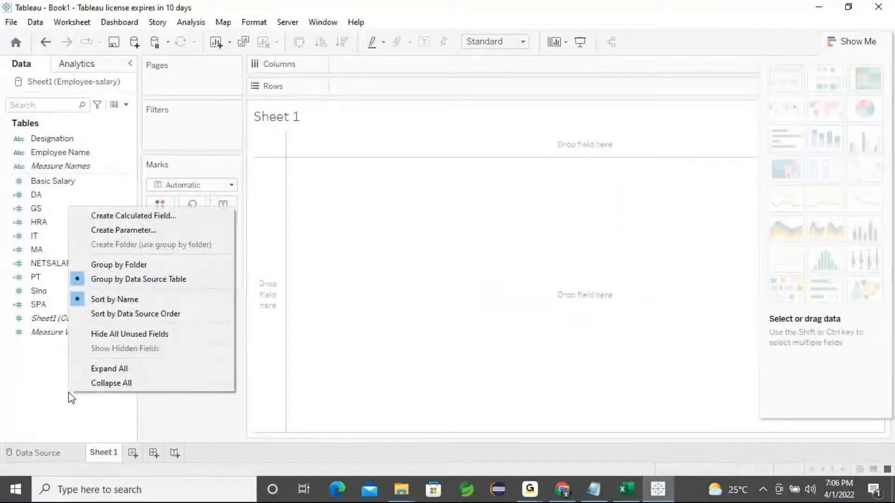
left_click(158, 217)
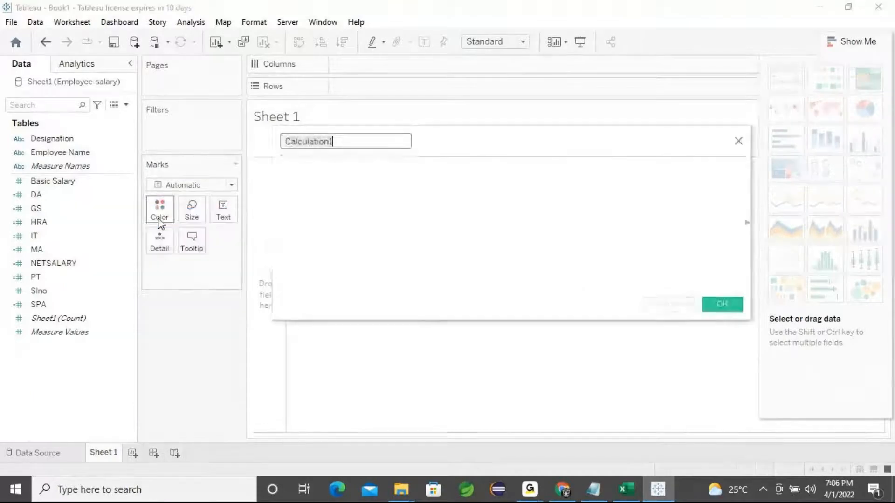
key("BackSpace")
type("CTC")
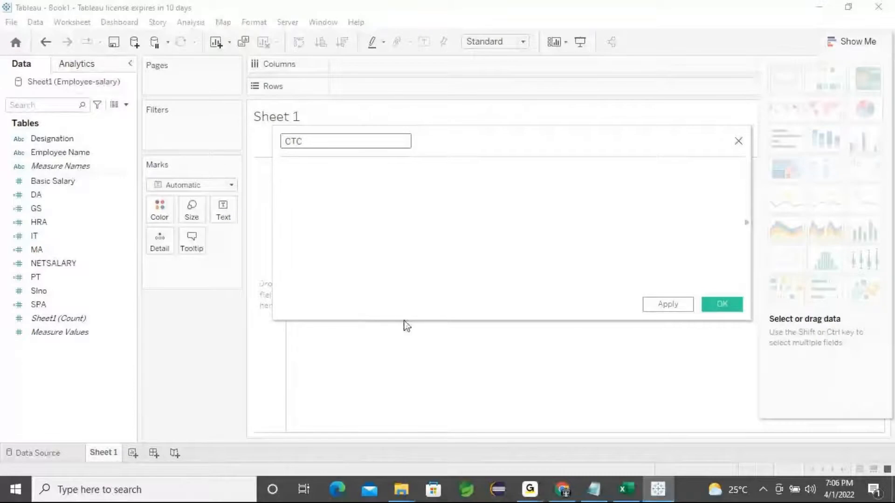
left_click(354, 213)
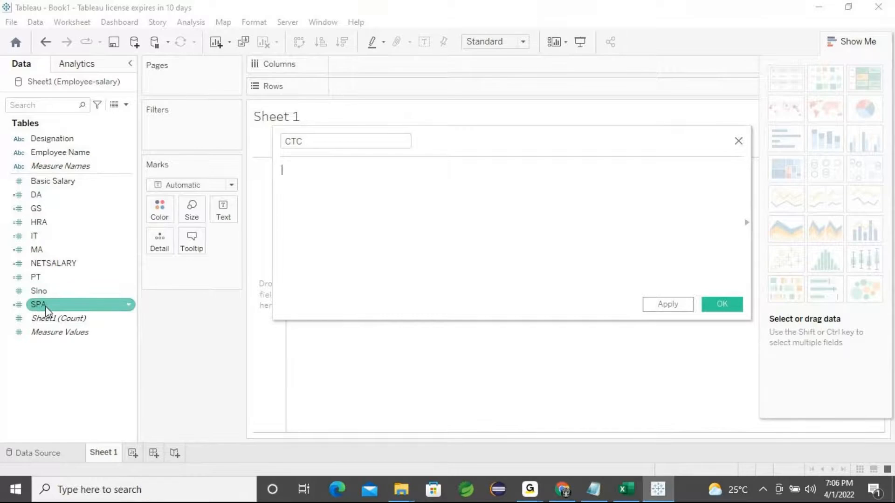
left_click_drag(47, 308, 389, 212)
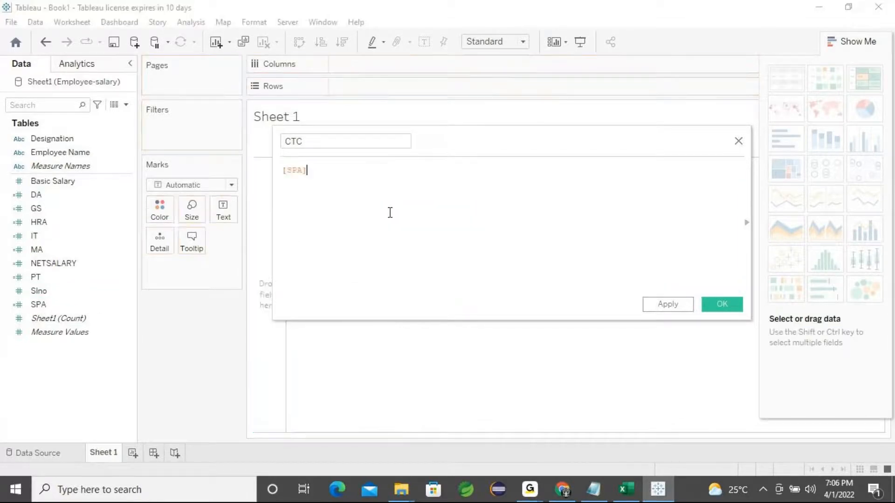
type("-")
left_click_drag(35, 236, 404, 212)
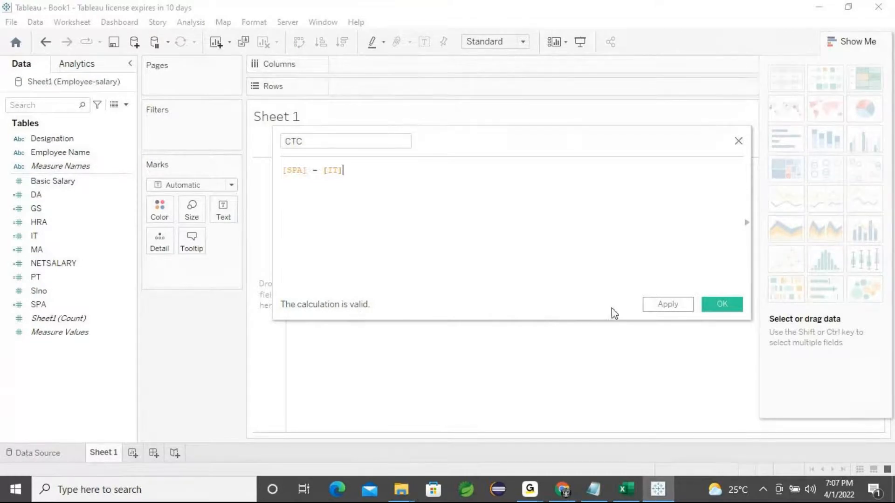
left_click(664, 309)
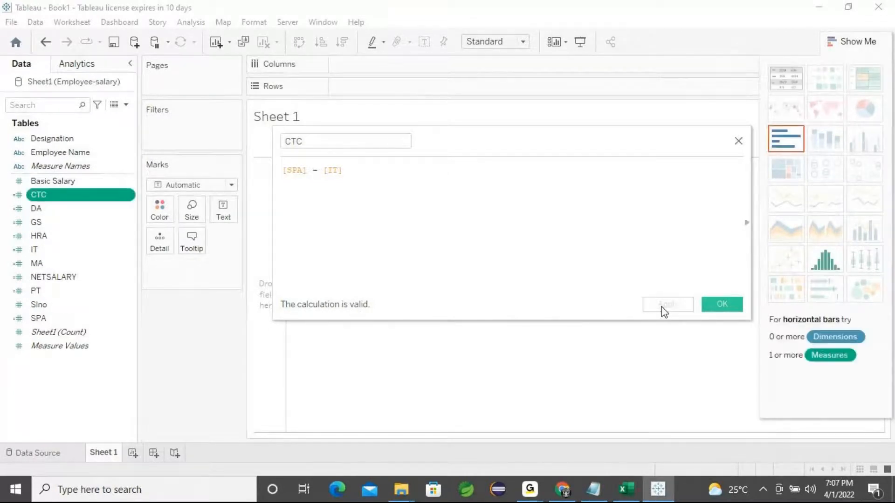
left_click(722, 306)
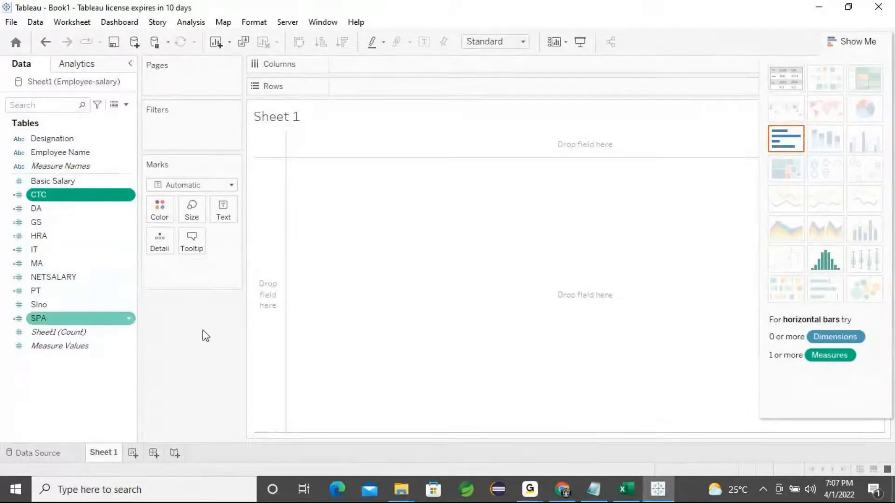
Step: Switch to the Notepad list to review the payroll entries from HRA through Ctc, and return to Tableau
left_click(593, 489)
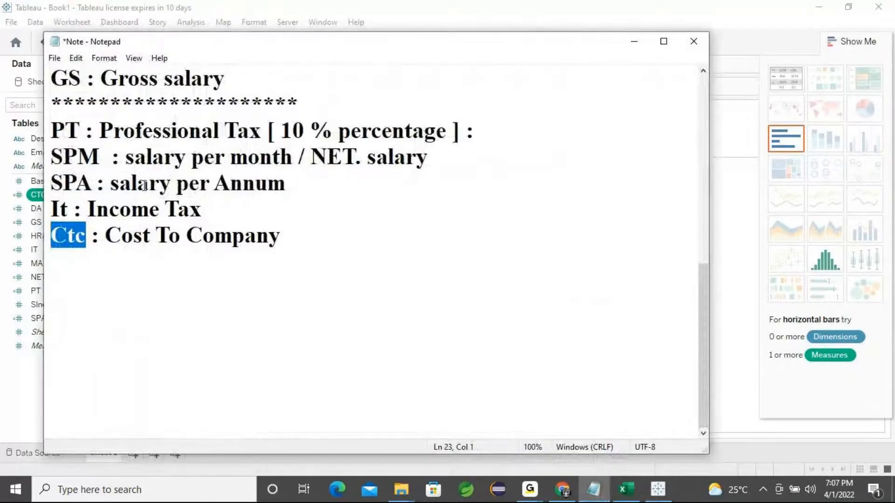
scroll(133, 166, "up", 3)
left_click_drag(55, 233, 155, 261)
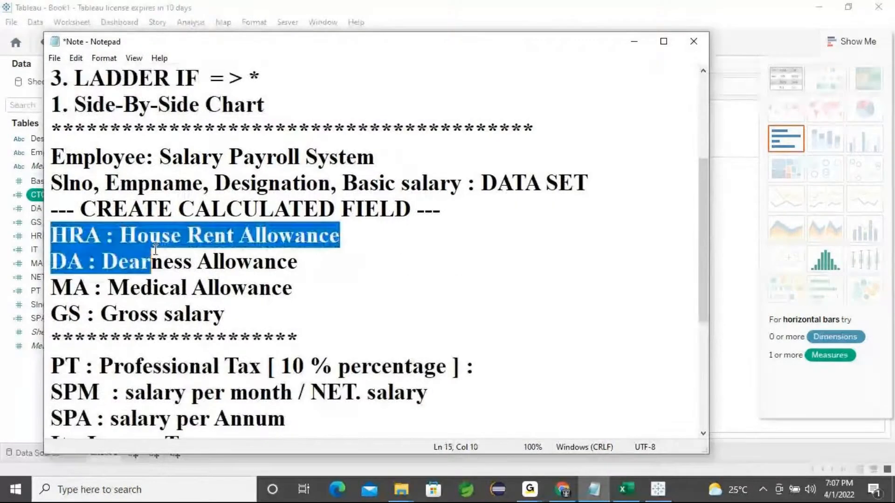
left_click(56, 266)
scroll(65, 268, "down", 1)
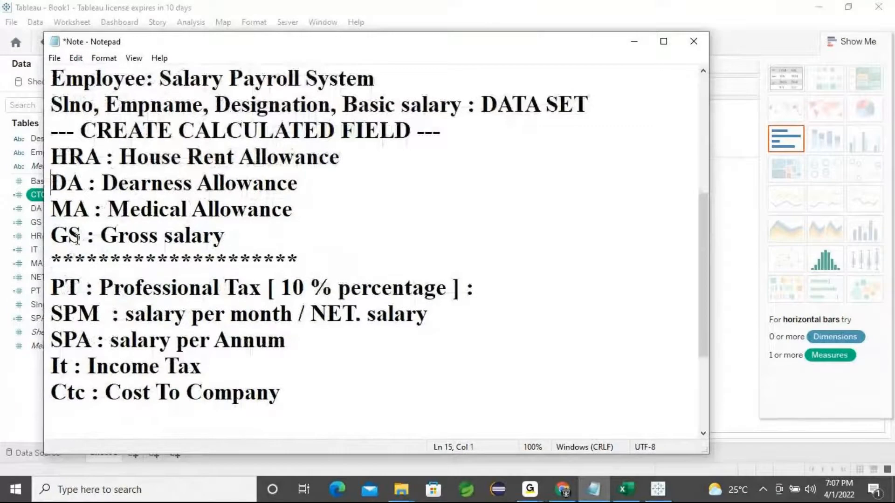
scroll(77, 240, "down", 2)
left_click_drag(52, 128, 81, 127)
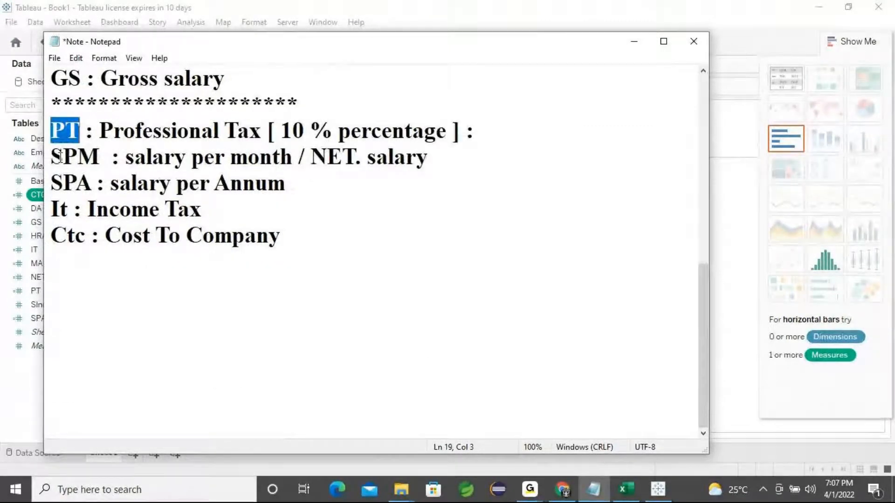
left_click_drag(52, 157, 100, 158)
left_click_drag(51, 183, 103, 186)
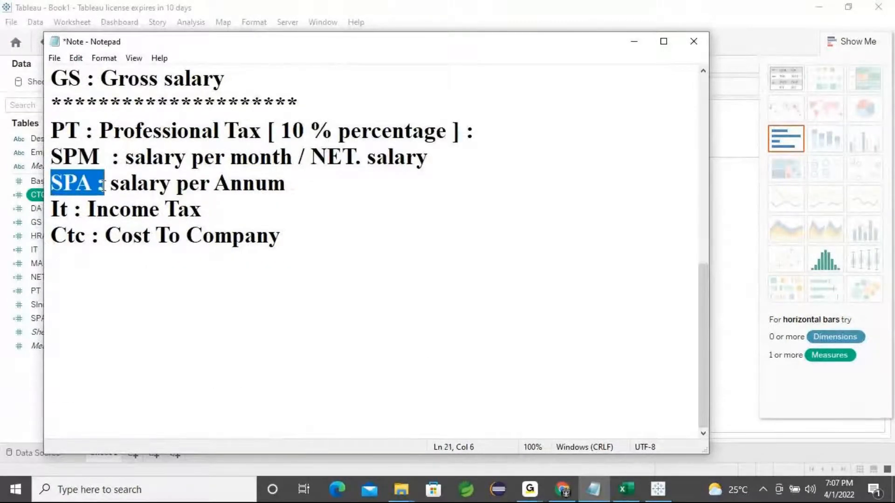
left_click_drag(51, 210, 85, 211)
left_click_drag(92, 235, 51, 236)
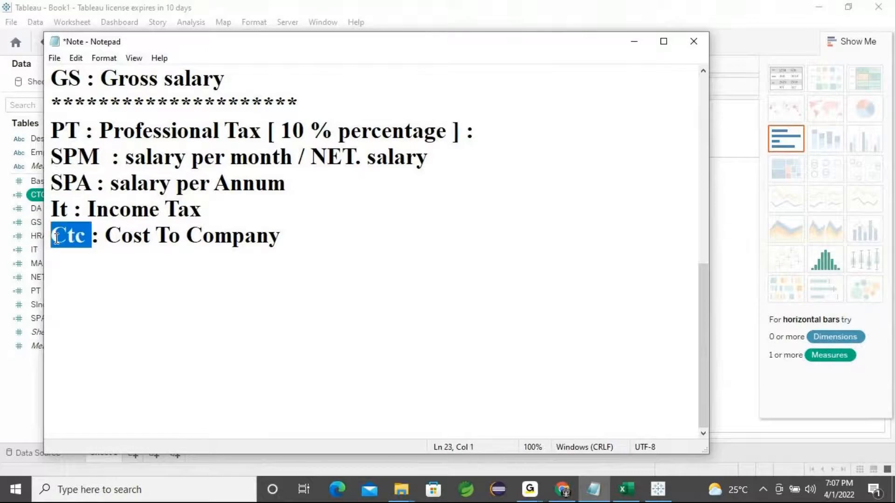
left_click(633, 43)
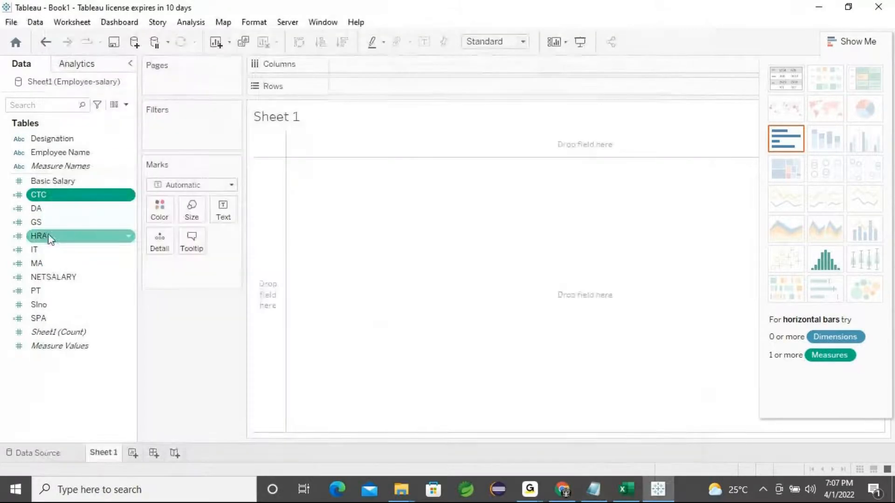
Step: View the employee salary data through the SPA column, compare the IT values in ascending and descending order, and close the data view
left_click(112, 108)
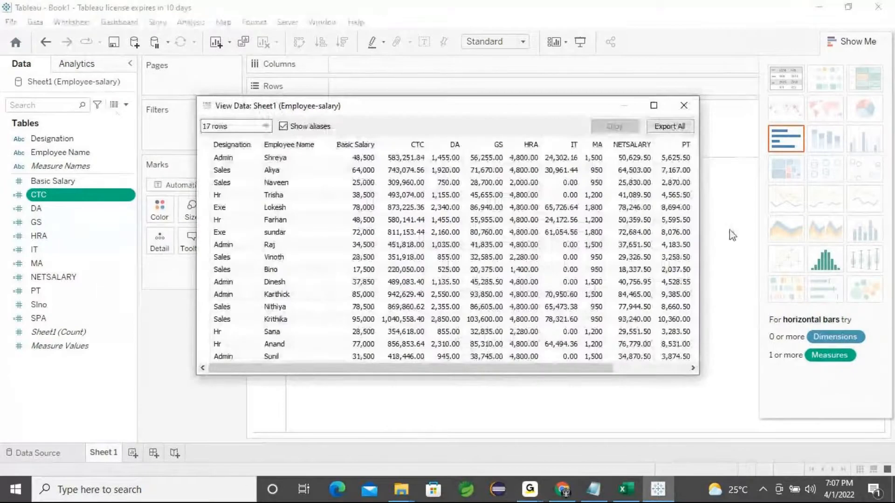
left_click_drag(702, 195, 835, 196)
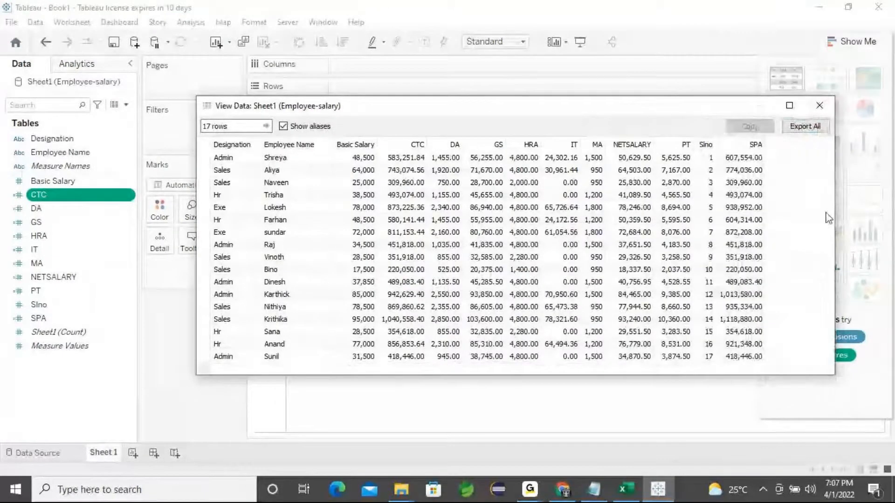
left_click(573, 145)
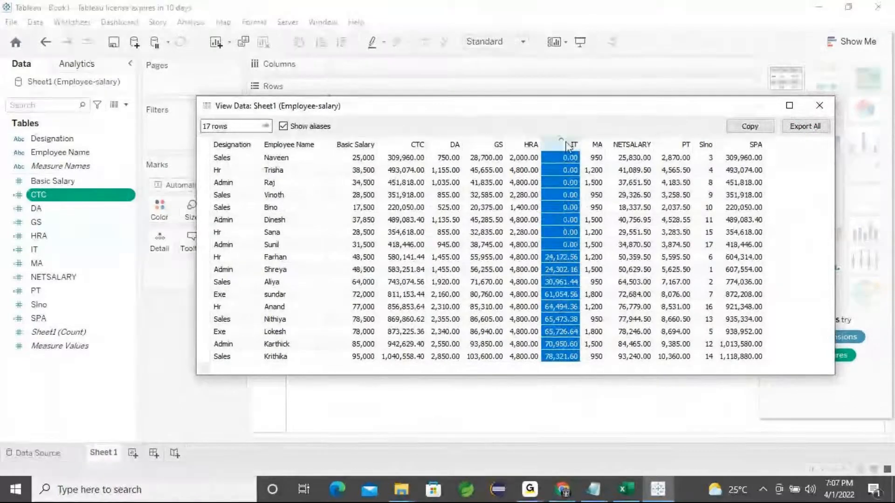
left_click(570, 145)
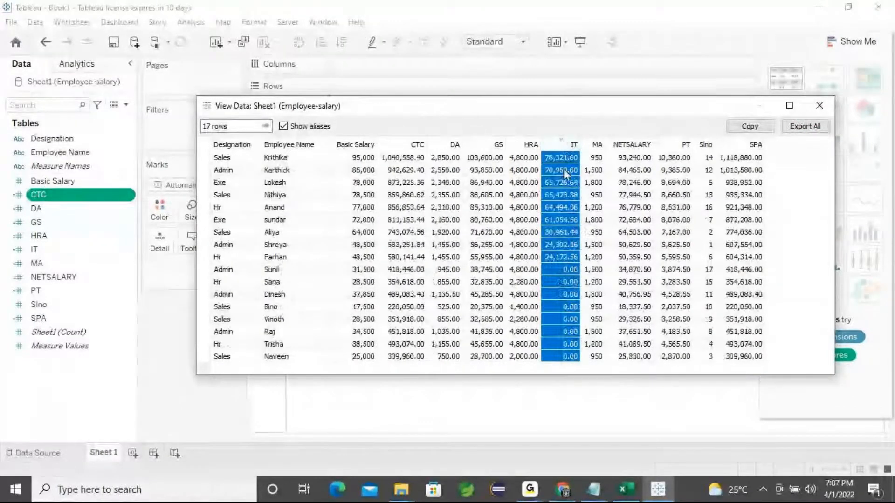
left_click(565, 145)
left_click(564, 145)
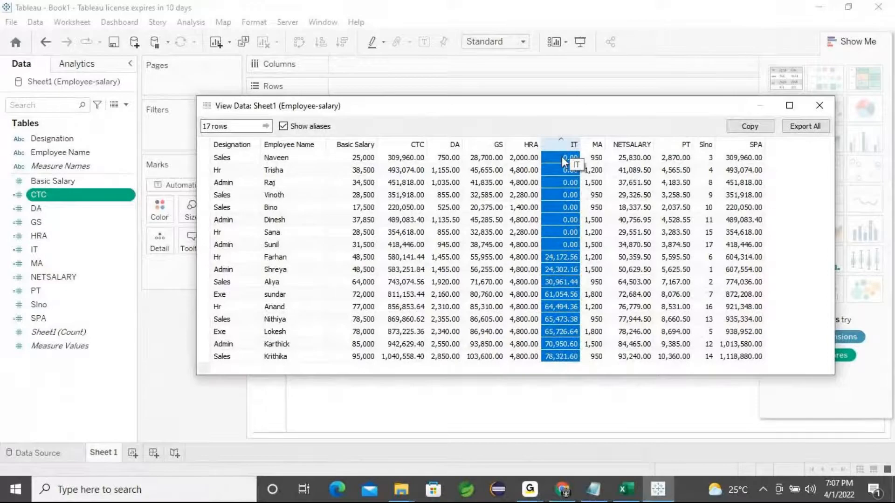
left_click(564, 142)
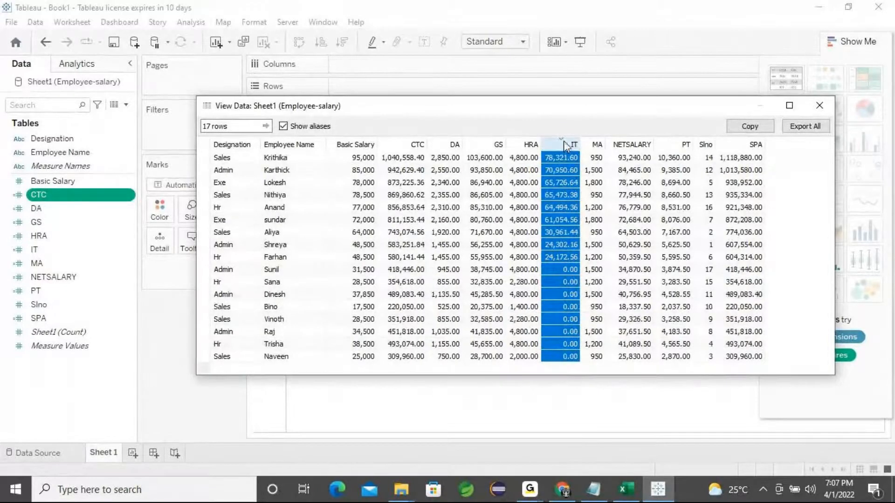
left_click(819, 105)
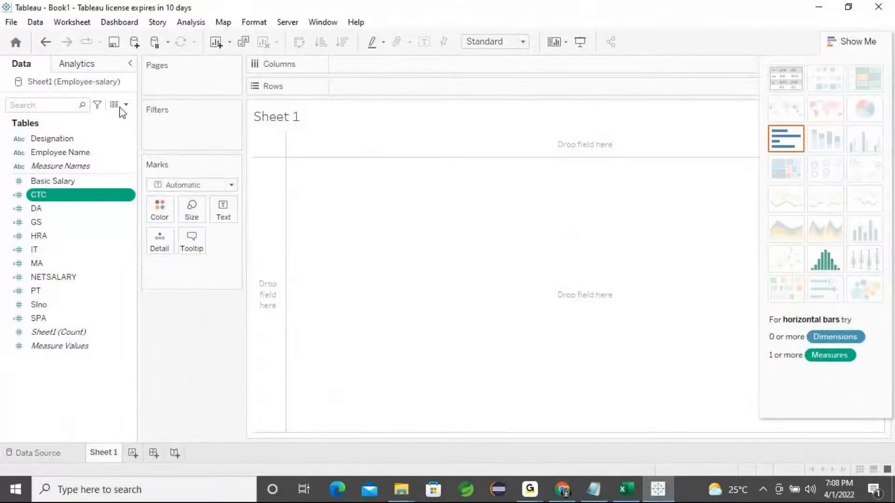
Step: Reopen the underlying data, check the IT amounts against SPA and CTC in sorted and original row order, and close the view
left_click(114, 105)
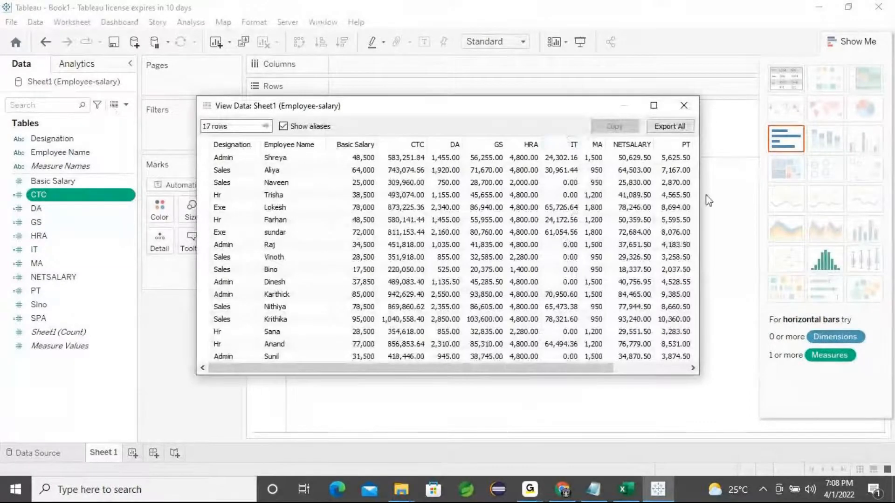
left_click_drag(703, 192, 788, 217)
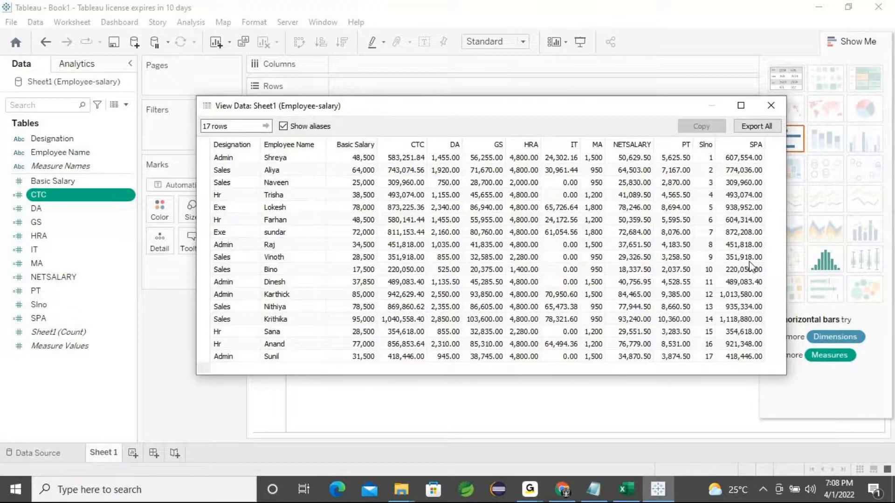
left_click(565, 144)
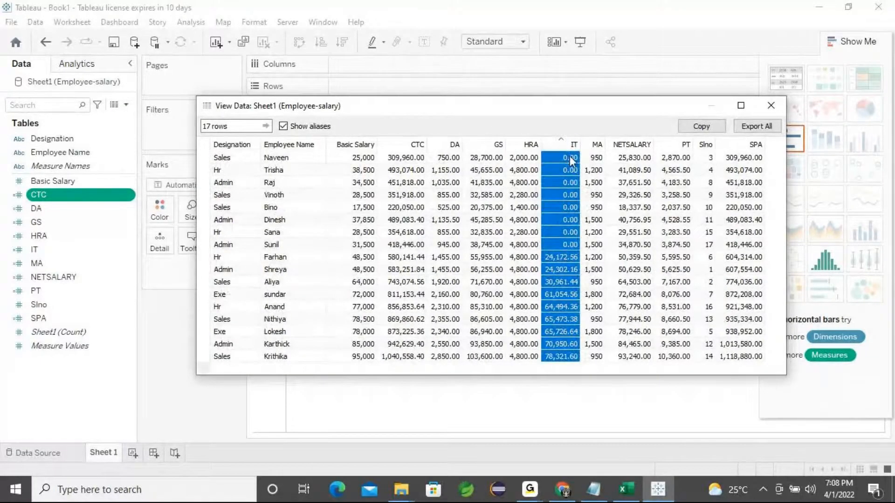
left_click(562, 139)
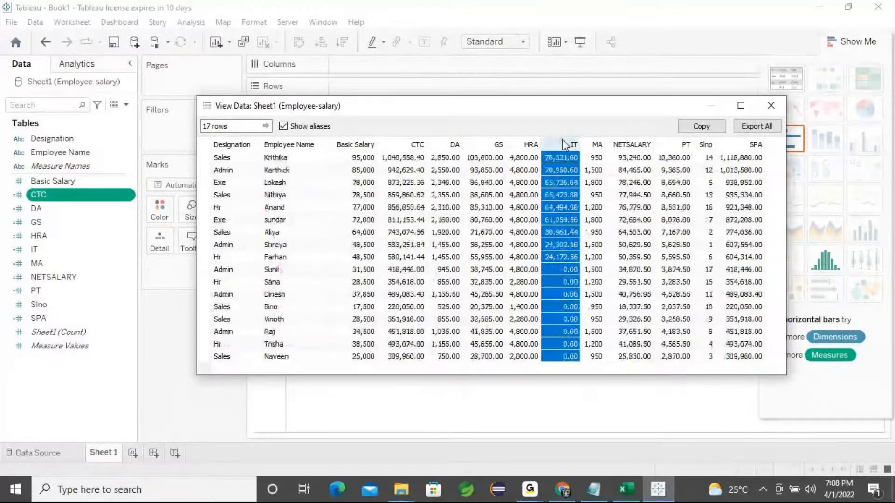
left_click(562, 139)
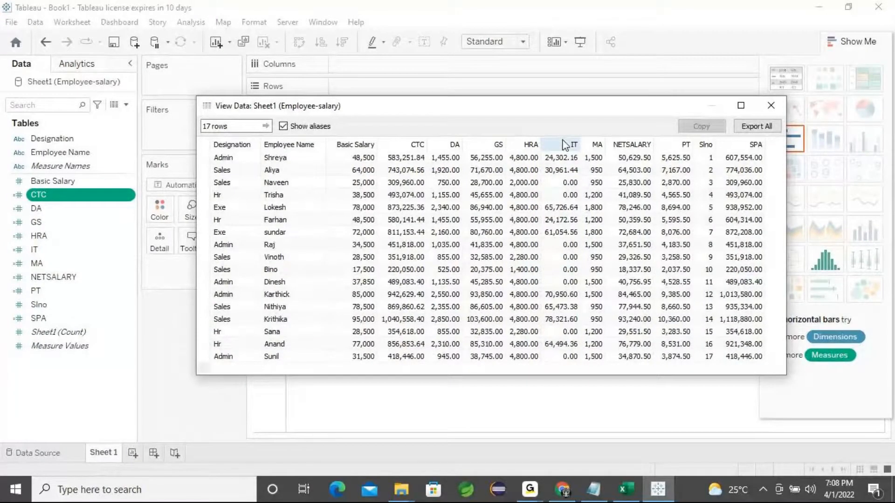
left_click(565, 145)
left_click(567, 143)
left_click(565, 148)
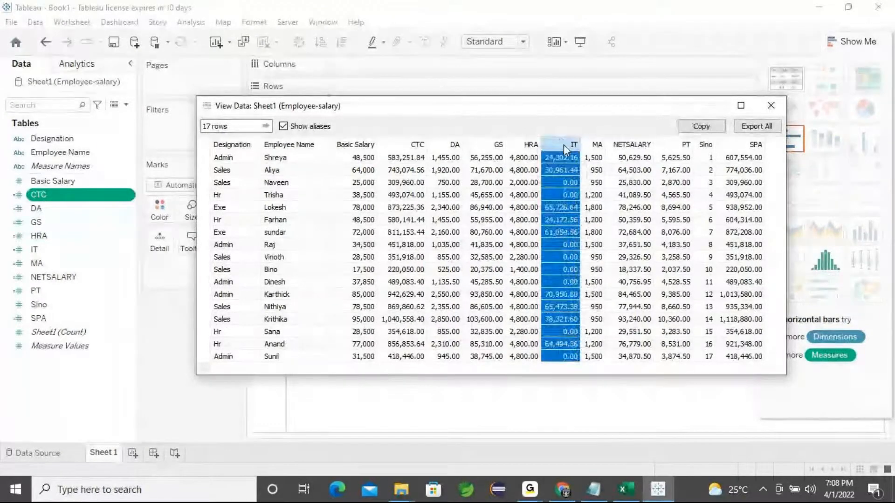
left_click(564, 148)
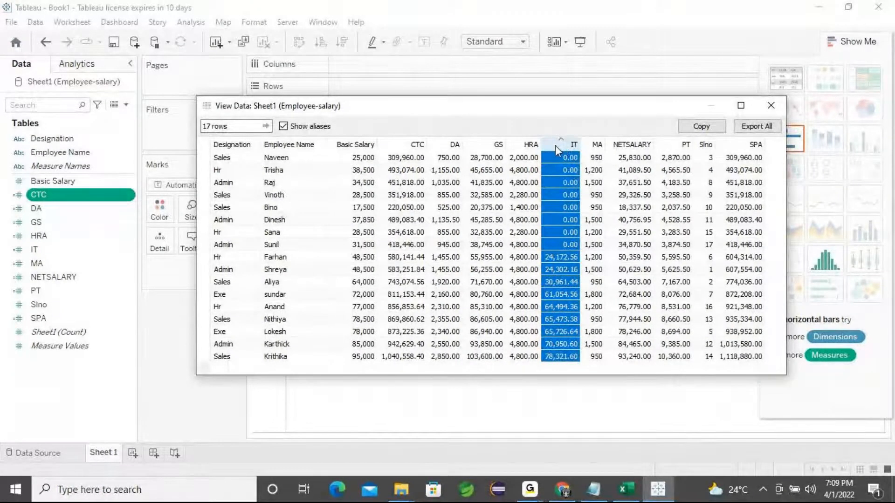
left_click(762, 106)
Step: Place Employee Name on Columns, followed by Designation
left_click(56, 152)
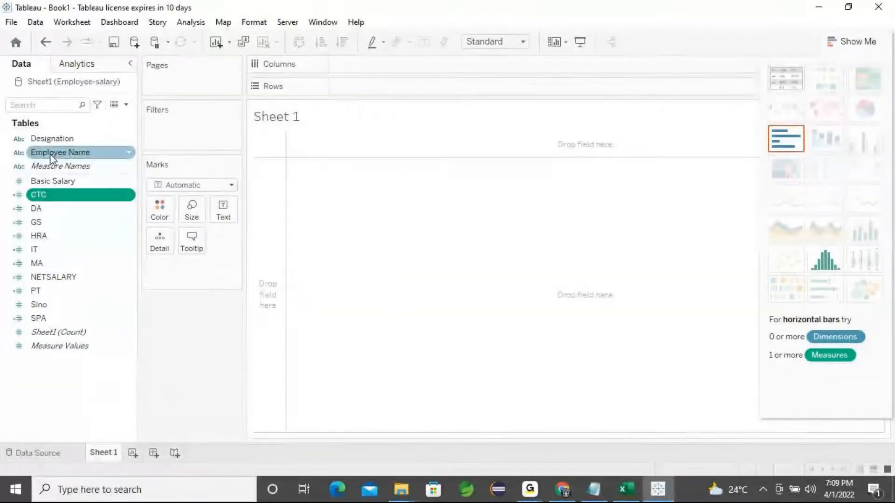
left_click_drag(50, 154, 376, 71)
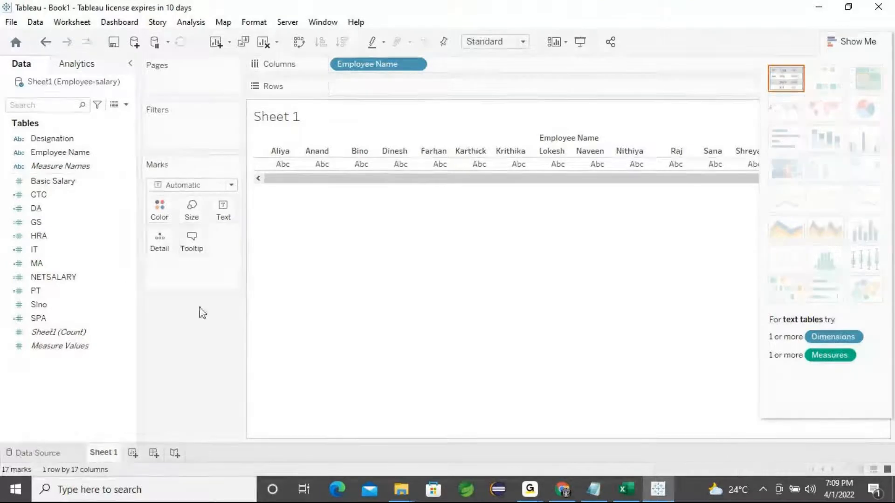
left_click(20, 154)
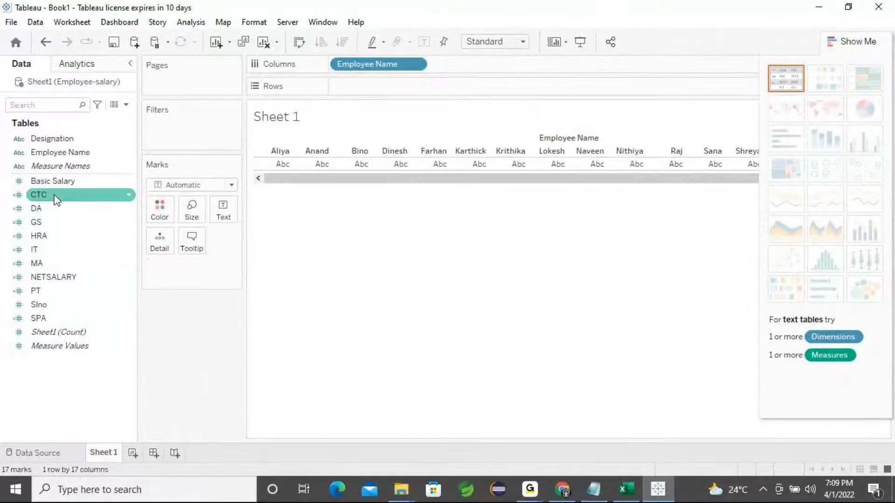
left_click_drag(63, 139, 502, 75)
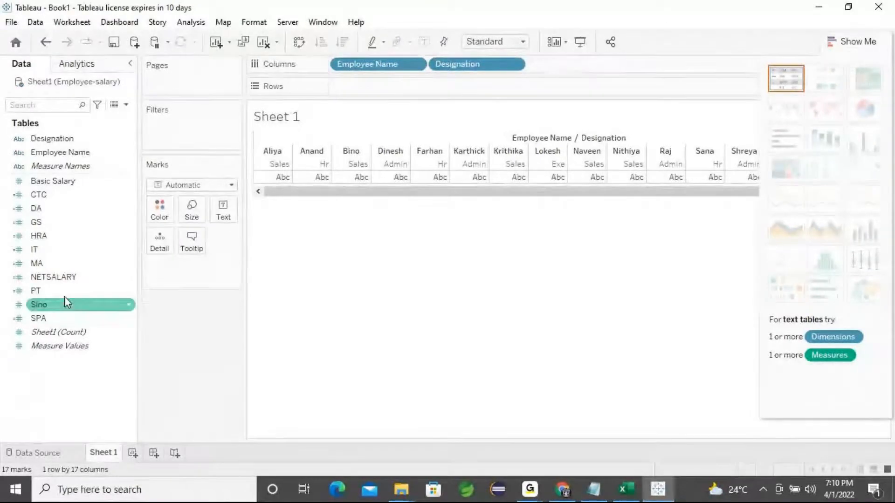
Step: Add NETSALARY to Rows and convert the view to a side-by-side bar chart
left_click_drag(55, 285, 392, 89)
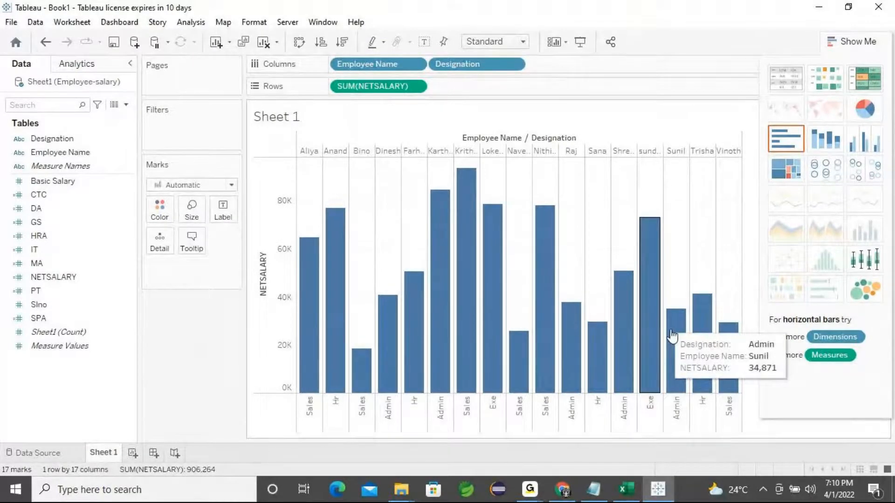
left_click(866, 150)
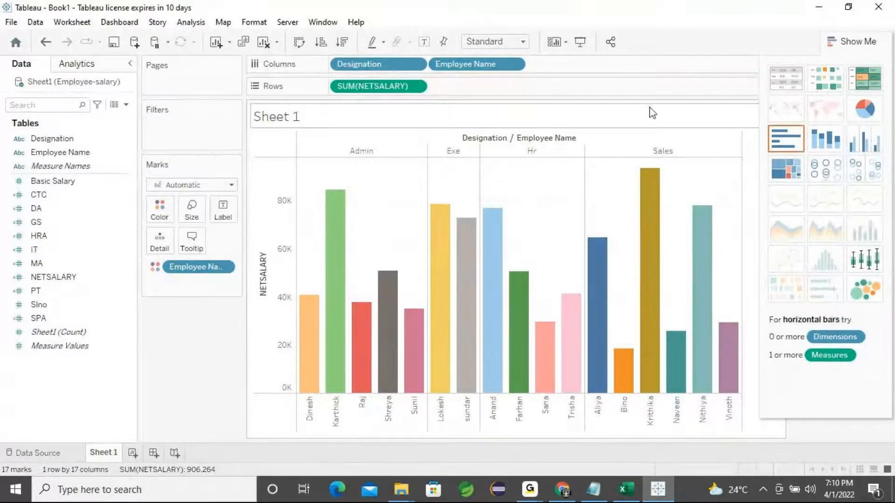
Step: Inspect individual salary bars and sort the employees within each designation by NETSALARY in descending order
mouse_move(444, 288)
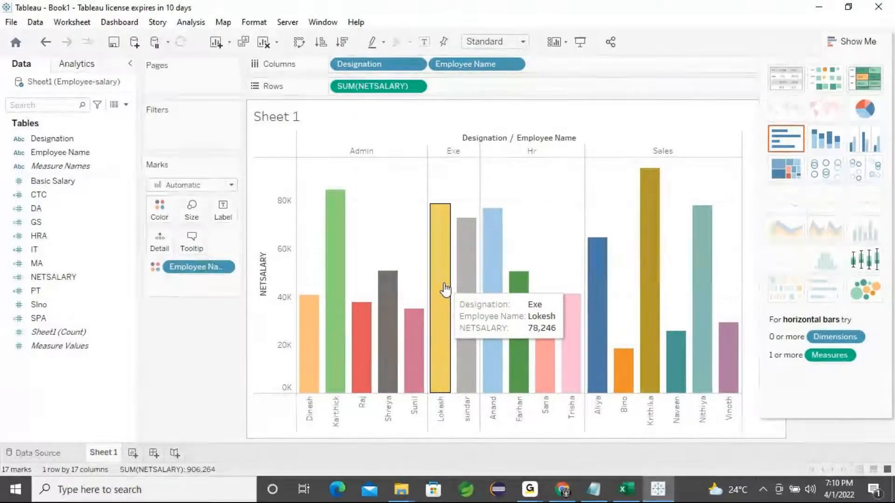
mouse_move(314, 296)
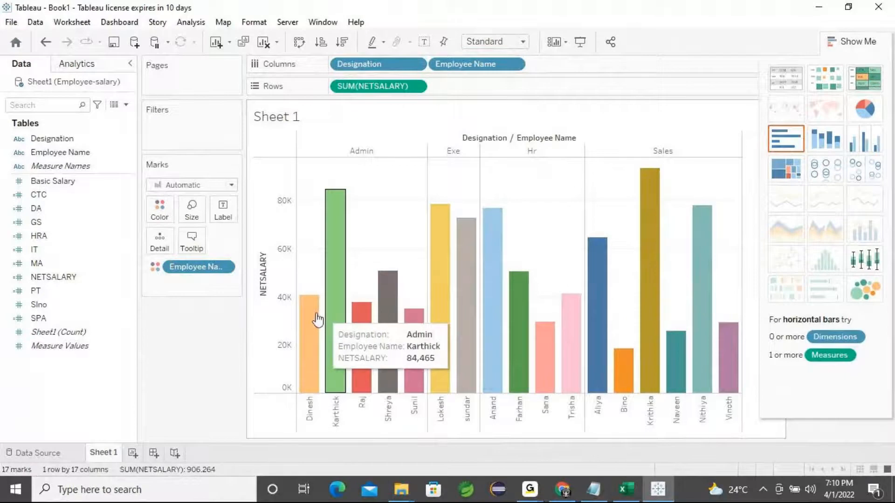
left_click(263, 245)
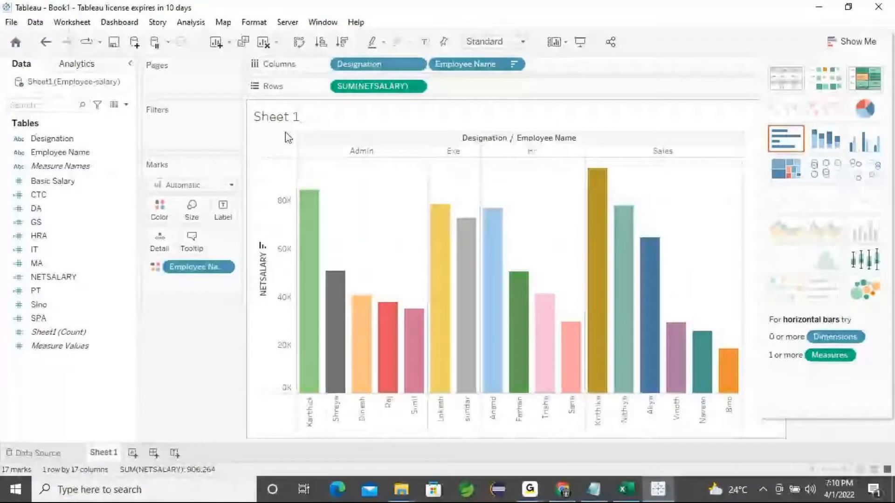
Step: Rename the worksheet as NETSALARY-CHART
right_click(110, 456)
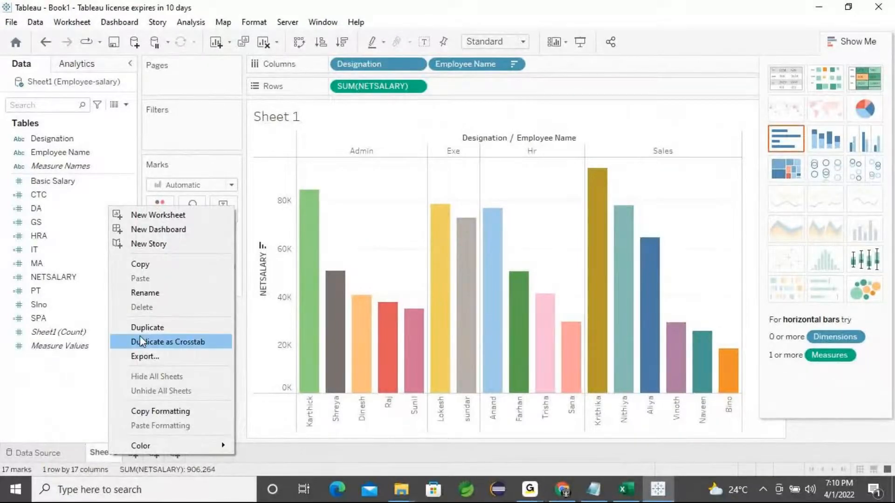
left_click(147, 297)
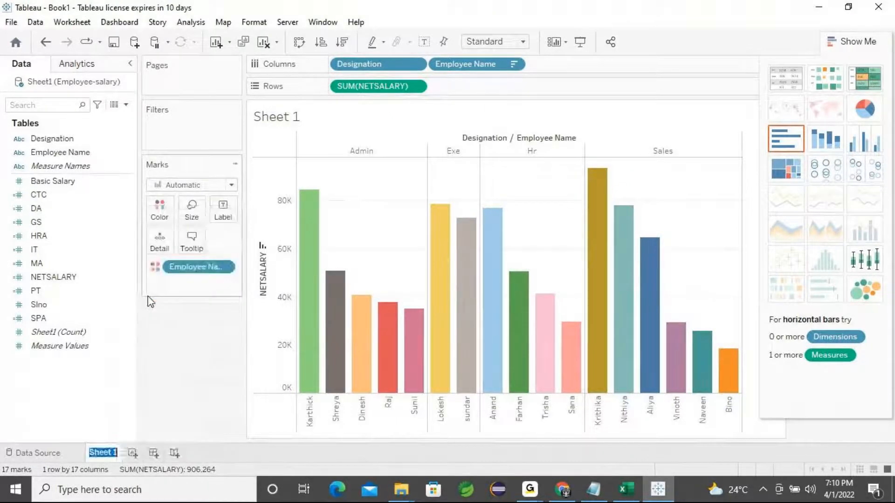
type("NETSA")
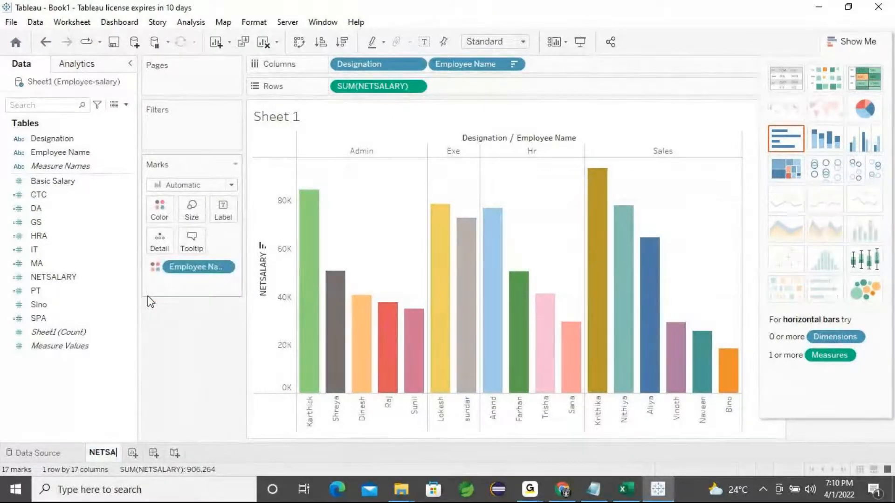
type("LARYC-")
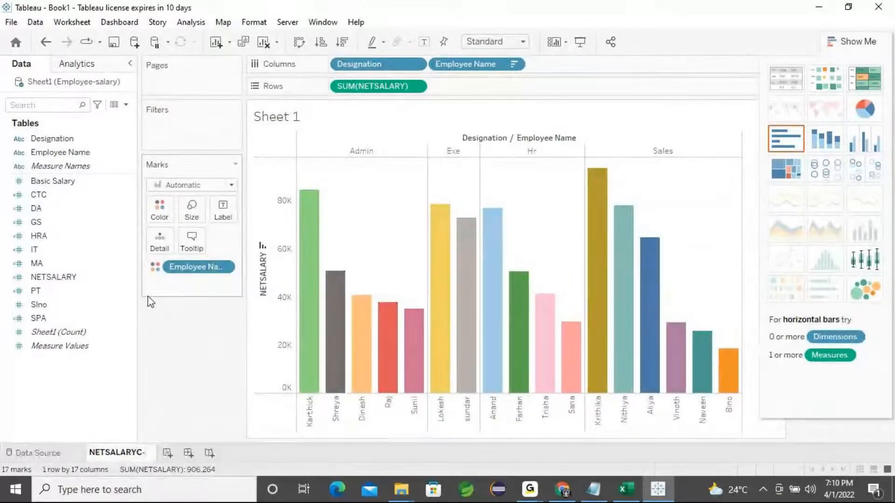
key("BackSpace")
key("BackSpace")
type("-CHART")
key("Return")
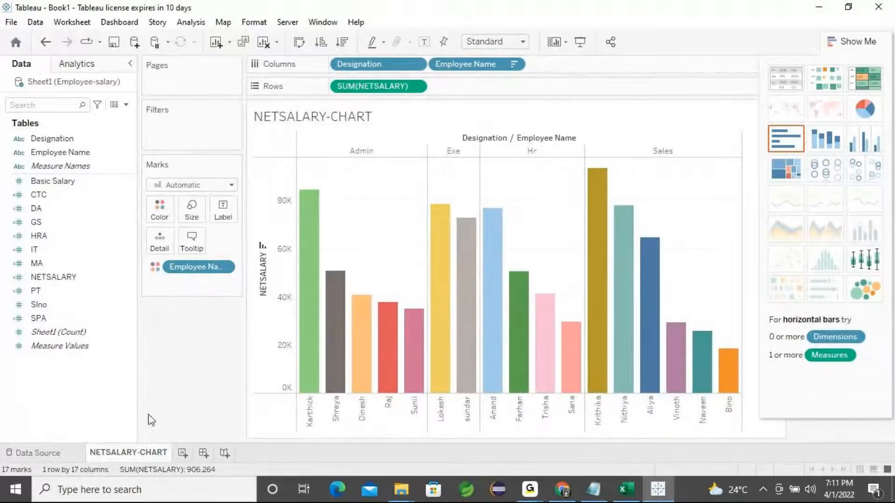
Step: Replace the sheet-name placeholder in the chart title with the text NET SALARY-CHART
double_click(321, 126)
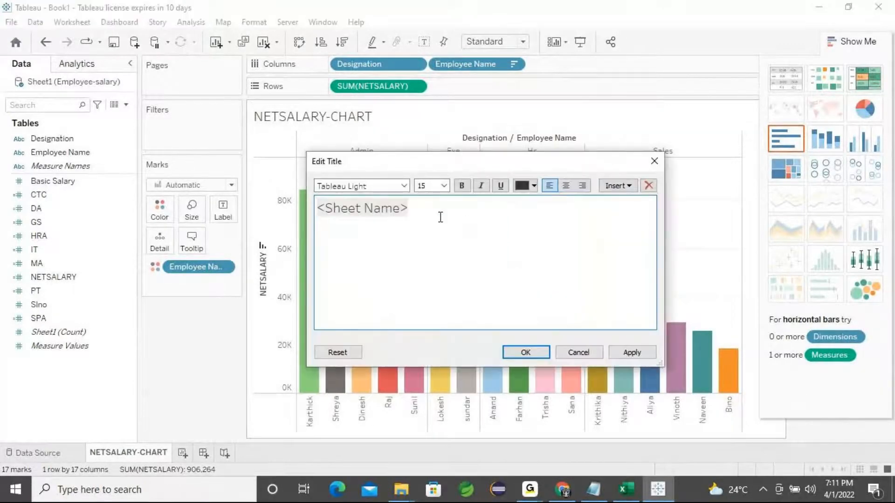
left_click(389, 255)
key("BackSpace")
key("BackSpace")
key("BackSpace")
key("BackSpace")
key("BackSpace")
key("BackSpace")
key("BackSpace")
key("BackSpace")
key("BackSpace")
key("BackSpace")
key("BackSpace")
key("BackSpace")
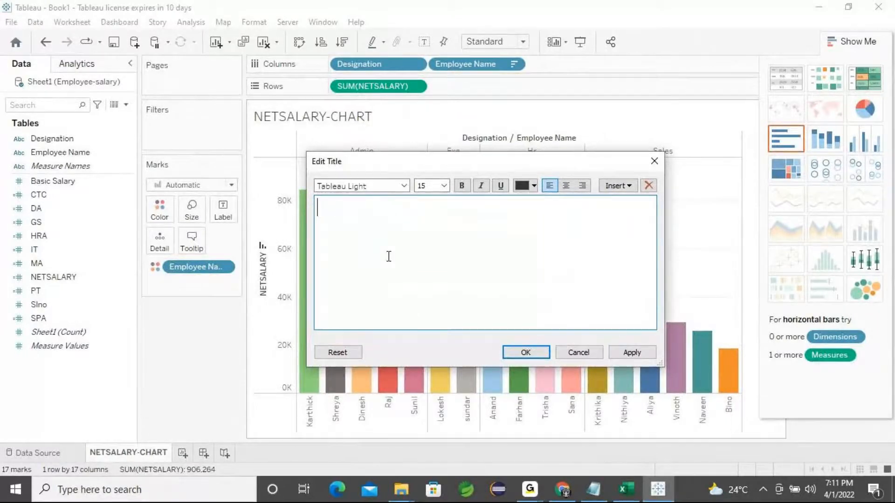
type("NET SALARY")
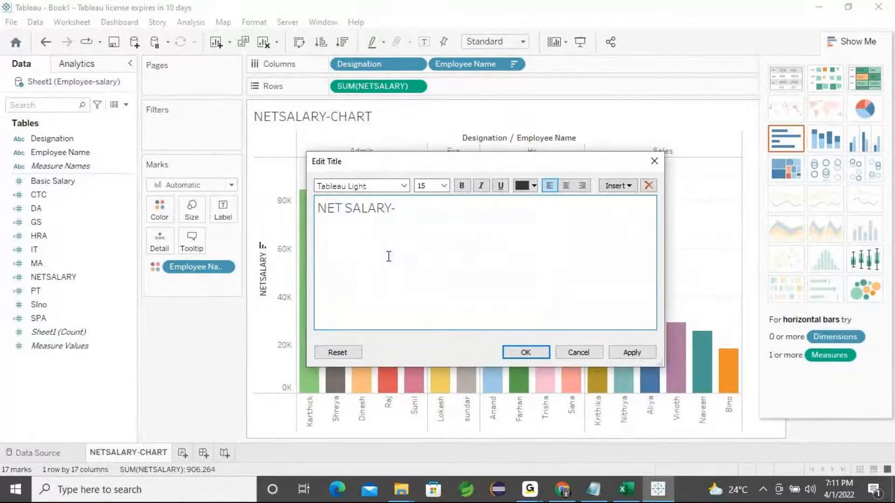
type("-CHART")
Step: Format the whole title text as bold, centred and lime green (#aaff00), and apply it to the chart
left_click_drag(461, 218, 315, 218)
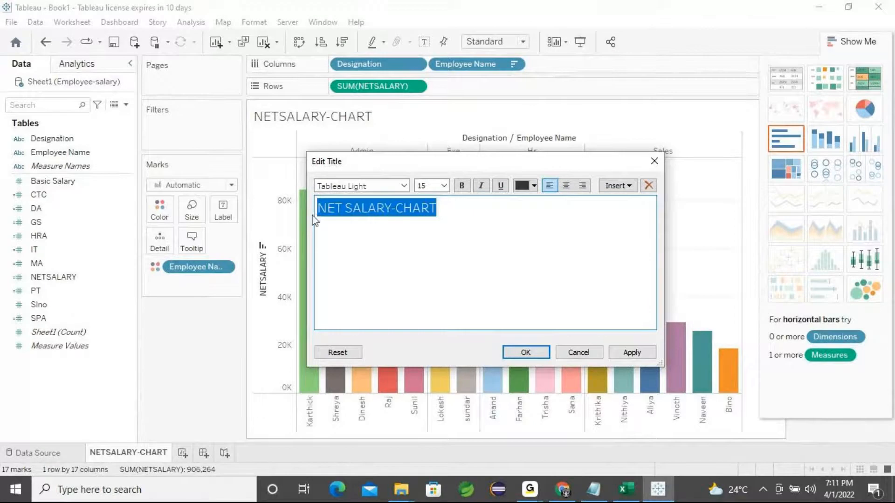
left_click(467, 191)
left_click(565, 186)
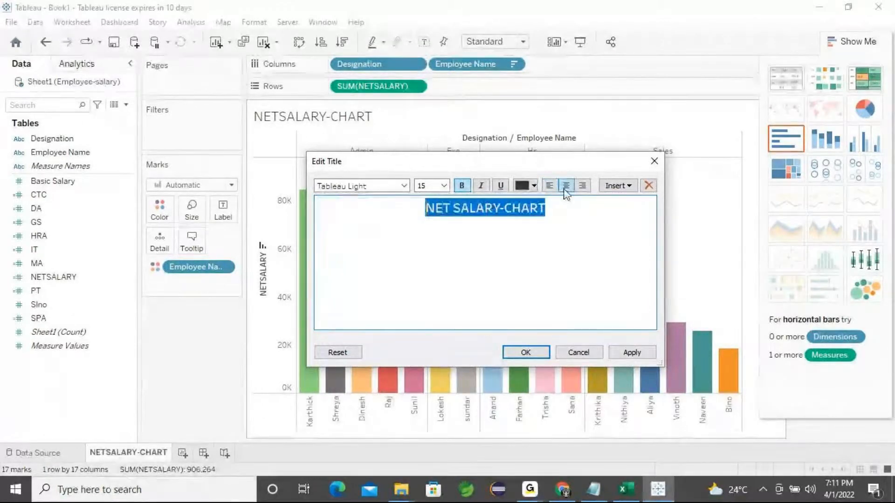
left_click(533, 186)
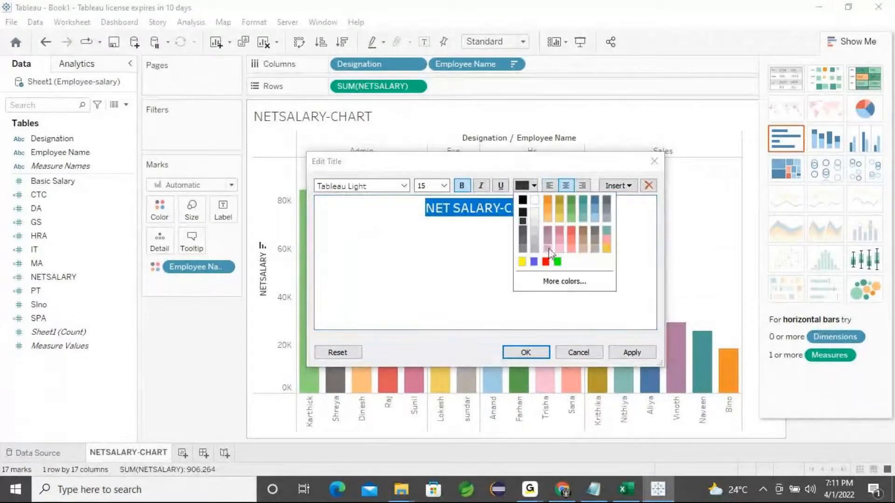
left_click(564, 281)
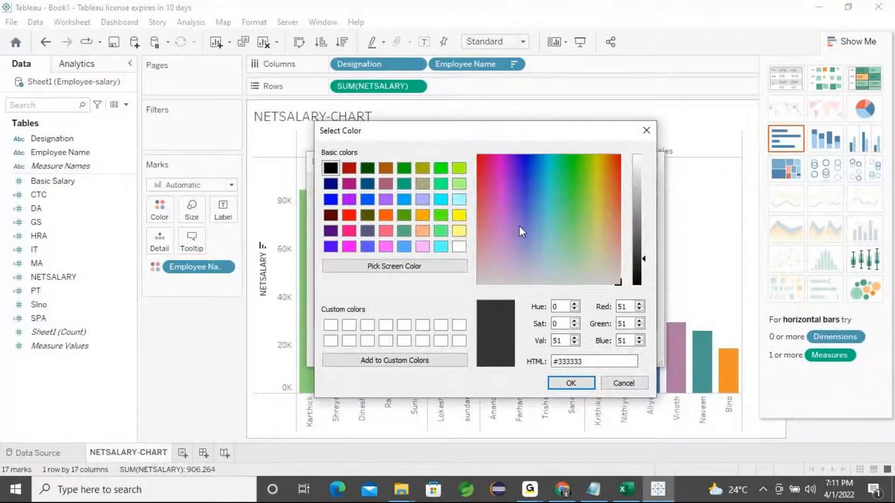
left_click(458, 168)
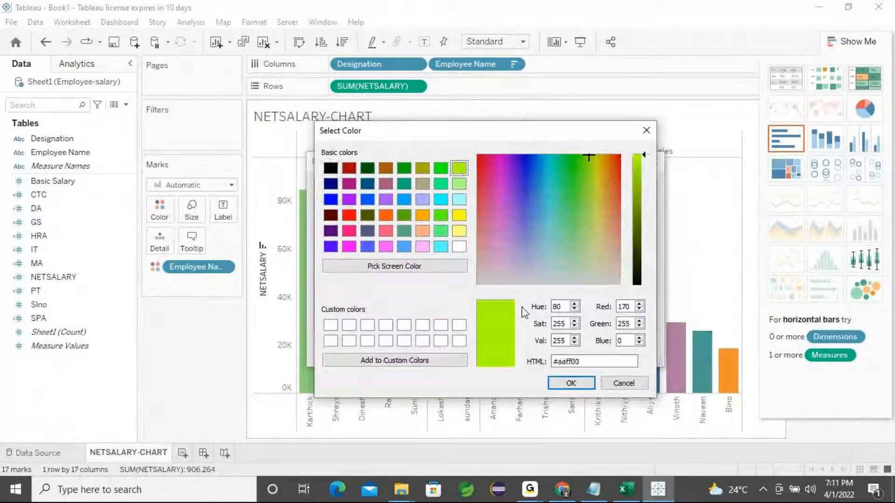
left_click(567, 387)
left_click(630, 352)
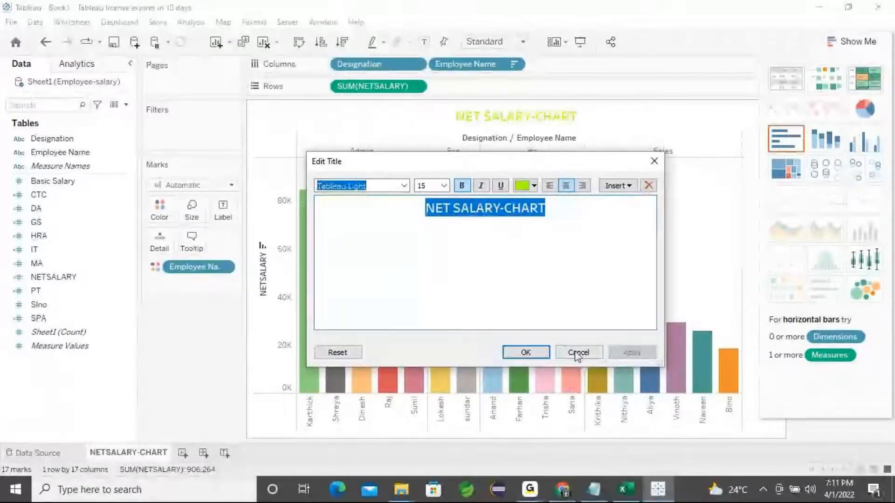
Step: Remove the bold formatting from the chart title and apply the change
left_click(462, 186)
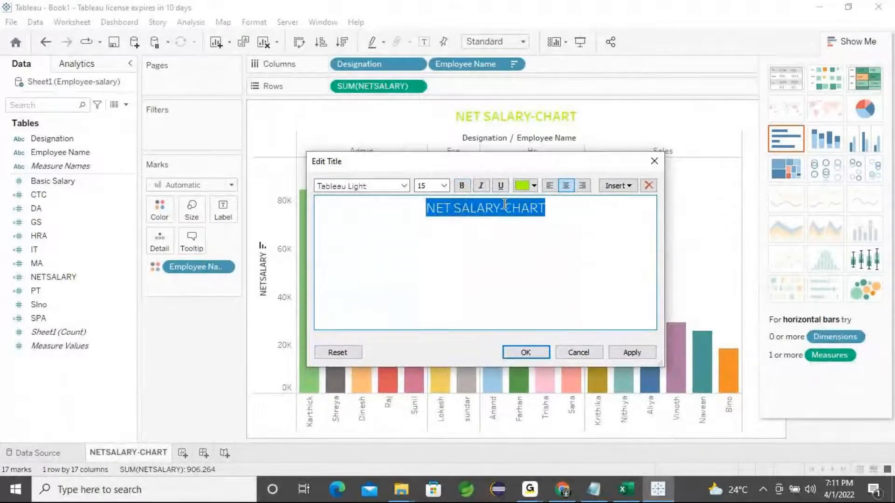
left_click(630, 354)
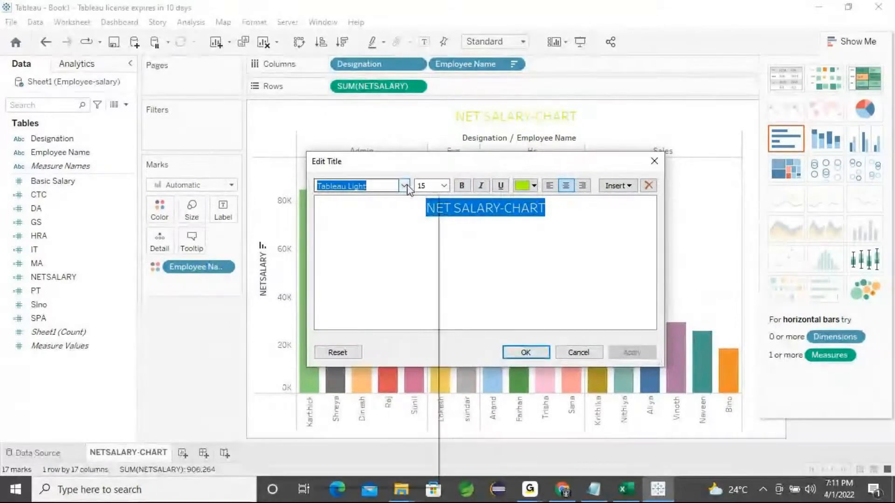
key("ctrl+b")
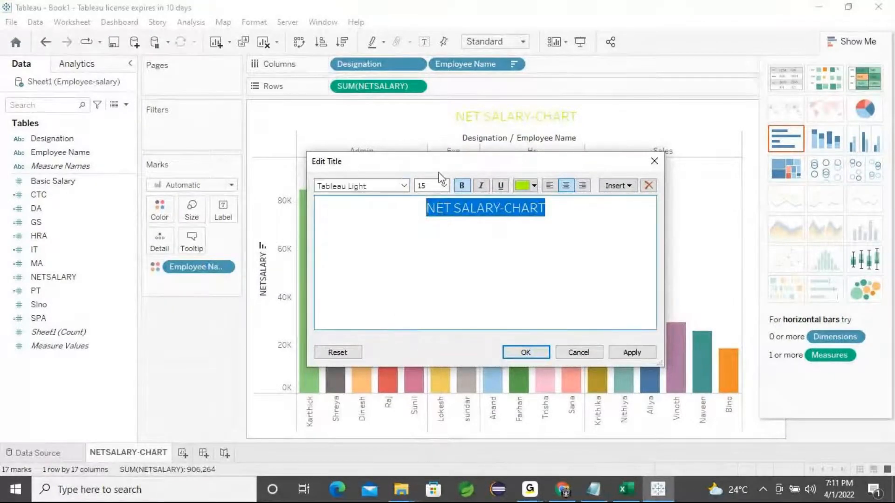
Step: Set the chart title's font to Tw Cen MT Condensed Extra Bold at size 28 and accept the title
left_click(404, 185)
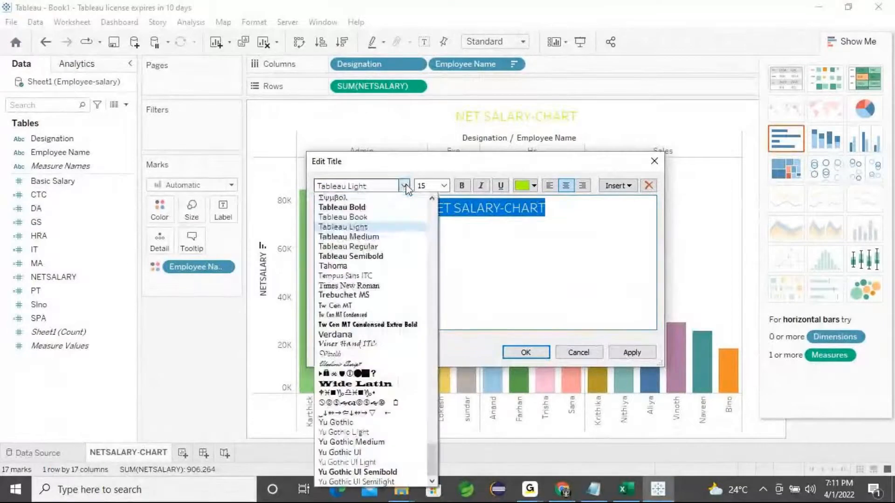
left_click(372, 324)
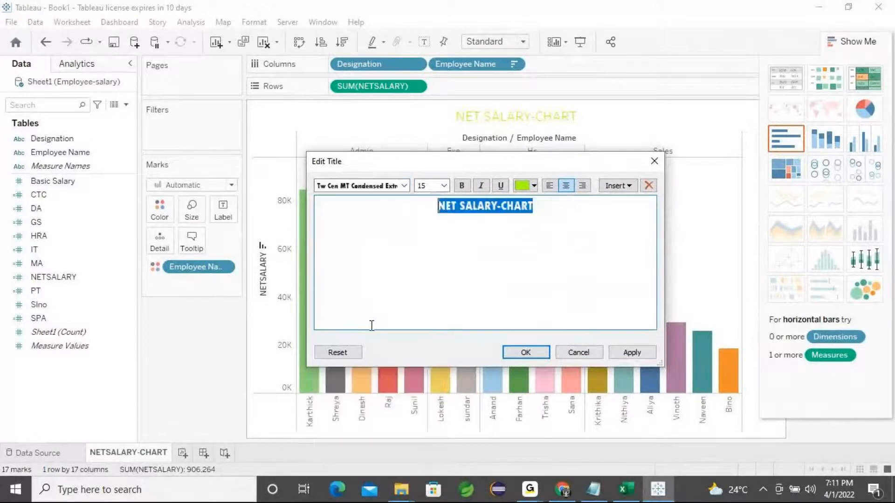
left_click(443, 186)
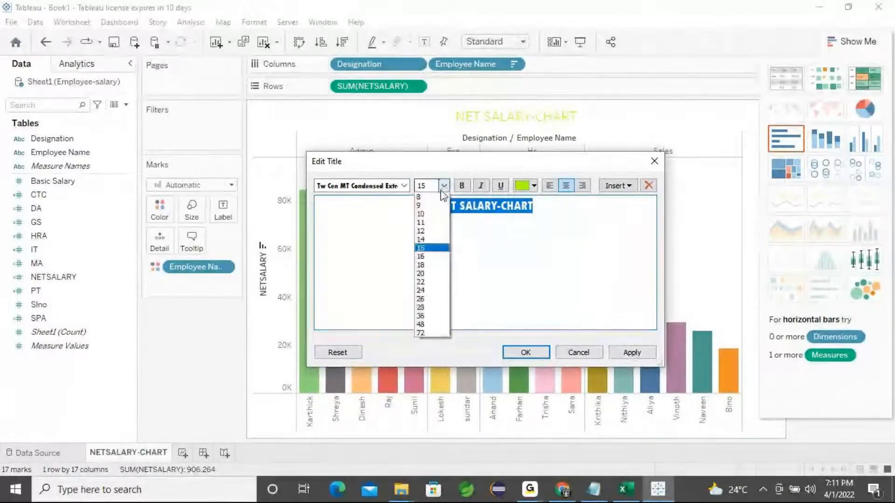
left_click(427, 308)
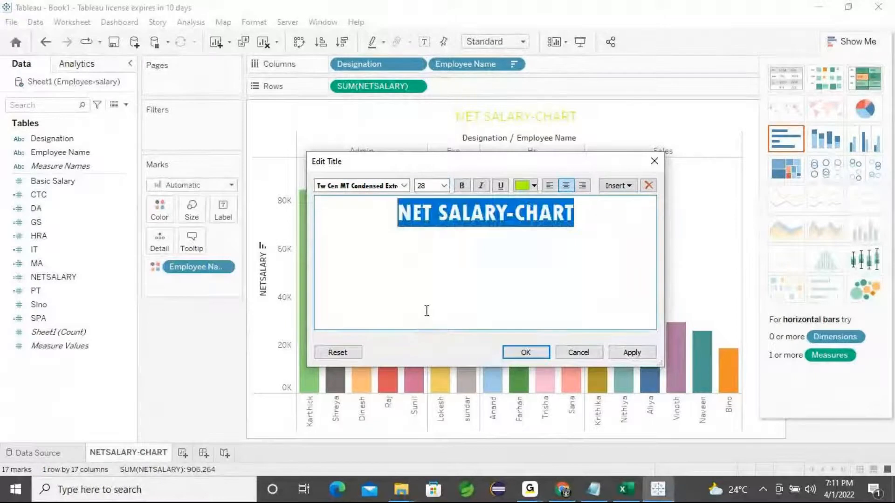
left_click(622, 354)
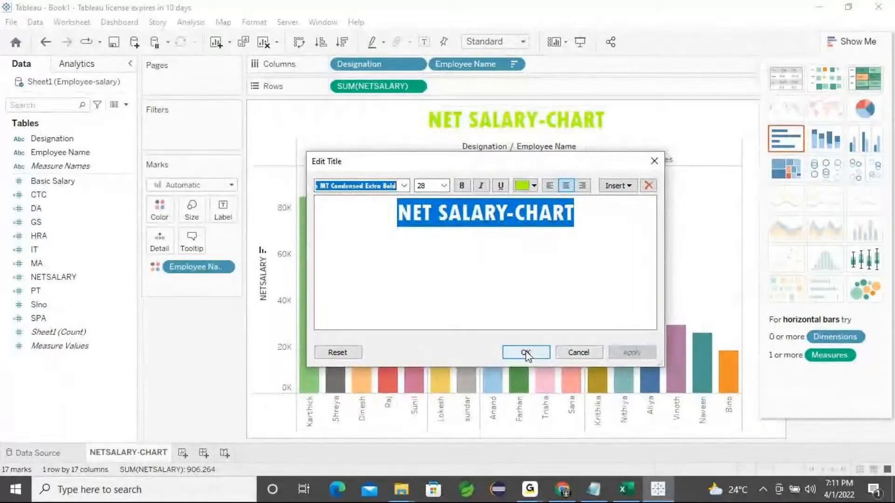
left_click(526, 352)
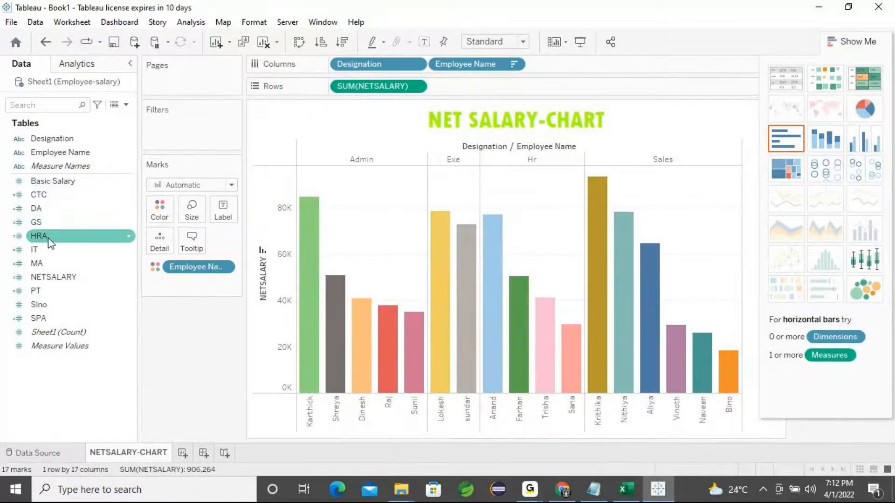
Step: Label the bars with their NETSALARY values
left_click_drag(52, 278, 220, 209)
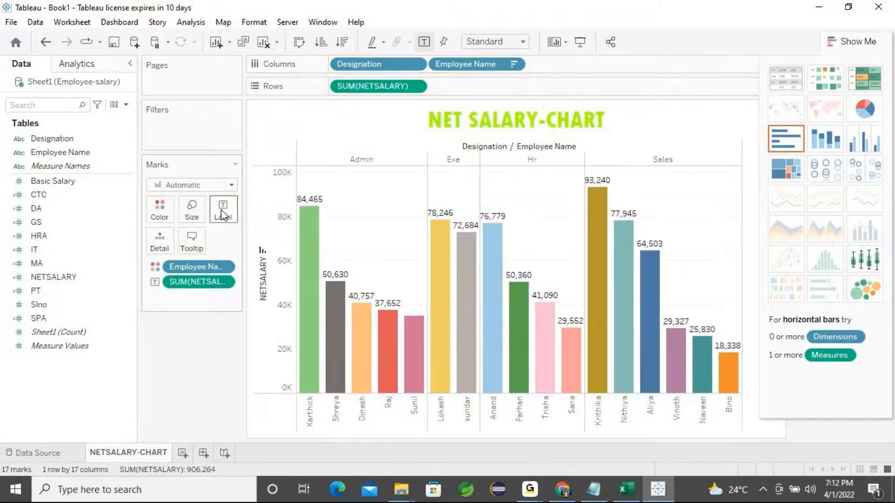
mouse_move(325, 266)
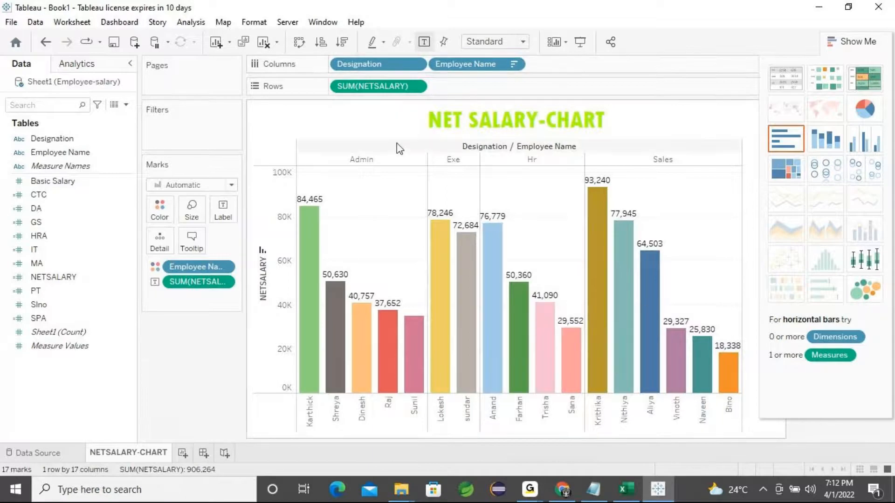
mouse_move(731, 397)
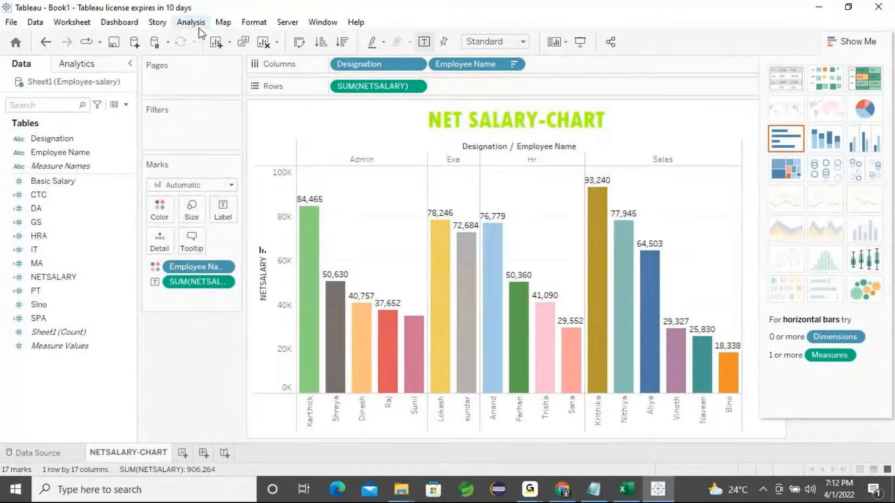
Step: Set the default worksheet shading to black
left_click(260, 27)
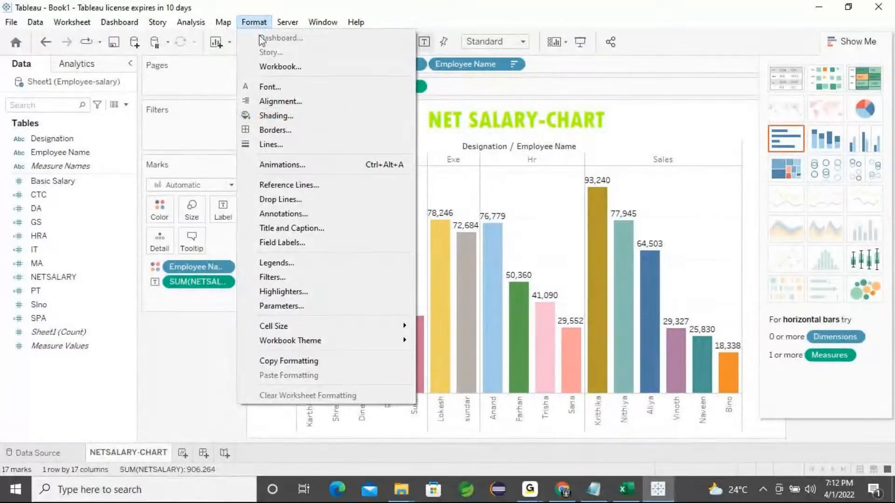
left_click(276, 115)
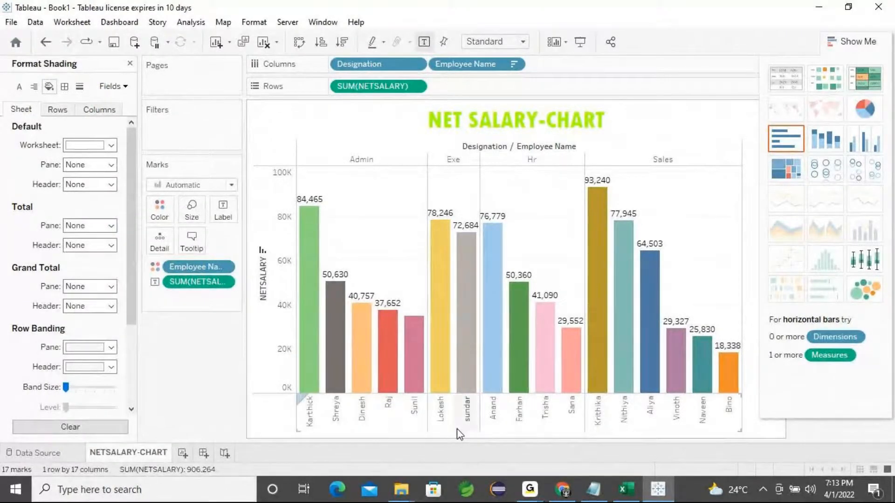
left_click(111, 145)
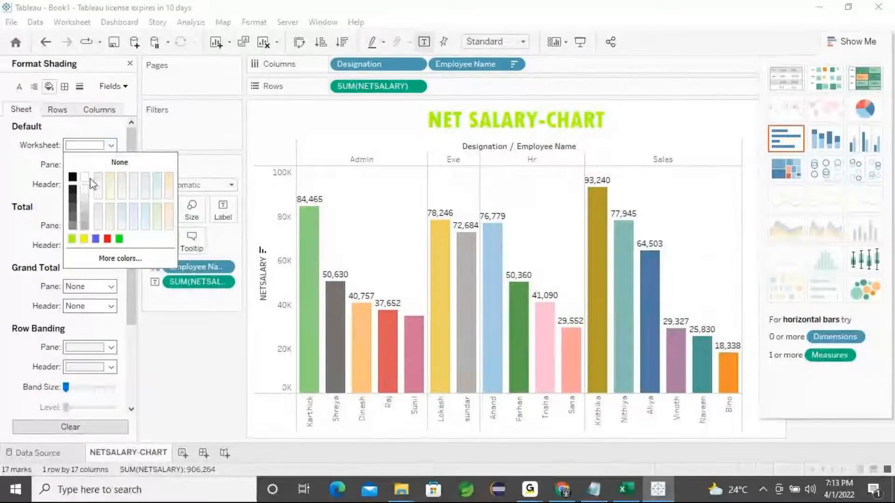
left_click(73, 177)
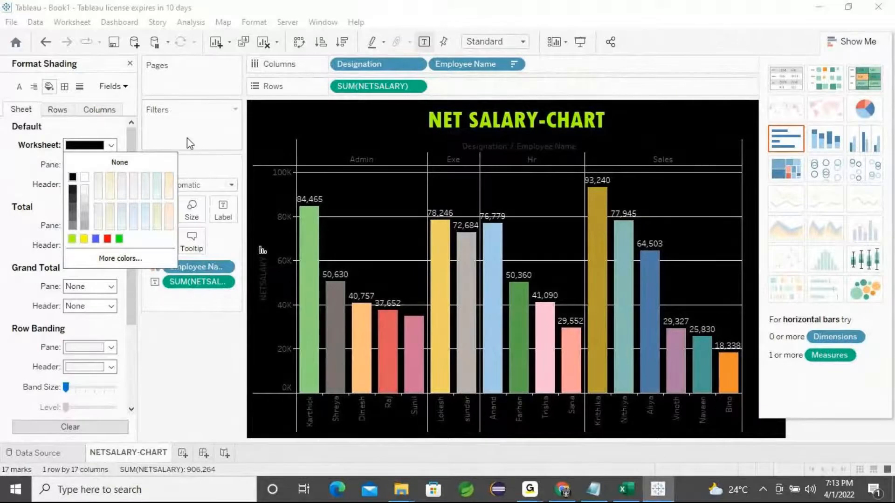
left_click(10, 168)
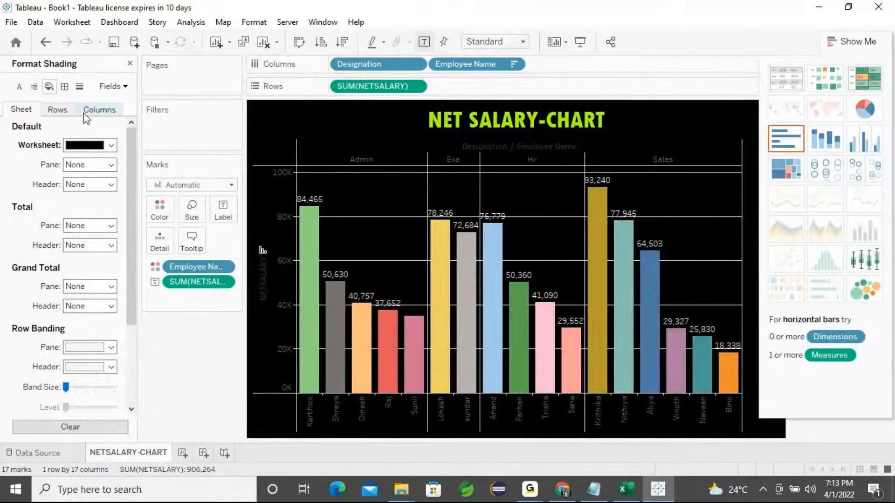
Step: Set the default header shading of the Designation field to lime green
left_click(125, 86)
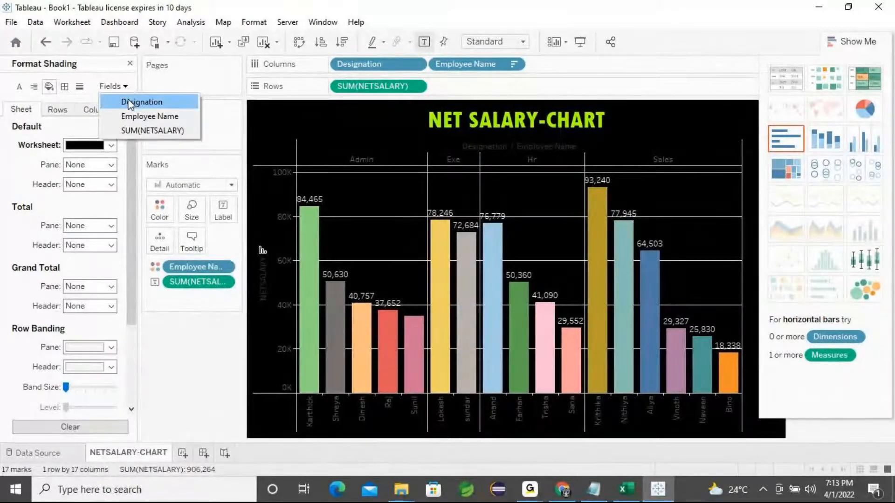
left_click(129, 103)
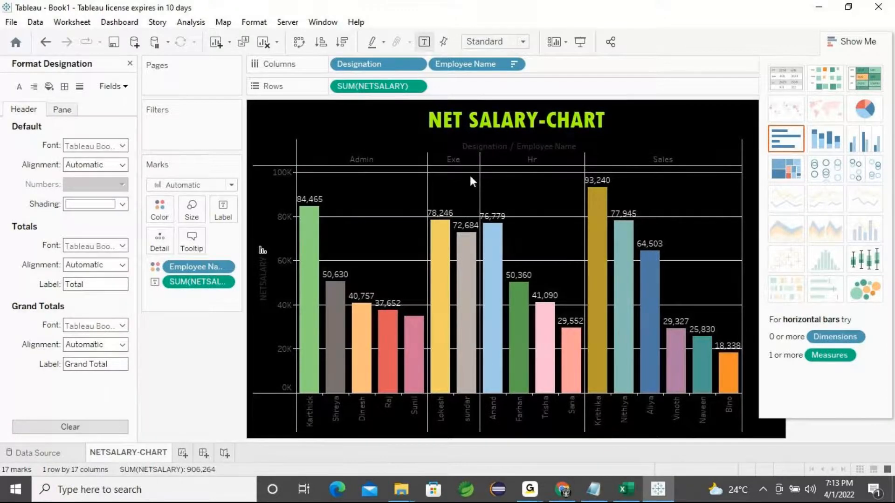
left_click(122, 205)
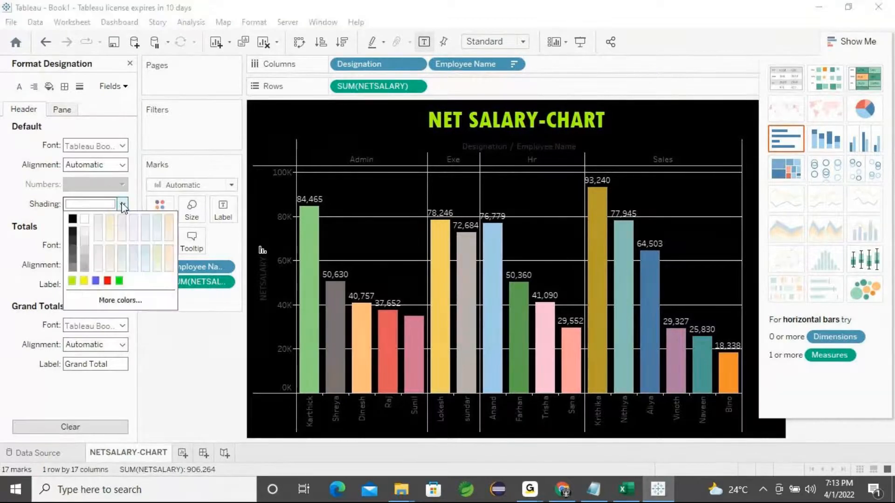
left_click(107, 280)
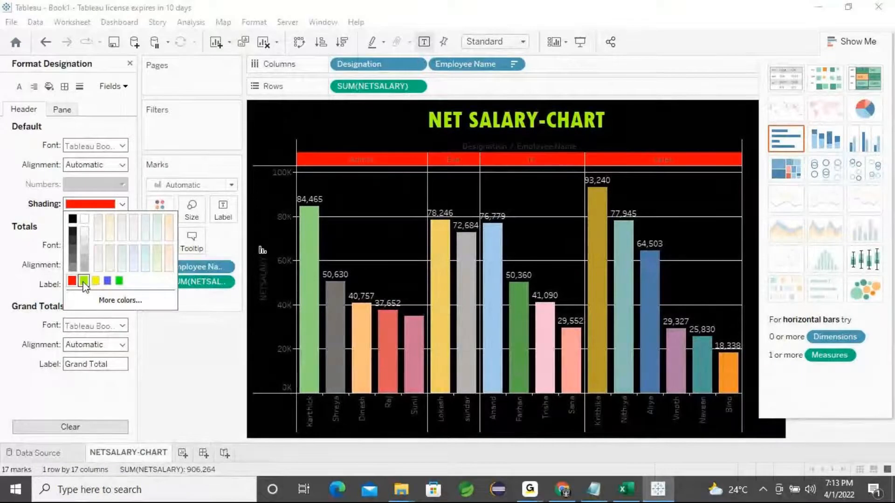
left_click(84, 281)
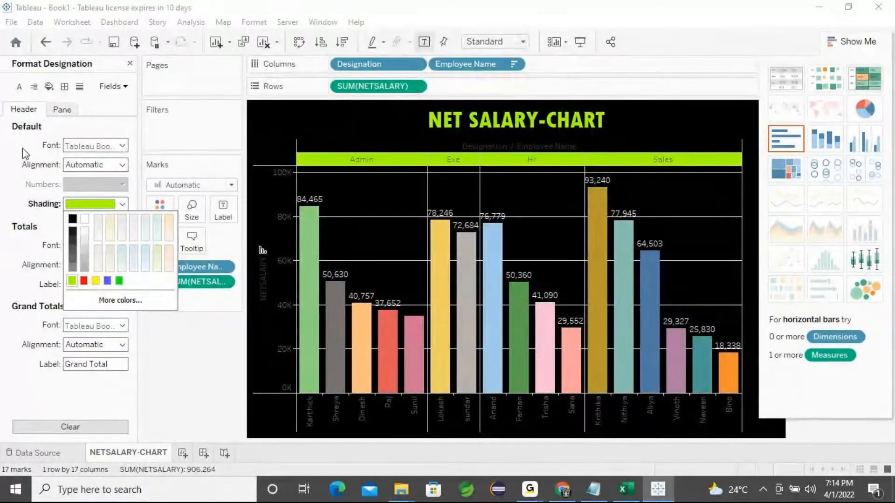
left_click(10, 141)
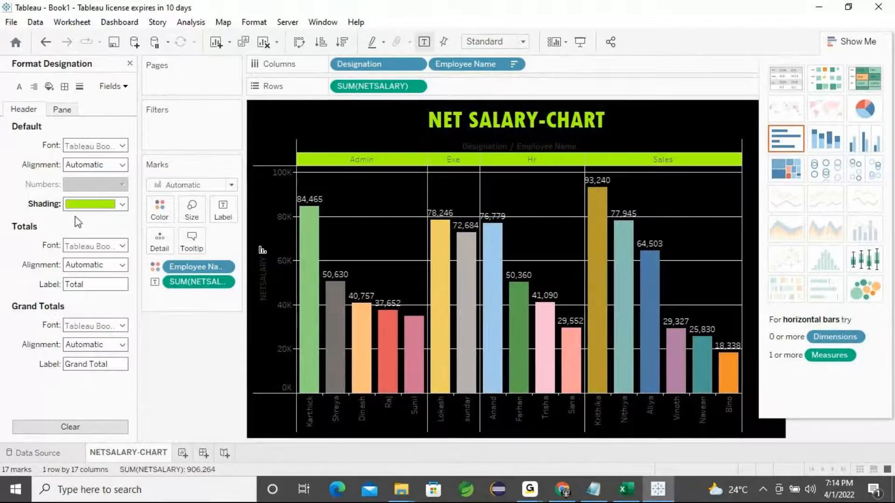
Step: Set the horizontal alignment of the Designation field's totals header to Center
left_click(122, 269)
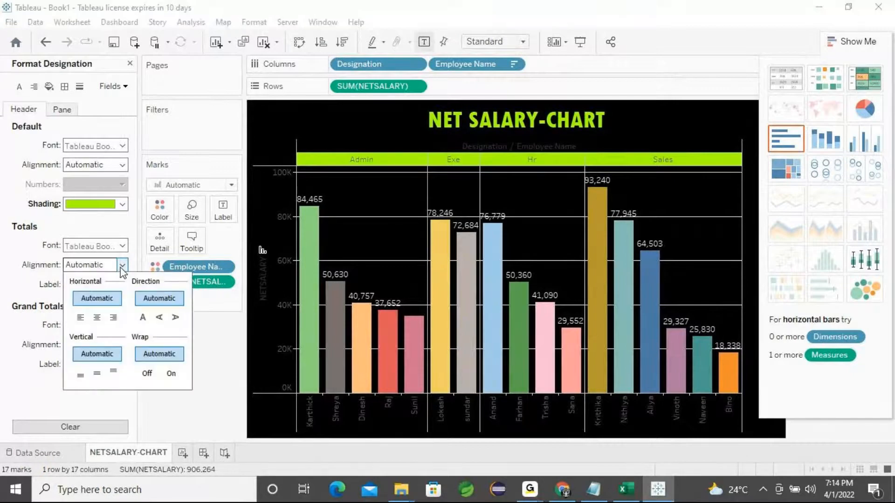
left_click(98, 318)
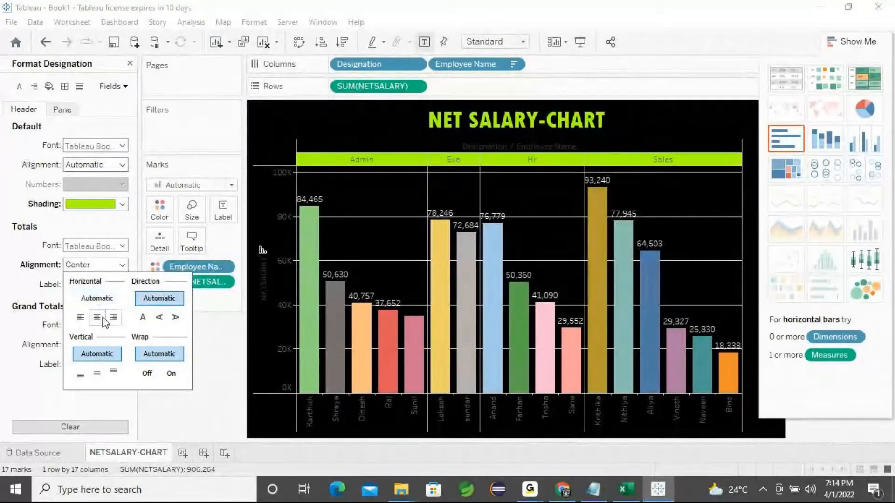
left_click(81, 318)
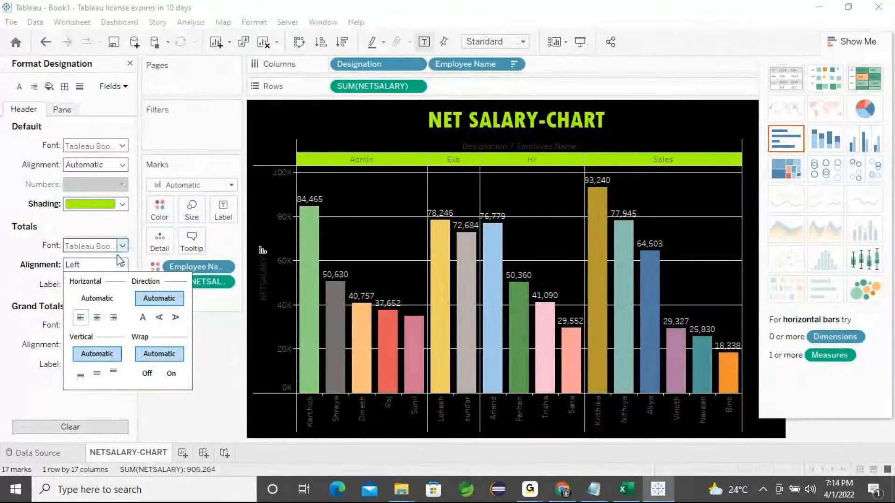
left_click(97, 317)
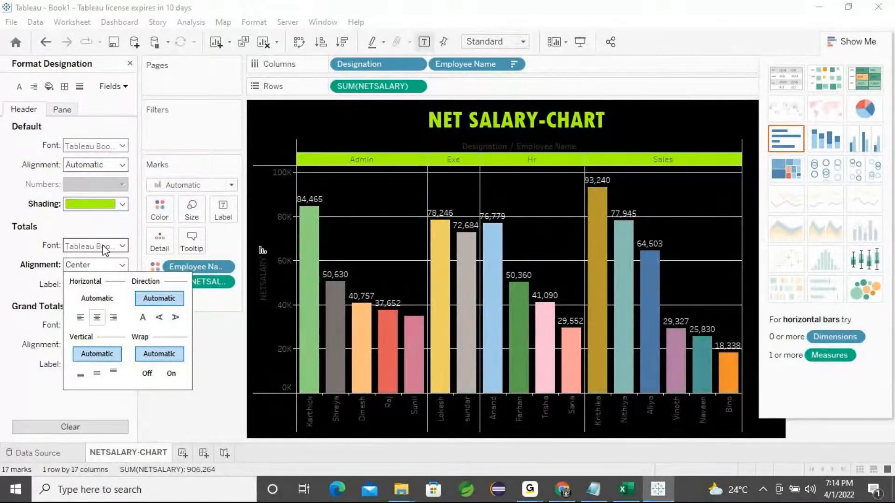
left_click(102, 230)
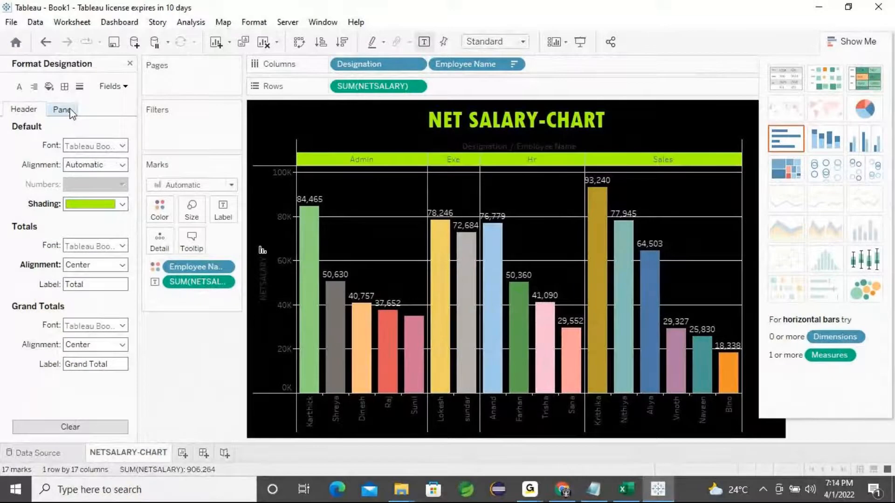
Step: Set the default header shading of the Employee Name field to lime green
left_click(120, 88)
left_click(135, 118)
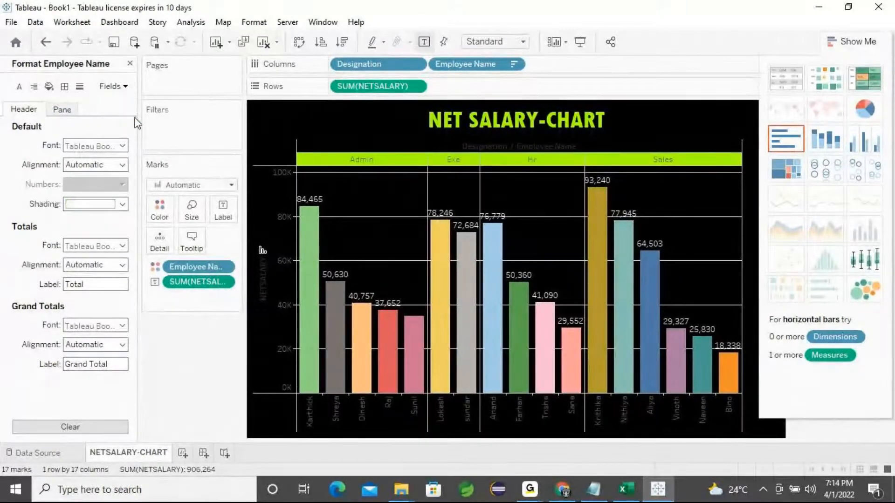
left_click(122, 205)
left_click(74, 281)
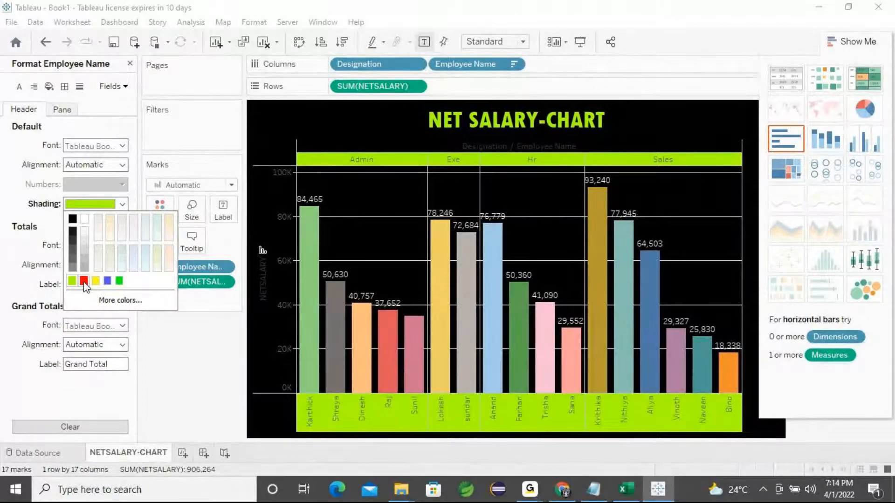
left_click(17, 360)
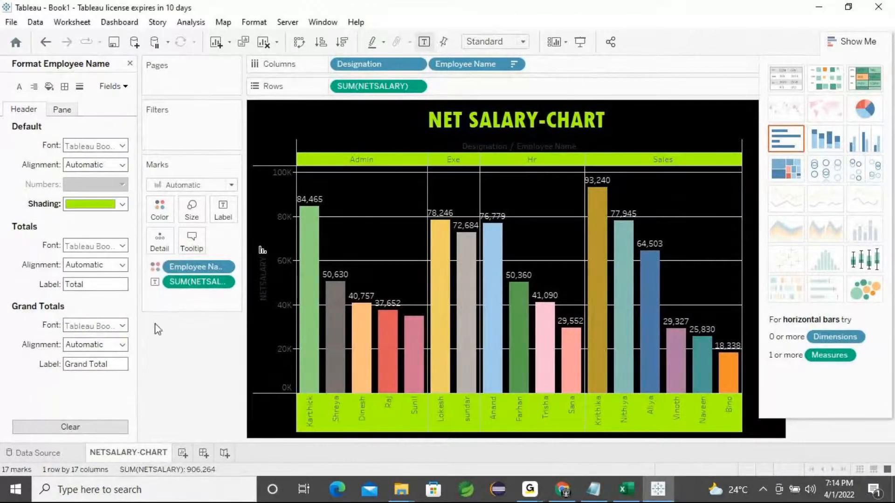
left_click(122, 326)
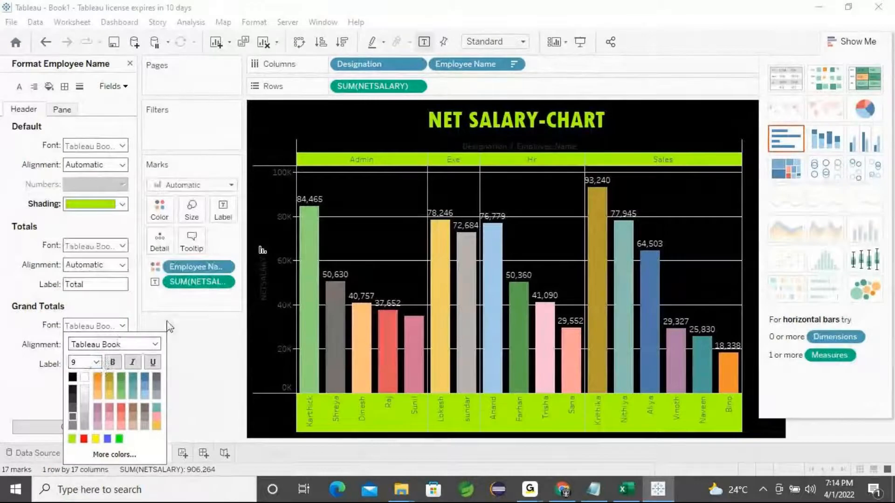
left_click(169, 326)
Step: Open the default header font settings for the Designation field
left_click(371, 161)
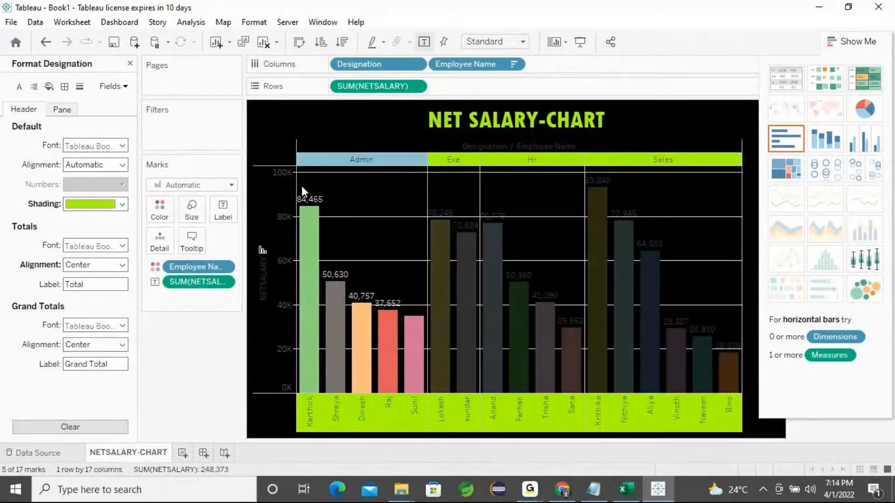
left_click(114, 86)
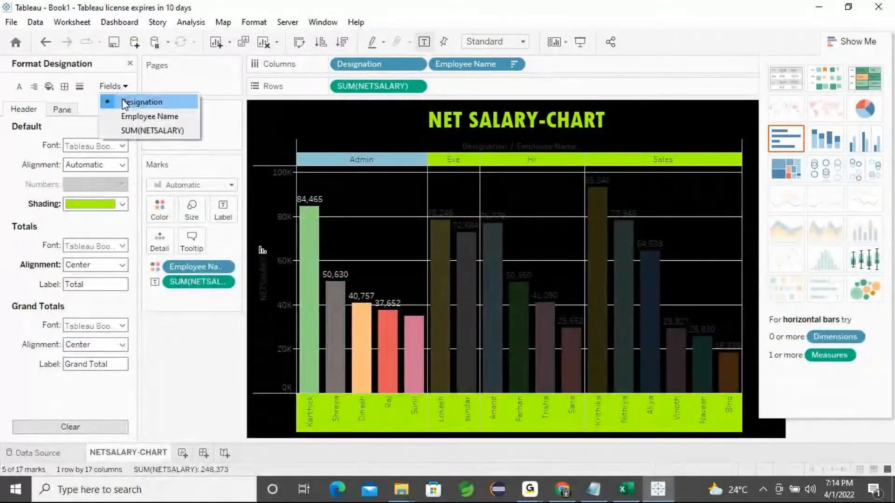
left_click(134, 103)
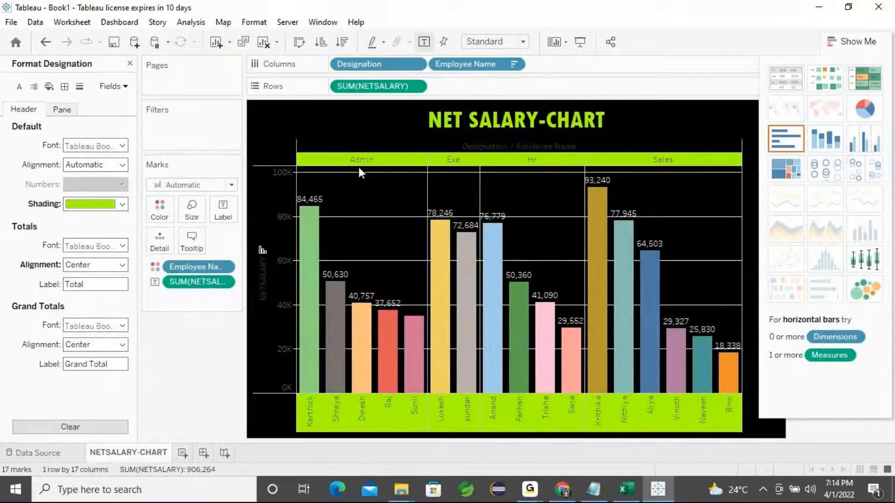
left_click(113, 86)
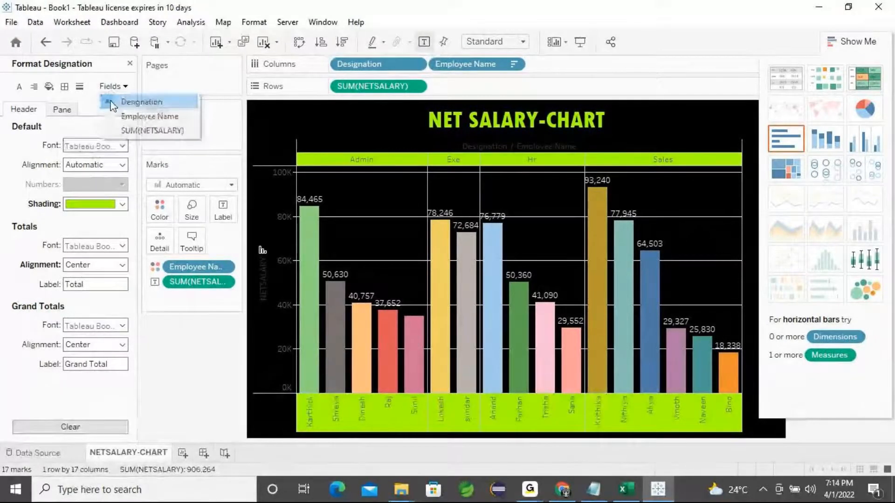
left_click(112, 102)
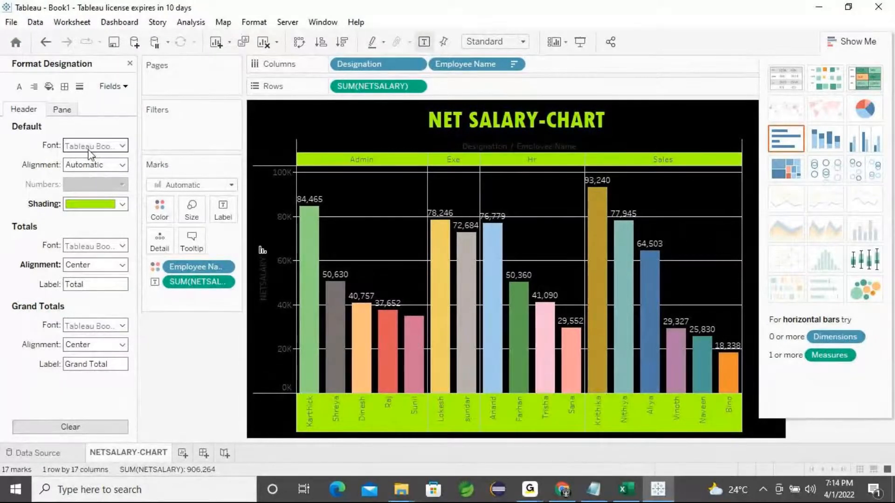
left_click(122, 147)
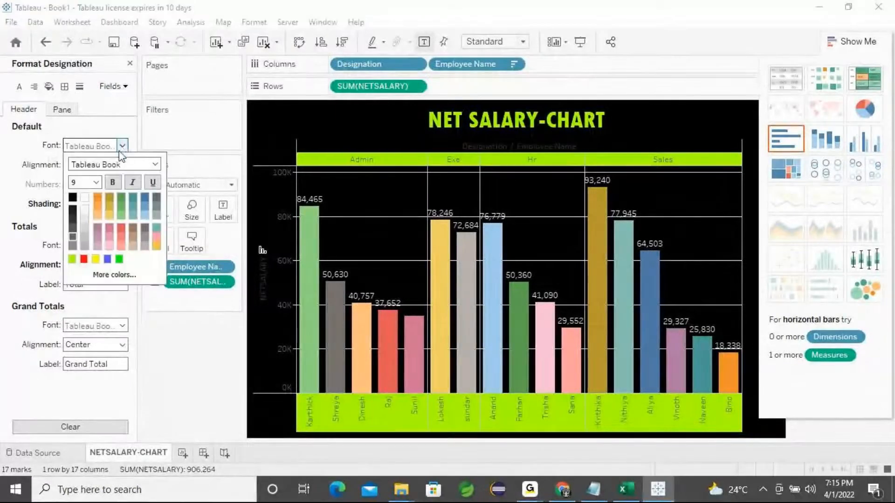
Step: Make the Designation header font bold and red, and set its size to 12
left_click(114, 182)
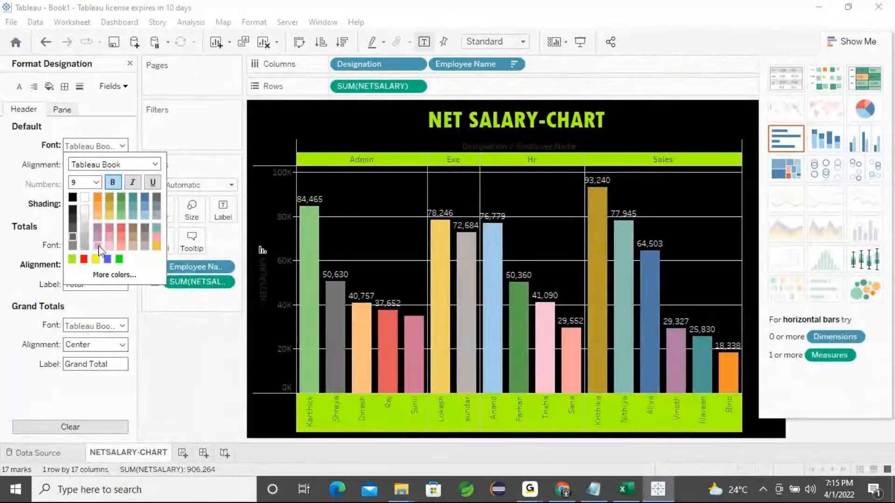
left_click(83, 259)
left_click(96, 182)
left_click(84, 230)
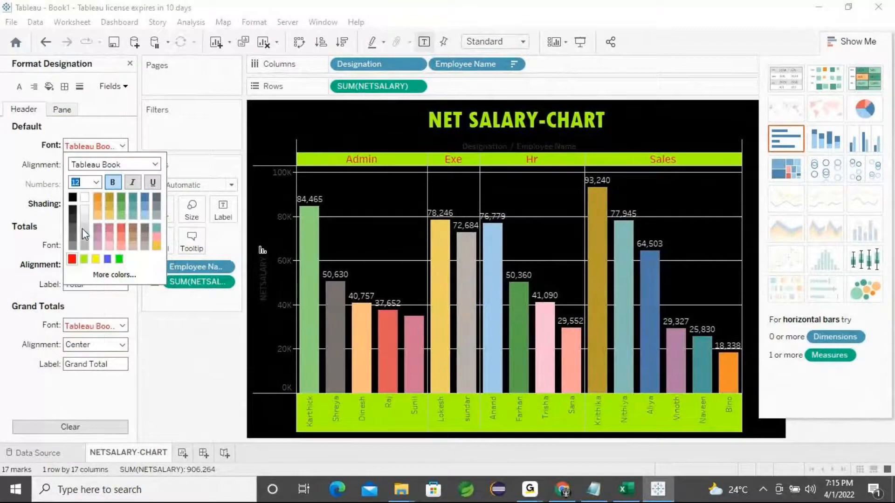
Step: Try Tableau Bold and Vivaldi as the Designation header typeface, and settle on Viner Hand ITC
left_click(155, 164)
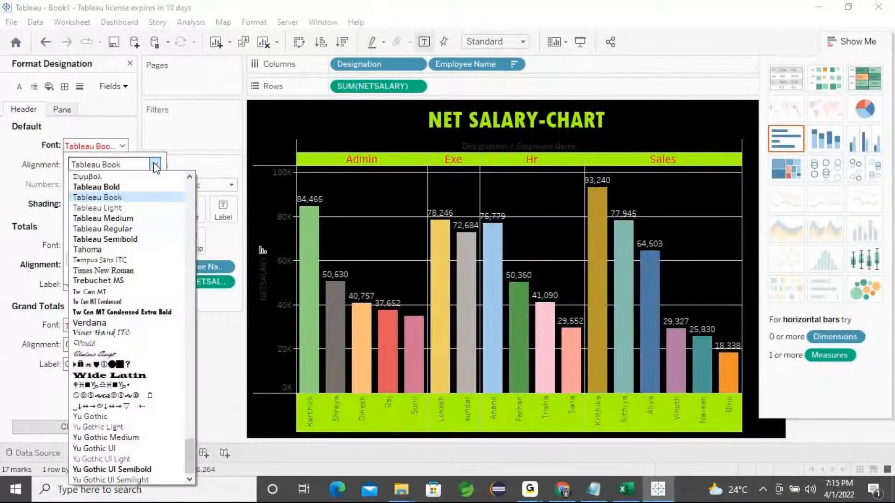
left_click(136, 187)
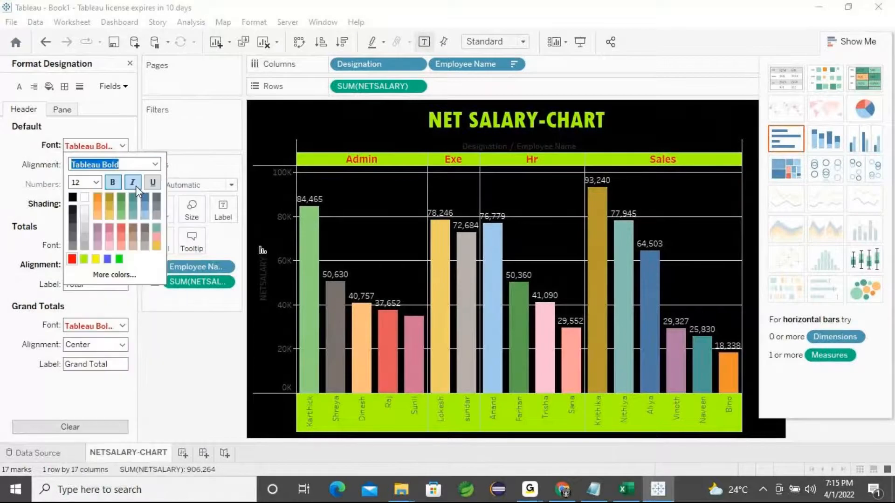
left_click(156, 167)
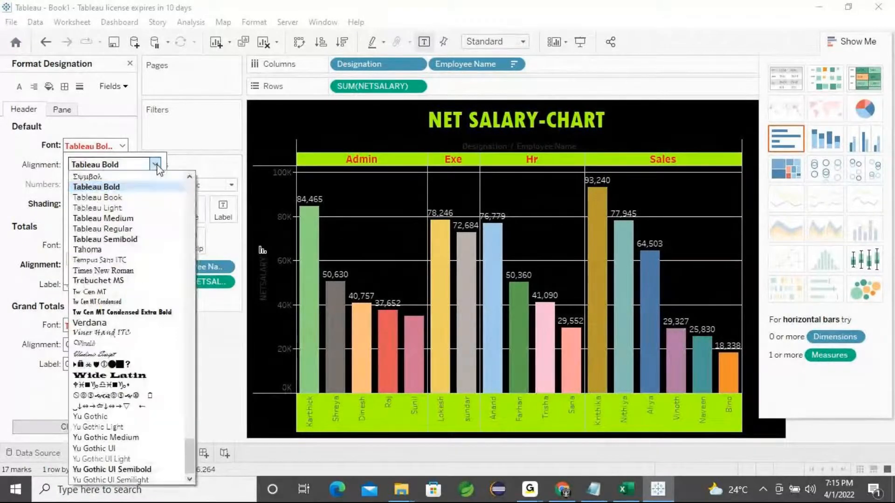
left_click(98, 345)
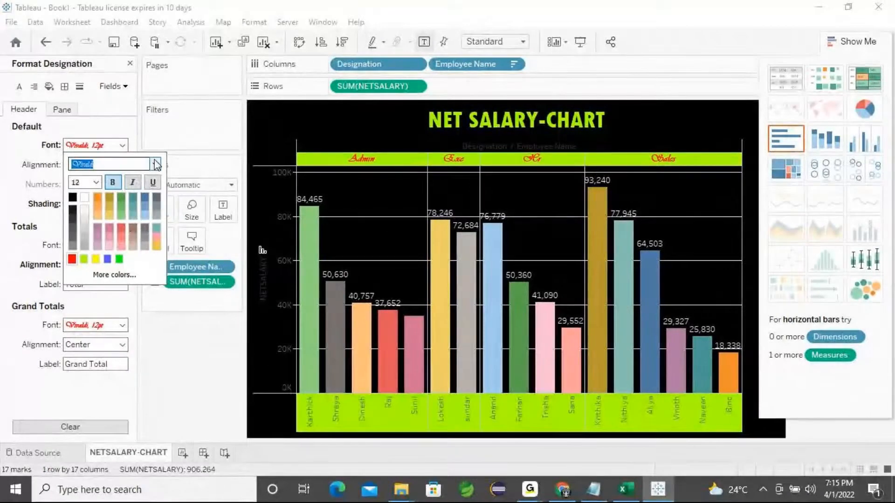
left_click(155, 164)
left_click(102, 332)
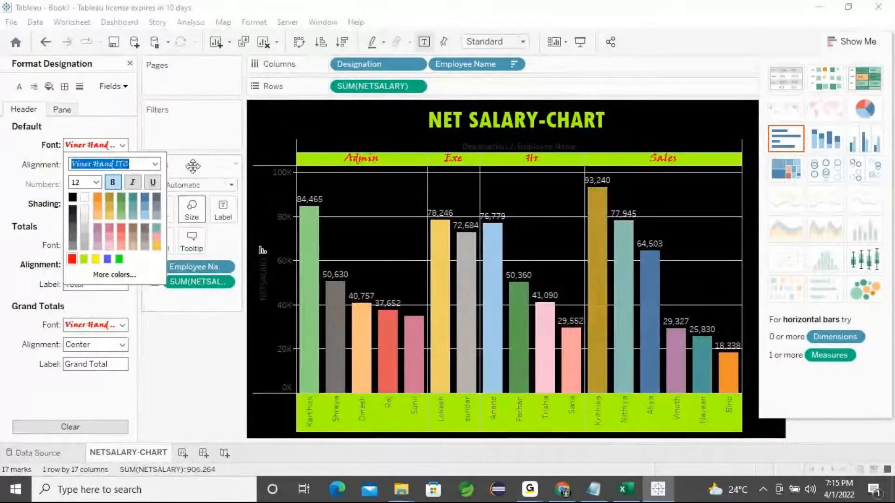
left_click(122, 108)
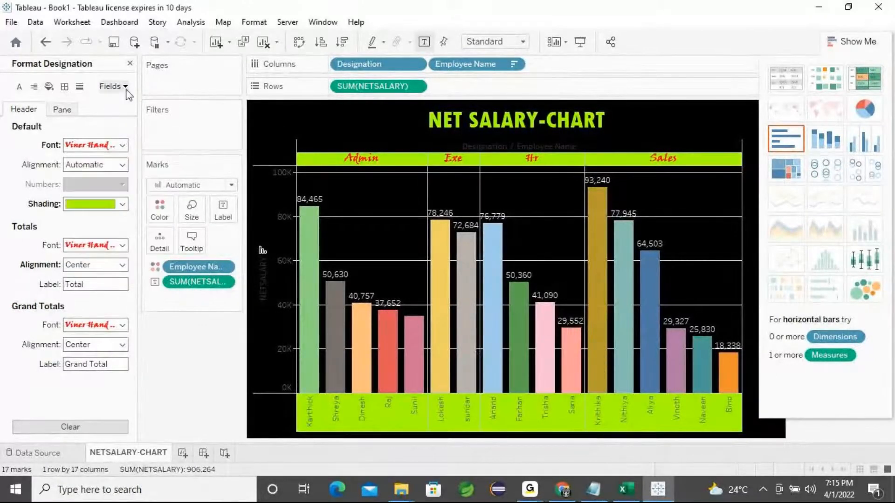
Step: Format the Employee Name header font as bold, red and size 12
left_click(125, 88)
left_click(128, 114)
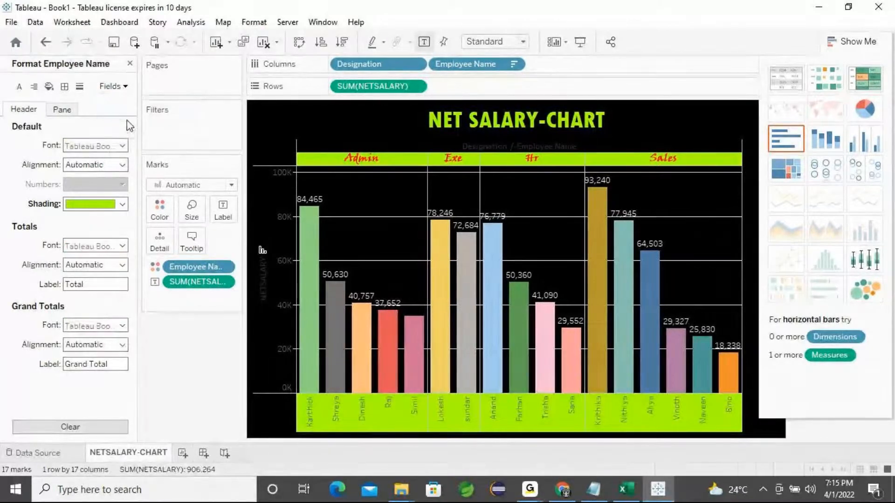
left_click(112, 147)
left_click(112, 183)
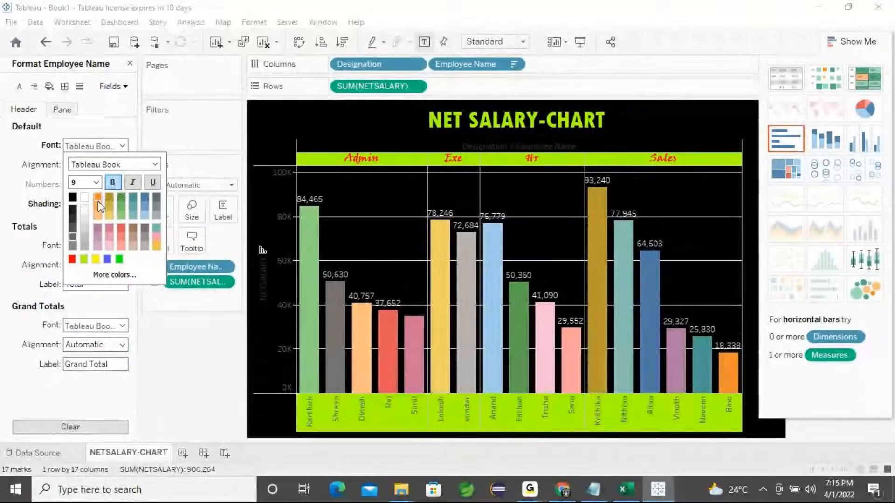
left_click(72, 259)
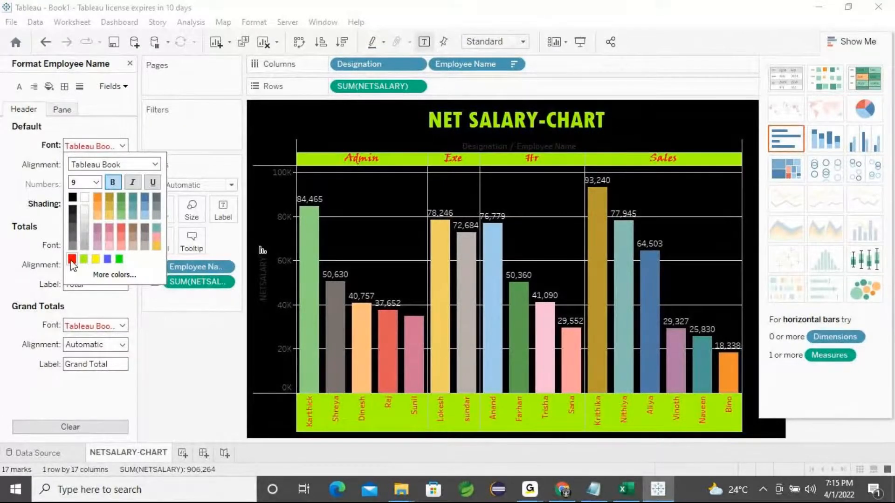
left_click(95, 184)
left_click(80, 228)
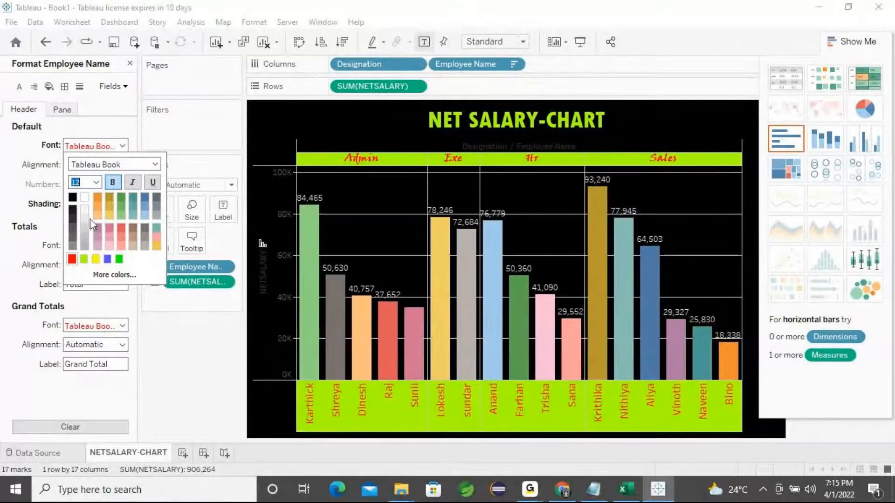
left_click(130, 106)
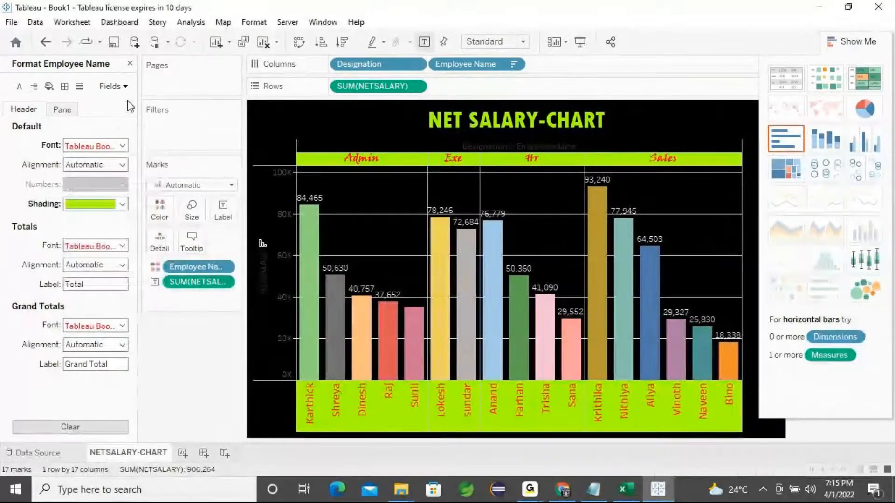
Step: Make the SUM(NETSALARY) pane's default font bold, trying red for its colour and settling on white
left_click(124, 87)
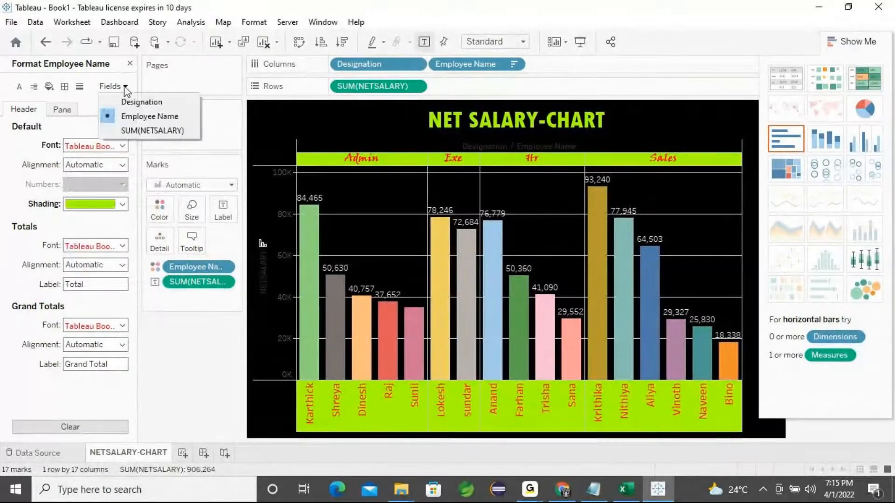
left_click(135, 131)
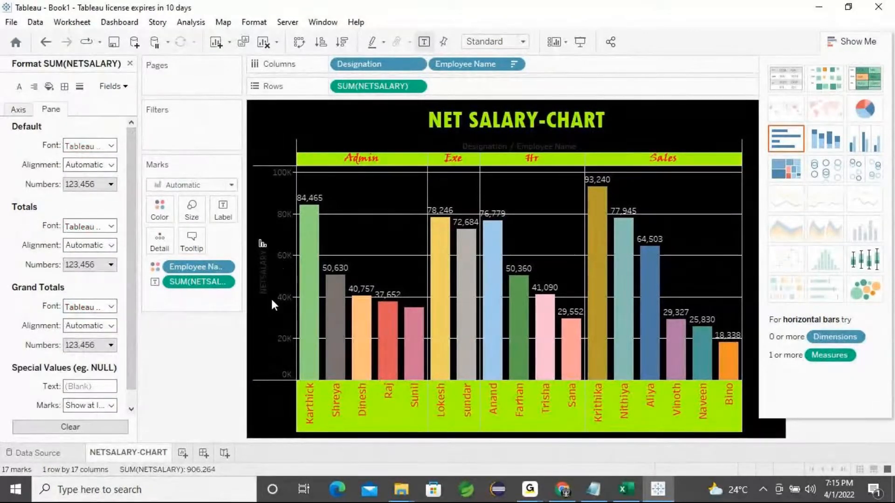
left_click(111, 146)
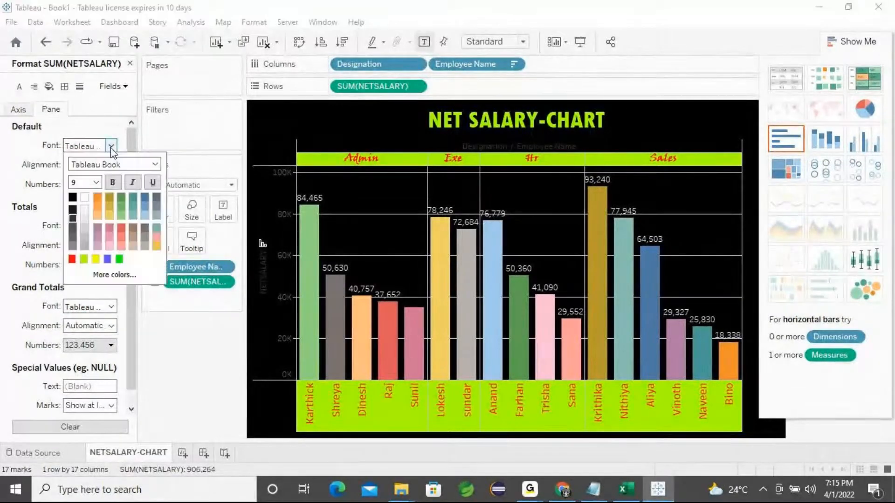
left_click(87, 198)
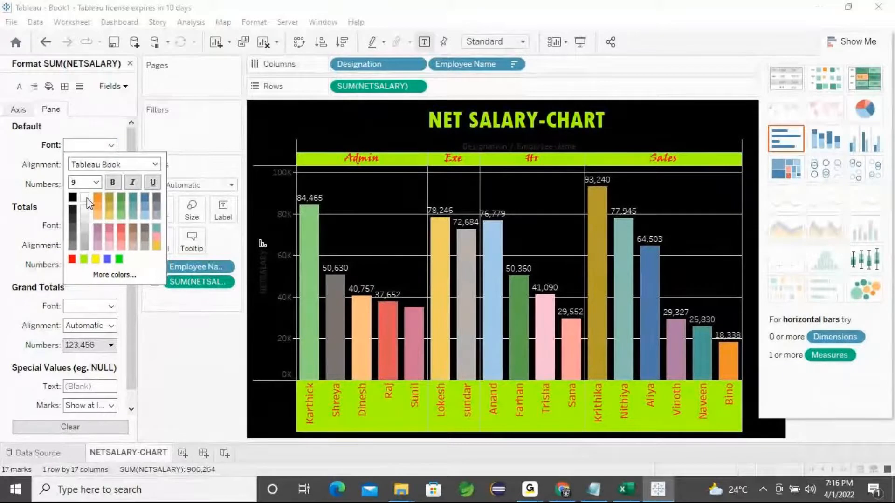
left_click(113, 182)
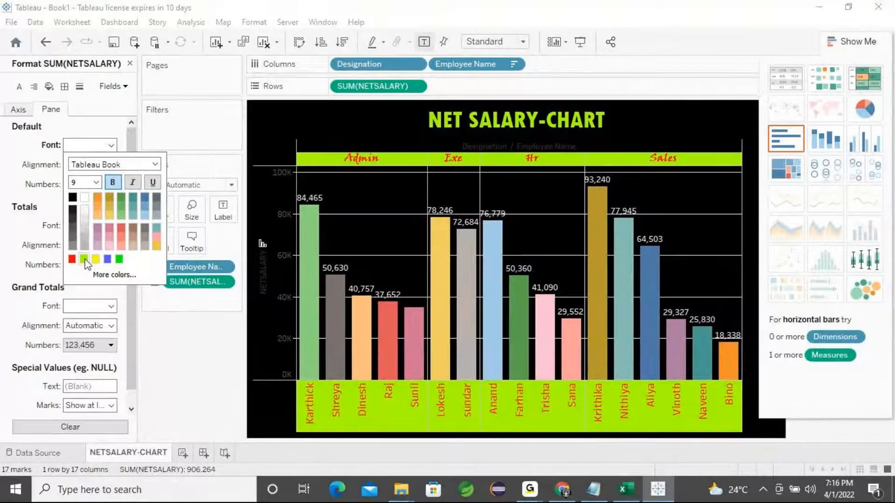
left_click(72, 260)
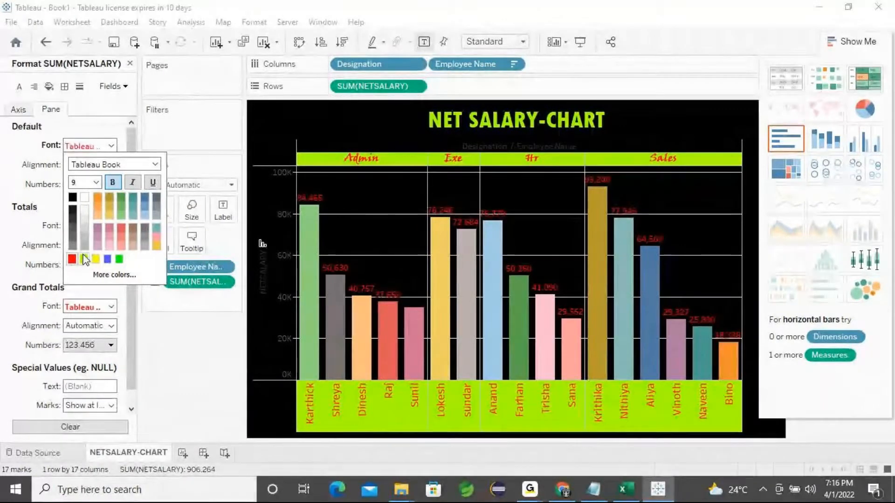
left_click(87, 202)
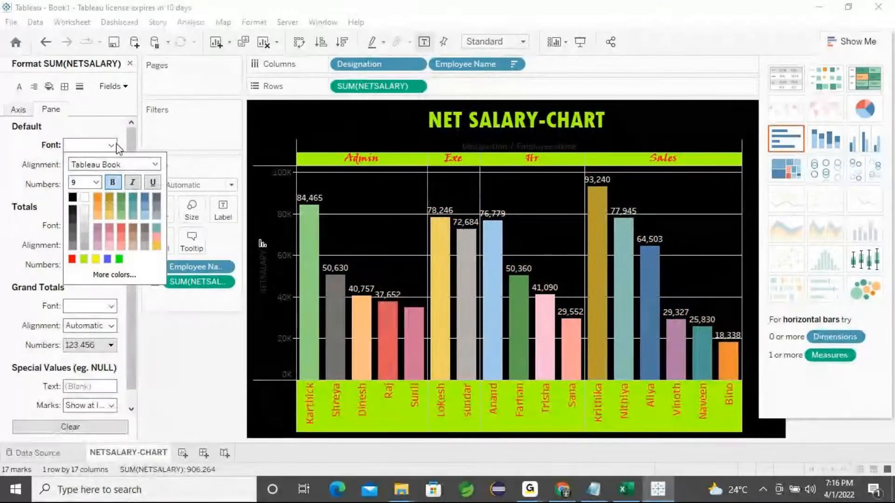
left_click(100, 124)
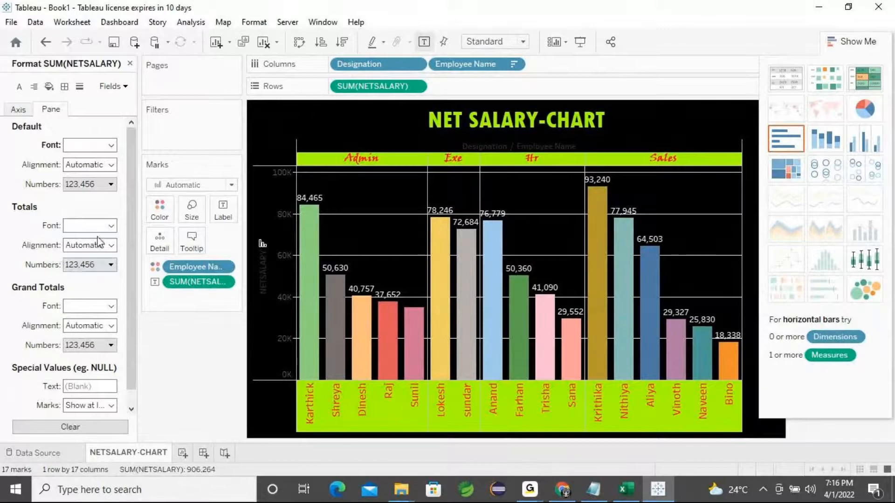
Step: Toggle the bold style of the Grand Totals font in the SUM(NETSALARY) pane format
scroll(107, 273, "down", 1)
left_click(131, 123)
left_click(111, 306)
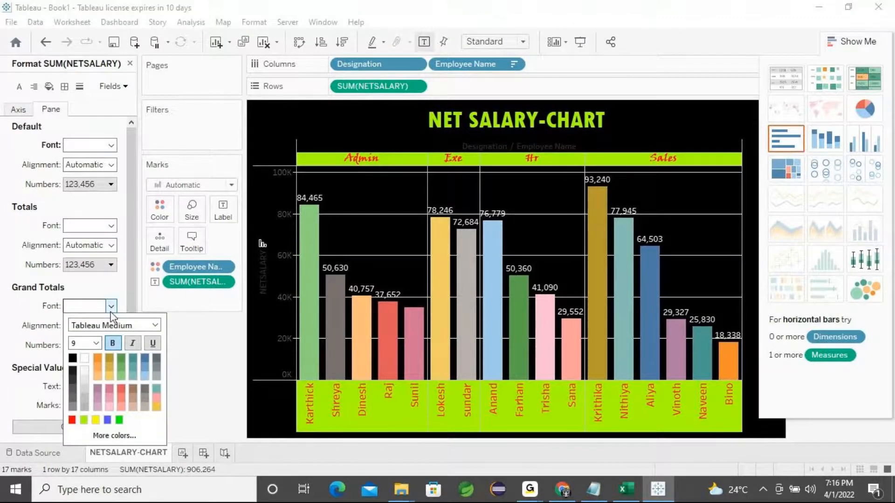
left_click(113, 344)
left_click(119, 294)
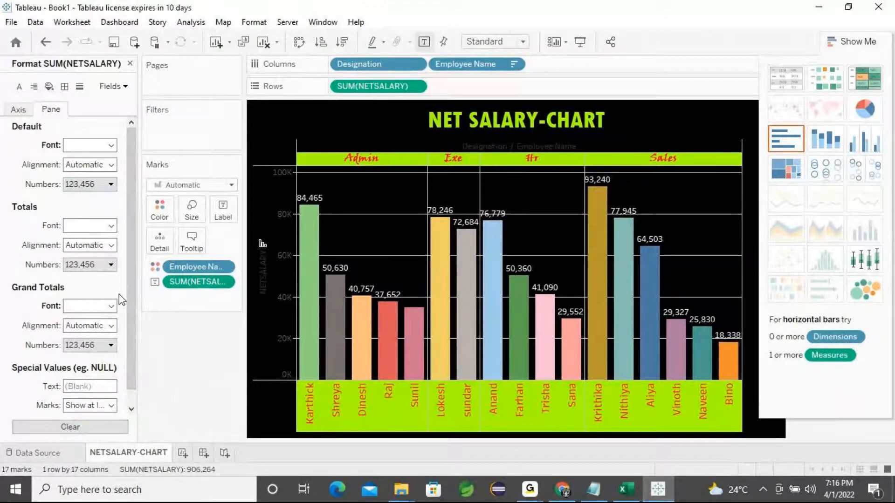
scroll(119, 295, "down", 1)
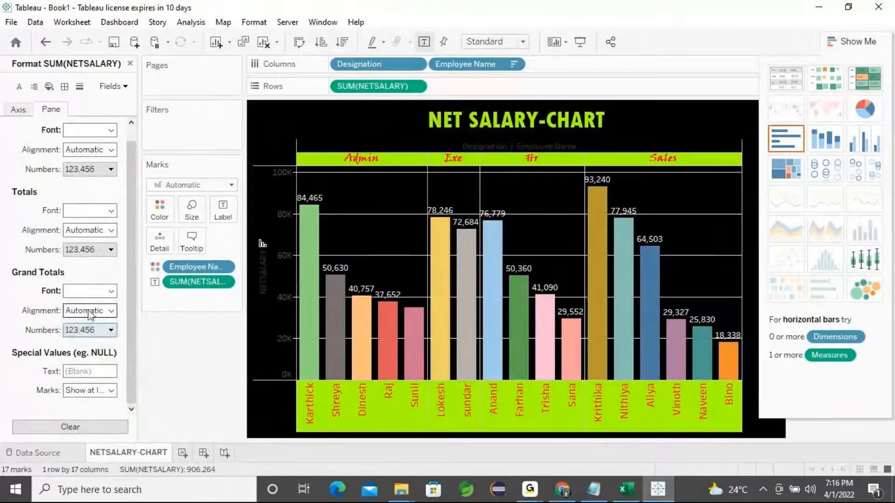
left_click(112, 86)
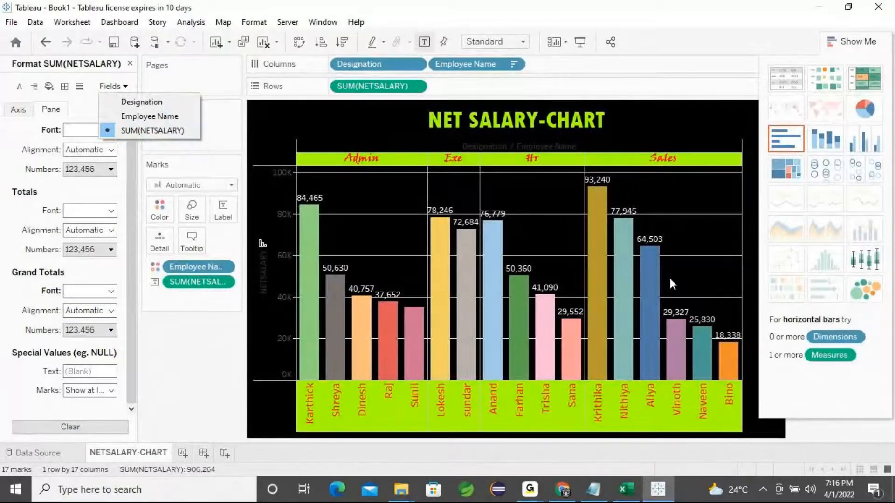
left_click(93, 192)
scroll(99, 203, "up", 1)
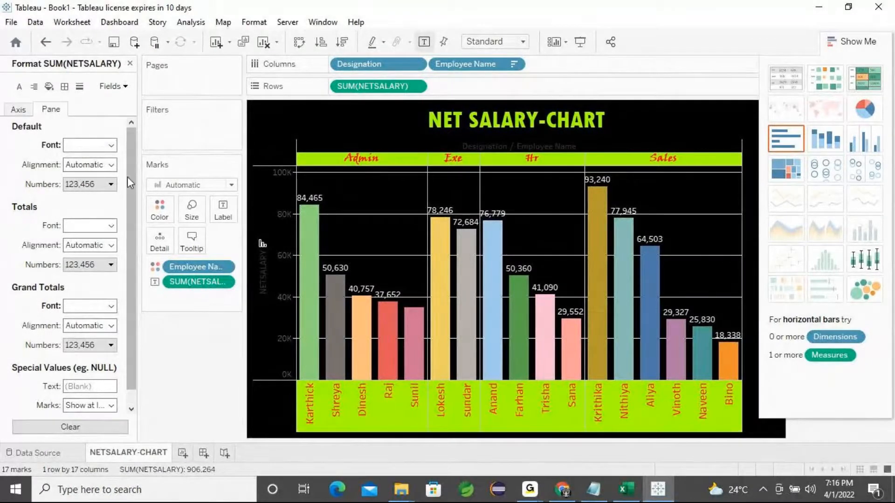
Step: Try yellow shading for the SUM(NETSALARY) axis, and settle on white
left_click(23, 111)
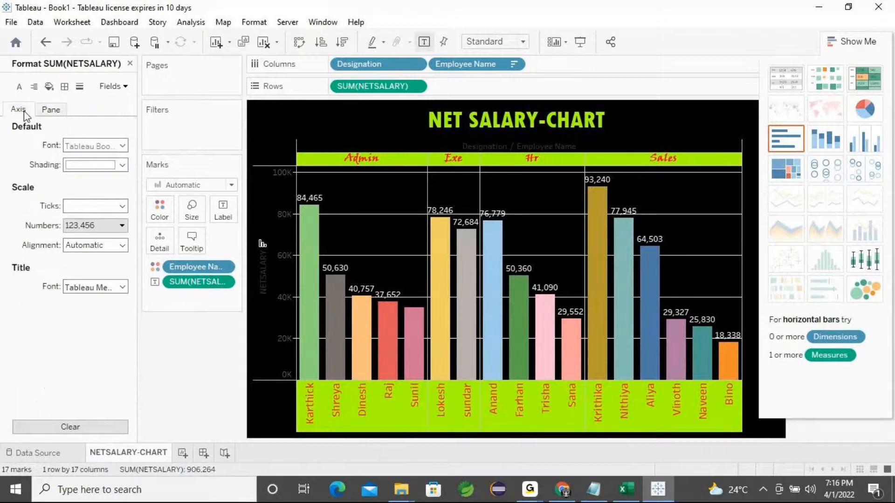
left_click(122, 165)
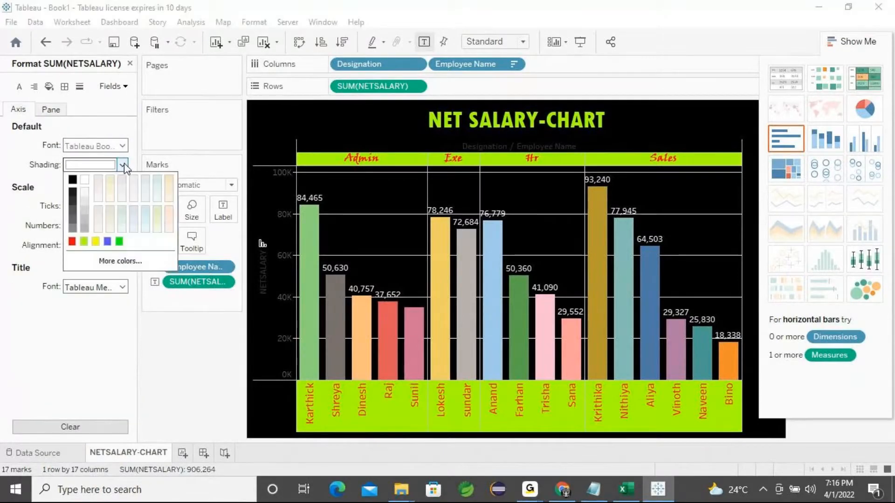
left_click(96, 241)
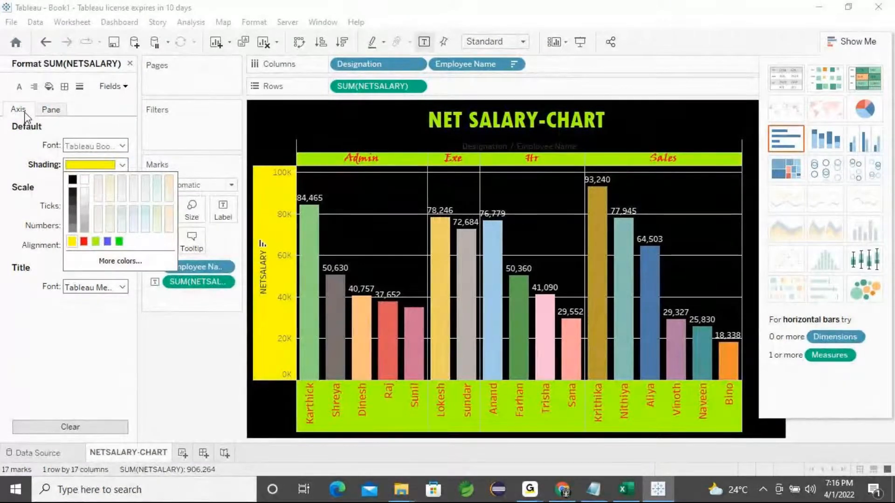
left_click(122, 165)
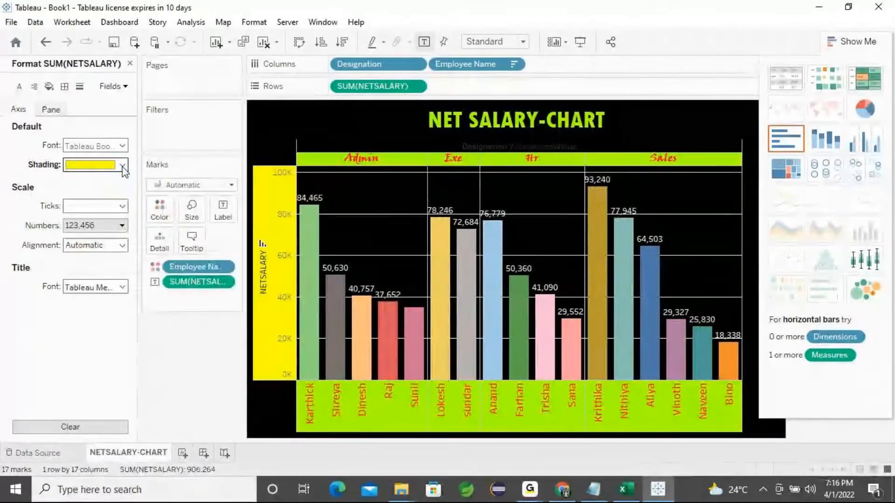
left_click(123, 165)
left_click(84, 180)
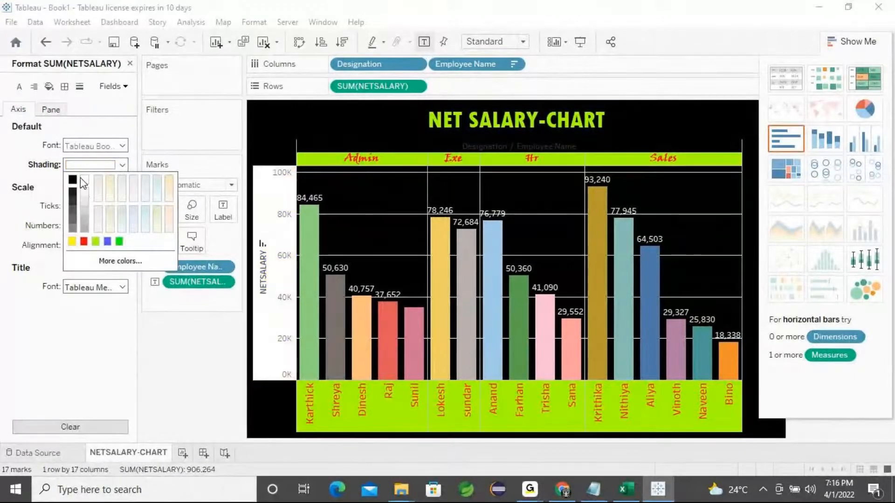
left_click(115, 131)
Step: Format the SUM(NETSALARY) axis font as bold, red and size 14
left_click(122, 146)
left_click(110, 184)
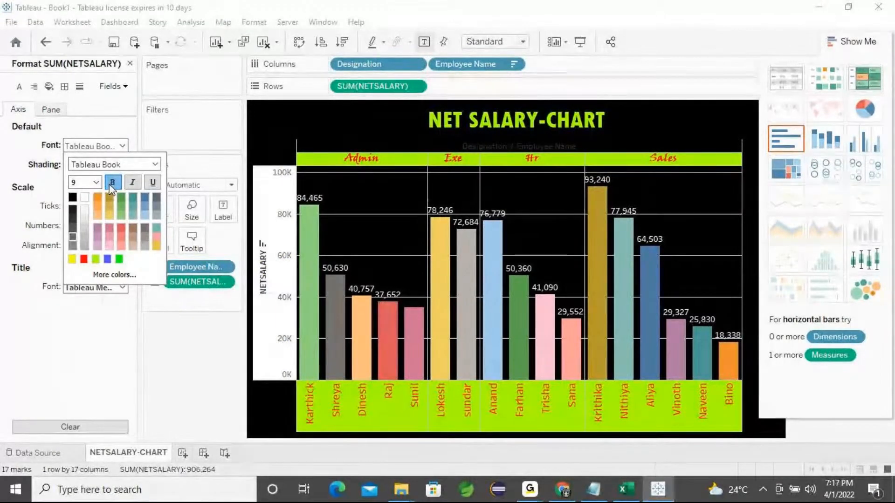
left_click(83, 259)
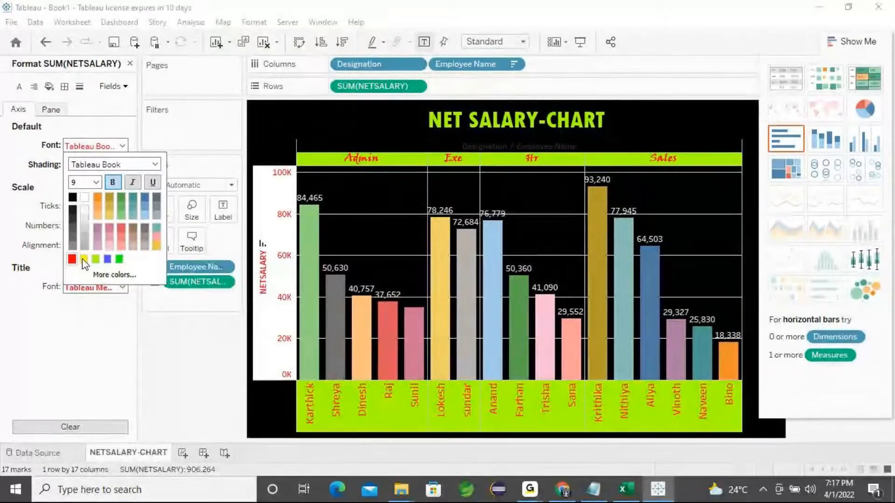
left_click(95, 184)
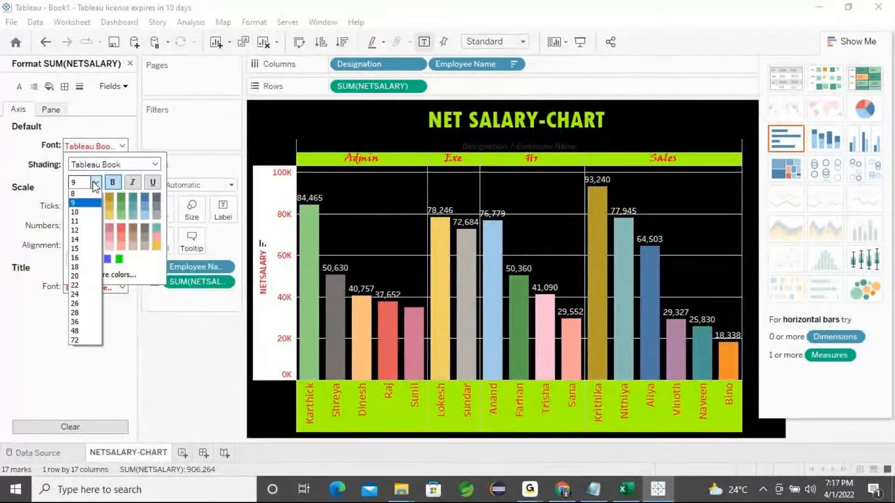
left_click(82, 241)
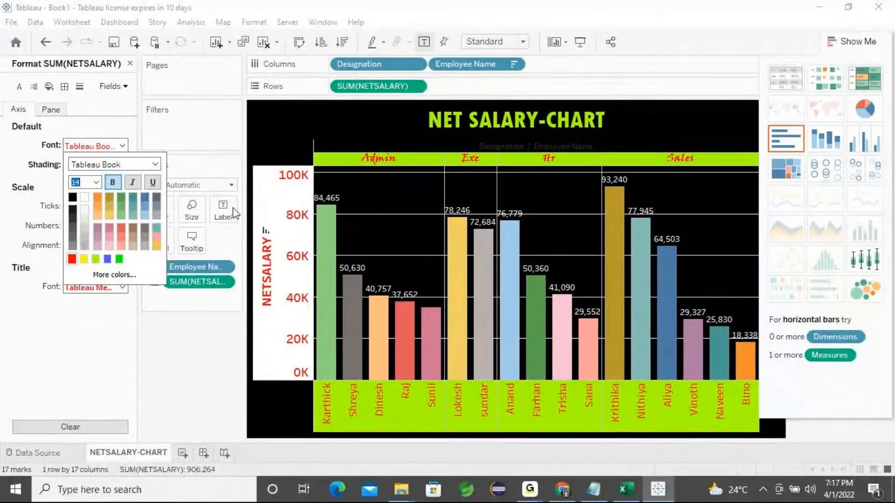
Step: Try to narrow the NETSALARY axis area of the chart, and undo the resize
left_click(312, 217)
left_click_drag(311, 217, 298, 221)
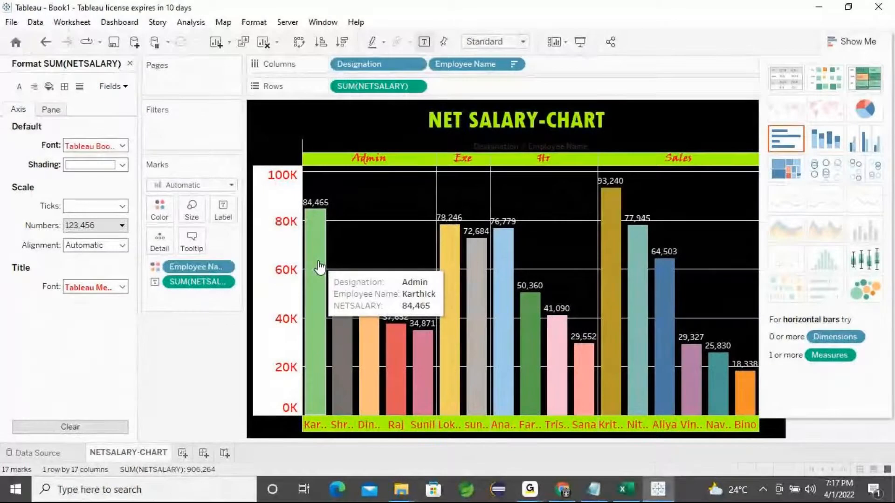
key("ctrl+z")
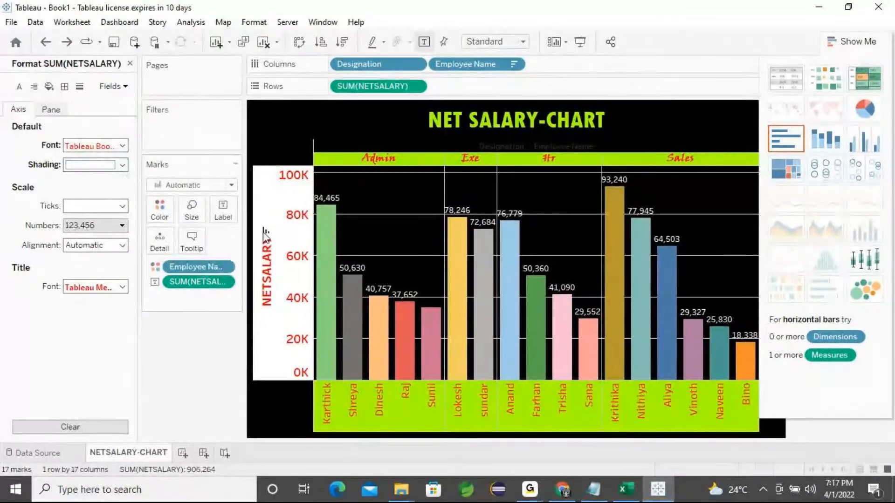
Step: Set the font size of the SUM(NETSALARY) axis to 10
mouse_move(327, 345)
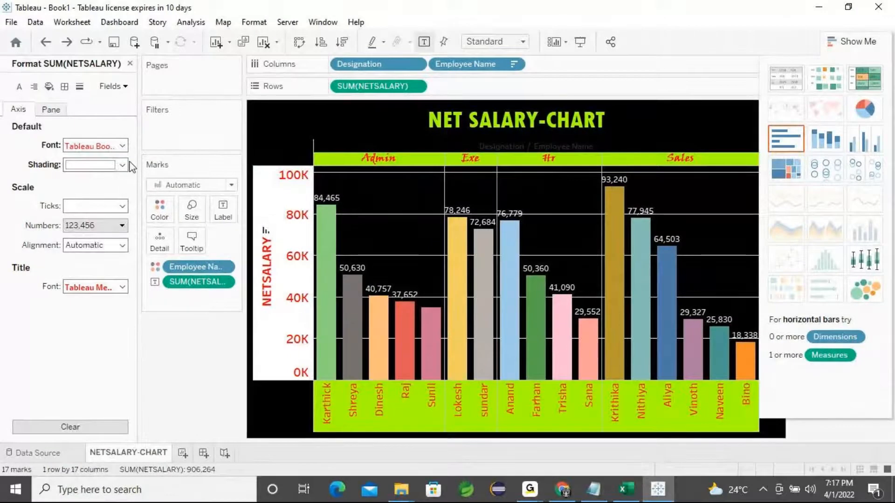
left_click(123, 146)
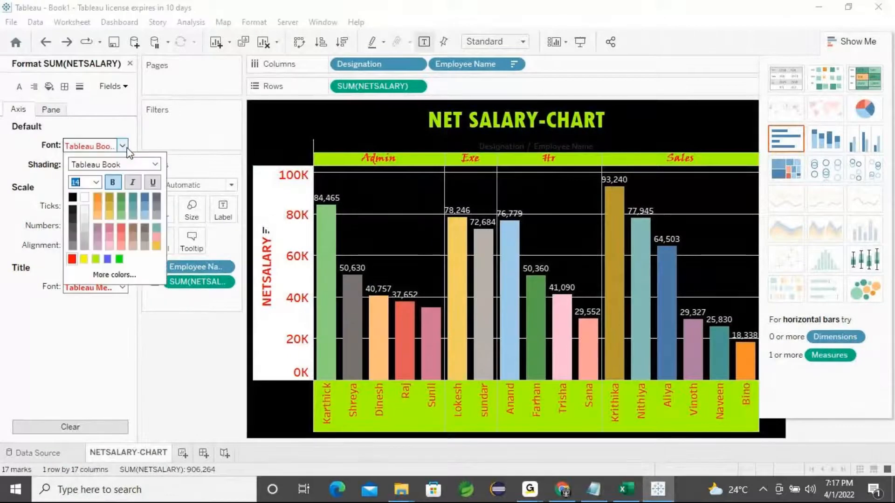
left_click(96, 182)
left_click(83, 213)
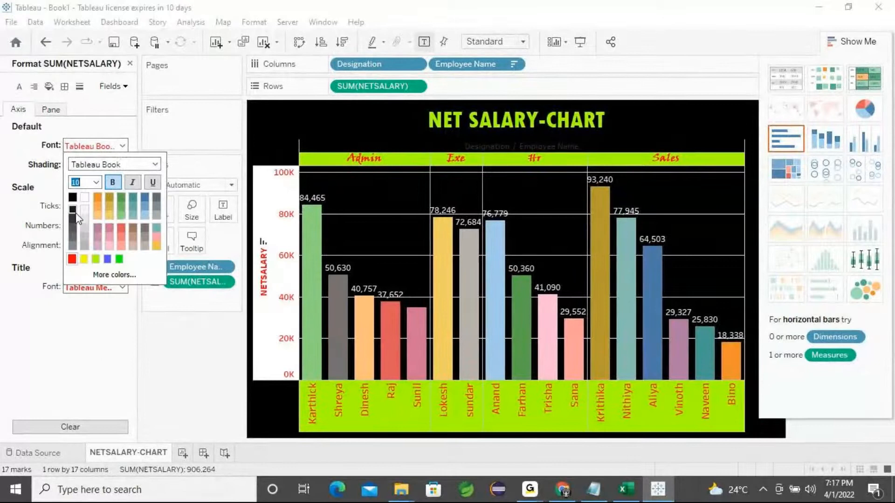
left_click(170, 363)
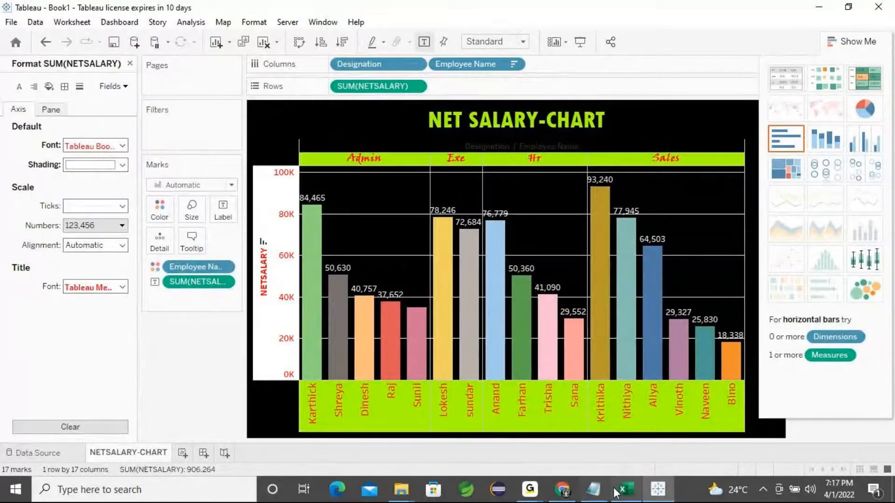
left_click(569, 446)
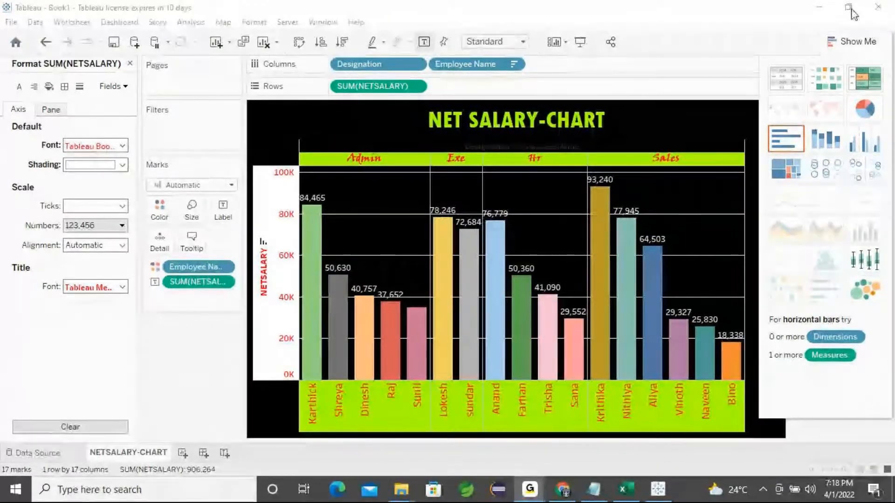
Step: Switch to the note in Notepad, highlight the PT and SPM entries, and add a colon after "Gross salary" on the GS line
left_click(593, 493)
scroll(56, 207, "up", 1)
left_click_drag(56, 208, 86, 210)
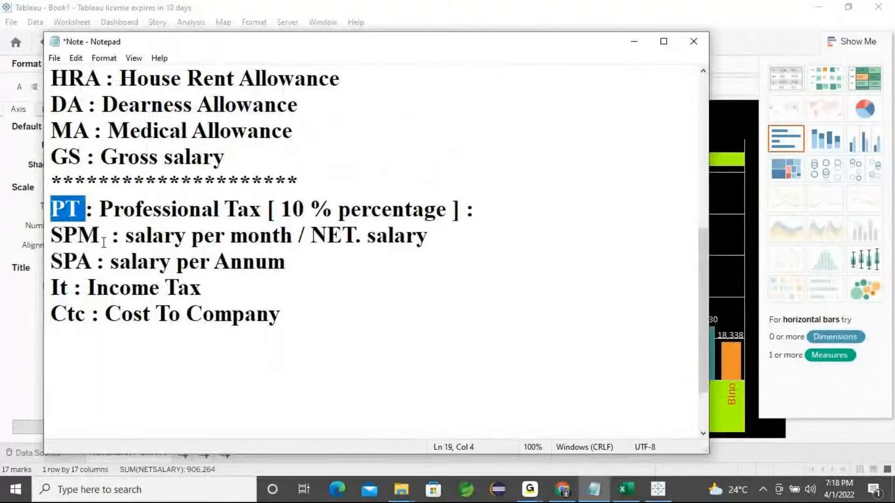
left_click_drag(101, 236, 52, 236)
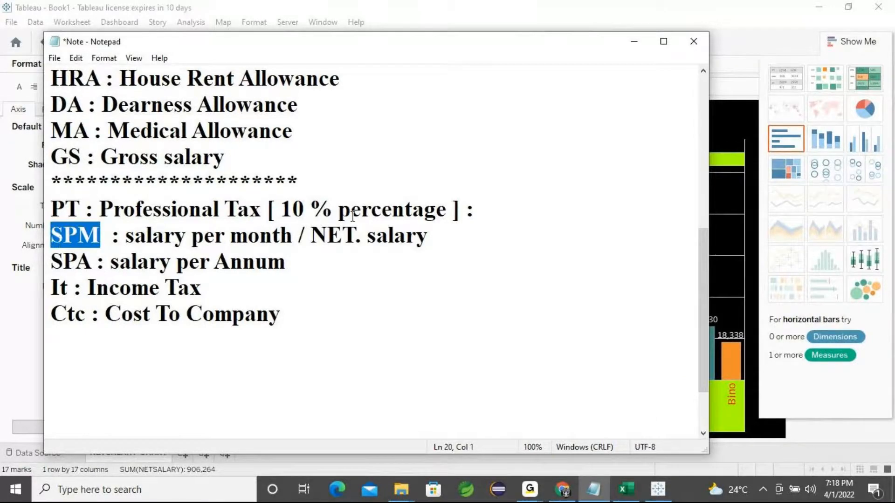
left_click(240, 154)
type(":")
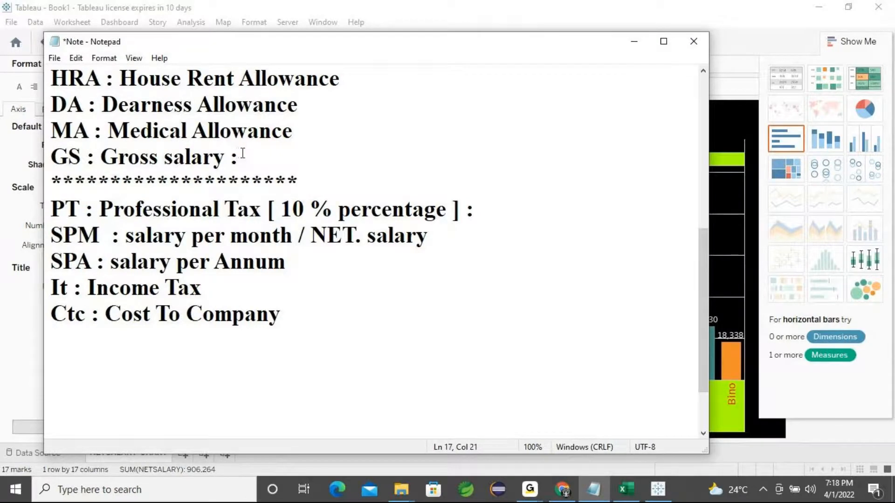
Step: Switch to the Employee workbook in Excel and look up the first employee's designation and basic salary
left_click(625, 490)
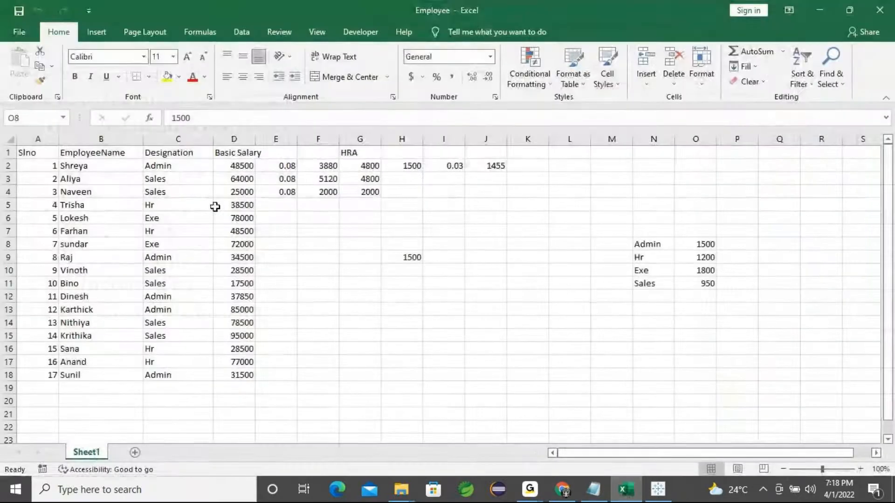
left_click(86, 168)
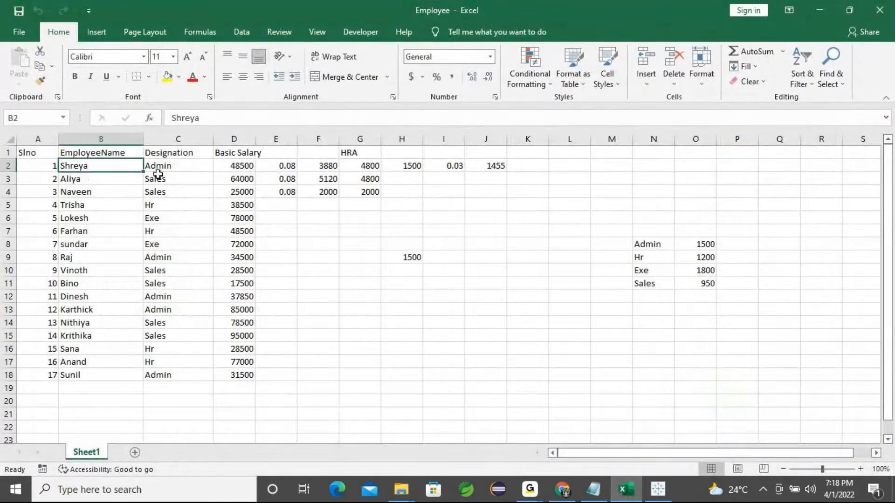
key("Right")
key("Right")
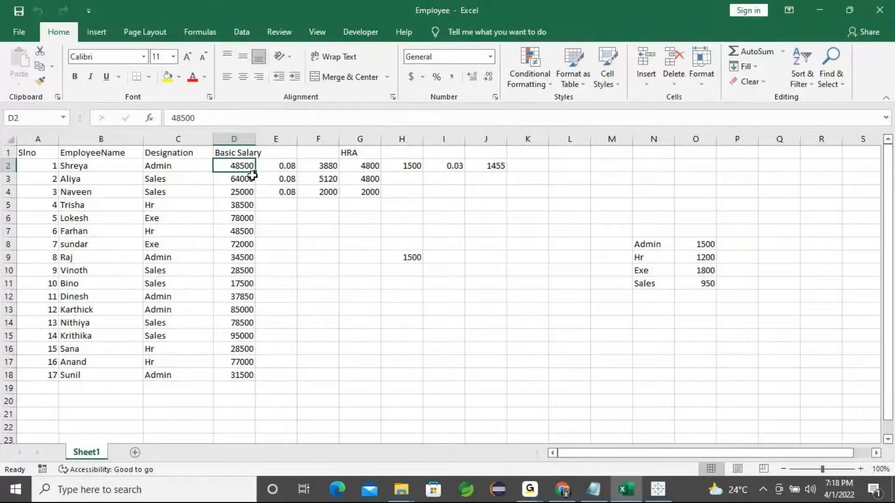
left_click(820, 11)
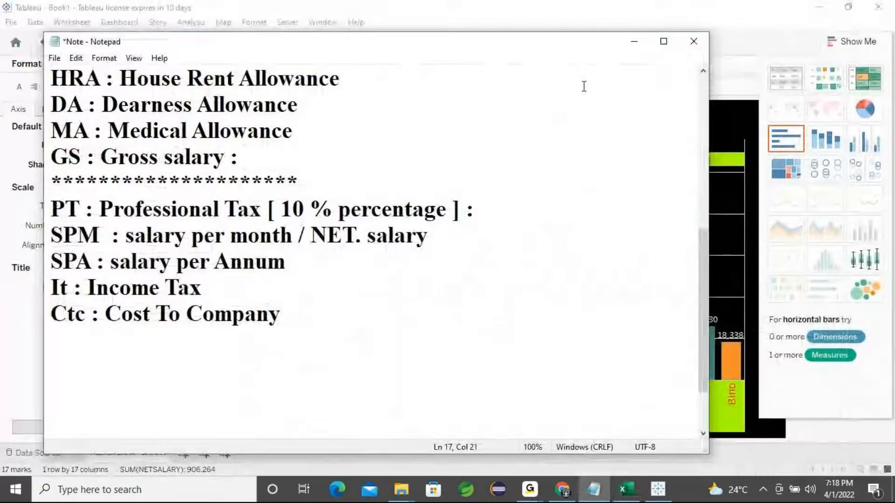
Step: Return to the Tableau chart and read the net salary on the second bar of the Admin group
left_click(630, 41)
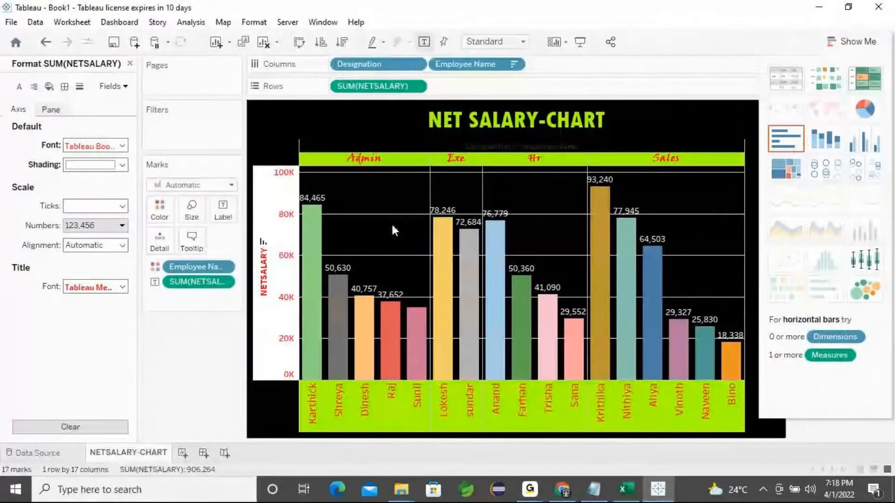
mouse_move(335, 278)
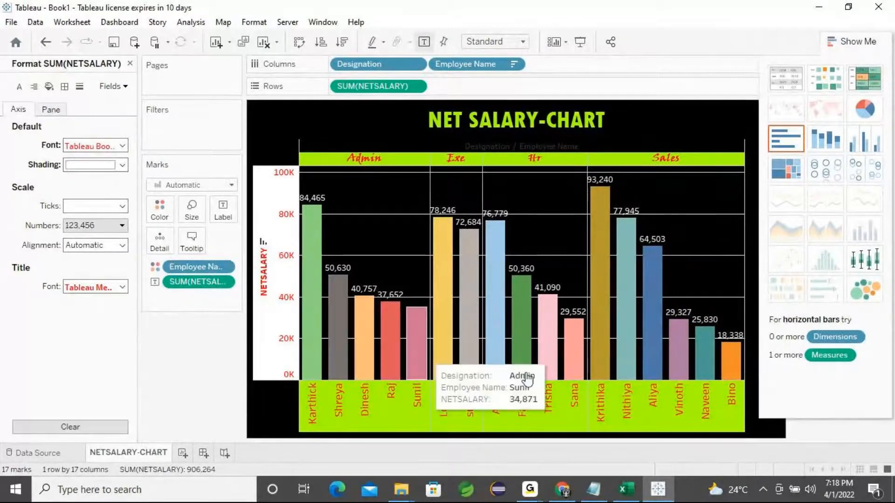
left_click(657, 493)
left_click(657, 494)
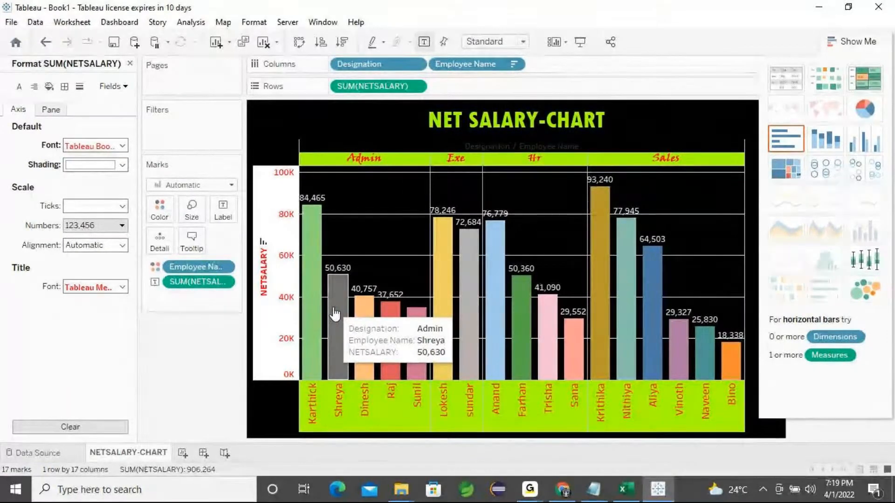
Step: Switch to the Notepad note and append ": 50630" to the SPM line as the net salary
left_click(601, 494)
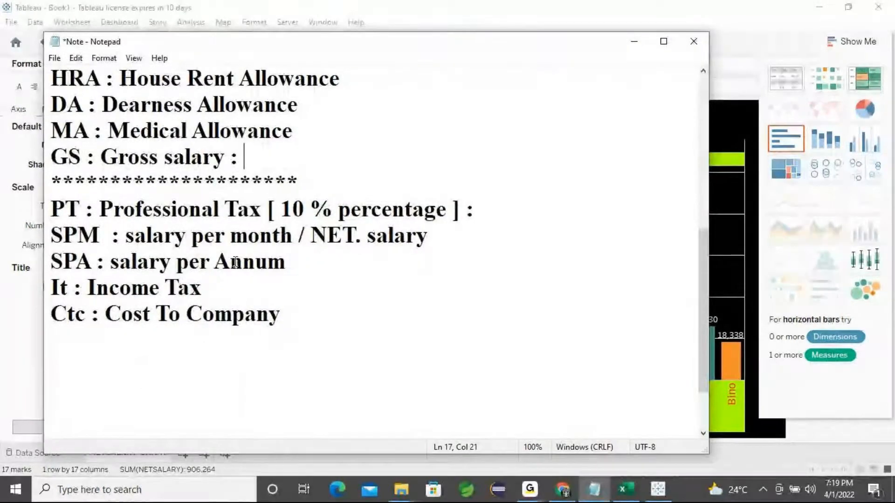
left_click(450, 242)
type(": 506")
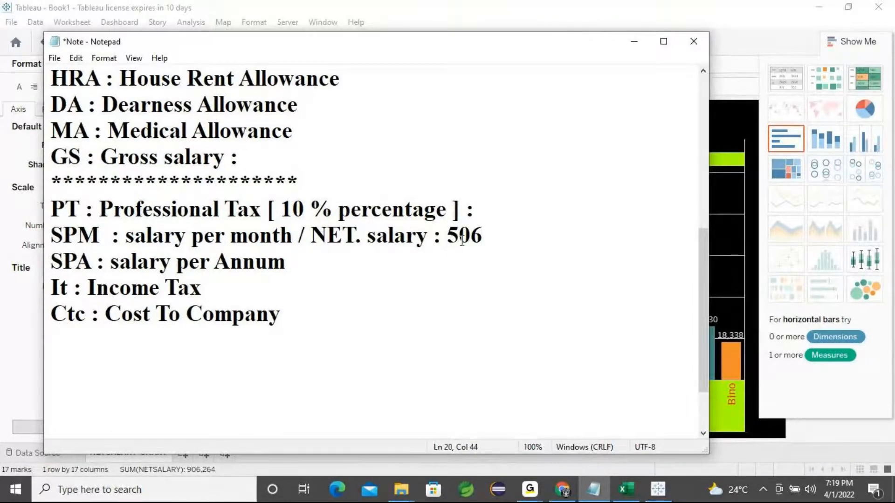
left_click_drag(450, 52, 558, 55)
type("30")
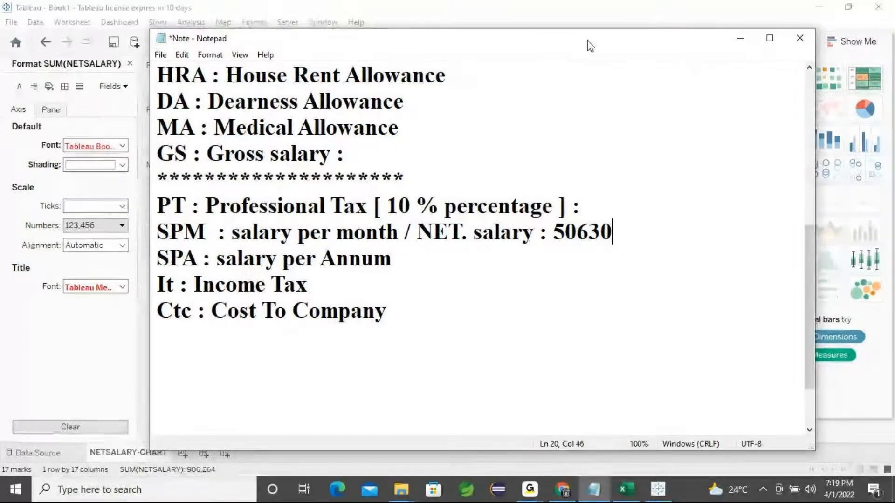
Step: Return to Tableau, close the formatting pane, and look up the first employee's PT value in the Sheet1 data
left_click(740, 38)
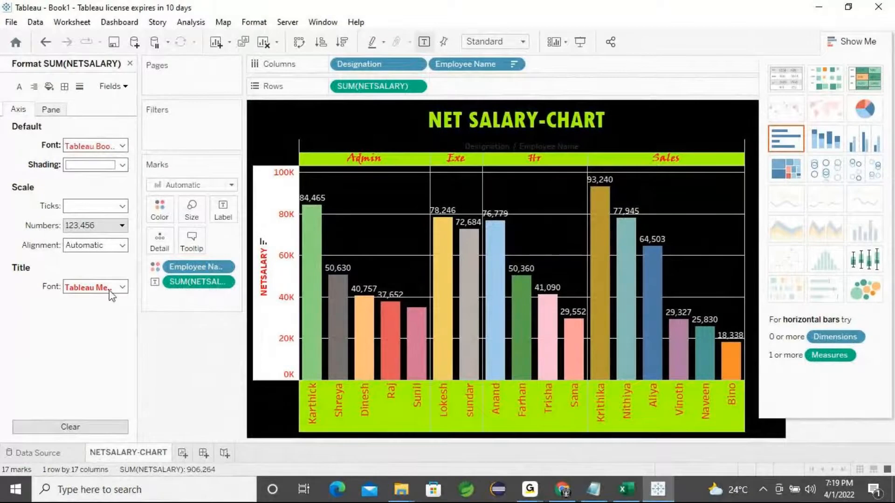
left_click(130, 63)
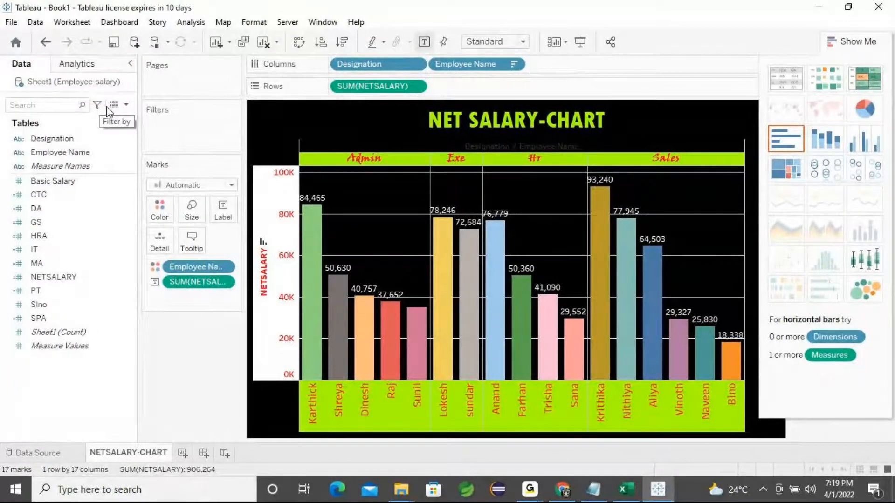
left_click(113, 105)
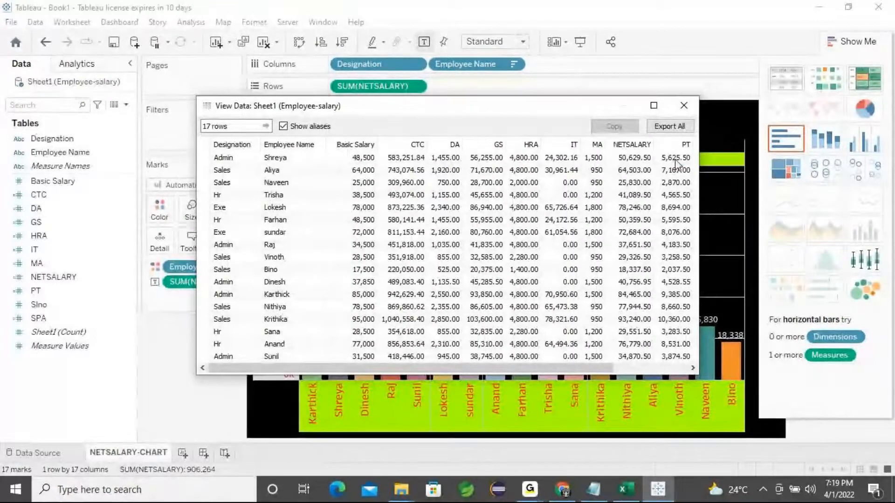
left_click(675, 158)
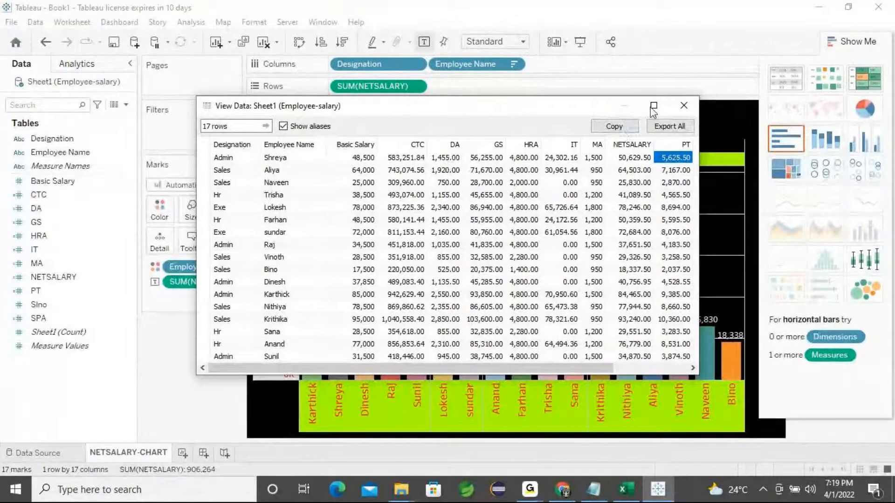
left_click(684, 106)
Step: Switch to the Notepad note, enter 5625 as the value on the Professional Tax line, and highlight it
left_click(593, 489)
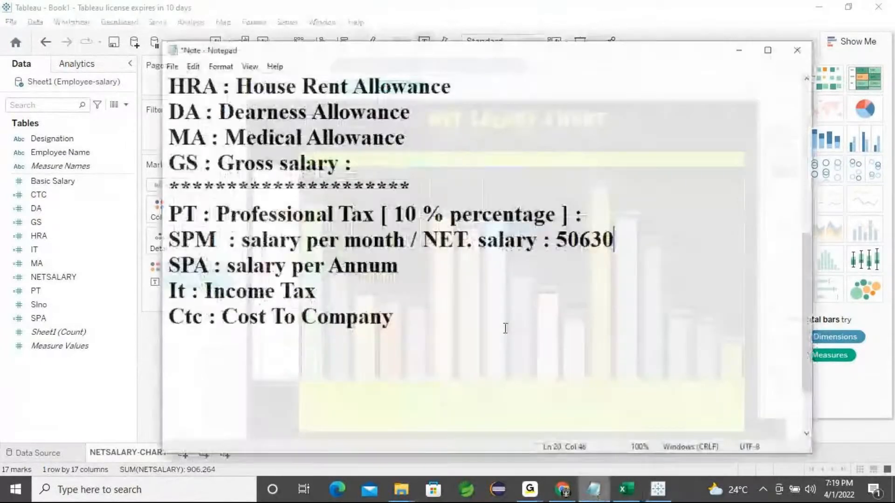
left_click(587, 200)
type("5625")
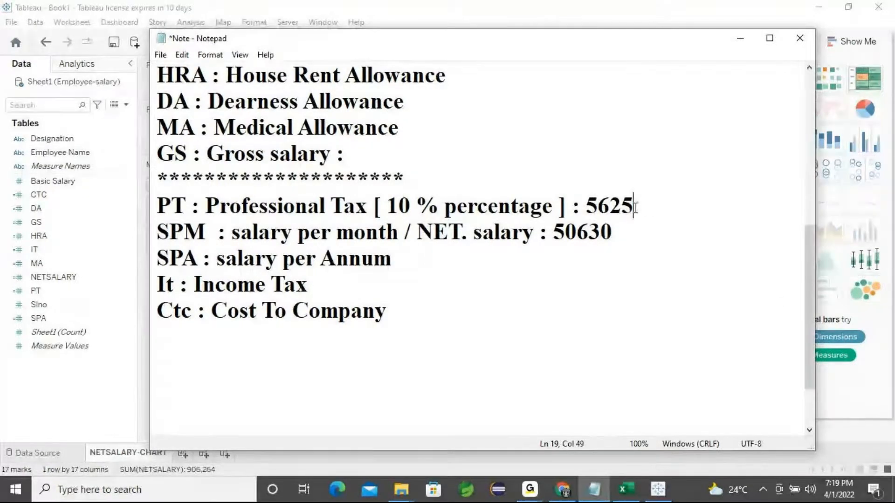
left_click_drag(633, 205, 584, 208)
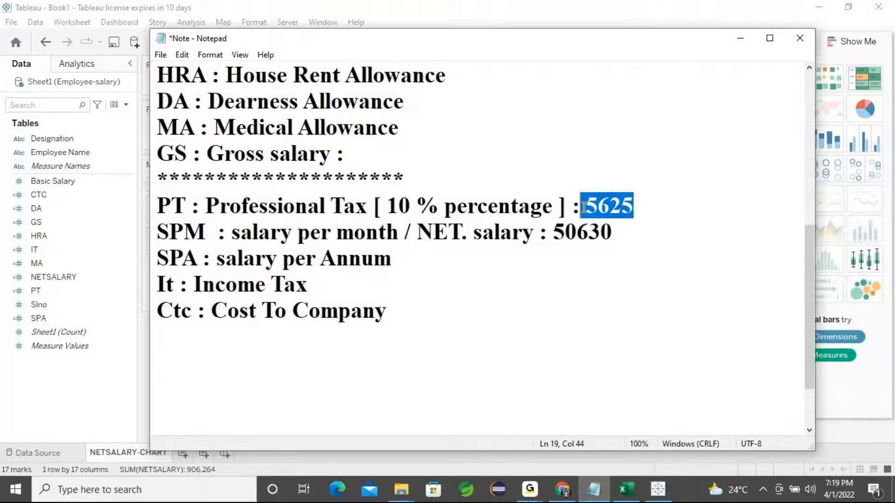
left_click(607, 208)
left_click_drag(587, 208, 640, 208)
left_click(596, 260)
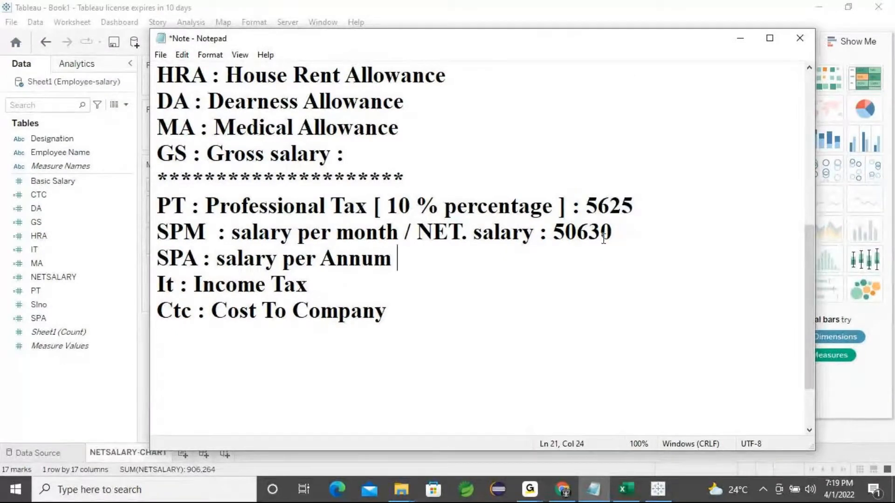
Step: Append "* 12 [" after 5625 on the Professional Tax line
left_click(673, 205)
type("* 1")
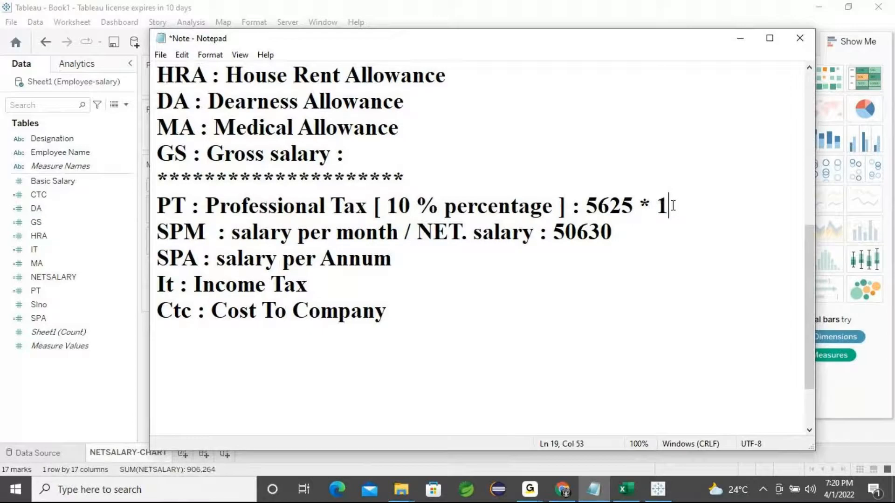
type("2 [")
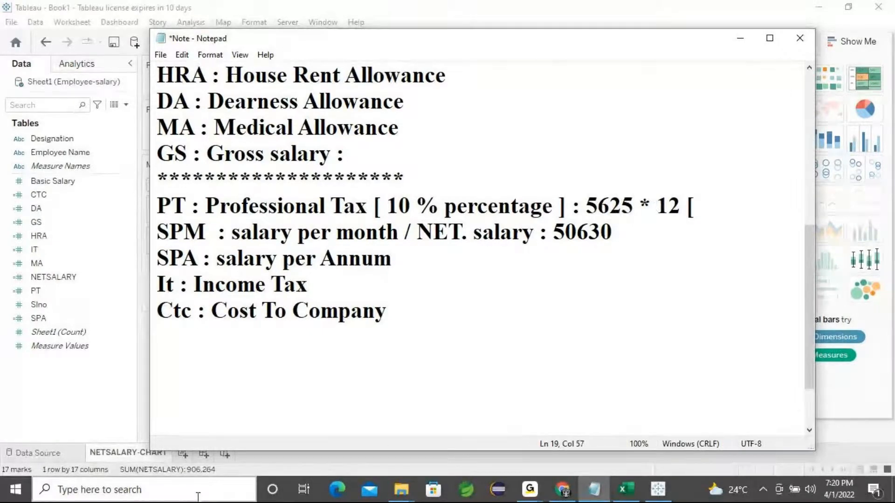
Step: Open Calculator and move its window clear of the Professional Tax figures in the Notepad note
key("super+r")
type("calc")
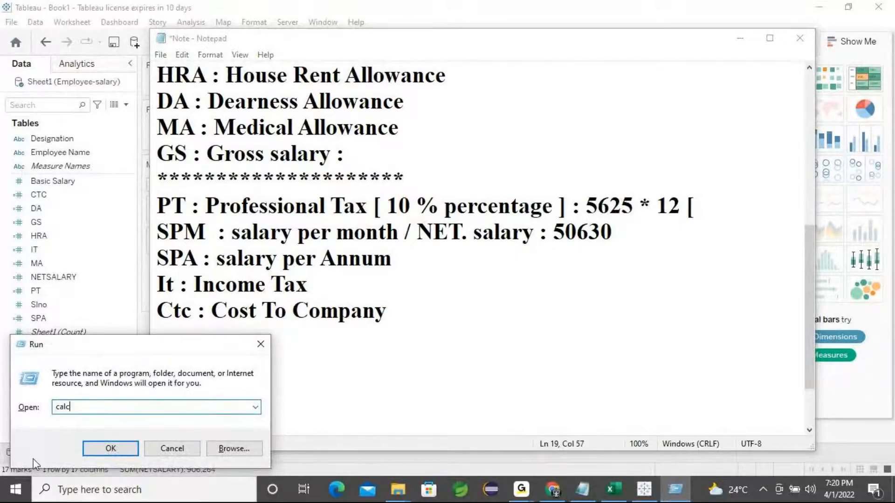
left_click(110, 449)
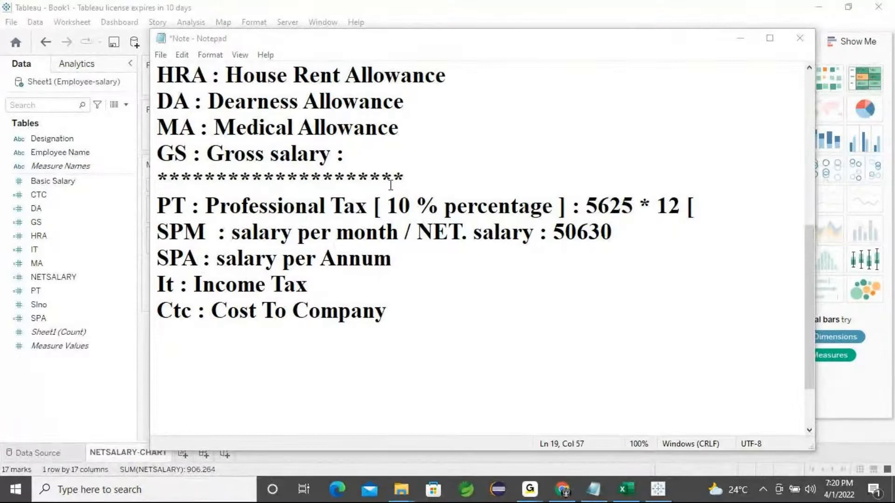
left_click_drag(515, 52, 270, 52)
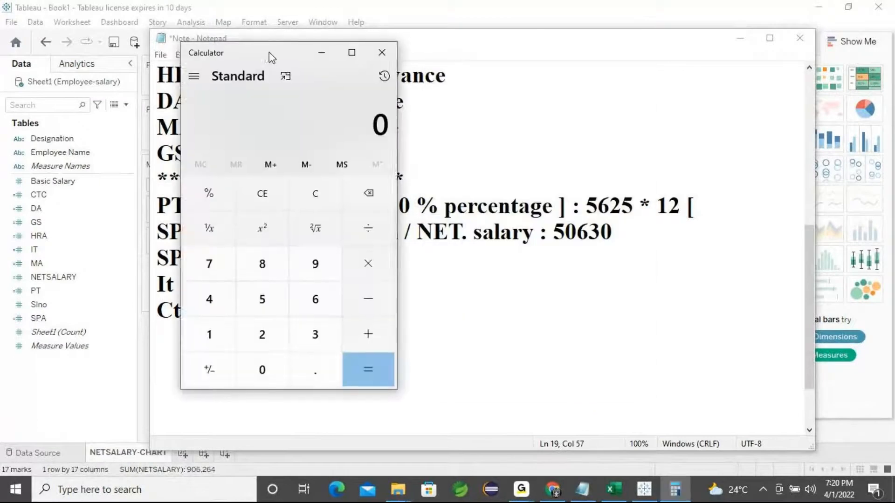
Step: Calculate 5625 × 12 in Calculator
left_click(272, 305)
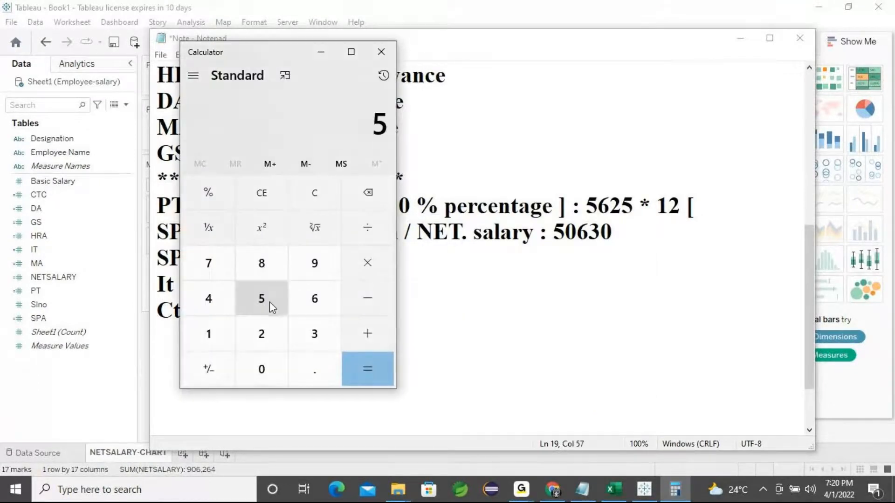
left_click(312, 308)
left_click(261, 334)
left_click(259, 297)
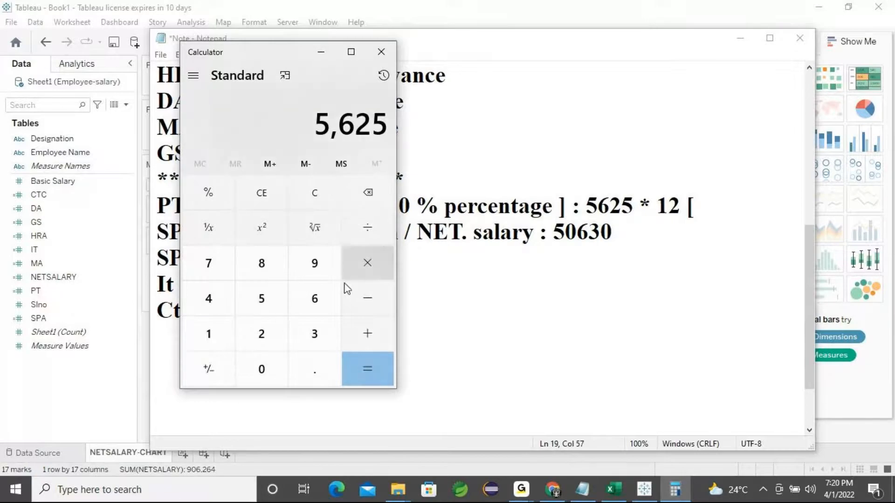
left_click(341, 164)
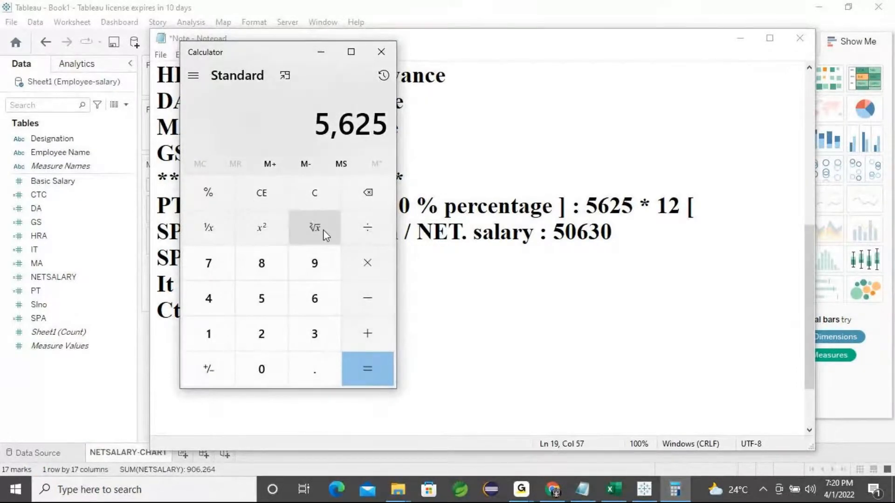
left_click(367, 264)
left_click(209, 344)
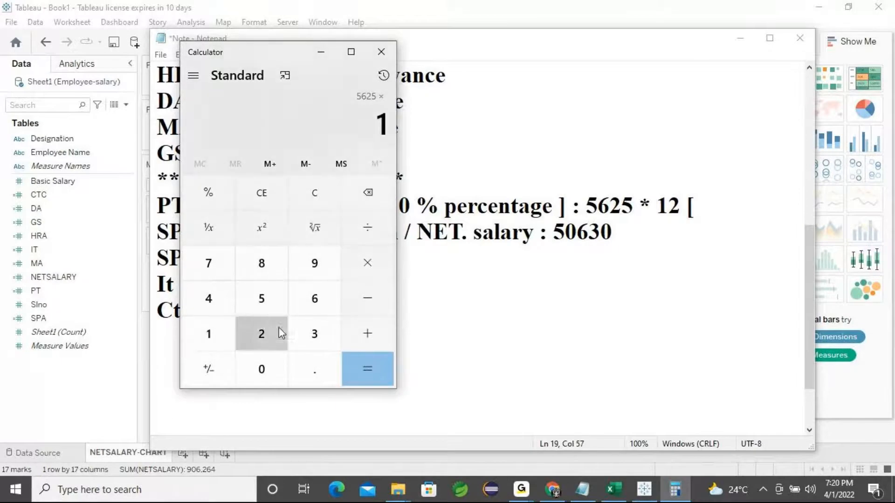
left_click(279, 329)
left_click(368, 368)
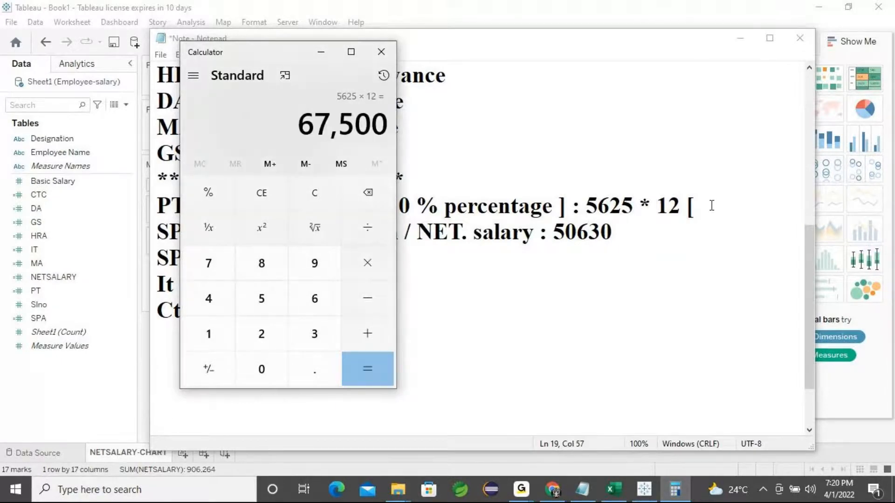
Step: Close Calculator, complete the Professional Tax line in Notepad as "5625 * 12= [ 67,500]", and highlight 67,500
left_click(384, 57)
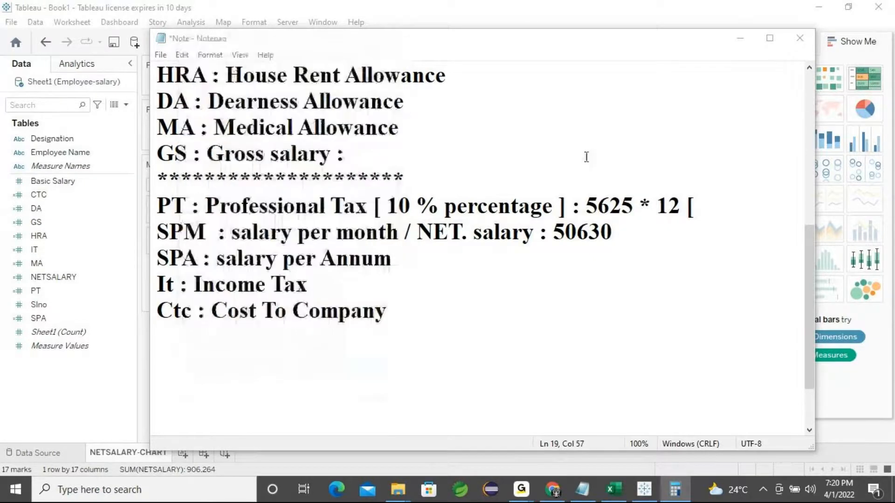
type("67,500]")
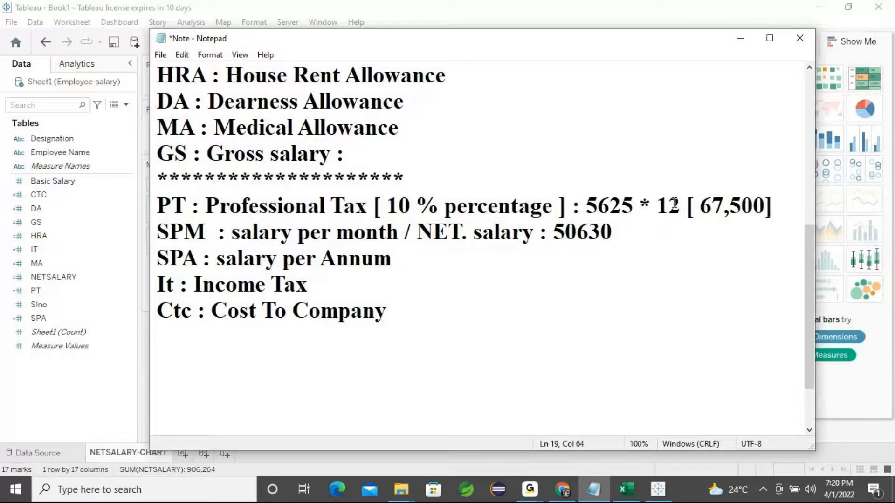
left_click(675, 205)
type("=")
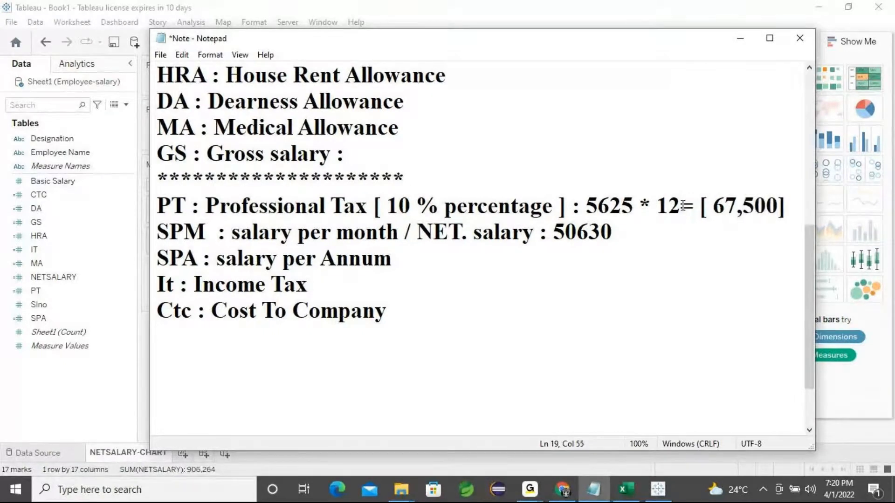
left_click_drag(657, 206, 777, 205)
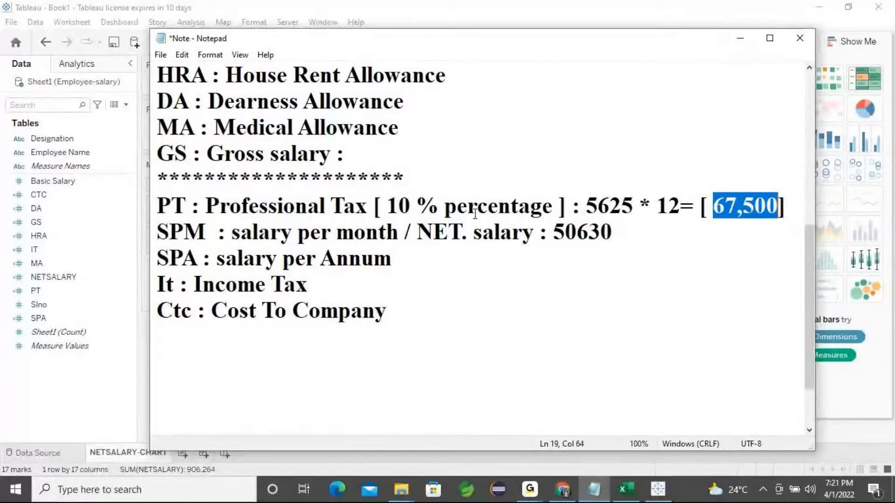
Step: Return to Tableau, view the Sheet1 data full screen, and look up the first employee's SPA and IT values
left_click(741, 34)
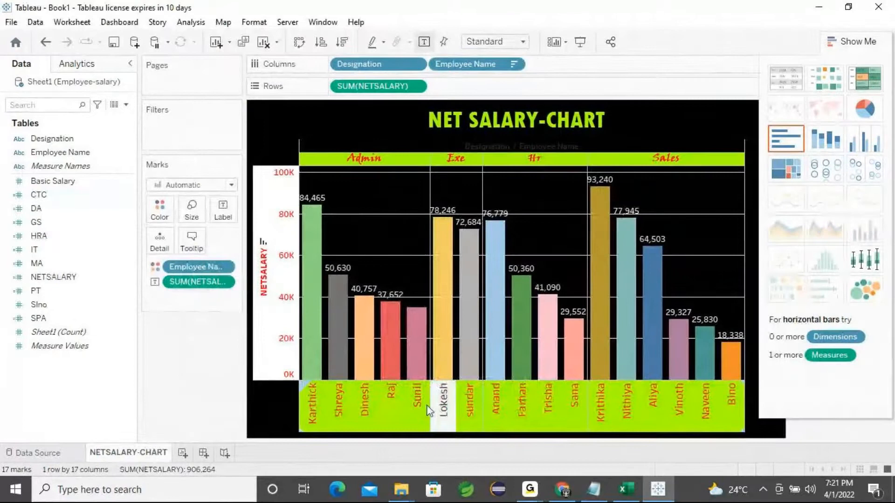
left_click(114, 105)
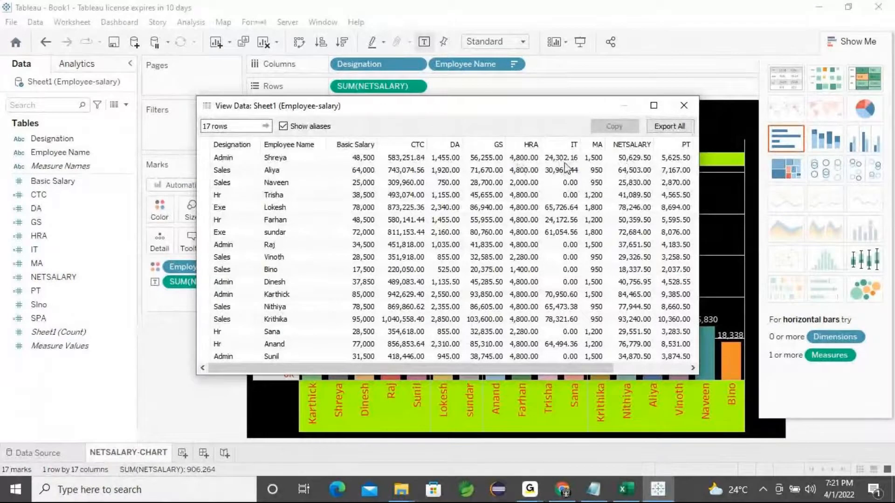
left_click(653, 105)
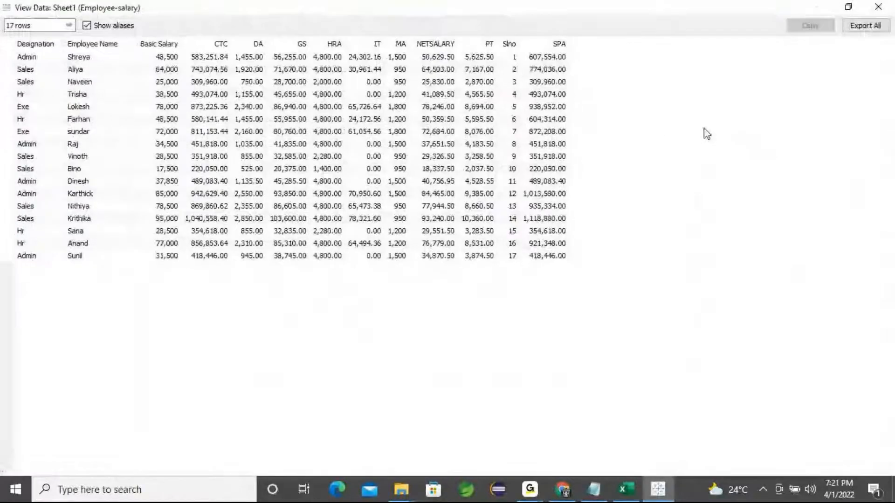
left_click(532, 59)
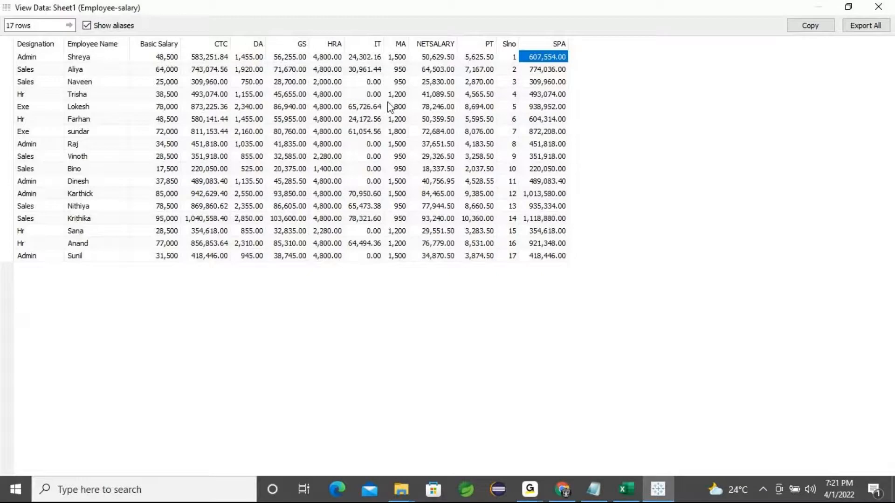
left_click(362, 58)
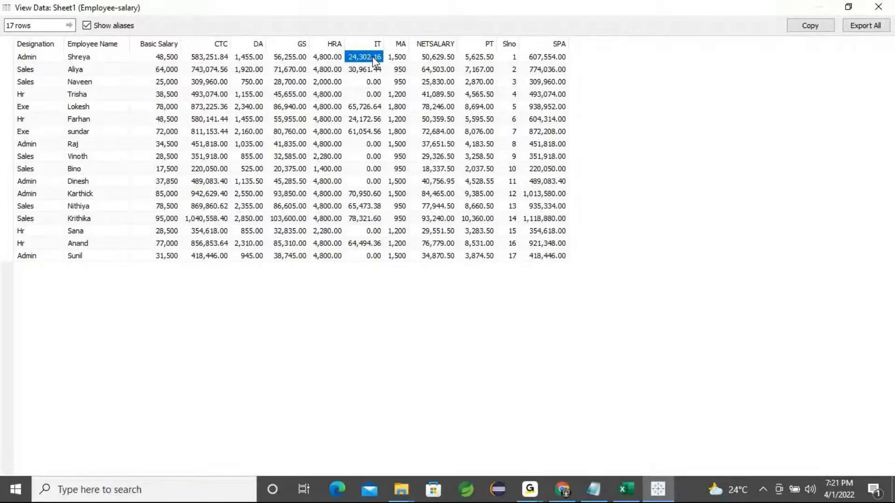
Step: Close the data view, switch to the Notepad note, add "-24" after 67,500, and maximize the note window
left_click(880, 11)
left_click(593, 490)
key("Right")
type("-24")
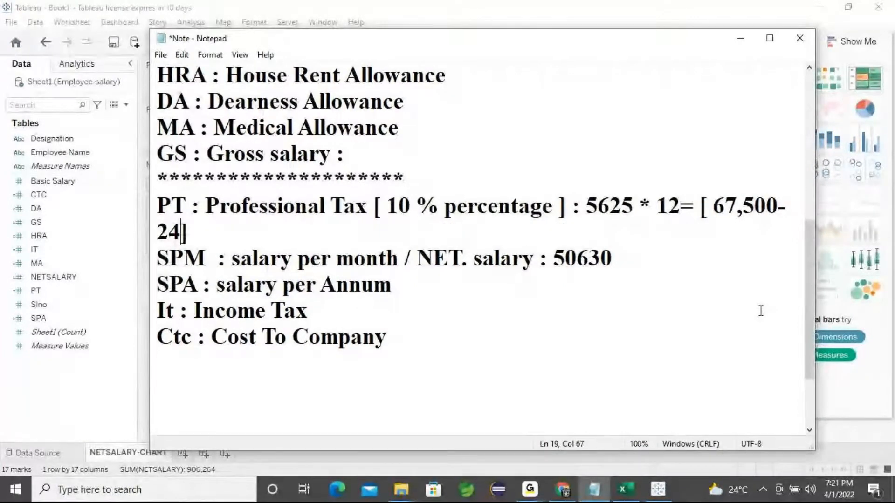
left_click(770, 37)
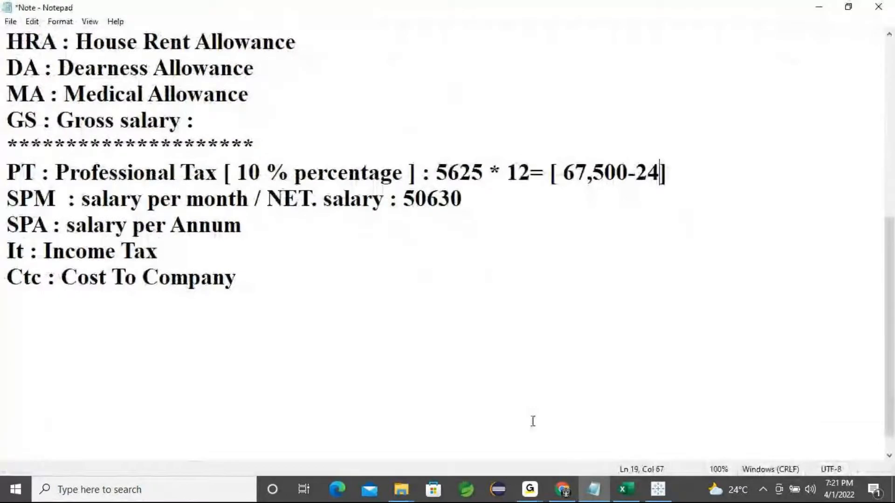
Step: Recheck the first employee's IT value in Tableau's Sheet1 data, then complete the subtracted amount in Notepad as 24302 and highlight it
left_click(657, 490)
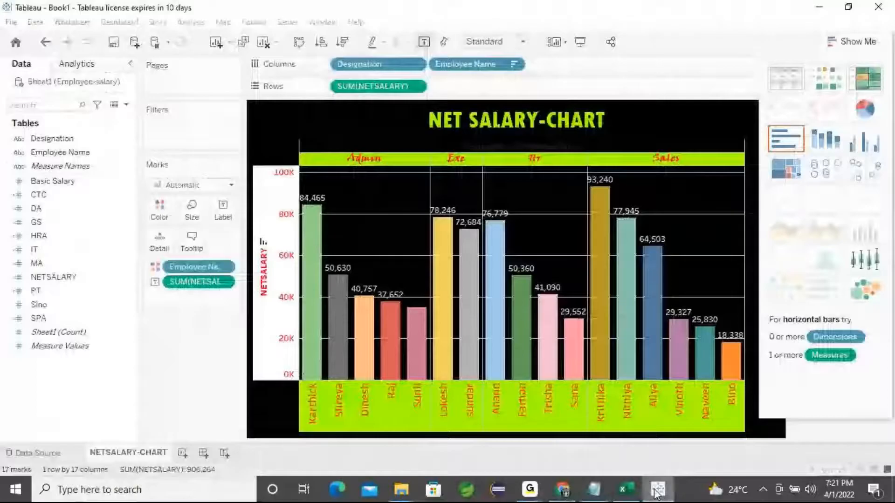
left_click(114, 104)
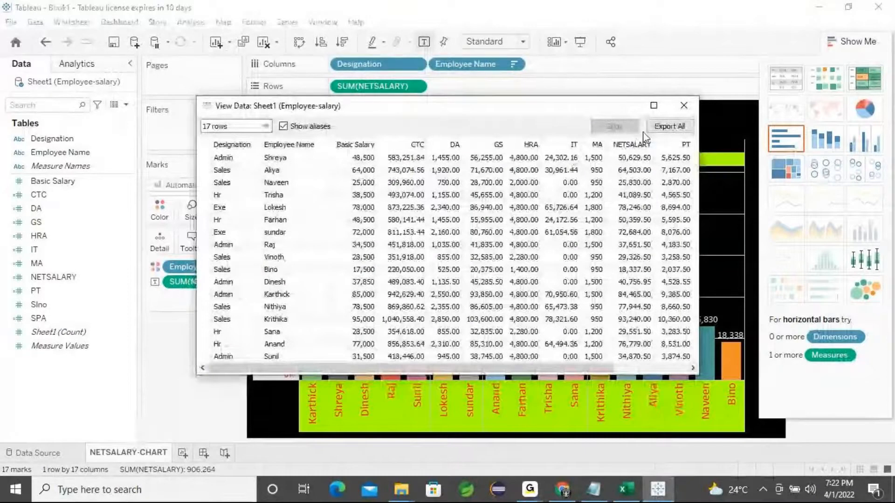
key("Escape")
left_click(603, 495)
type("302")
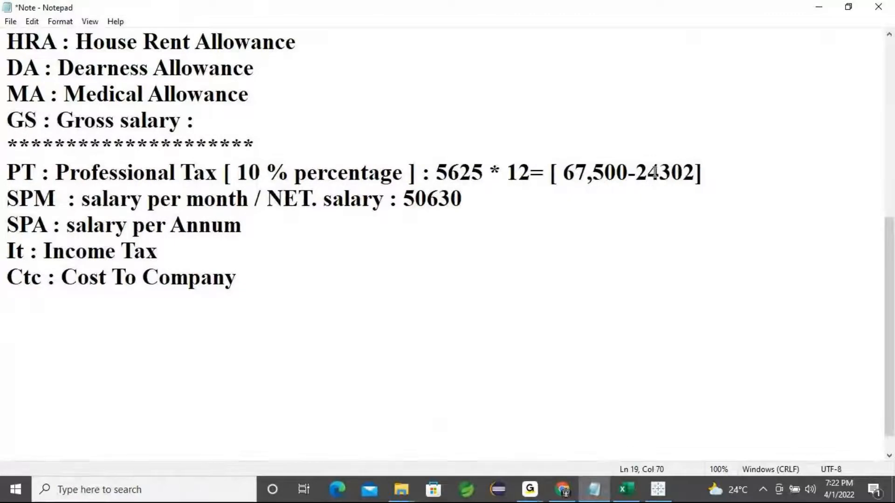
left_click_drag(695, 174, 636, 174)
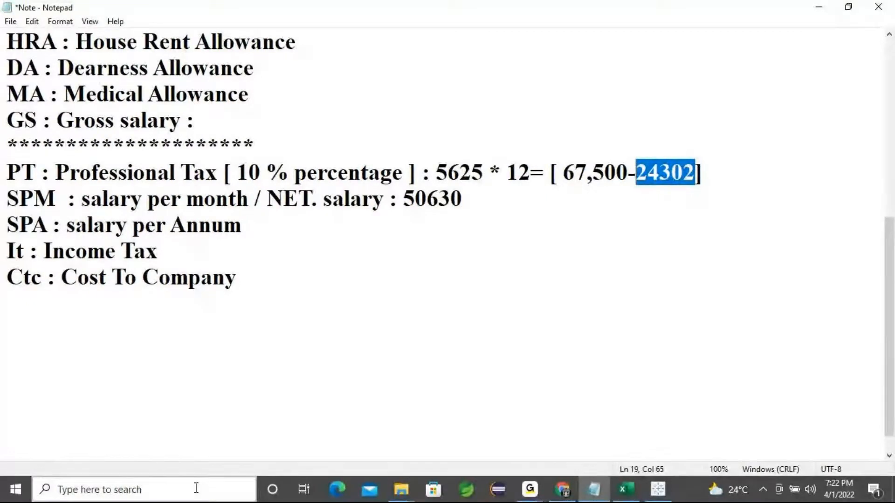
Step: Open Calculator and calculate 67500 - 24302
key("super+r")
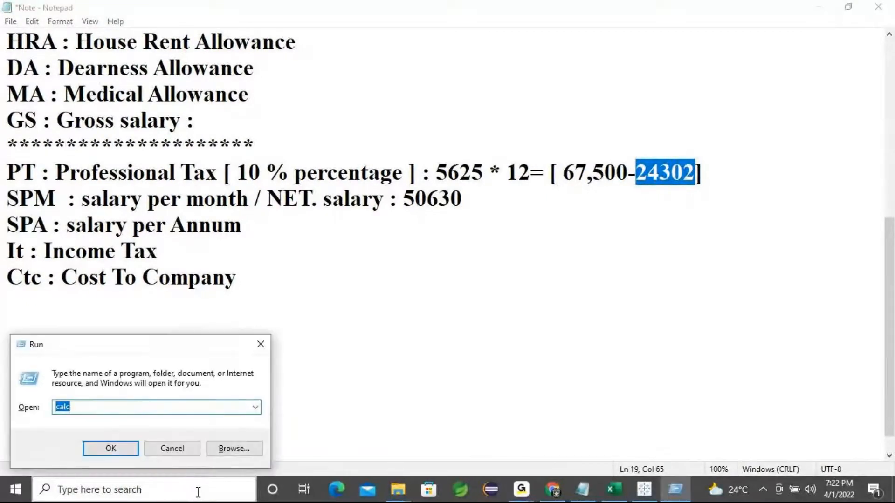
key("Return")
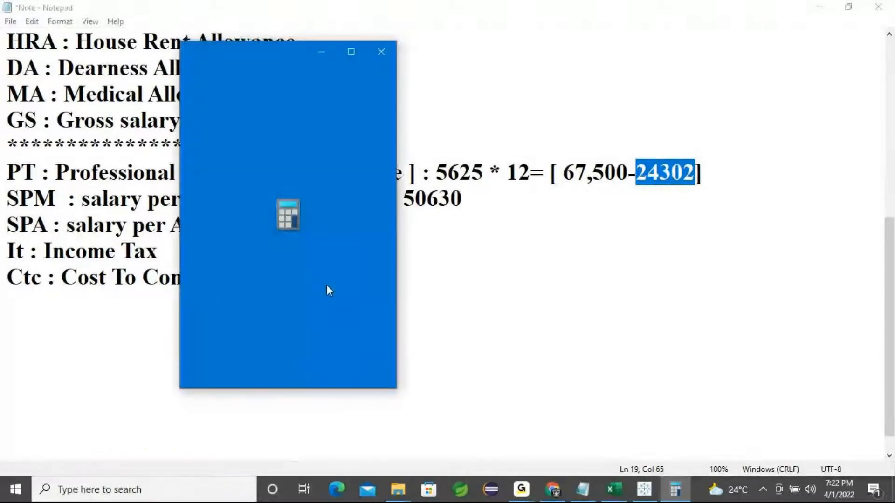
type("6")
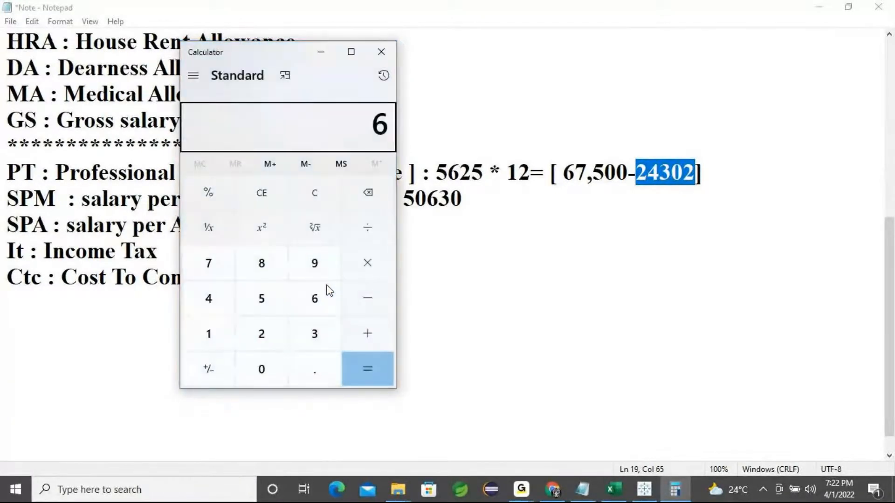
type("7500 - ")
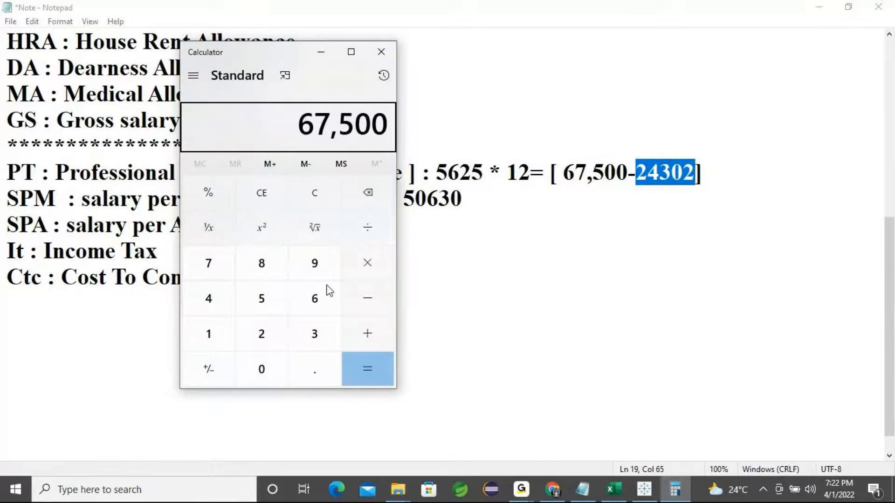
type("24,302")
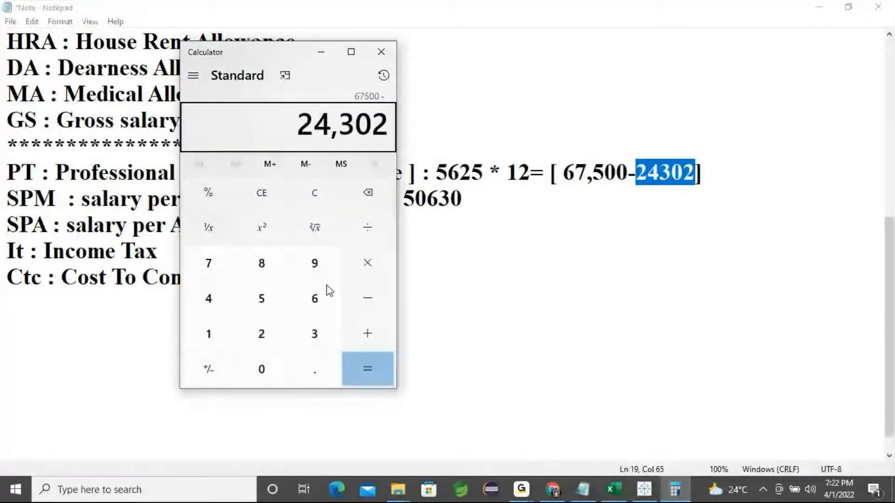
key("Return")
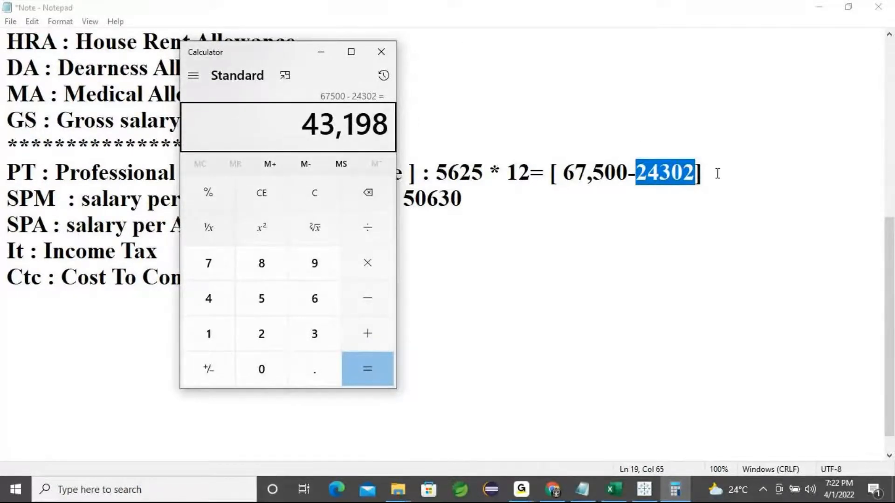
Step: Append "=43198" after the closing bracket on the note's Professional Tax line and highlight 43198
left_click(717, 173)
type("=43")
left_click(676, 492)
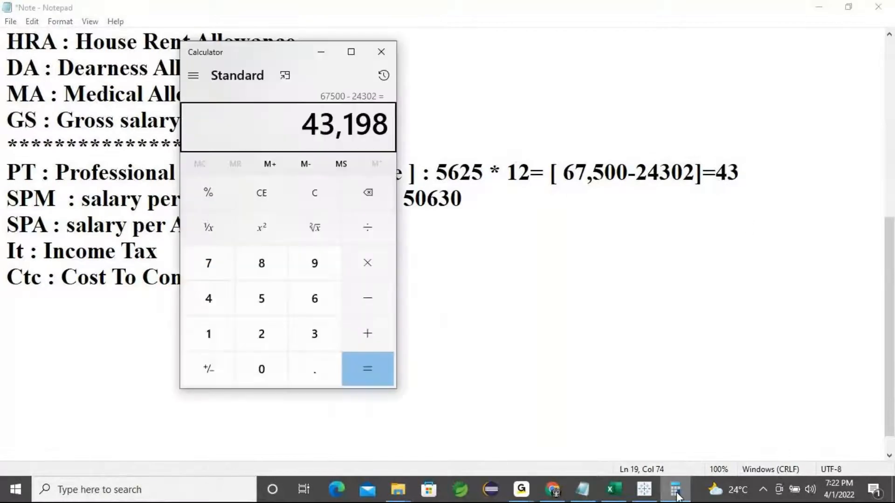
left_click(675, 490)
type("198")
left_click_drag(778, 173, 721, 172)
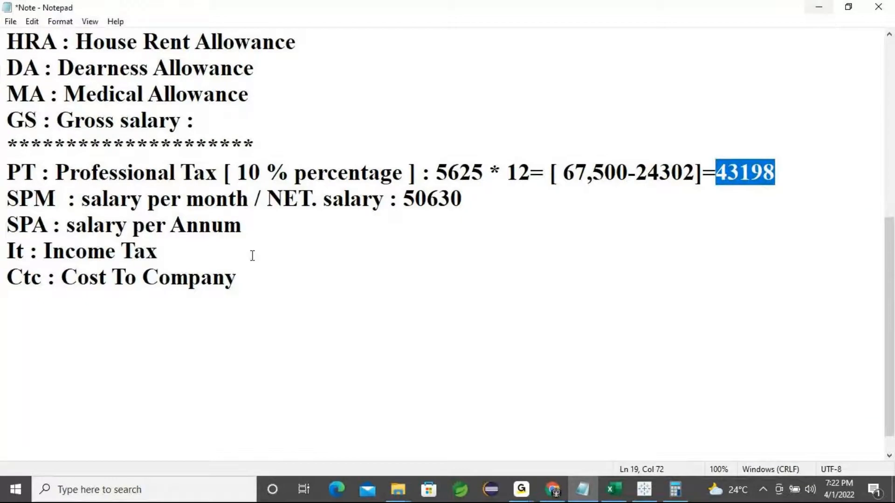
Step: Copy 24302 from the Professional Tax line to the end of the Income Tax line, preceded by a colon
left_click(165, 251)
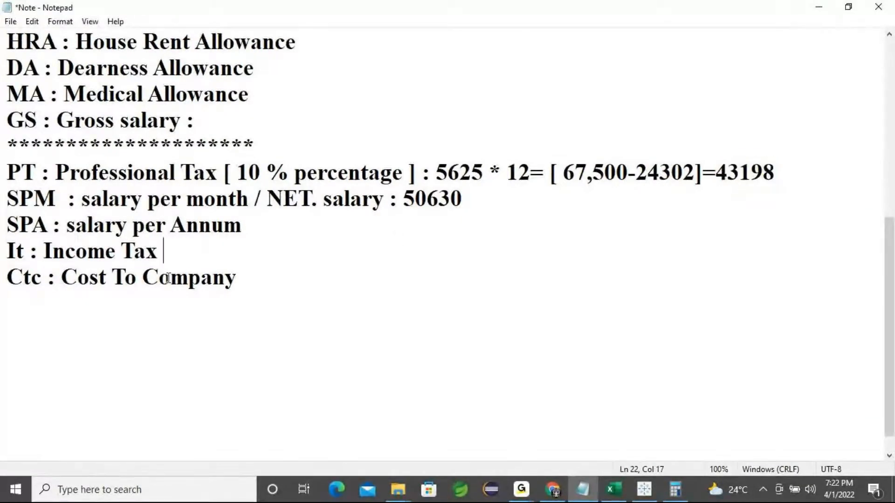
left_click_drag(642, 173, 696, 174)
key("ctrl+c")
left_click(167, 259)
type(":")
key("ctrl+v")
Step: Append ": spa - it" to the note's Cost To Company line and highlight its two terms
left_click(247, 278)
type(":")
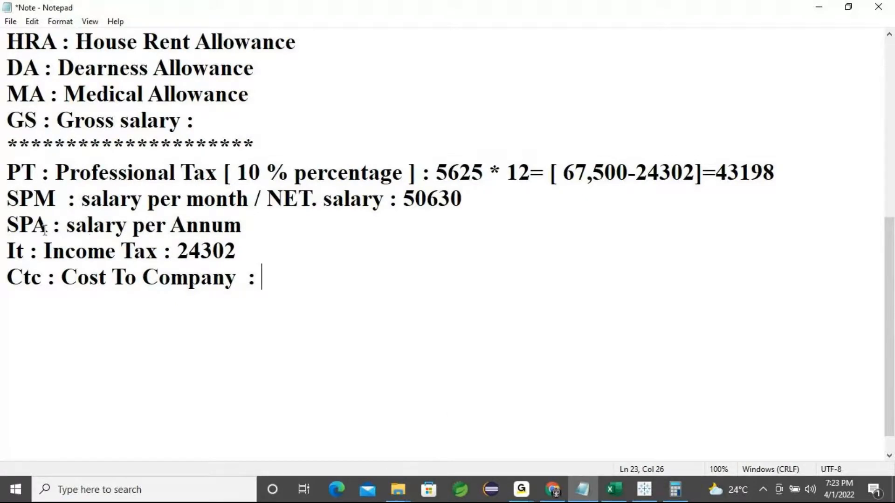
left_click_drag(401, 205, 466, 205)
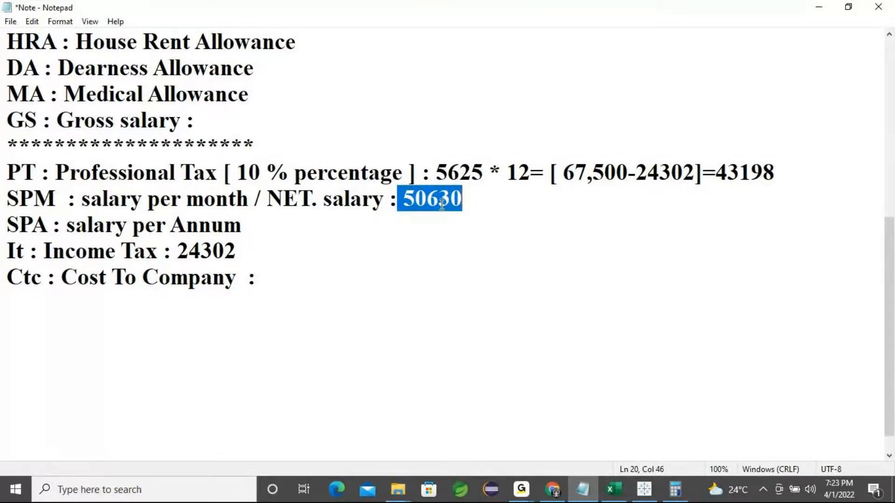
left_click(284, 277)
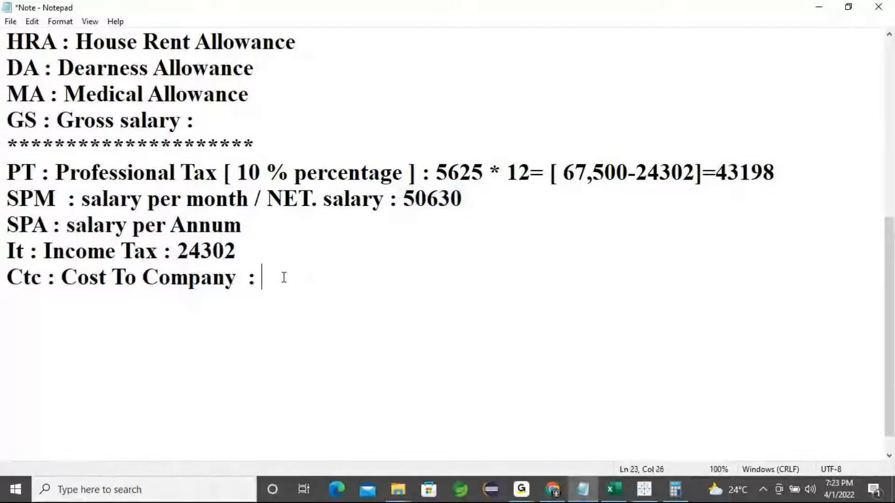
type("spa - i")
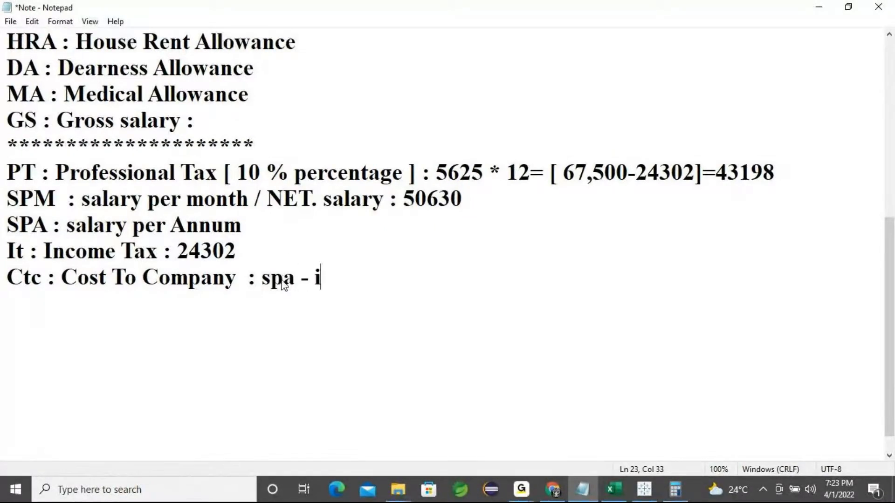
type("t")
left_click_drag(295, 279, 265, 280)
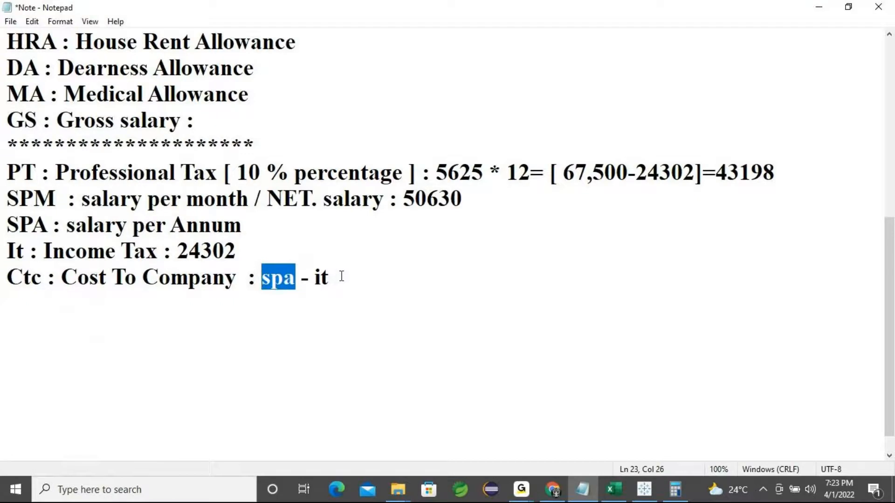
left_click_drag(341, 277, 309, 278)
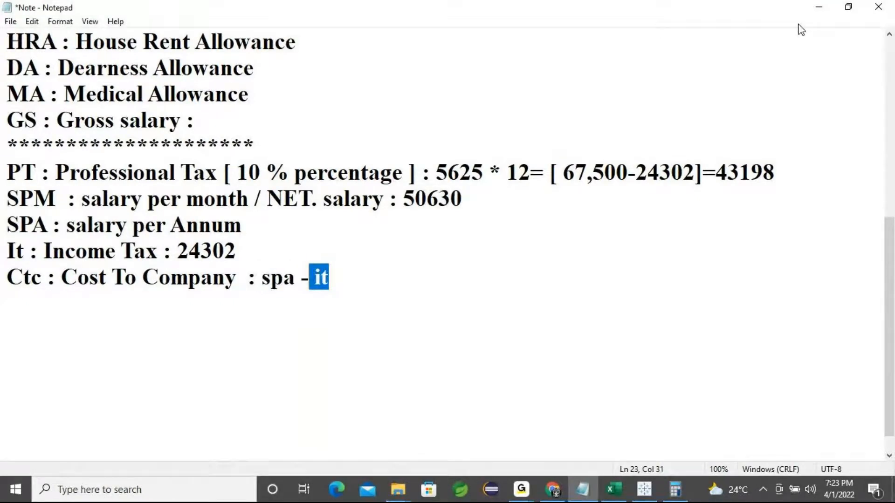
Step: Switch to Tableau and review the formula of the CTC calculated field, leaving it unchanged
left_click(814, 8)
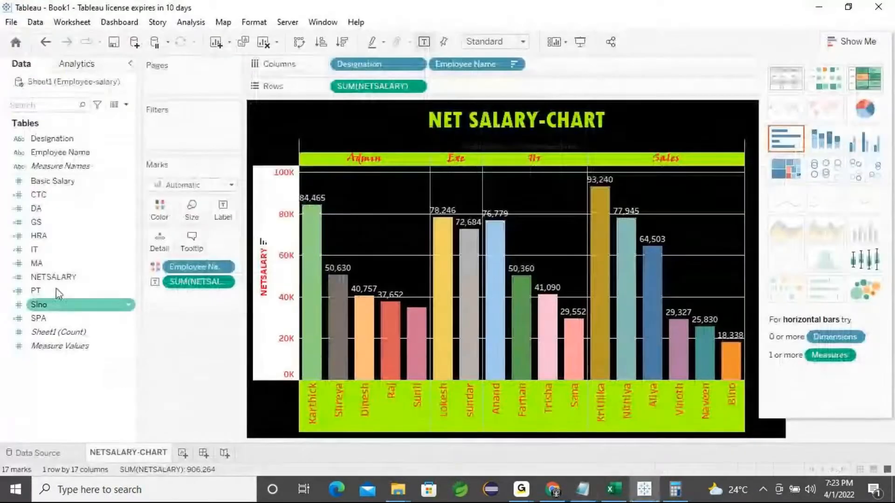
left_click(41, 197)
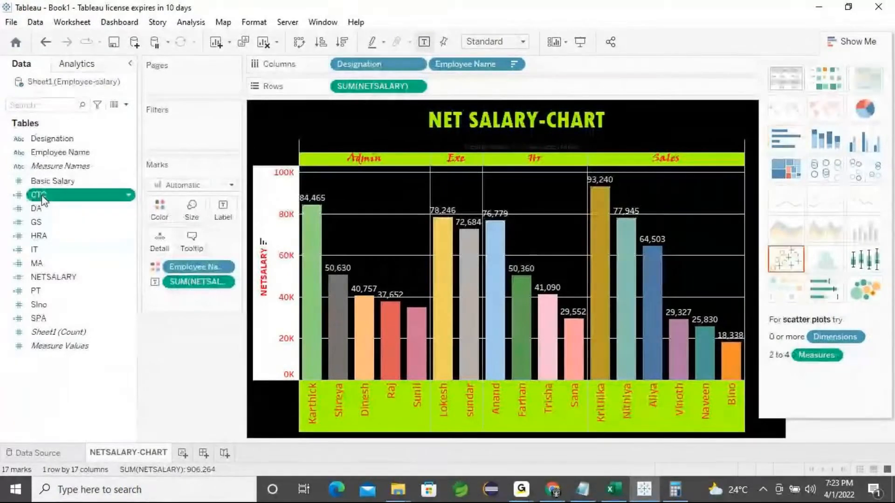
right_click(41, 196)
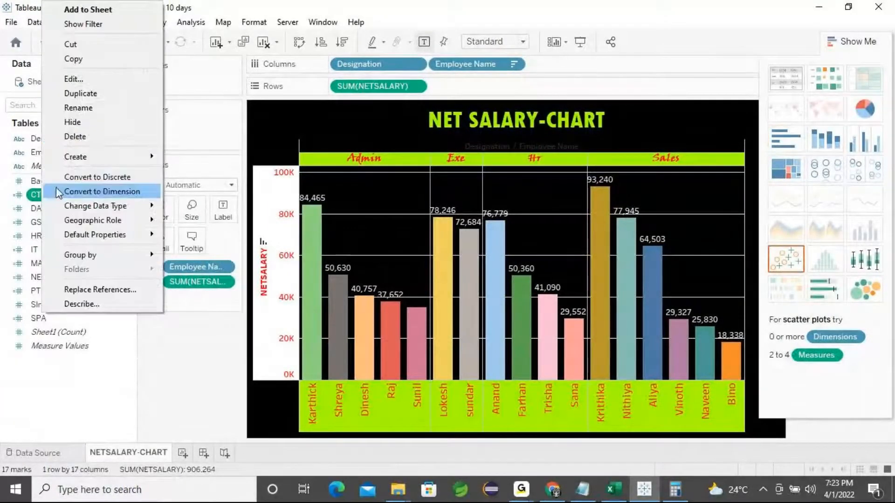
left_click(84, 80)
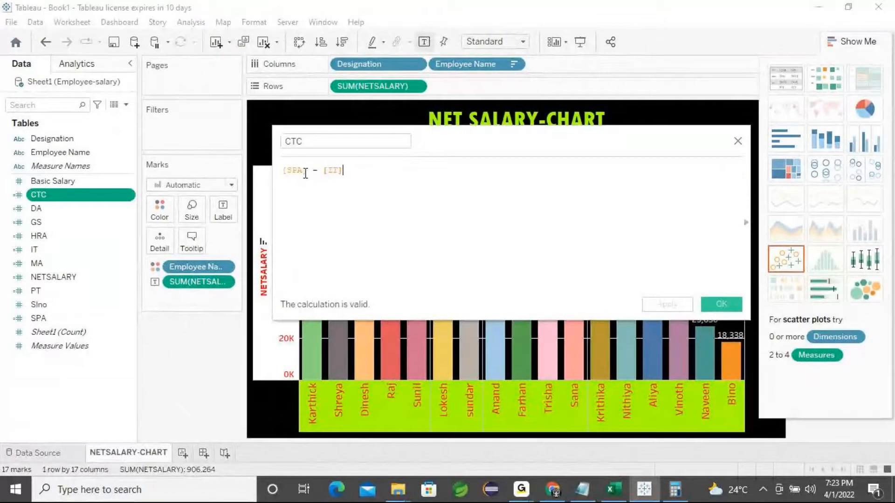
double_click(307, 173)
left_click(341, 172)
left_click_drag(341, 171, 284, 171)
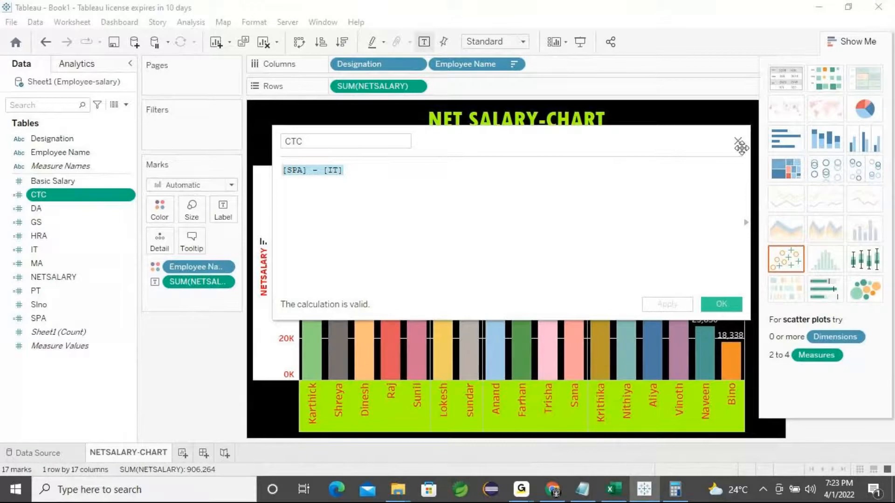
mouse_move(520, 489)
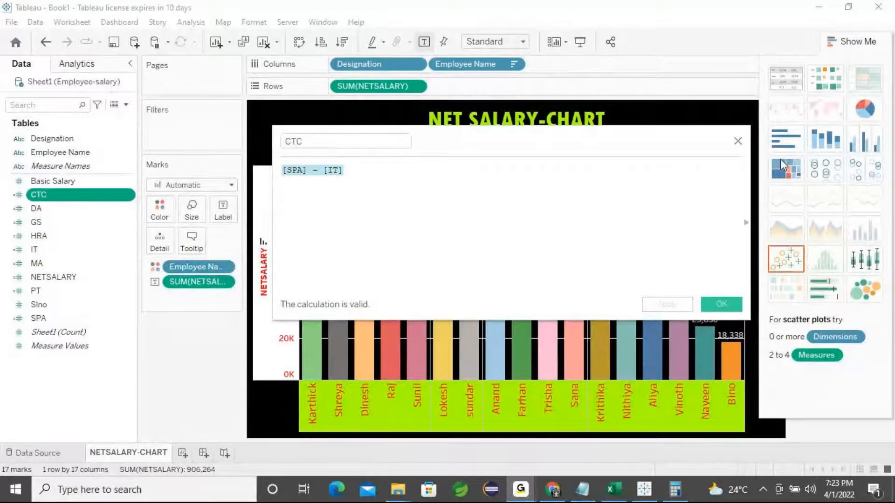
left_click(721, 304)
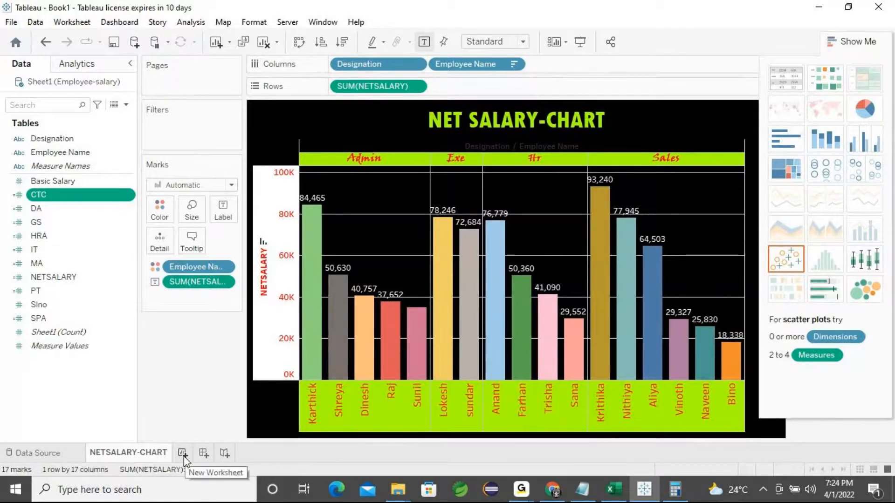
Step: Add a new worksheet after NETSALARY-CHART and rename it CTC-CHART
mouse_move(128, 458)
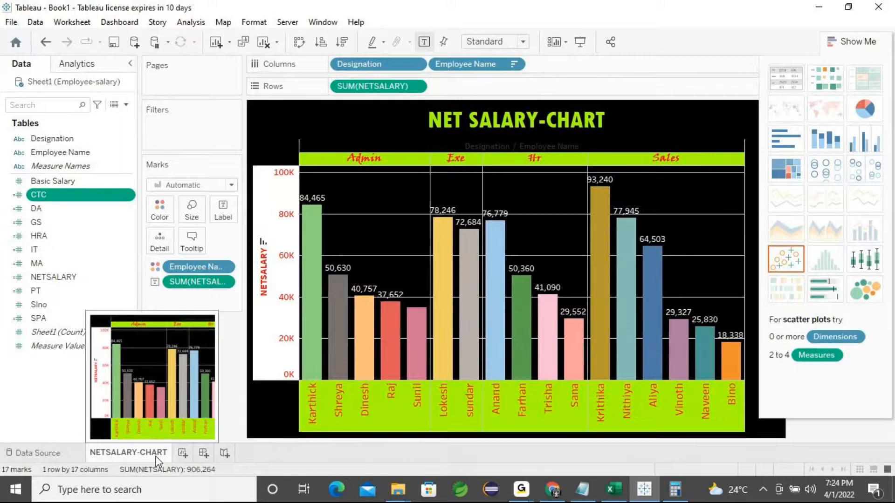
left_click(183, 454)
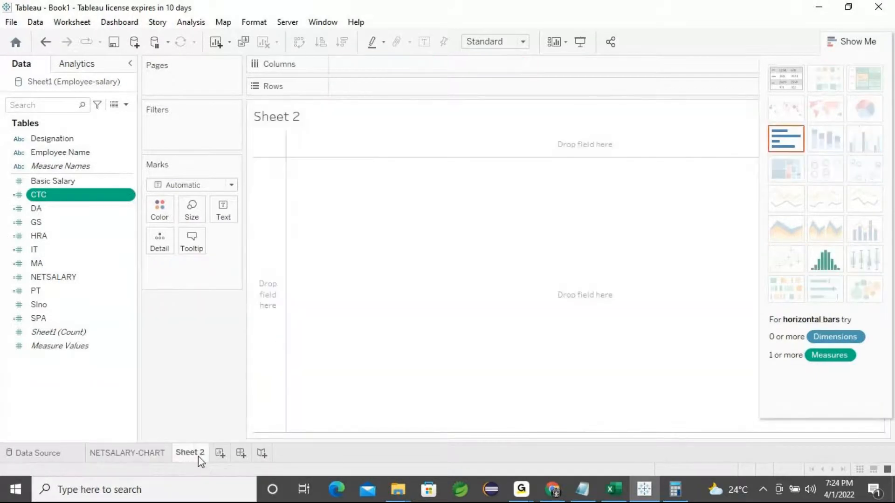
right_click(198, 457)
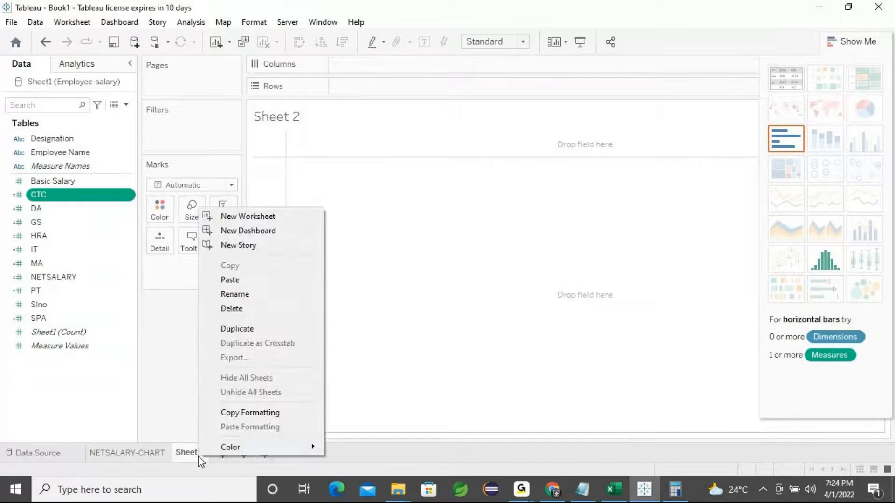
left_click(237, 296)
key("BackSpace")
type("CTC")
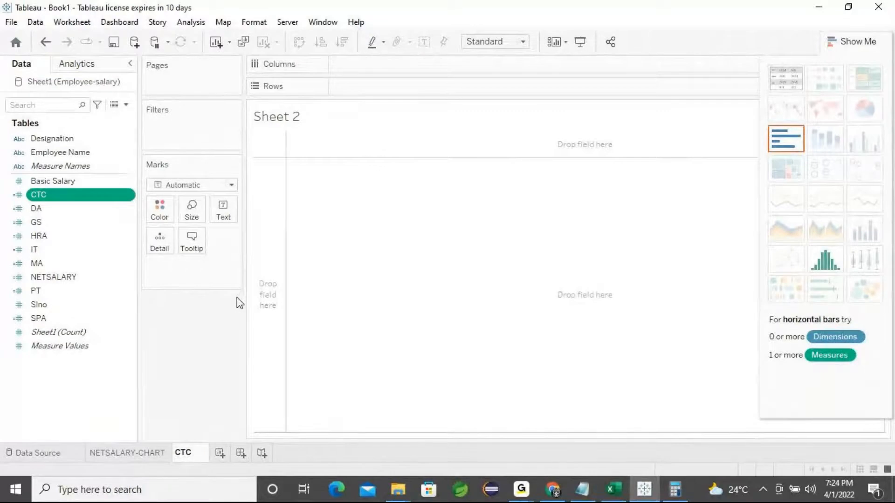
type("-CHART")
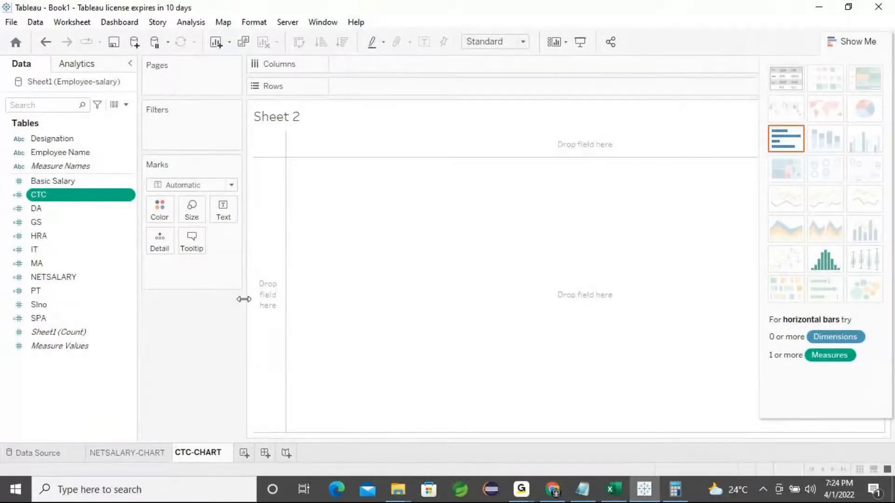
left_click(200, 325)
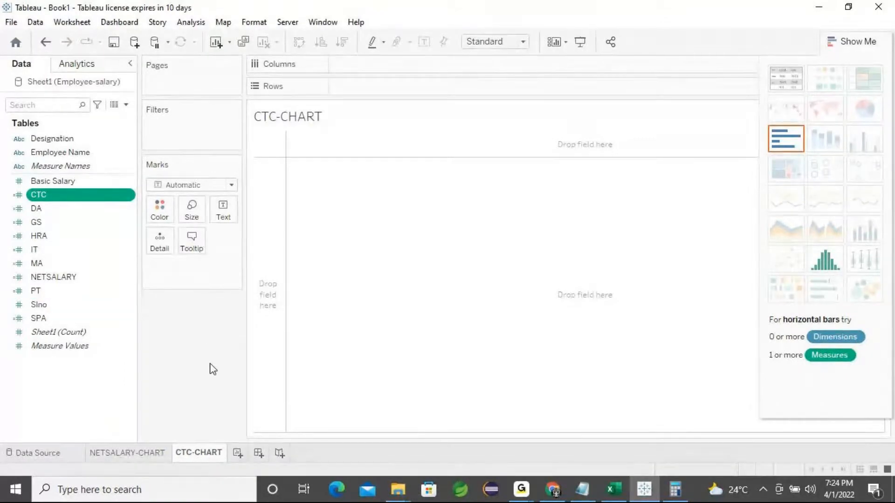
Step: Build a side-by-side bar chart of CTC by Designation and Employee Name, with the bars colored by employee
left_click(69, 181, "ctrl")
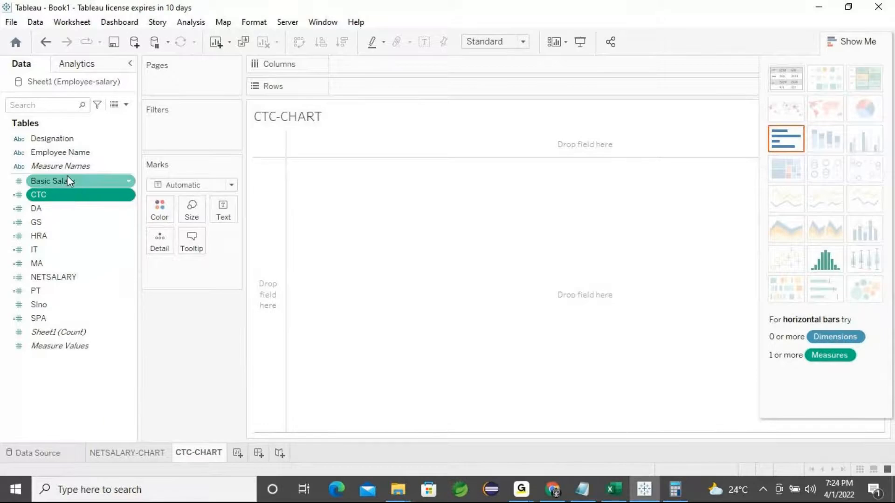
left_click_drag(66, 152, 401, 70)
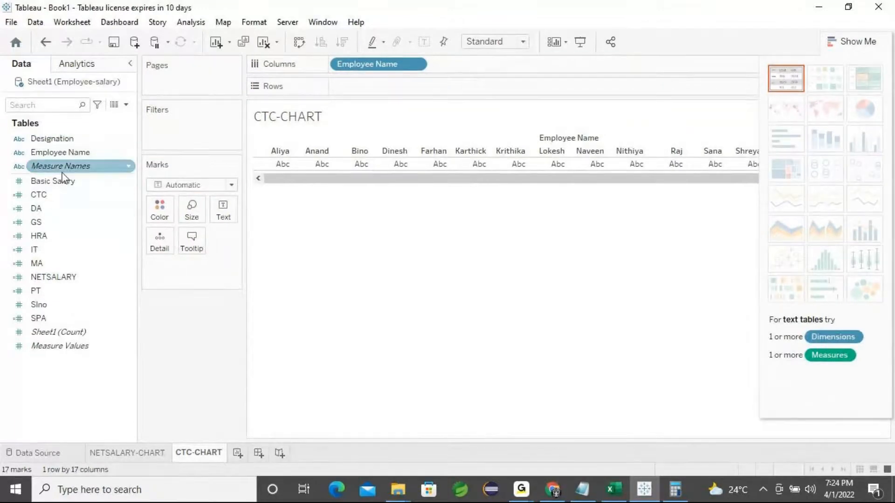
left_click_drag(65, 140, 488, 69)
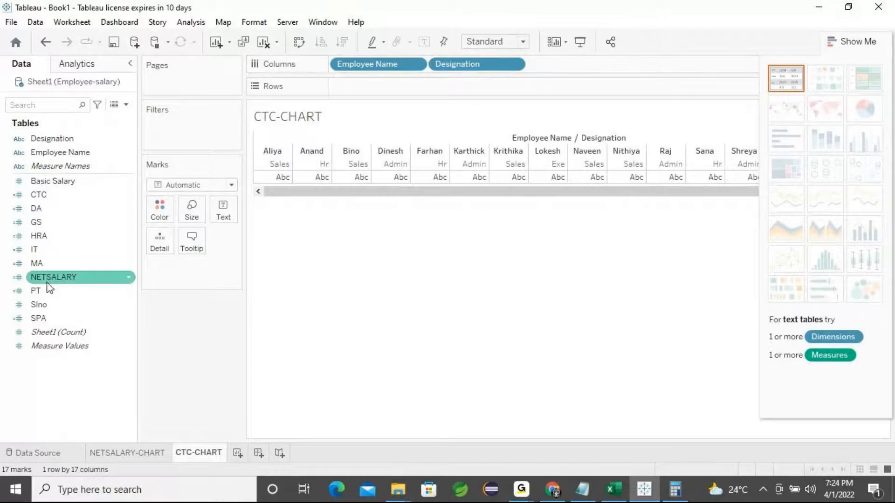
left_click_drag(55, 203, 376, 91)
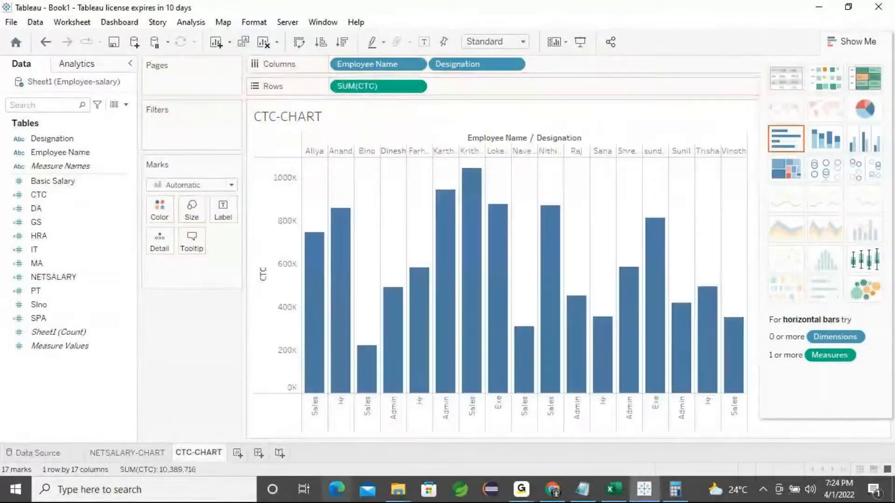
left_click(859, 148)
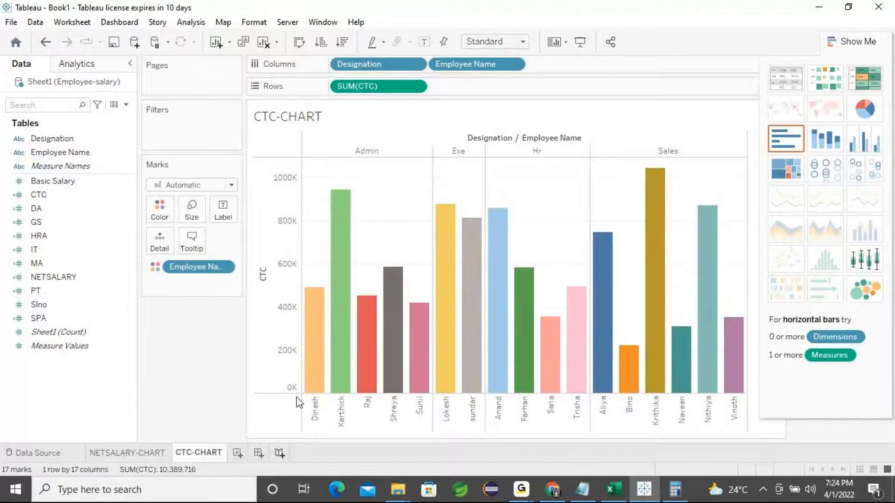
Step: Sort the CTC-CHART bars by CTC in descending order within each designation, using NETSALARY-CHART as reference
left_click(131, 455)
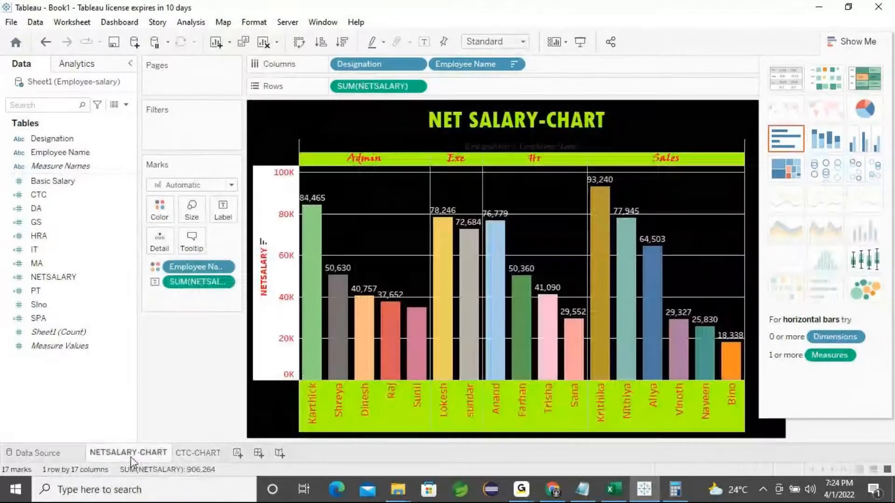
left_click(194, 455)
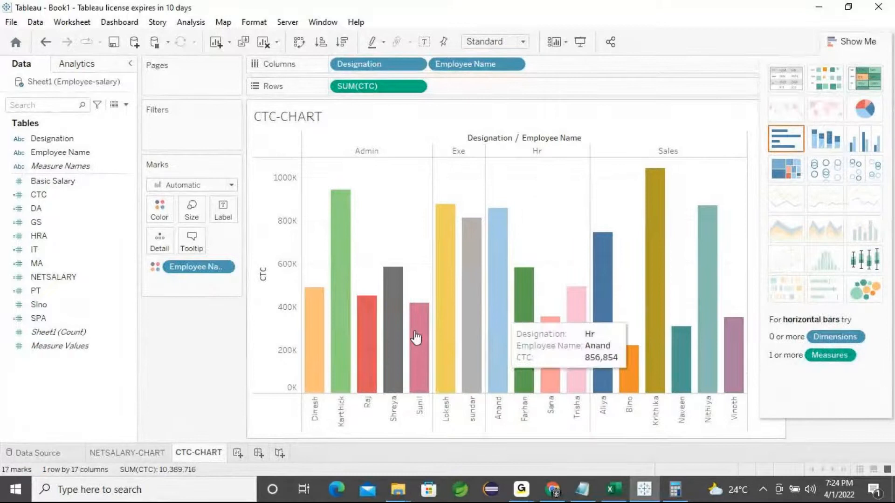
left_click(263, 273)
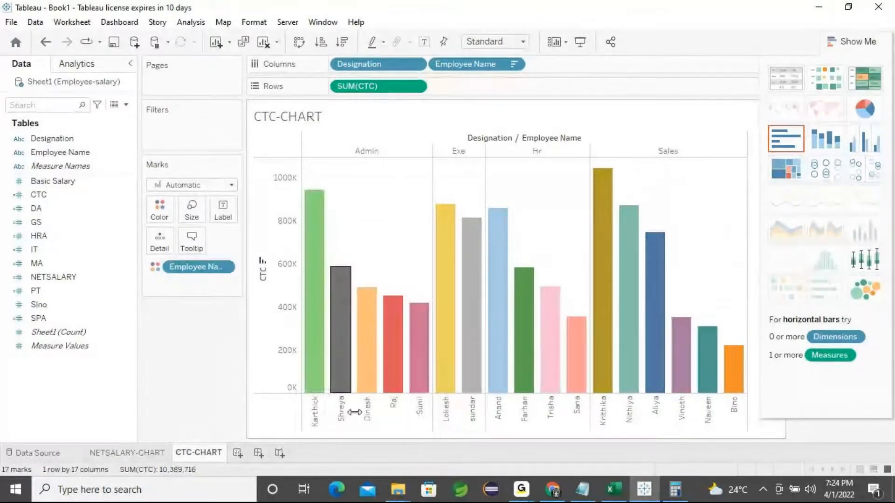
Step: Compare with NETSALARY-CHART and replace the CTC-CHART sheet's title placeholder with the text "CTC-CHART"
left_click(129, 454)
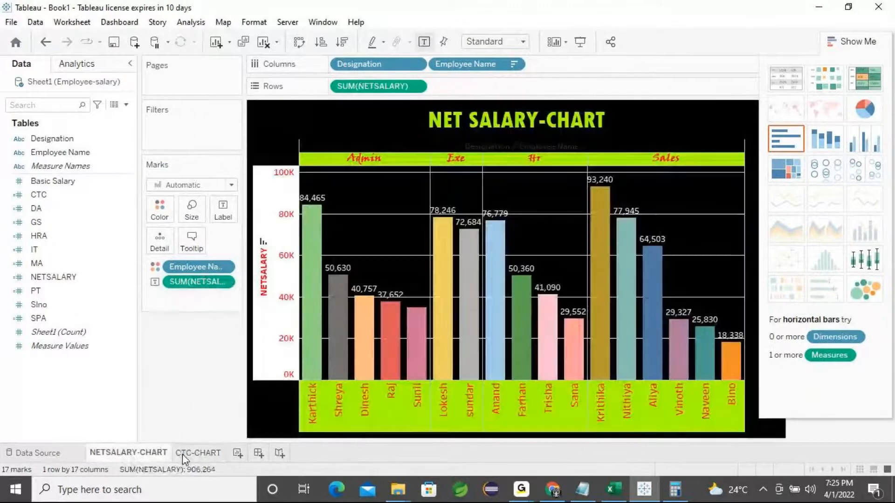
left_click(183, 453)
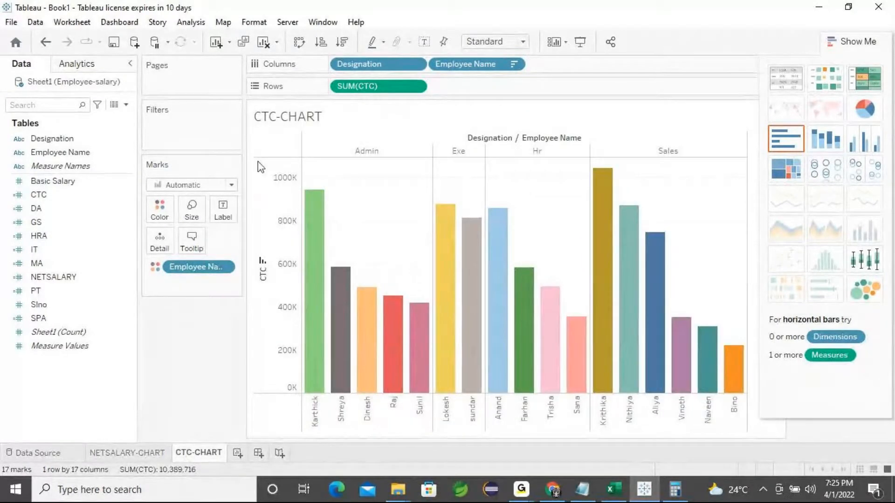
double_click(314, 116)
left_click_drag(450, 214, 291, 213)
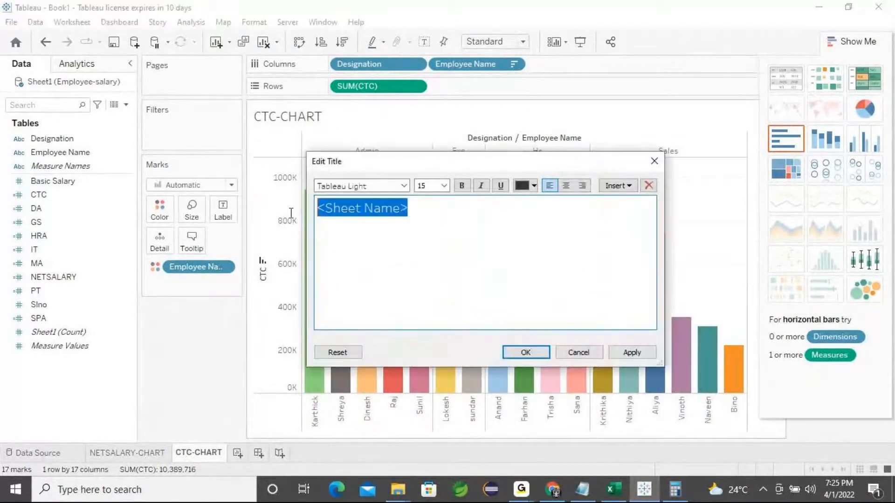
type("CTC")
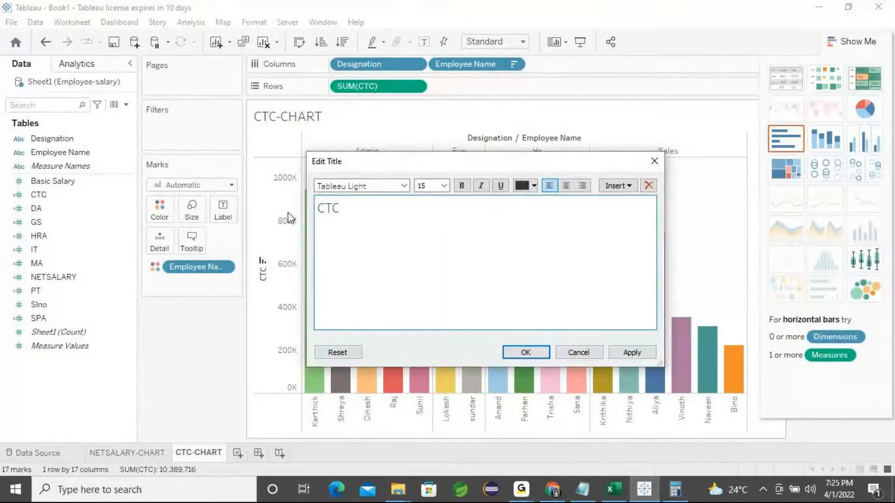
type("-CHART")
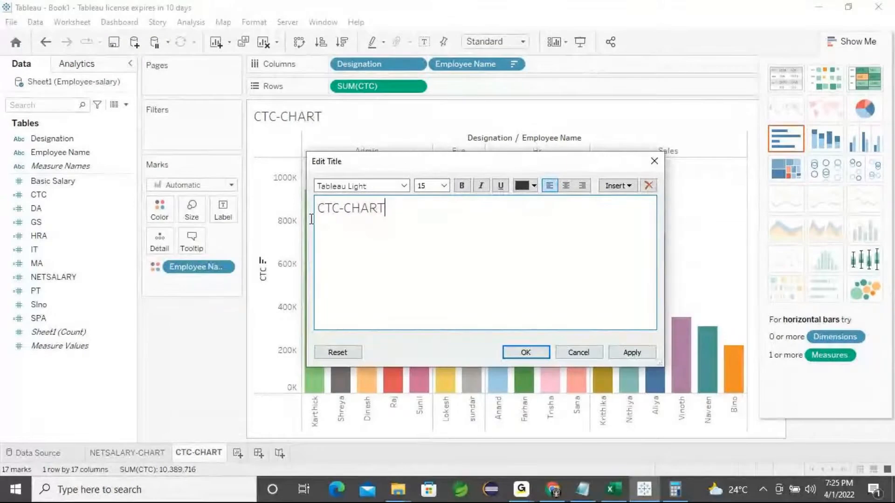
Step: Format the CTC-CHART title as bold red text, center it, and apply the title changes
key("ctrl+a")
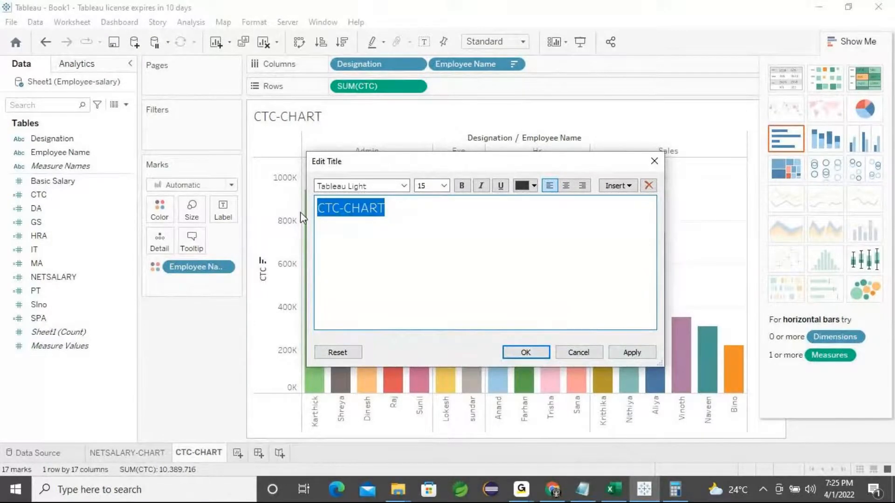
left_click(461, 186)
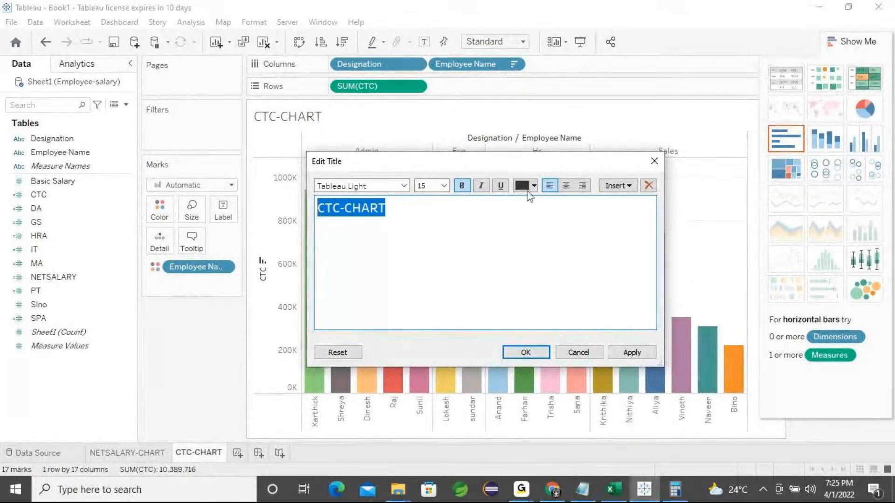
left_click(534, 186)
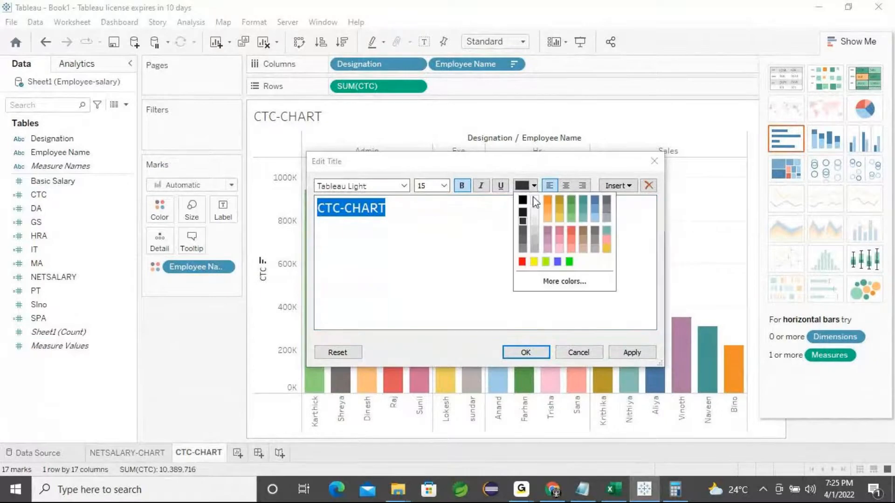
left_click(522, 262)
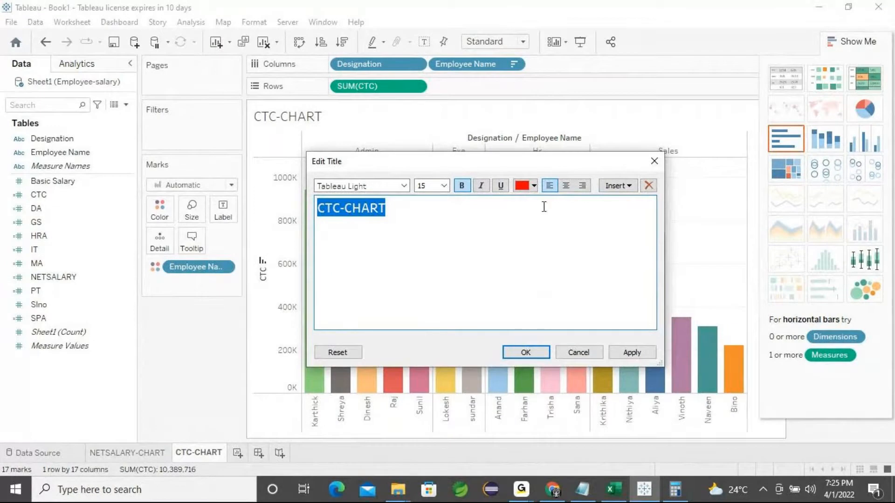
left_click(566, 186)
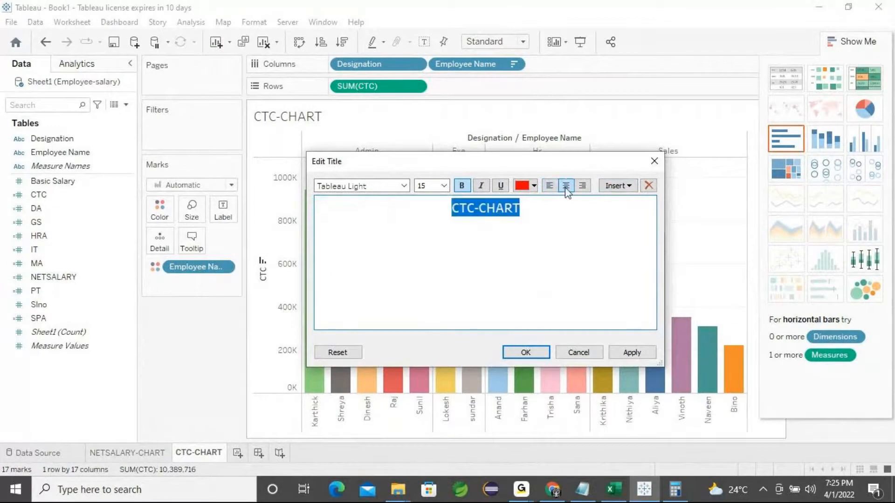
left_click(631, 352)
left_click(525, 353)
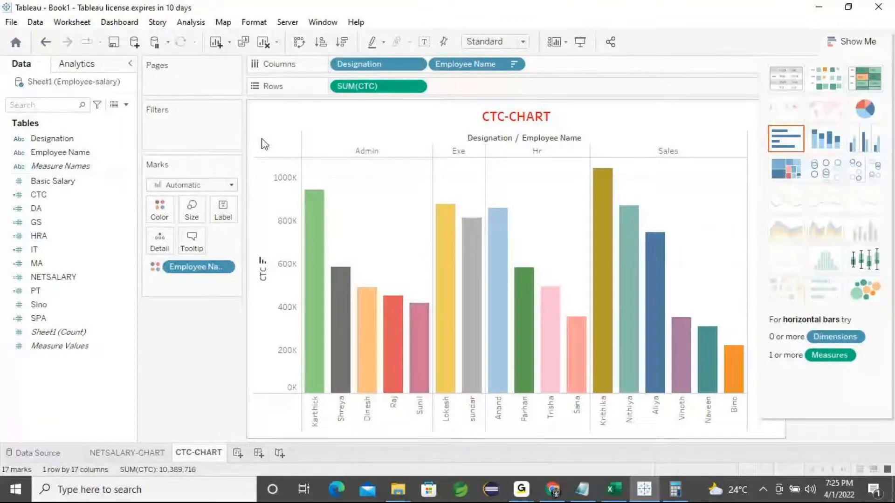
Step: Shade the CTC-CHART worksheet background with the custom green #55ff7f
left_click(247, 25)
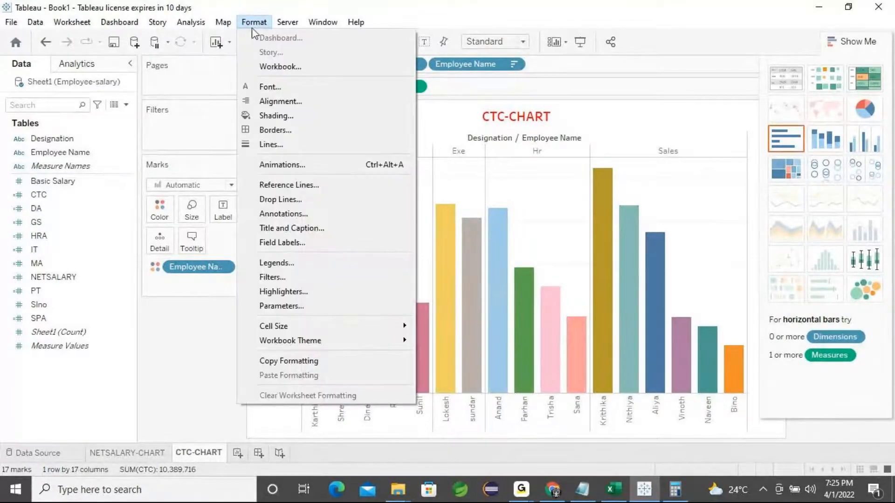
left_click(273, 116)
left_click(112, 145)
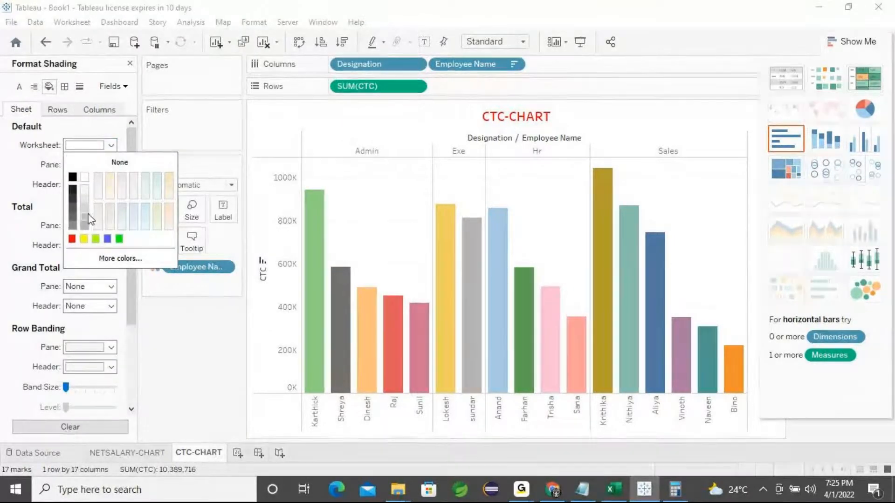
left_click(117, 259)
left_click_drag(500, 110, 228, 101)
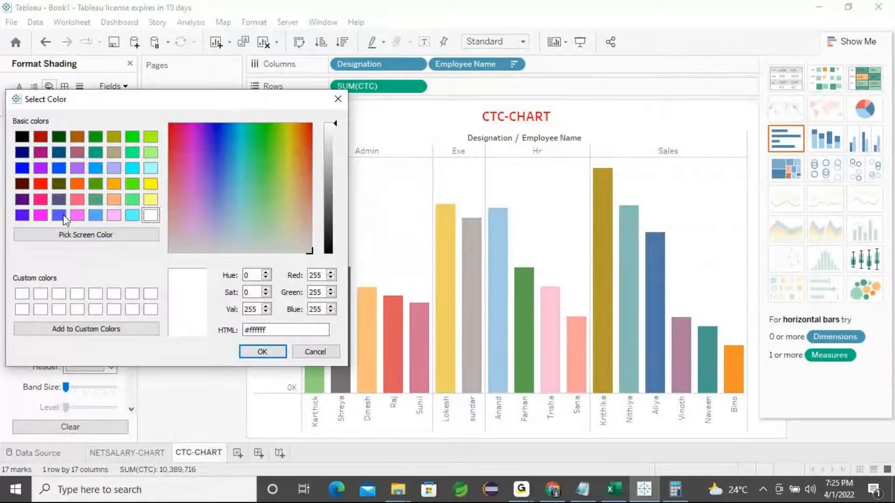
left_click(43, 202)
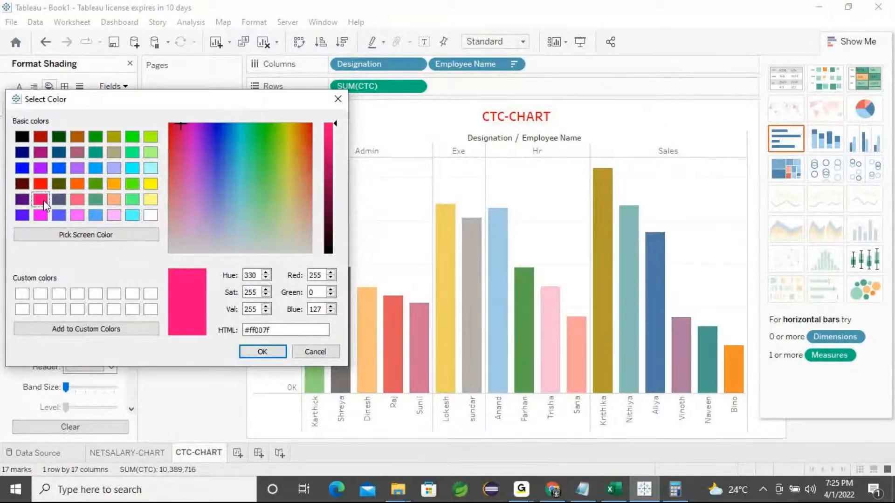
left_click(132, 204)
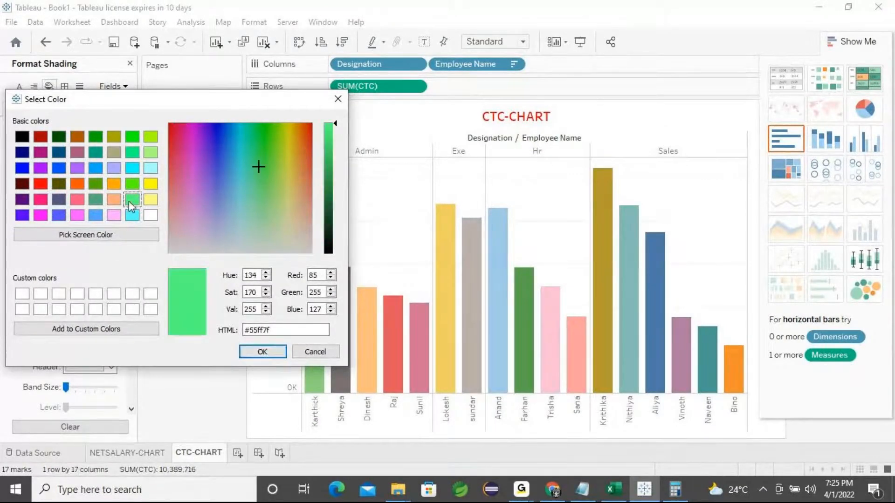
left_click(261, 352)
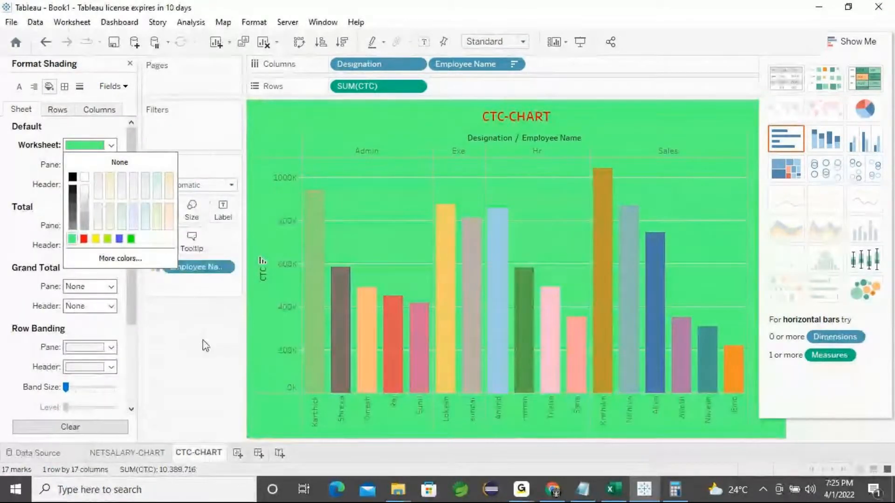
left_click(192, 332)
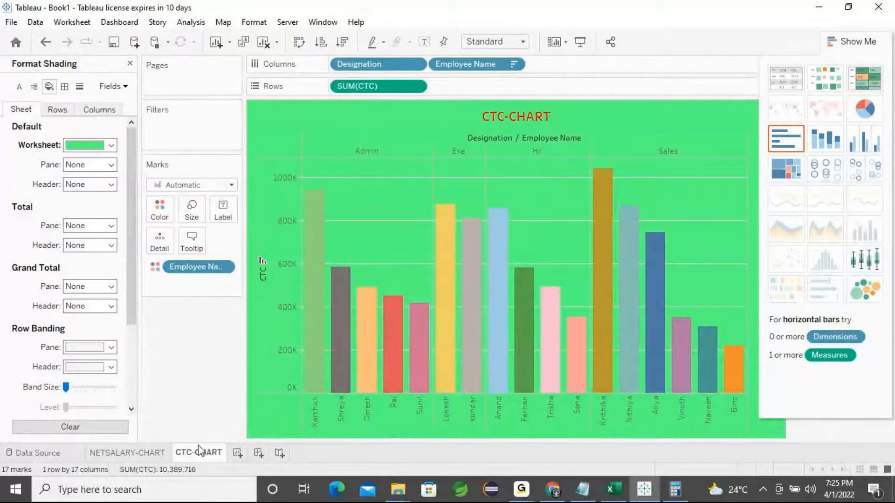
Step: Check NETSALARY-CHART for reference, and give the Designation headers in CTC-CHART red shading with bold white text
left_click(128, 453)
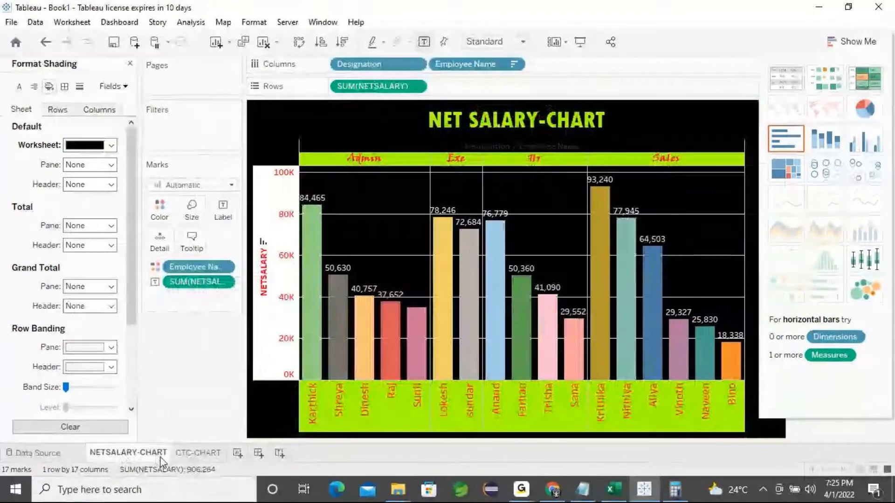
left_click(181, 455)
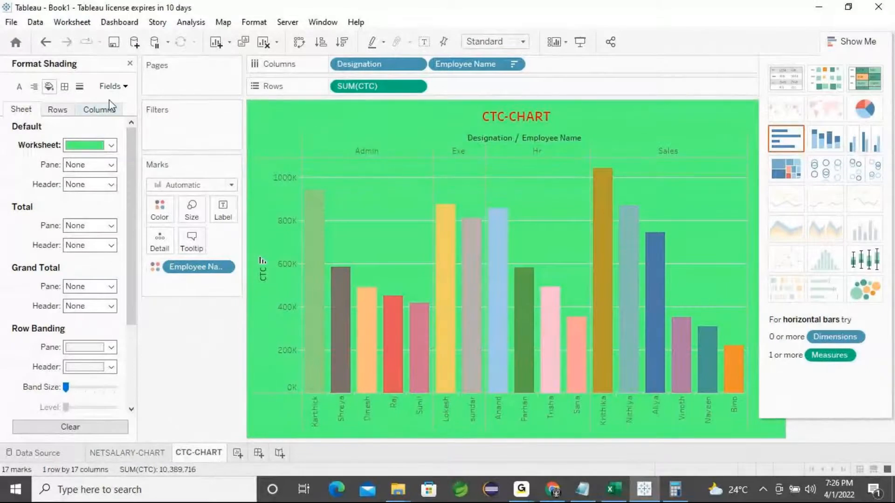
left_click(126, 87)
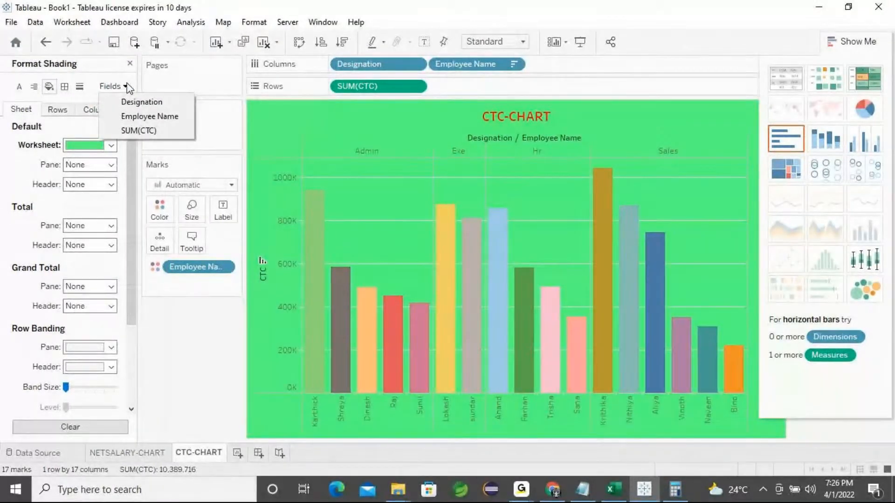
left_click(140, 102)
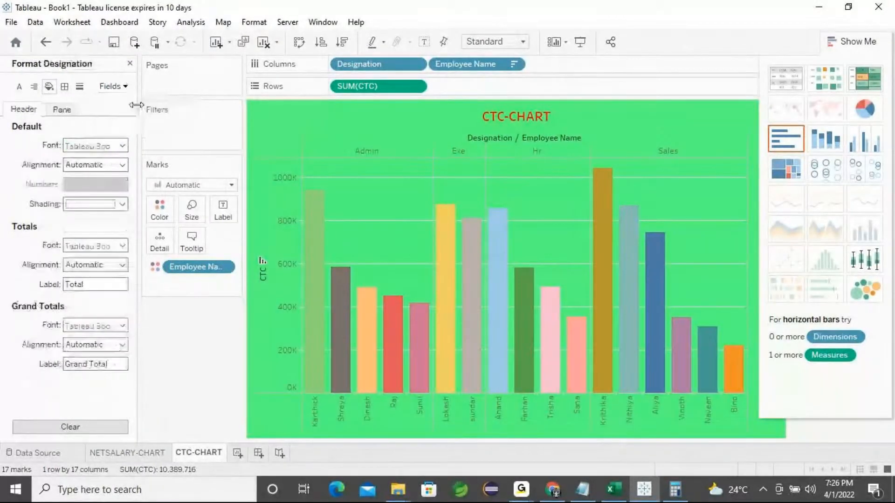
left_click(122, 204)
left_click(83, 283)
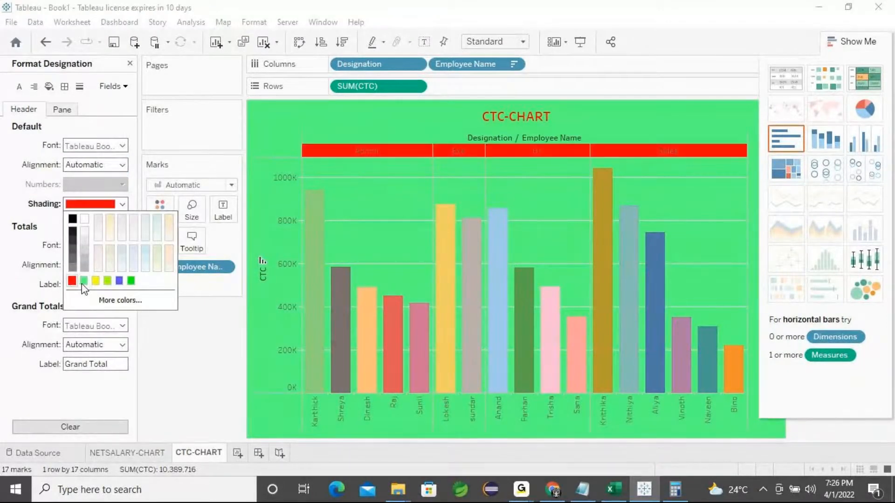
left_click(123, 146)
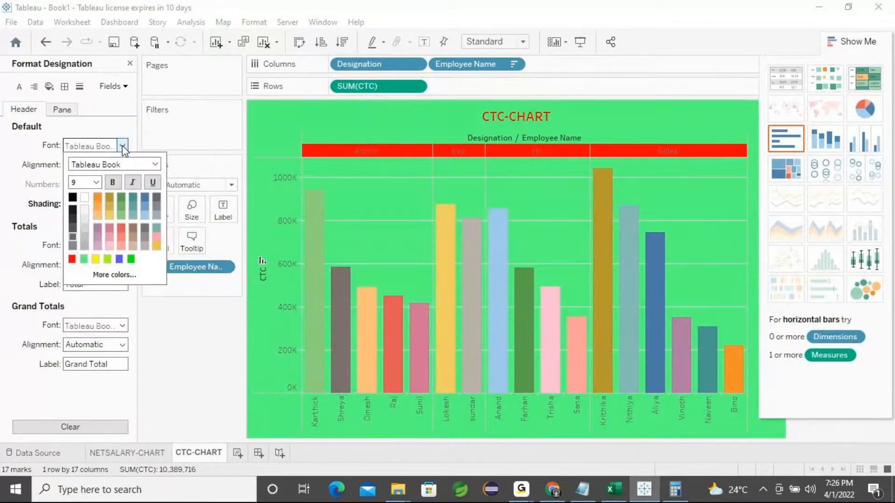
left_click(84, 198)
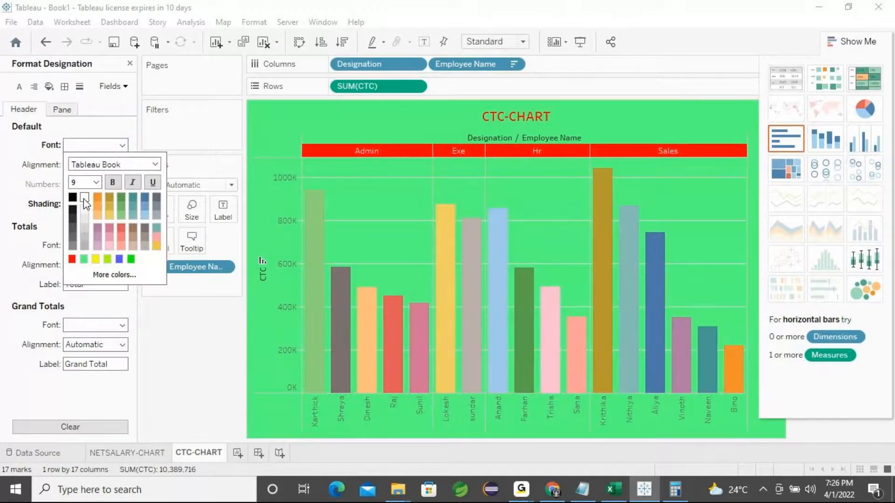
left_click(113, 183)
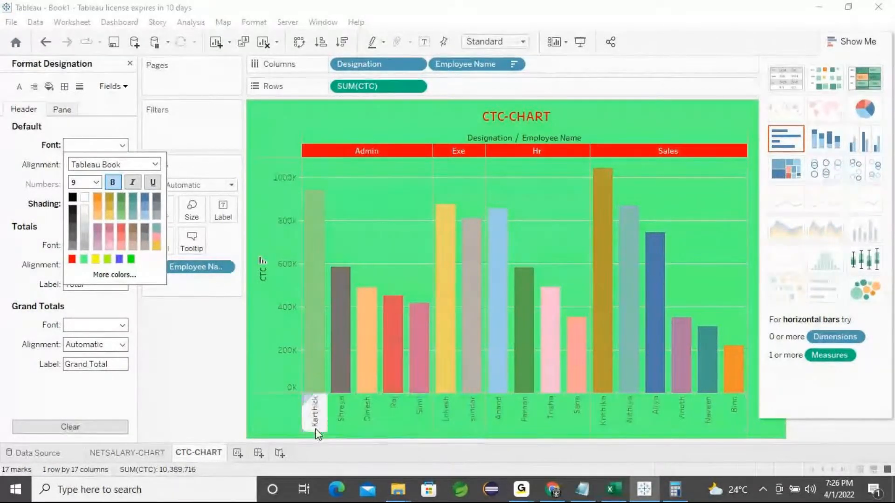
Step: Give the Employee Name headers below the bars blue shading with bold white text
left_click(113, 86)
left_click(114, 87)
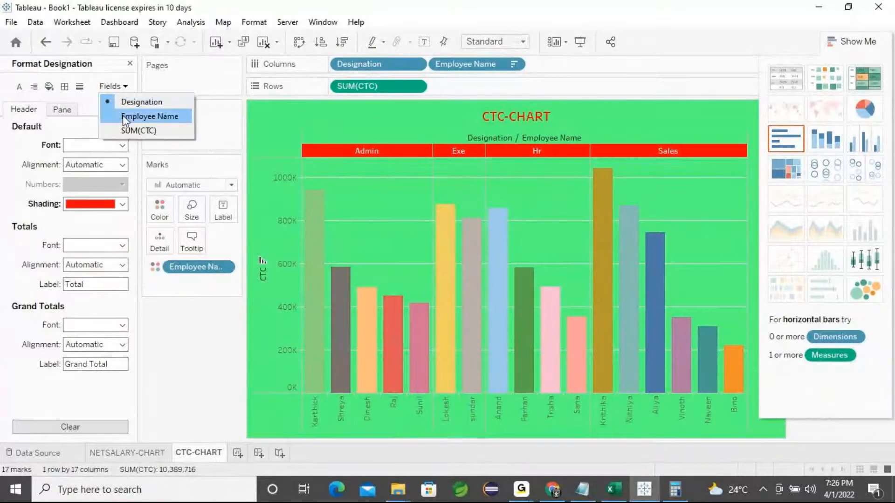
left_click(124, 117)
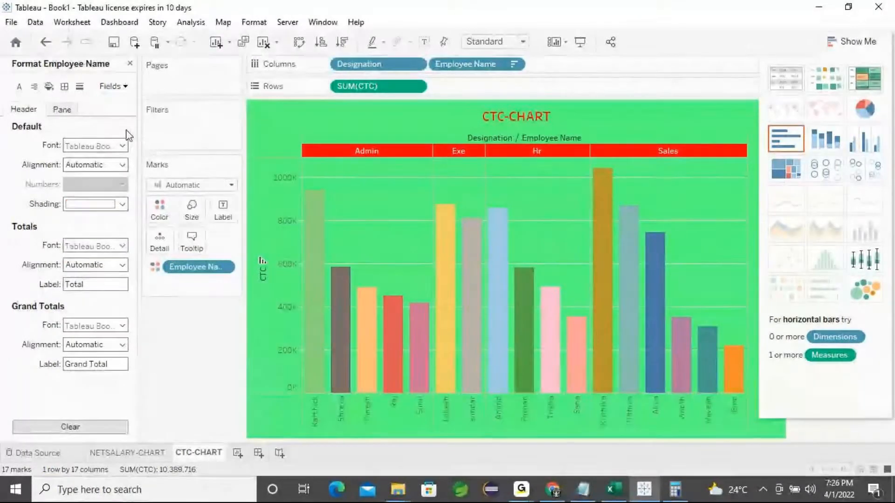
left_click(122, 205)
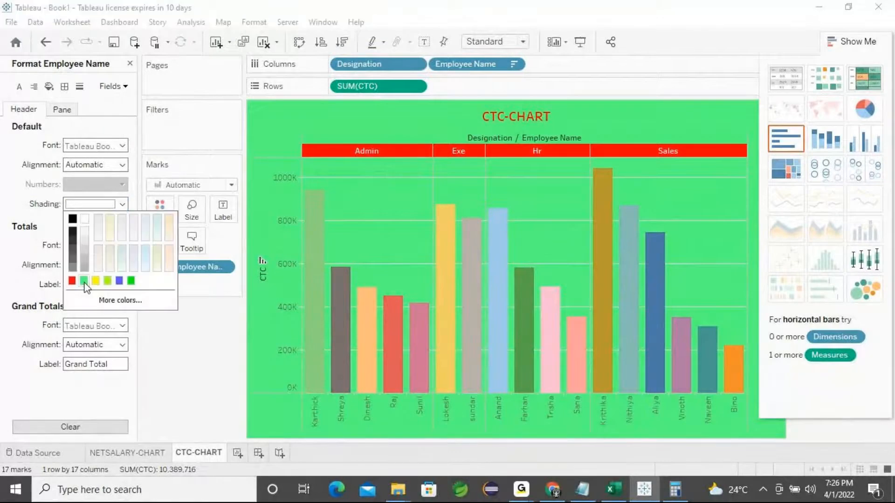
left_click(119, 281)
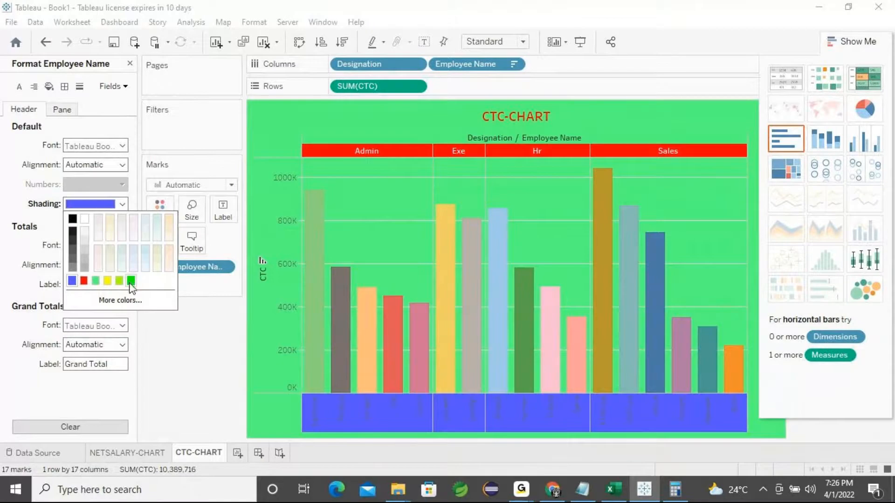
left_click(123, 147)
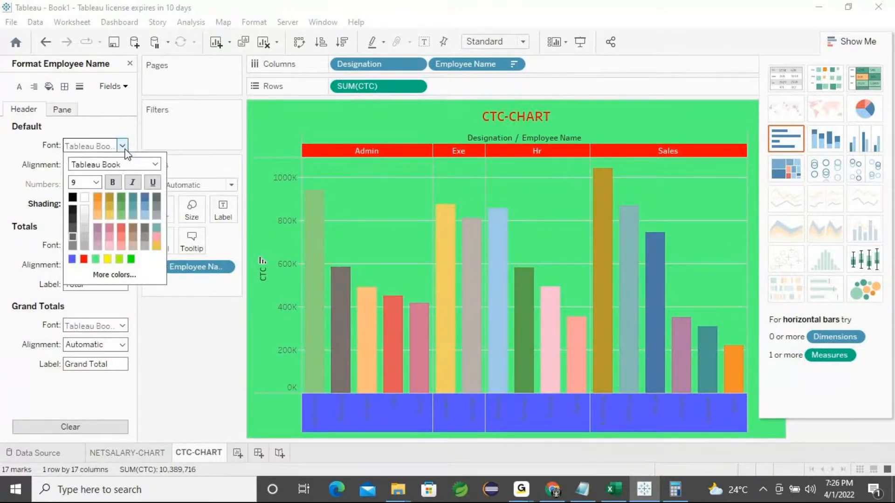
left_click(84, 197)
left_click(115, 185)
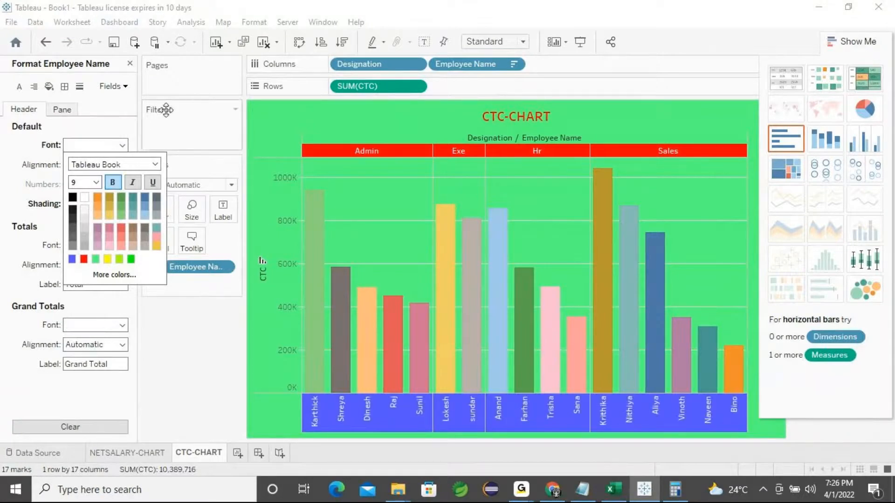
left_click(122, 135)
Step: Set the SUM(CTC) axis font to bold red
left_click(114, 86)
left_click(122, 132)
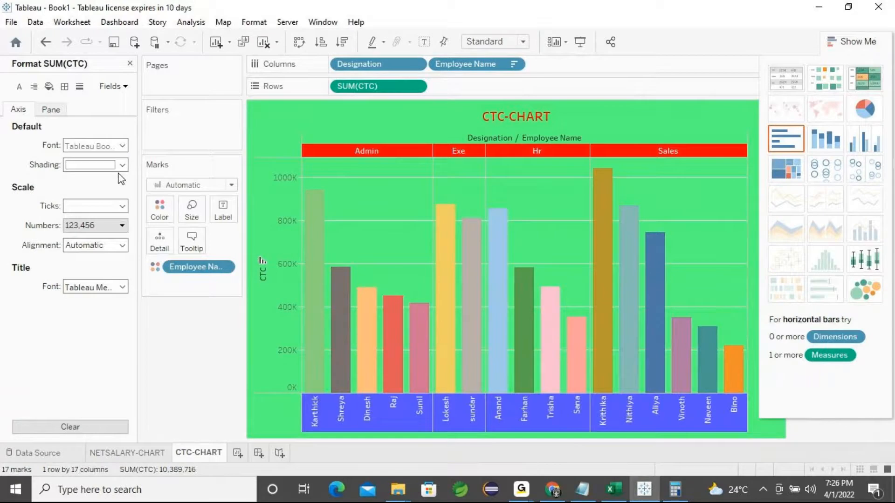
left_click(122, 145)
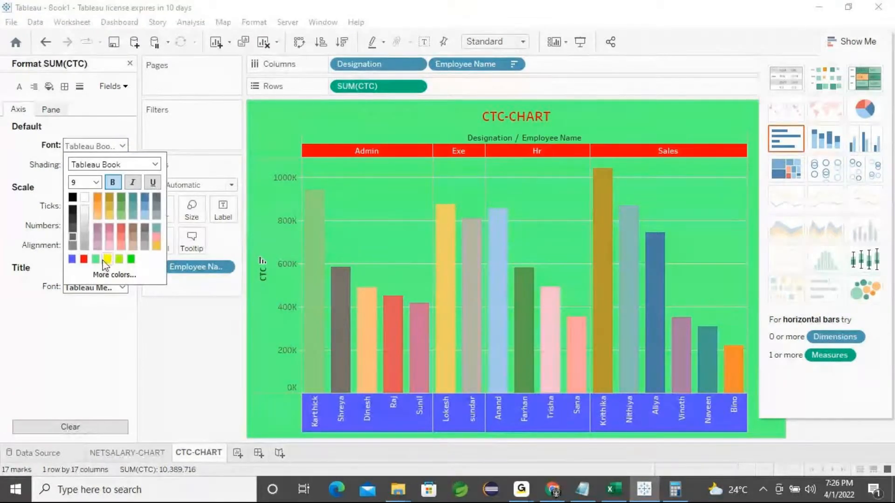
left_click(83, 259)
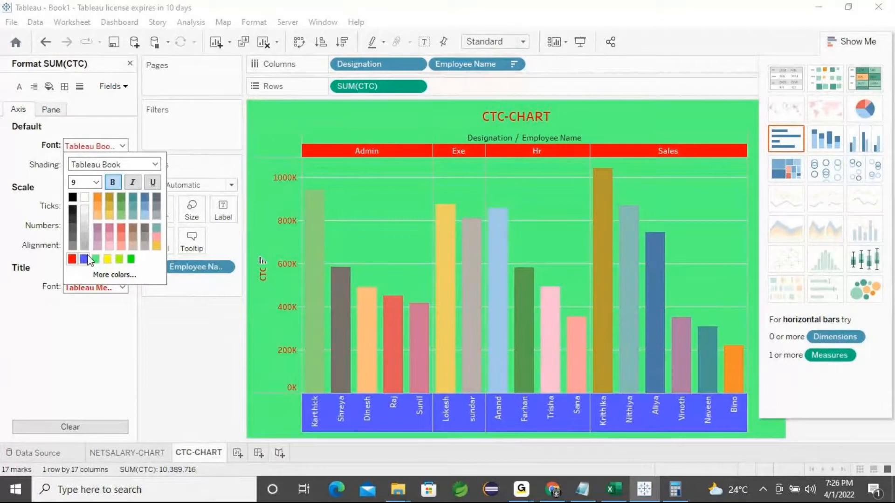
left_click(125, 130)
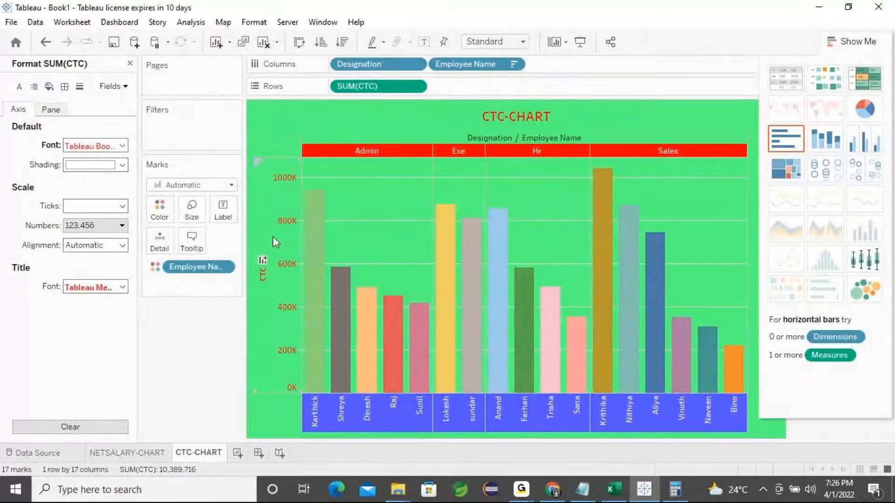
Step: Set the default pane font of SUM(CTC) to bold white
left_click(50, 110)
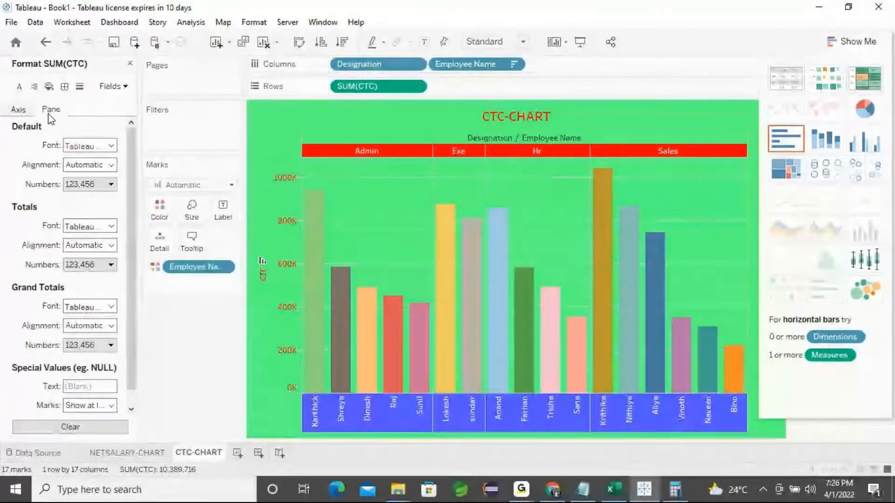
left_click(111, 147)
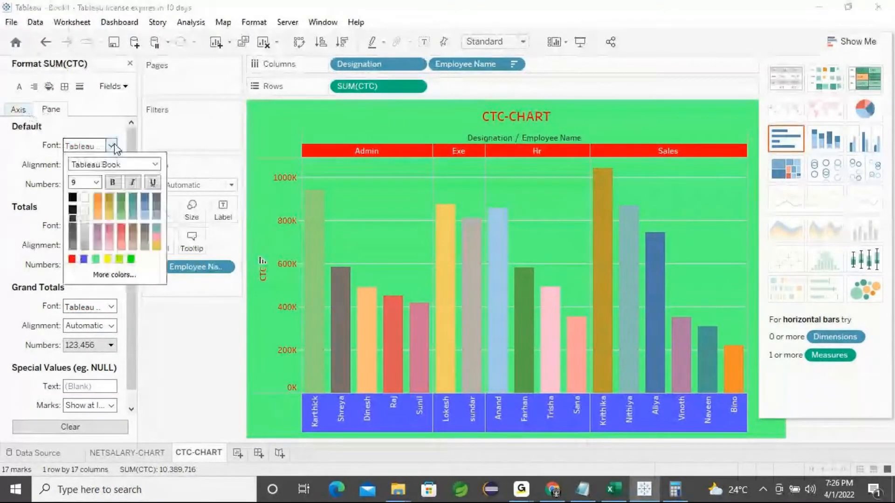
left_click(82, 197)
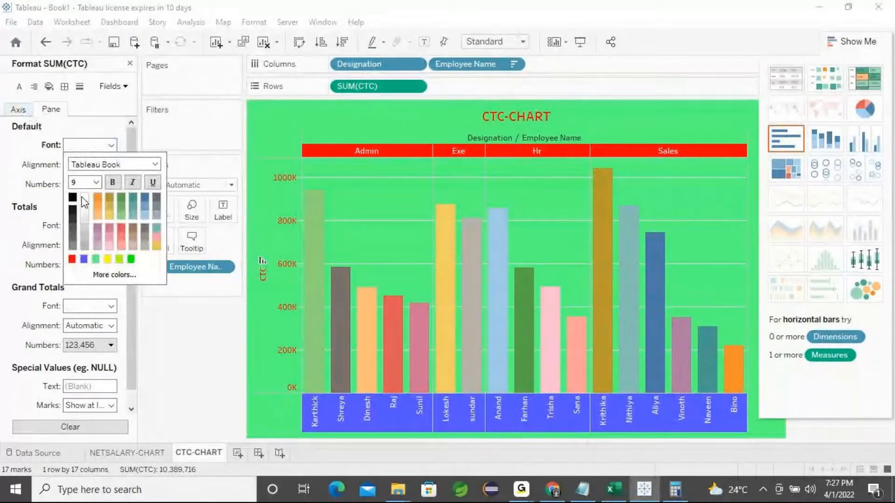
left_click(117, 183)
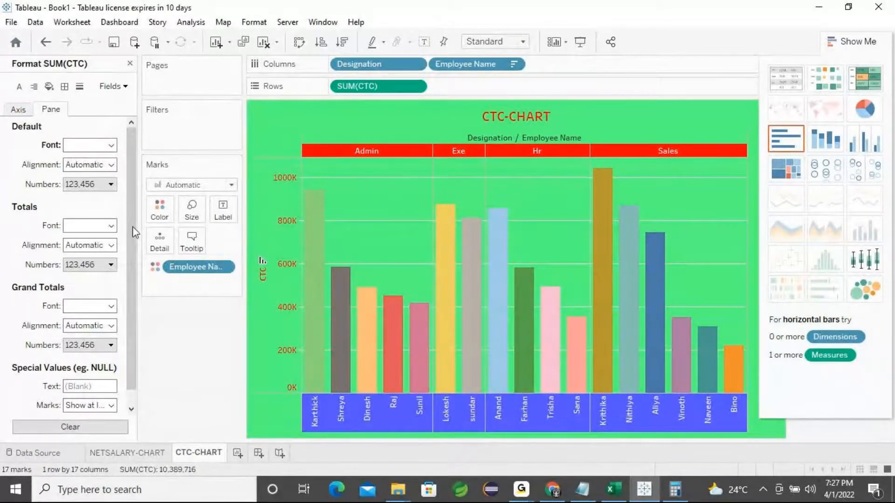
Step: Label the CTC-CHART bars with their CTC values and set the default pane font of SUM(CTC) to black
left_click(130, 64)
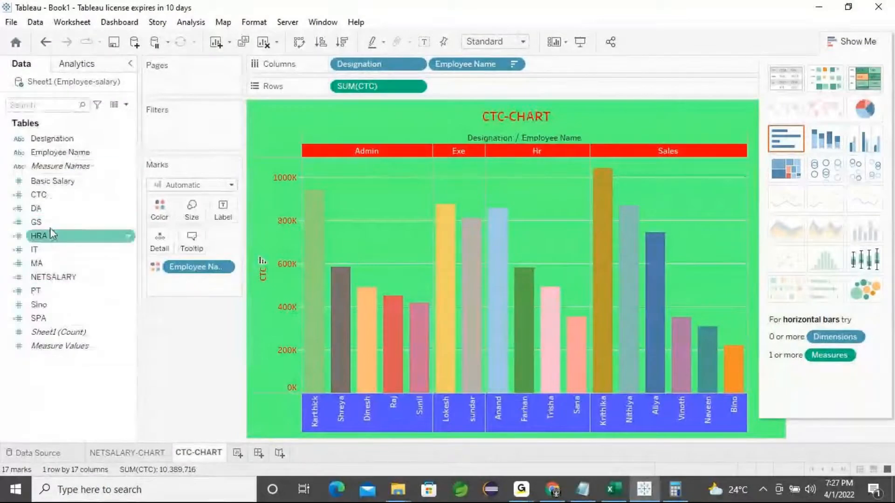
left_click_drag(42, 199, 223, 213)
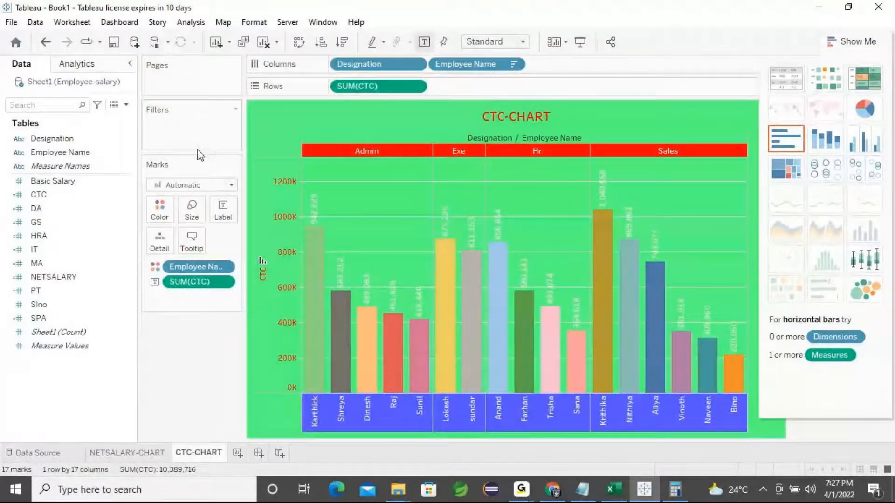
left_click(256, 23)
left_click(256, 24)
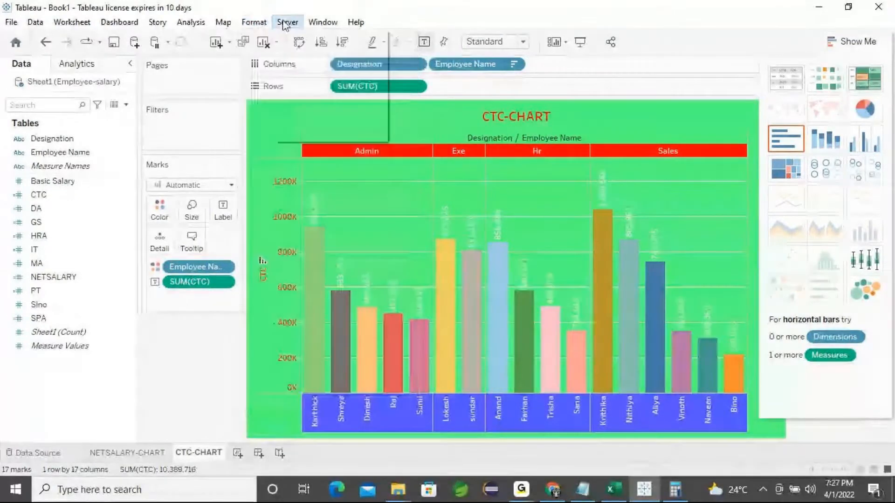
left_click(256, 23)
left_click(273, 111)
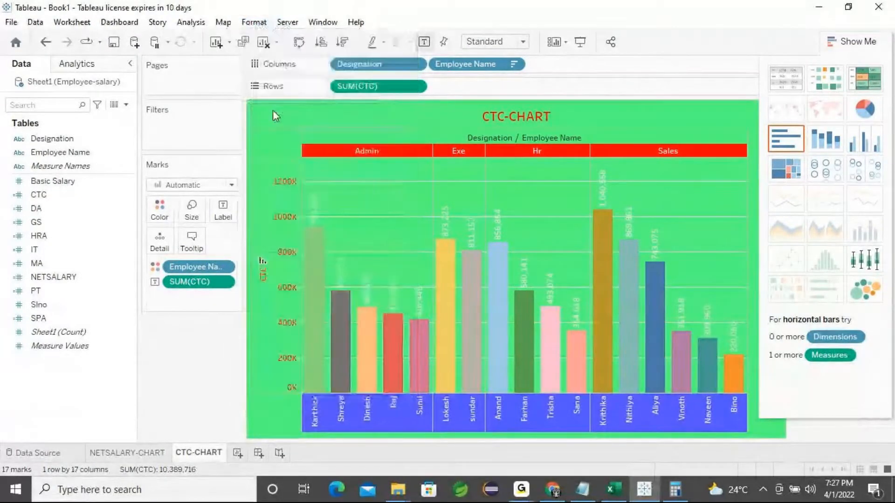
left_click(114, 85)
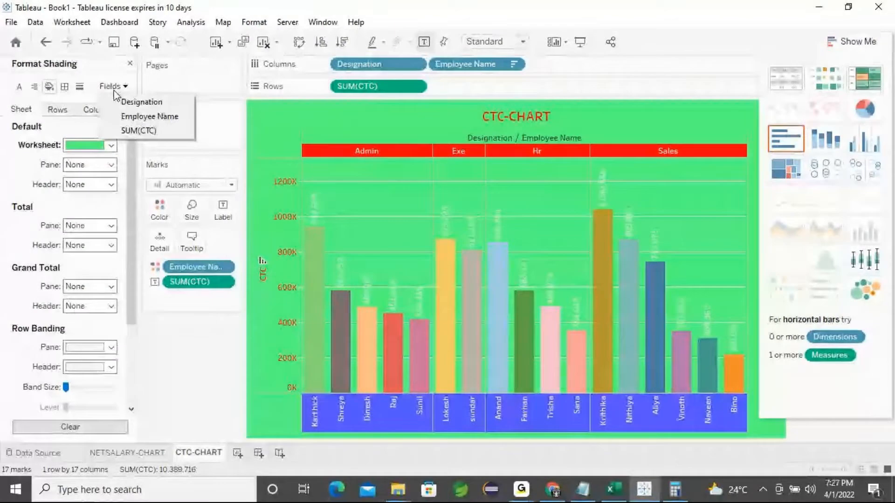
left_click(124, 129)
left_click(111, 144)
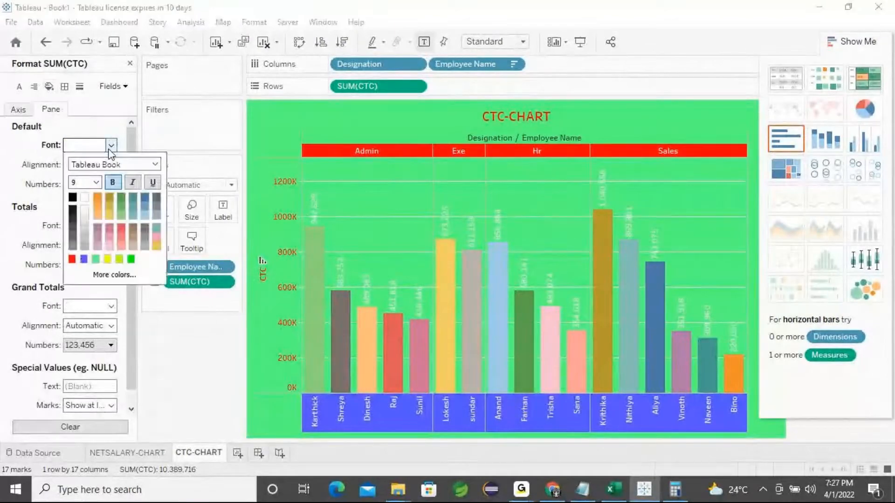
left_click(73, 197)
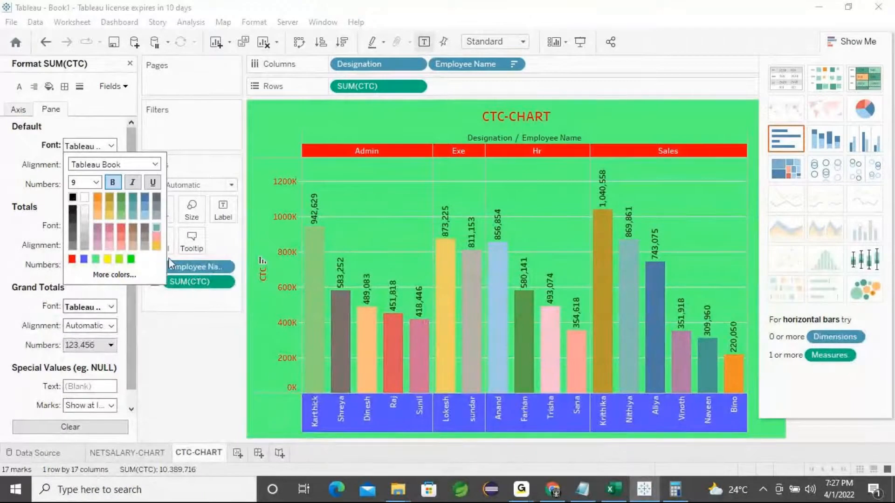
left_click(203, 352)
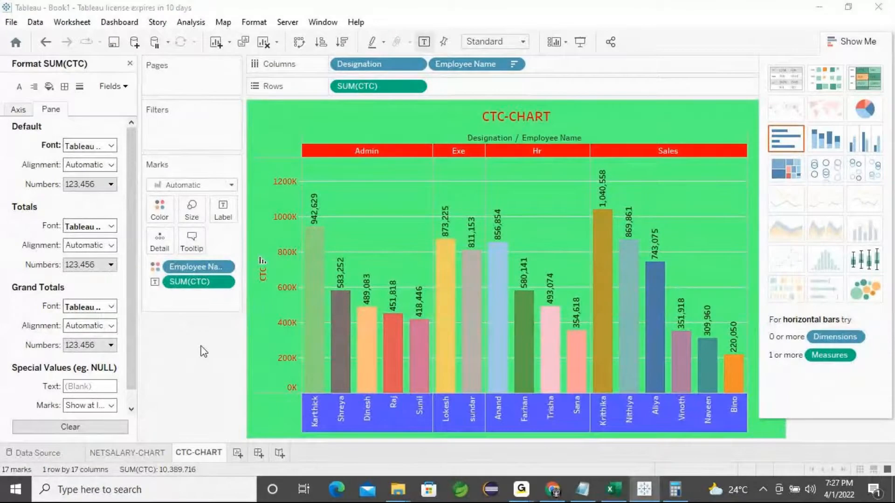
Step: Start saving the workbook, choosing the Tableau Session-5 folder inside the Tableau folder on the Desktop
key("ctrl+s")
left_click(53, 129)
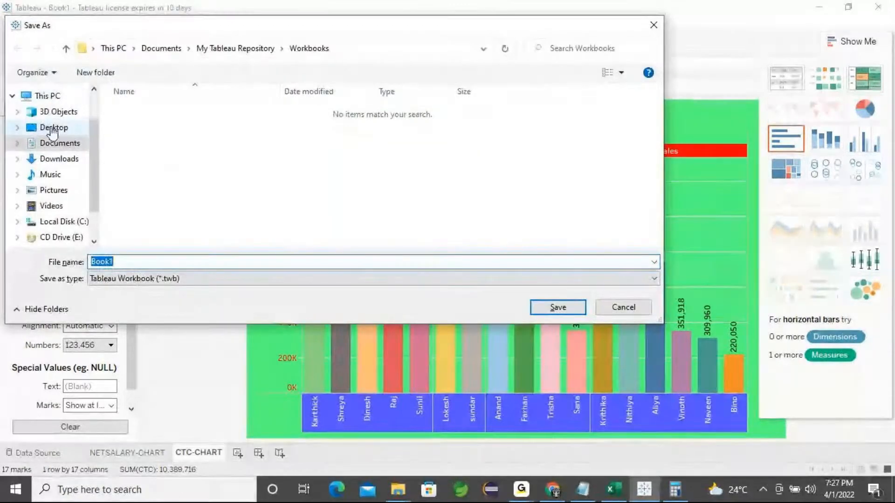
double_click(382, 135)
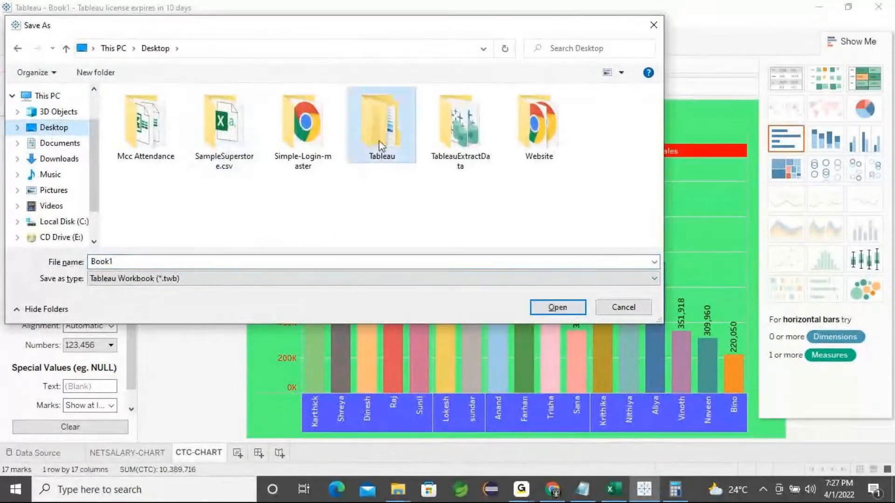
double_click(169, 167)
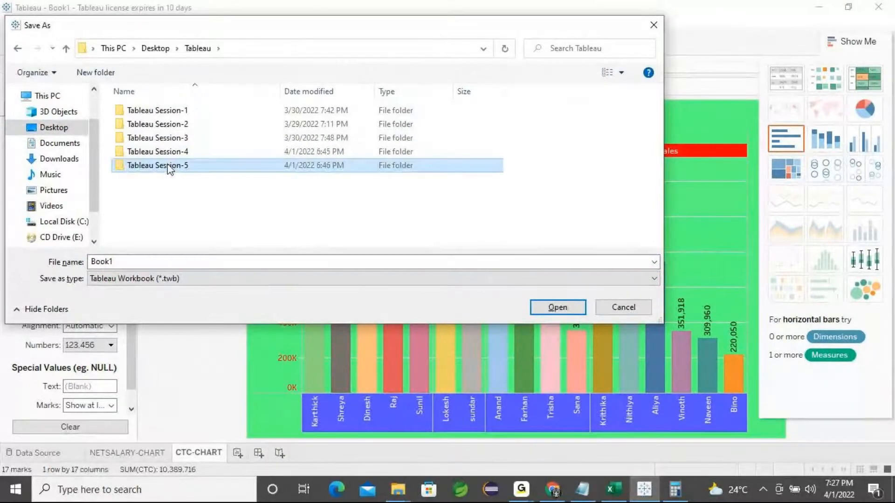
double_click(130, 263)
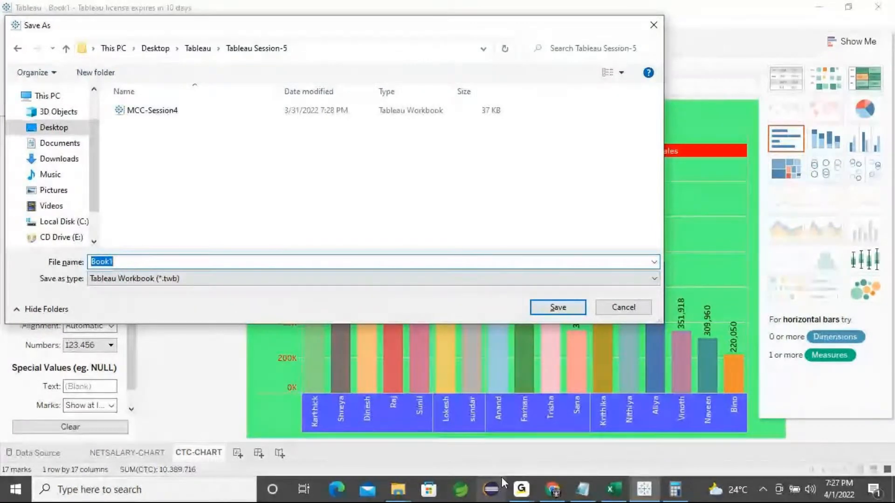
left_click(515, 491)
left_click(553, 448)
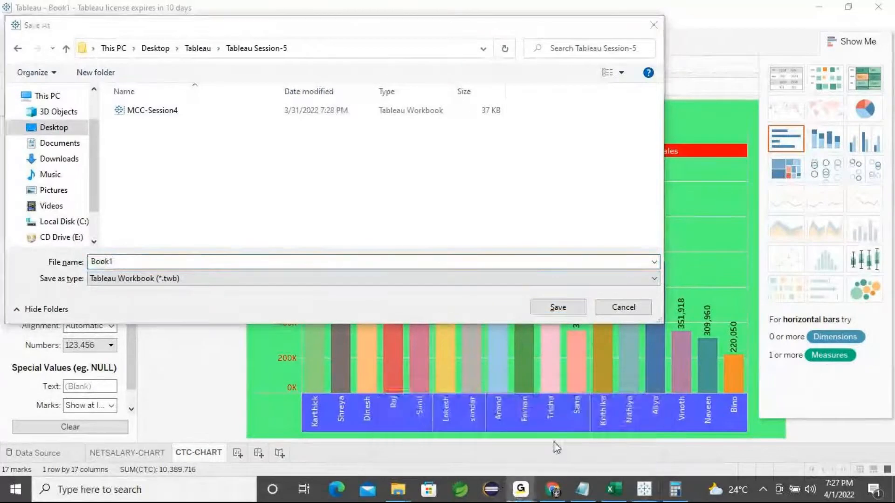
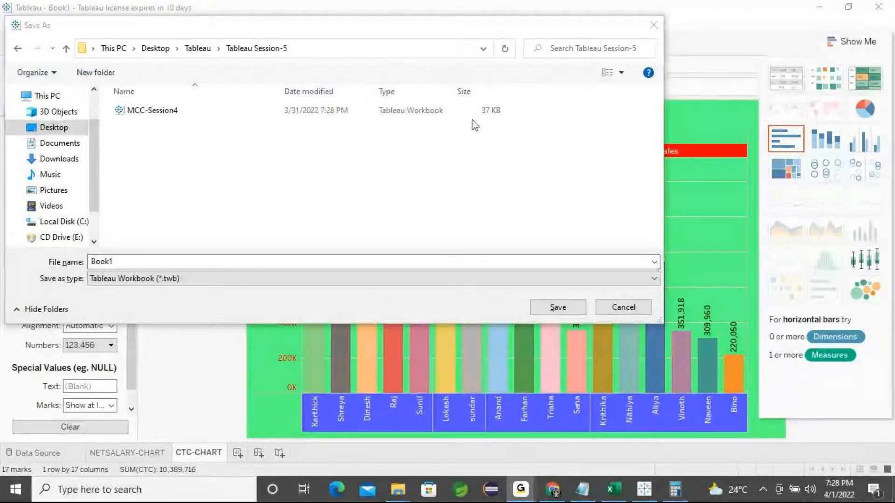
left_click(821, 12)
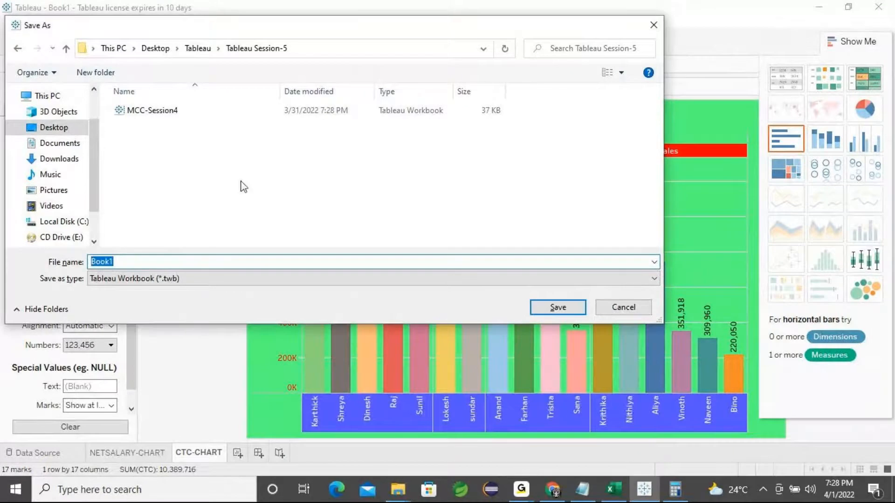
Step: Name the workbook Employee-salary-Report and save it as a Tableau Workbook
key("BackSpace")
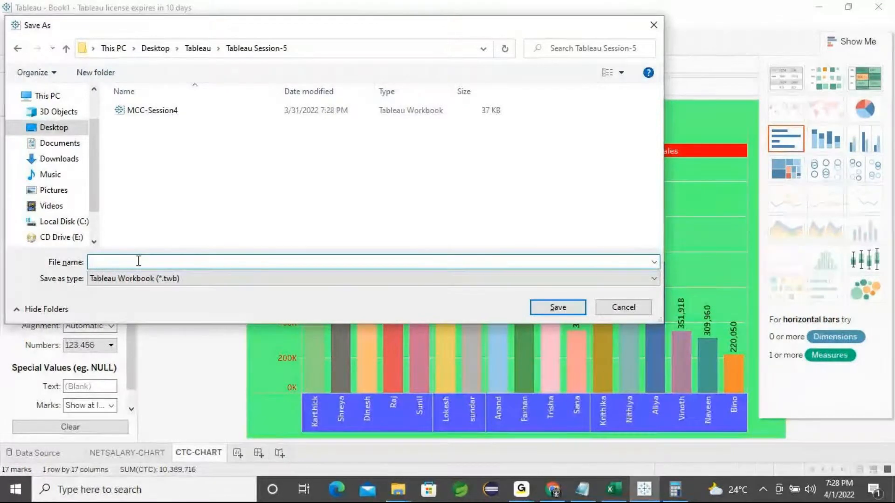
type("Employee")
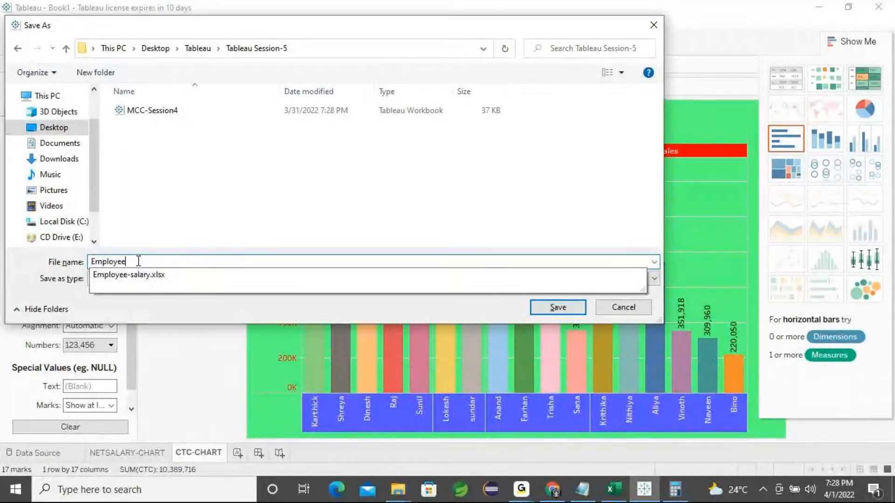
type("-salar")
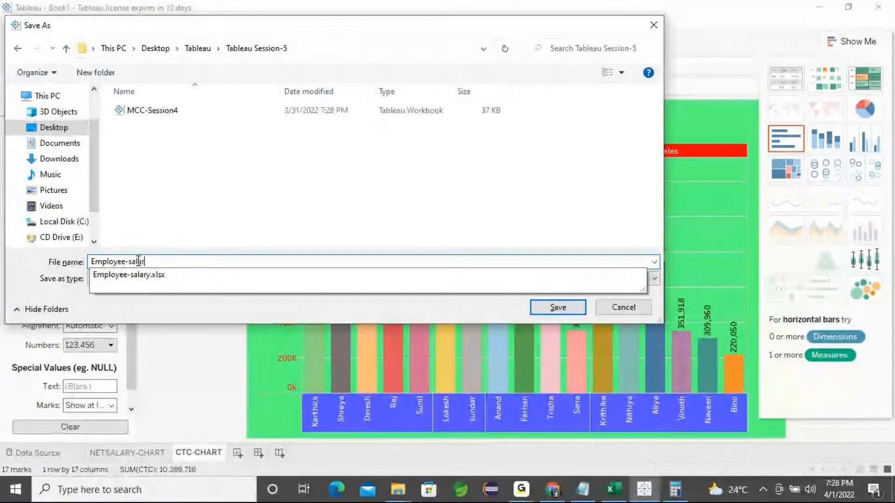
type("y-Report")
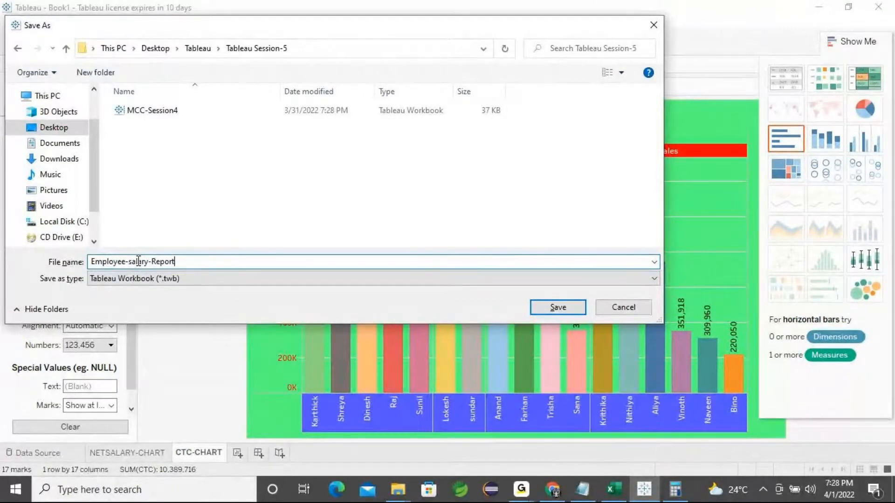
left_click(561, 311)
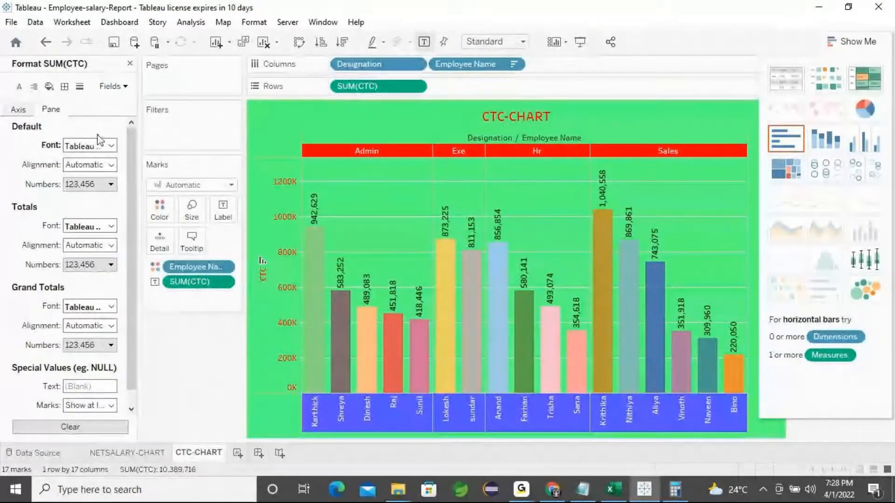
Step: Close the SUM(CTC) formatting options, review NETSALARY-CHART, and return to CTC-CHART
left_click(130, 63)
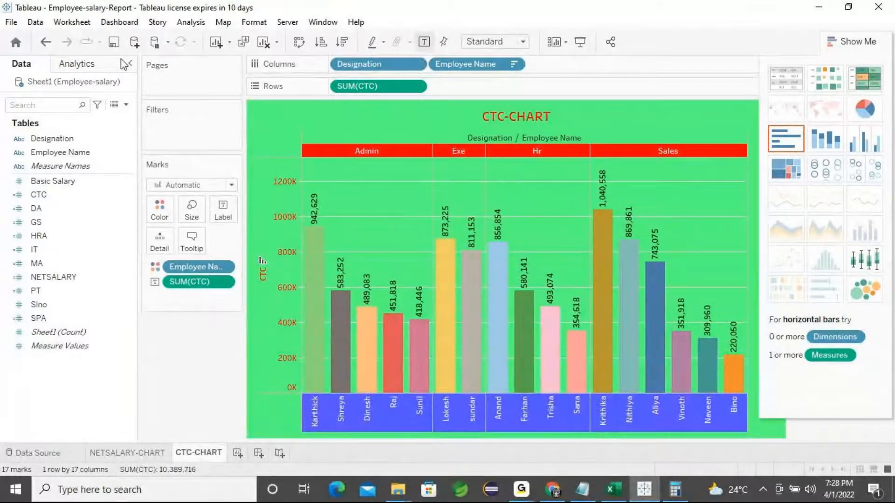
left_click(119, 458)
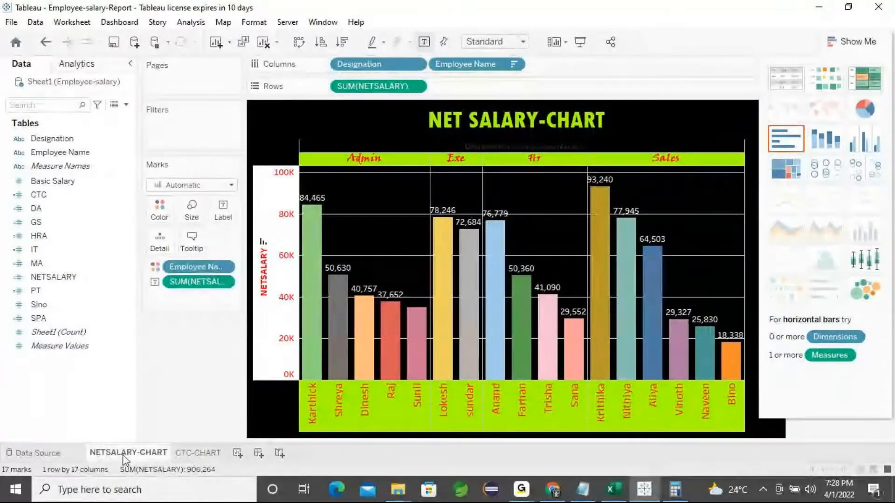
left_click(185, 455)
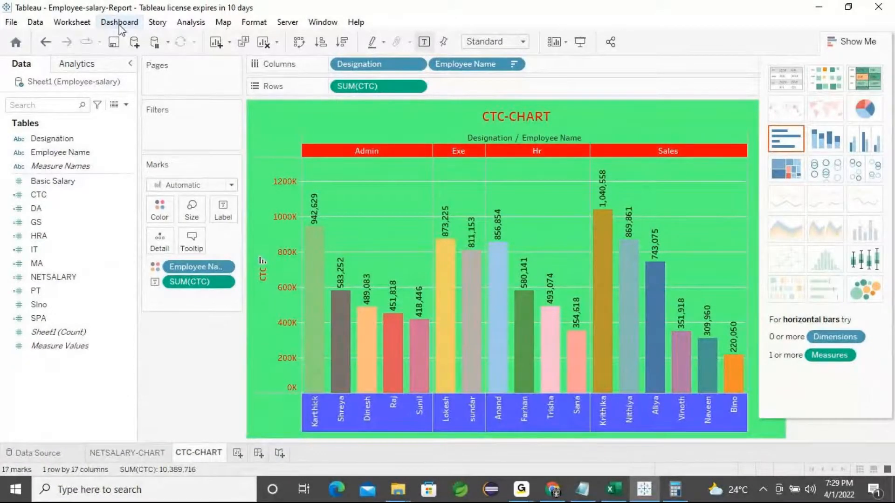
Step: Switch to Notepad and add the lines "1. NET SALARY [ CHART ]" and "2. CTC SALARY [ CHART ]" below the Ctc line
left_click(589, 485)
left_click(415, 281)
key("Return")
key("Return")
type("1. NET SALARY")
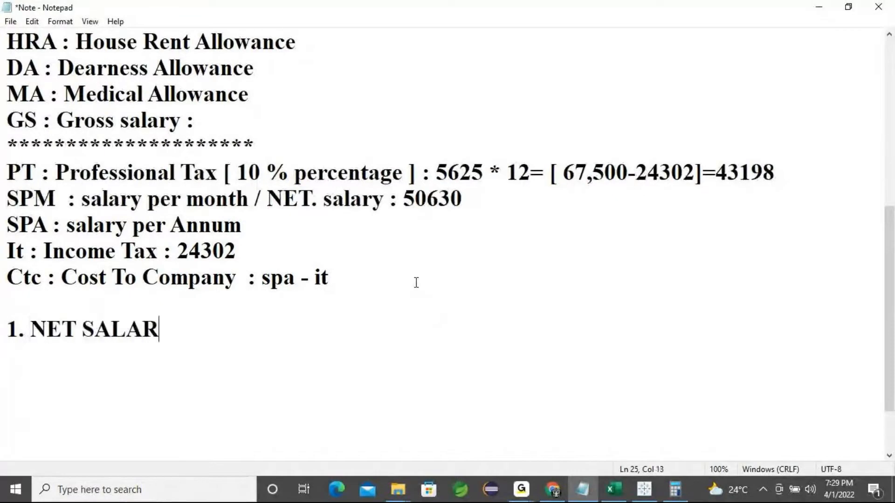
type("HART ]")
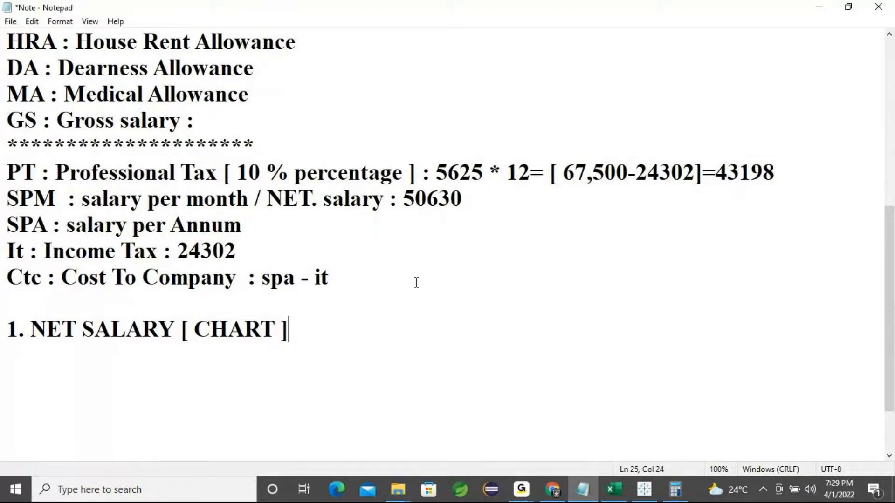
key("Return")
type("2")
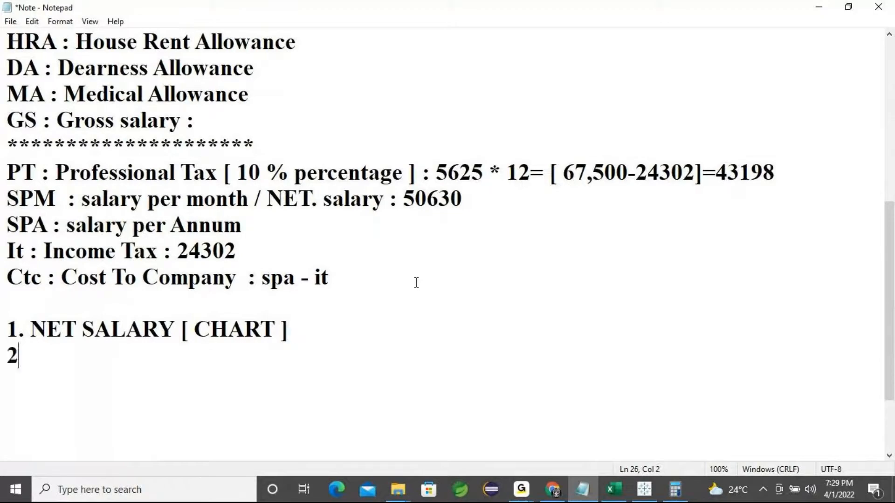
type(". CTC SALARY [")
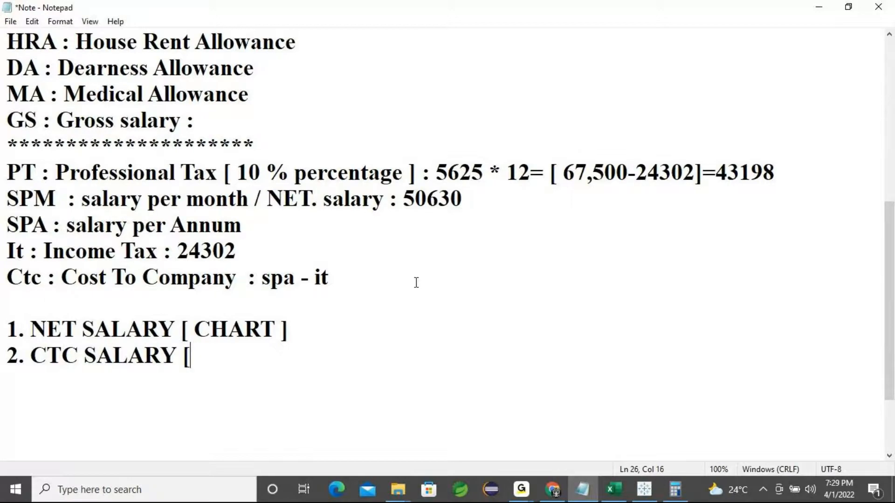
type(" CHART ]")
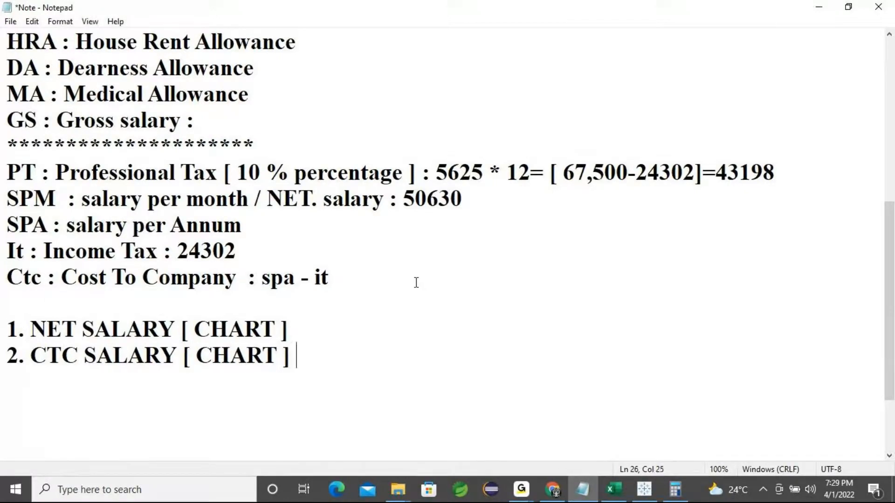
Step: Add the line "GROUP INTO SINGLE VIEW [ DASHBOARD ]" under the two chart entries and return to Tableau
key("Return")
type("GRO")
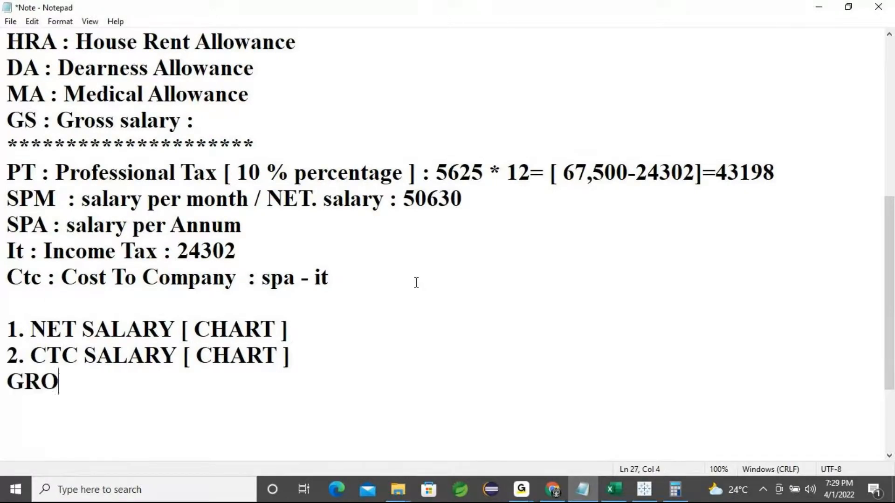
type("UP INTO ")
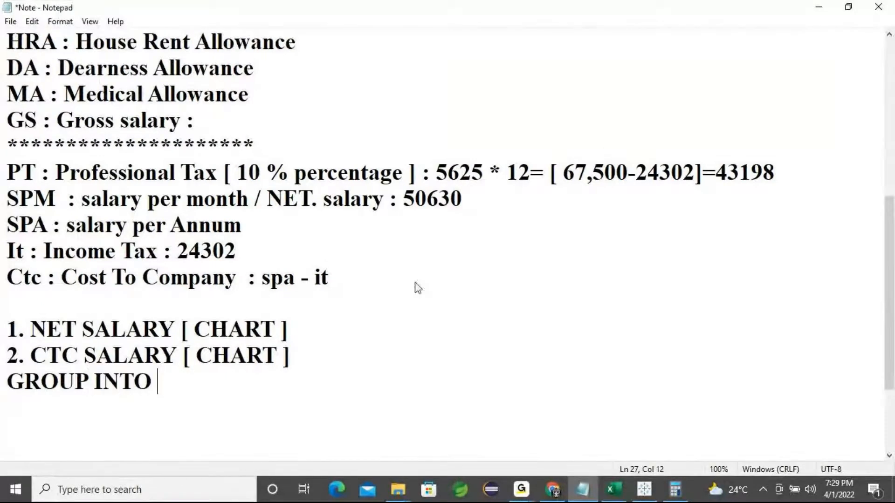
type("SINGLE V")
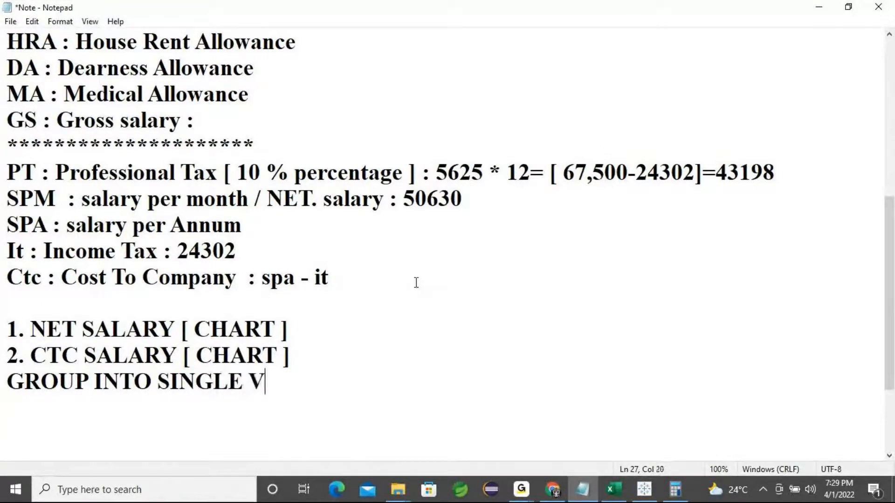
type("IEW [ DA")
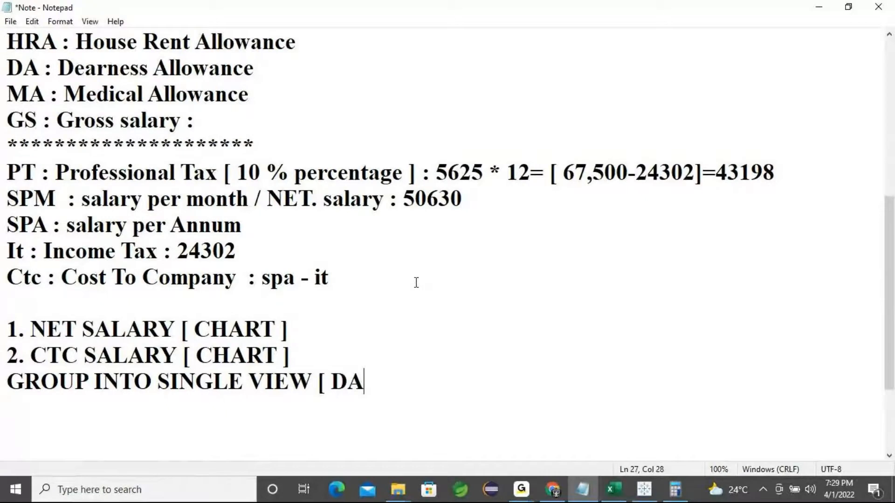
type("SHBOARD ]")
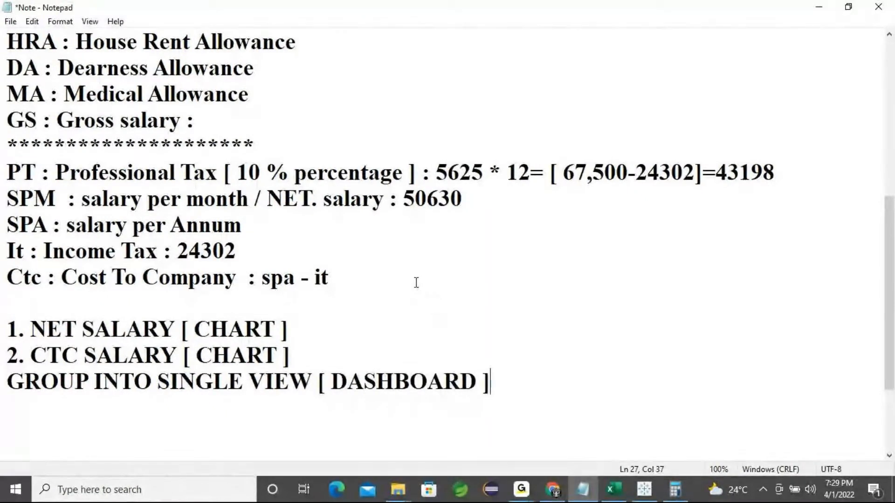
left_click(816, 10)
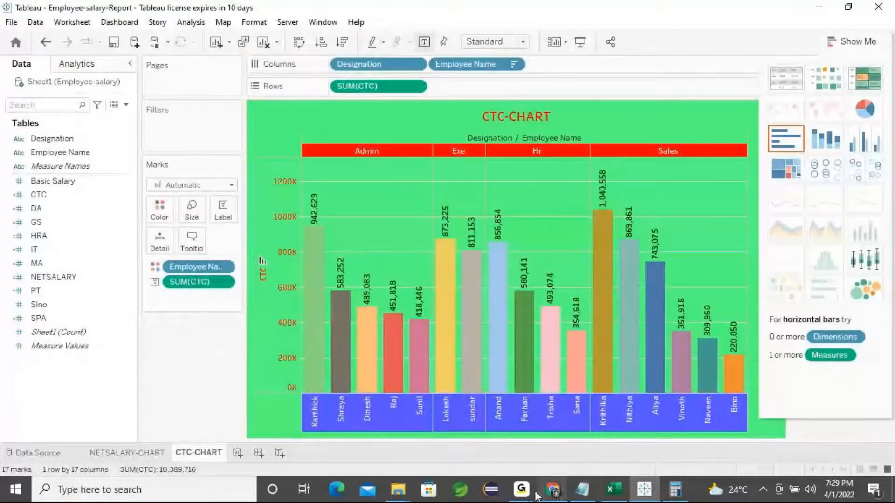
left_click(521, 490)
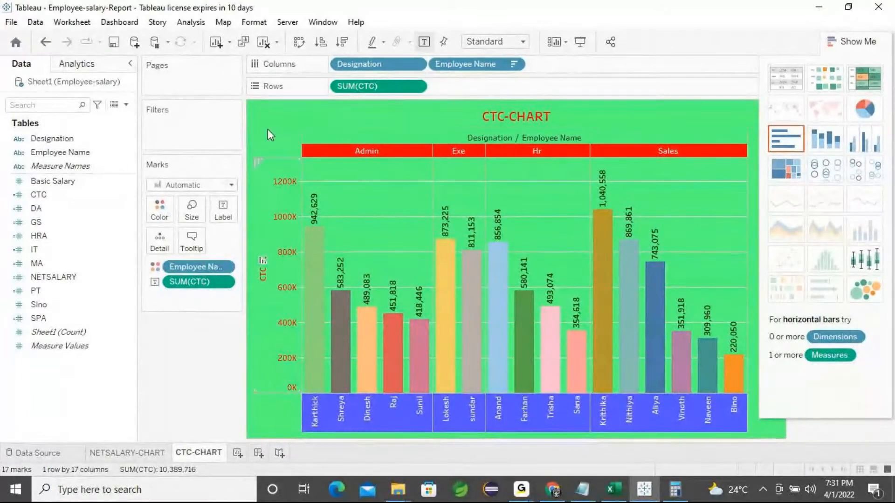
Step: Create a new dashboard and set its fixed size to Full Screen (1024 x 768)
left_click(120, 24)
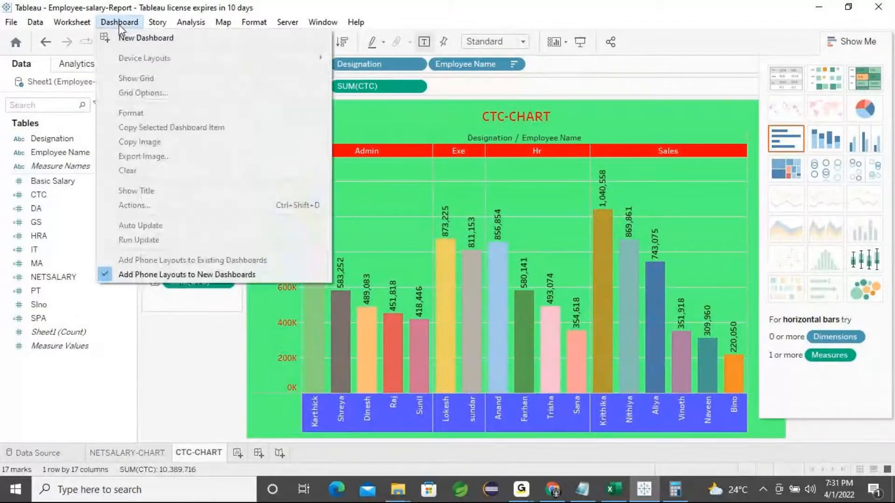
left_click(158, 46)
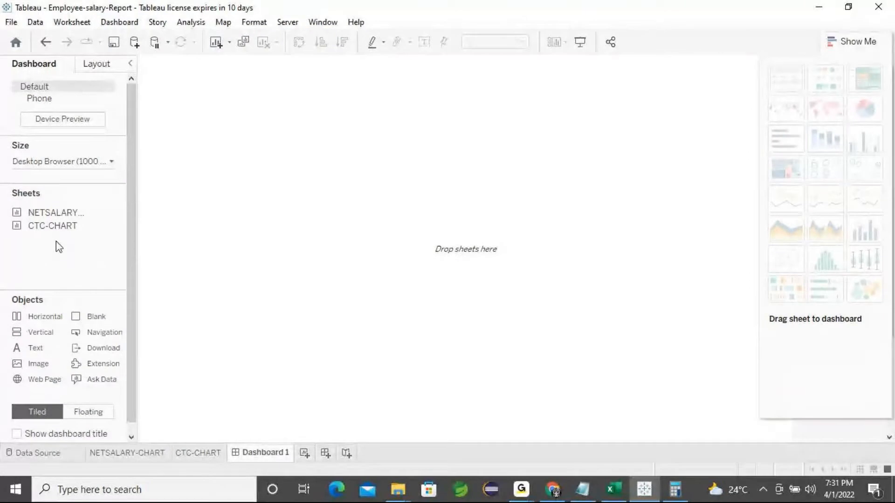
mouse_move(54, 218)
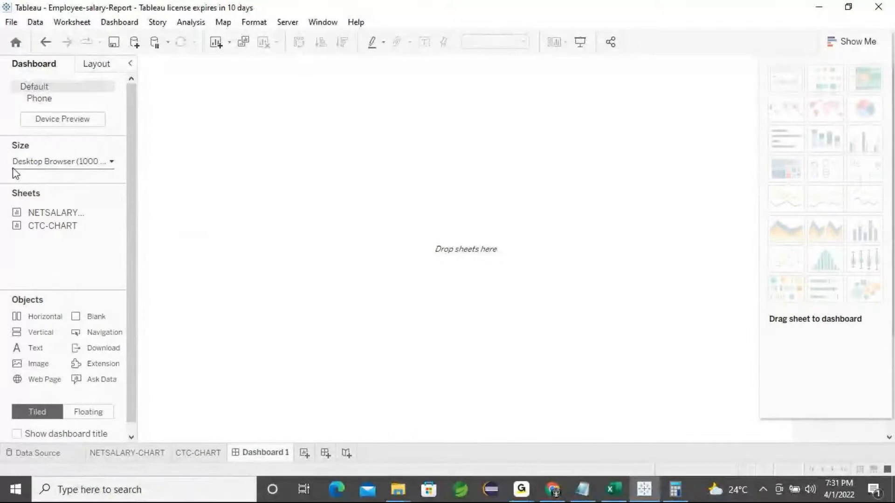
left_click(41, 162)
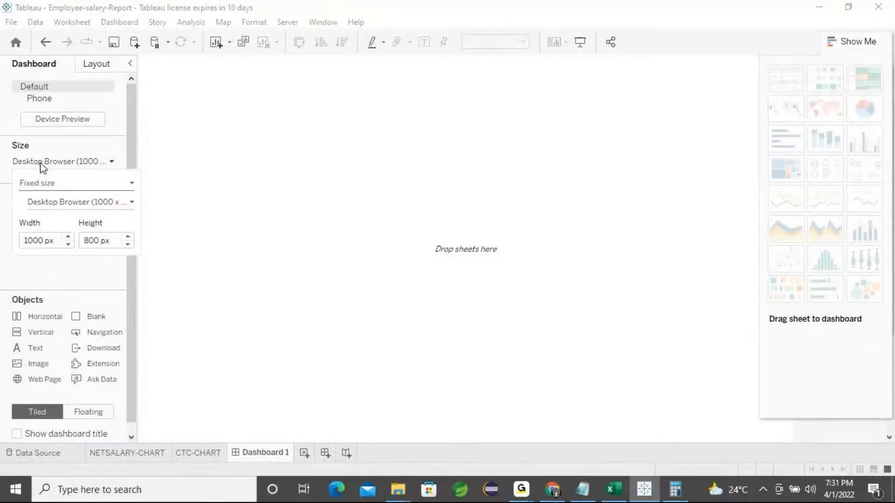
left_click(127, 205)
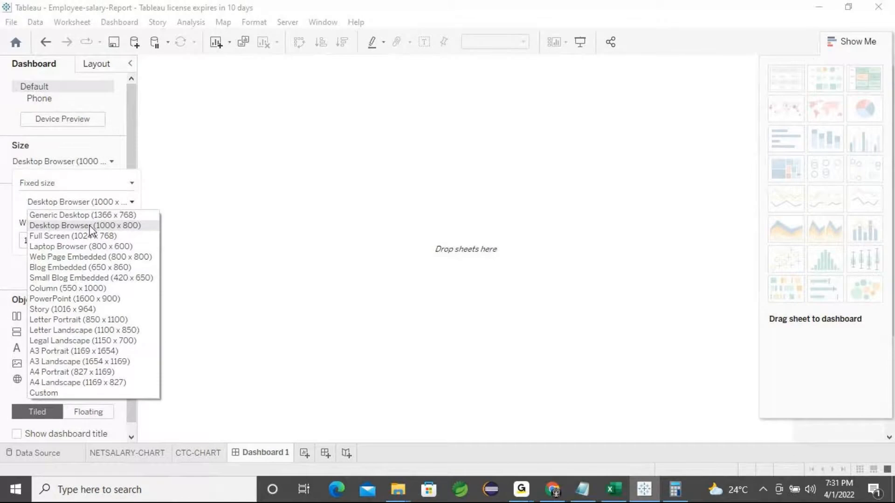
left_click(55, 235)
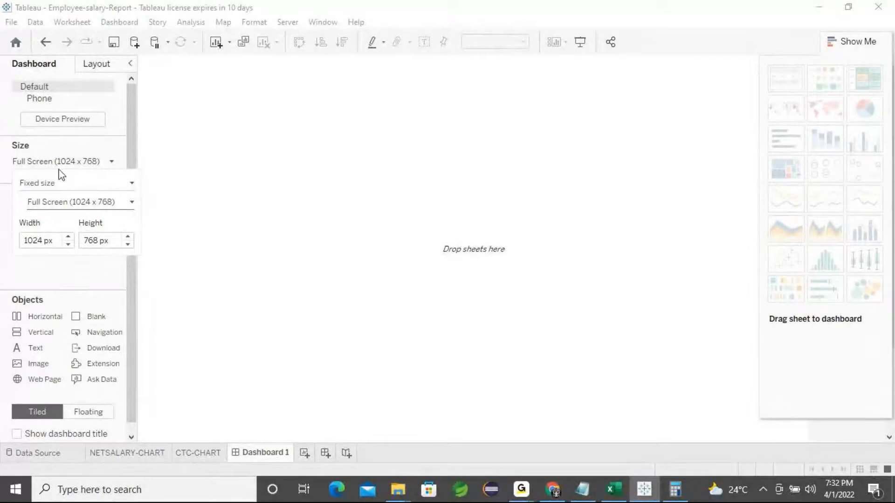
Step: Turn on Device Preview for the dashboard and switch the device type to Desktop
left_click(55, 118)
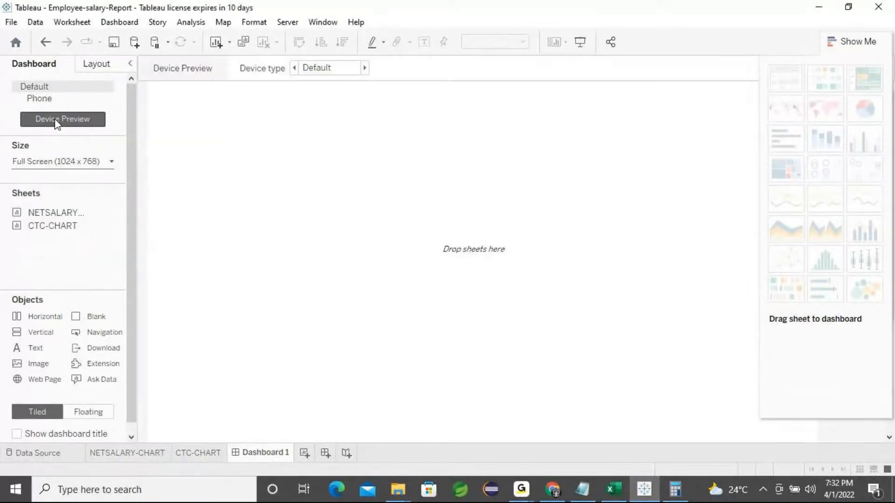
left_click(366, 71)
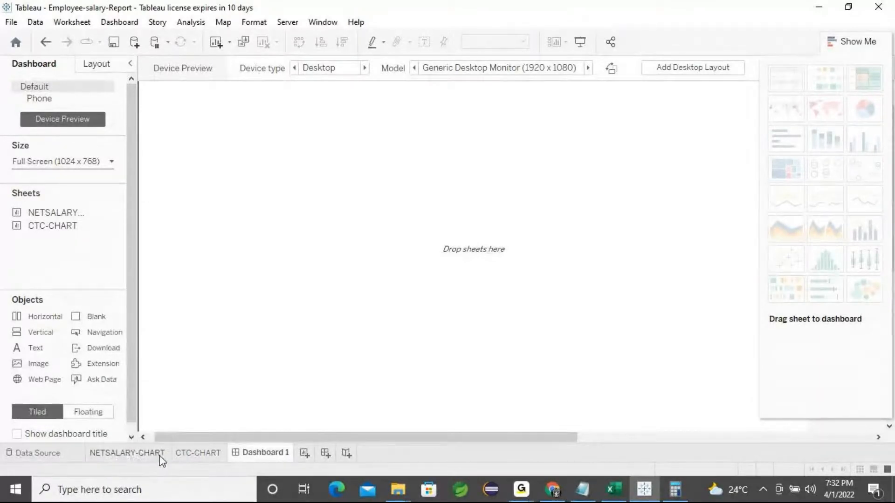
mouse_move(181, 460)
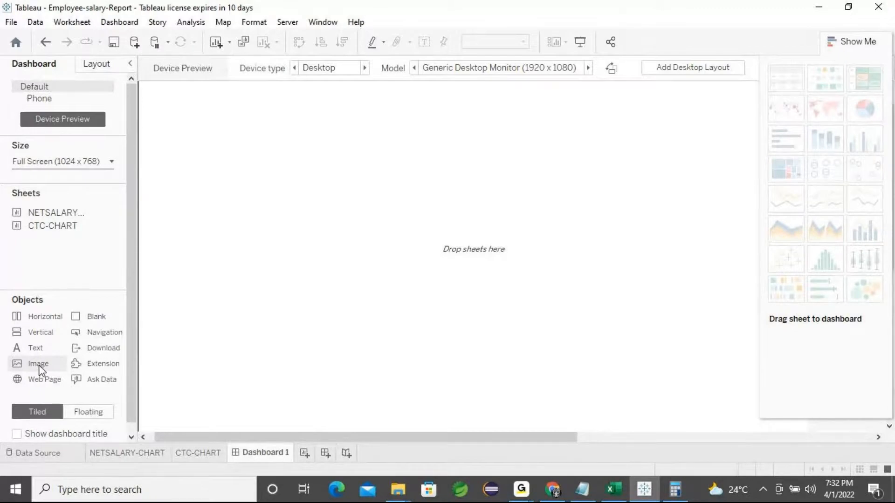
Step: Place an Image object on the dashboard, and switch to Chrome to search Google Images for "employee images"
left_click_drag(35, 365, 224, 120)
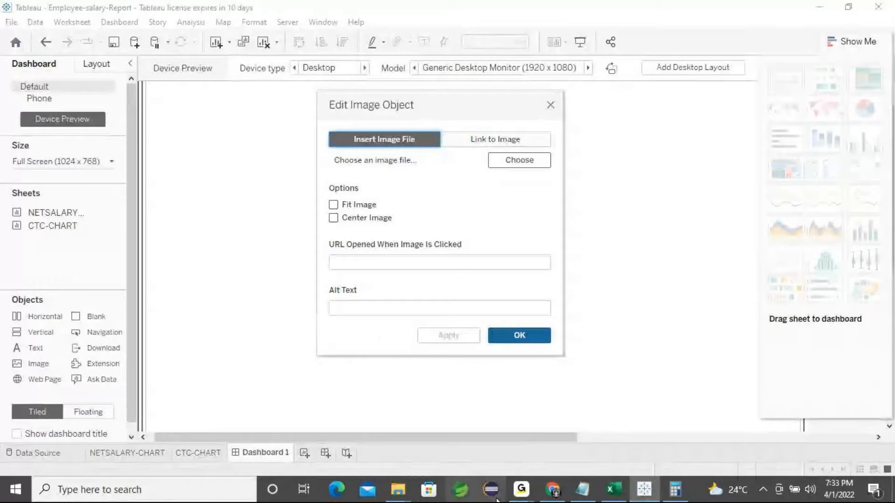
left_click(551, 493)
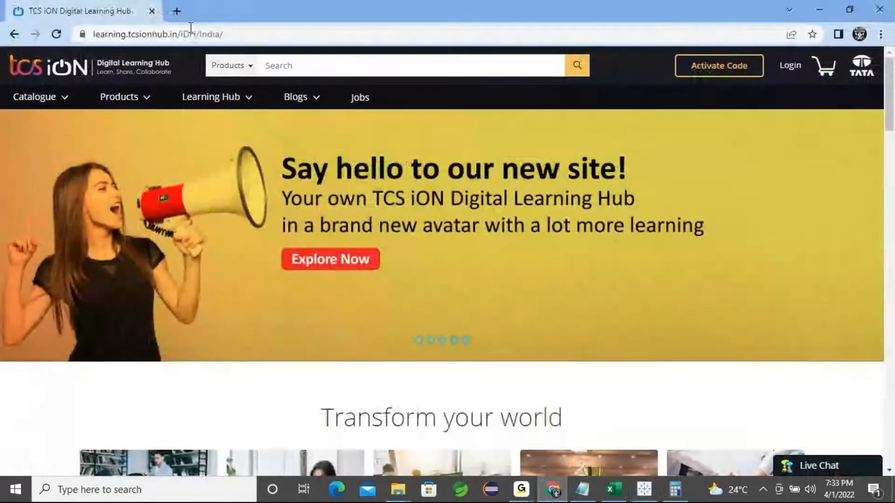
left_click(177, 14)
type("e")
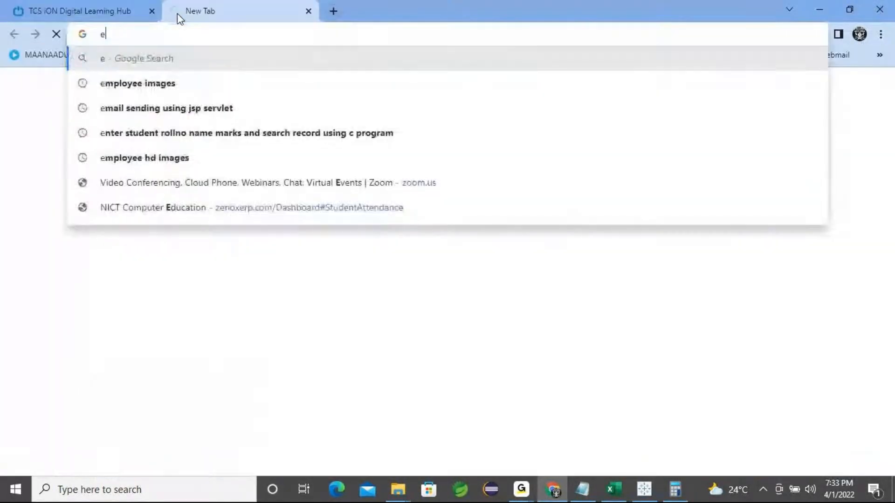
type("mployee")
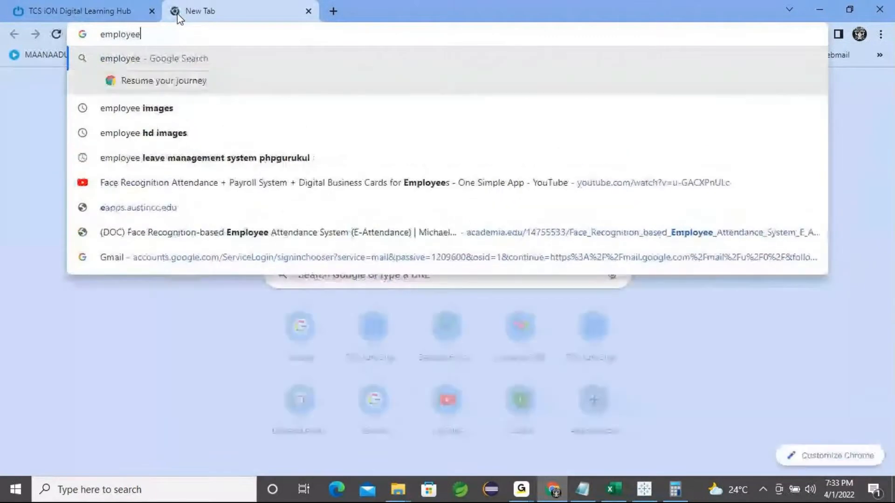
type(" images")
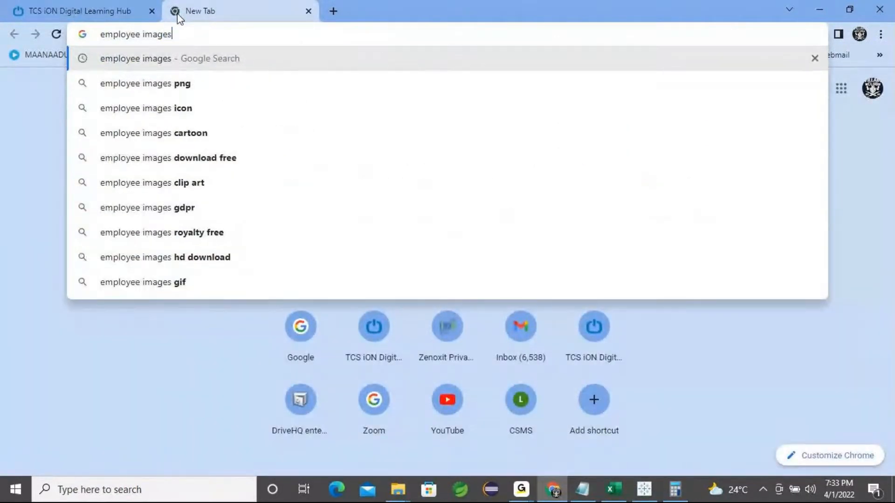
key("Return")
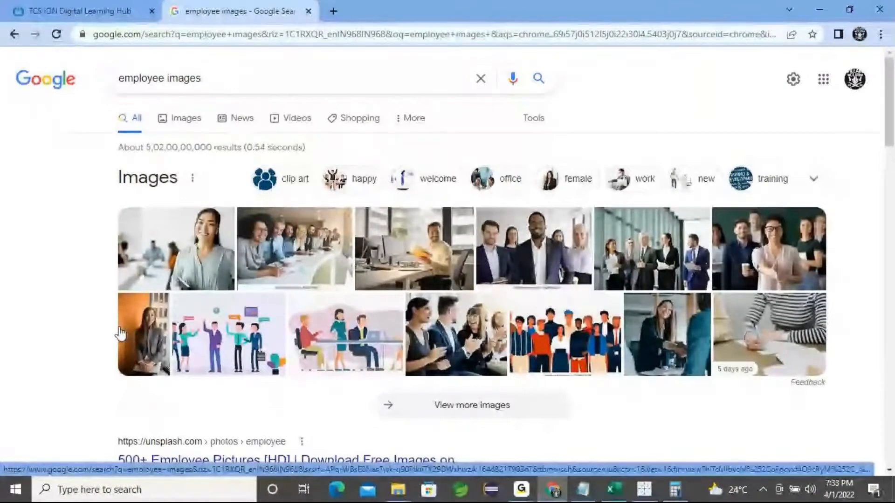
left_click(173, 177)
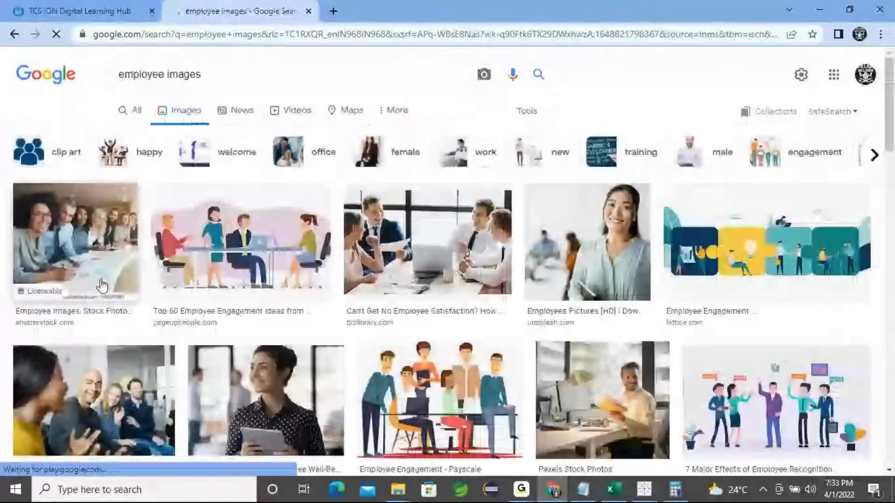
Step: Save the puzzle-piece employee engagement illustration from lattice.com to the Desktop as a JPEG file and return to Tableau
right_click(755, 250)
left_click(769, 254)
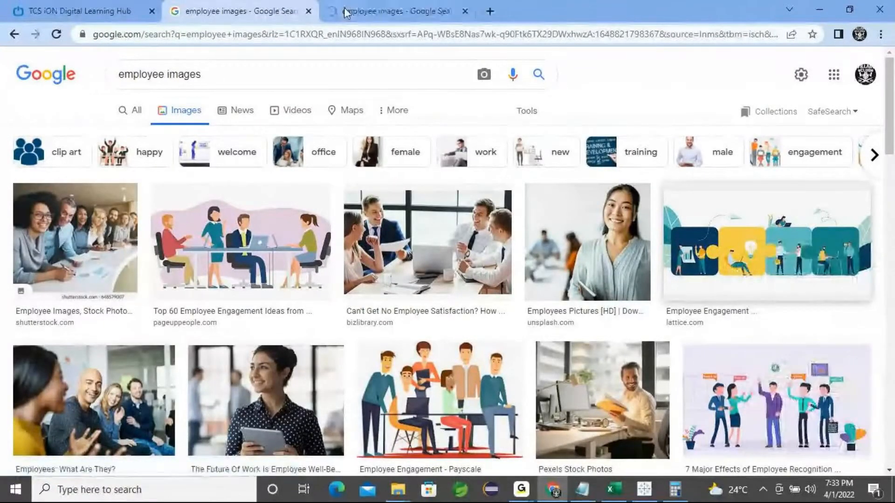
left_click(347, 13)
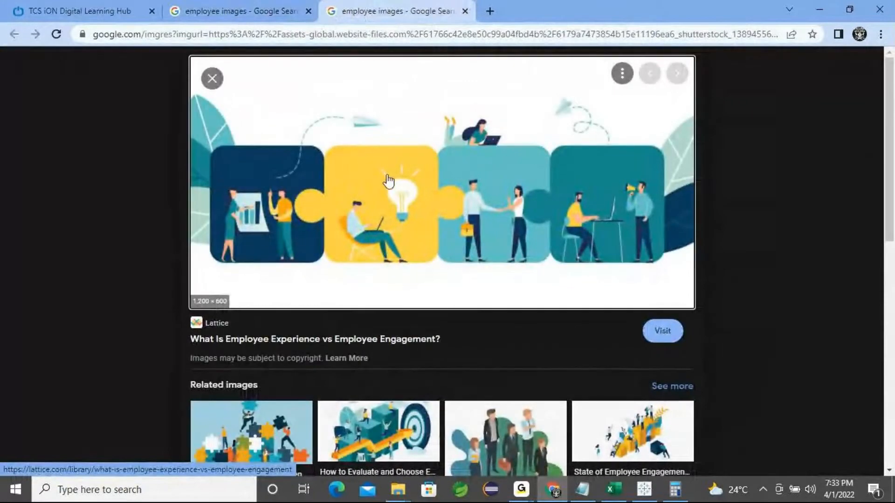
right_click(385, 151)
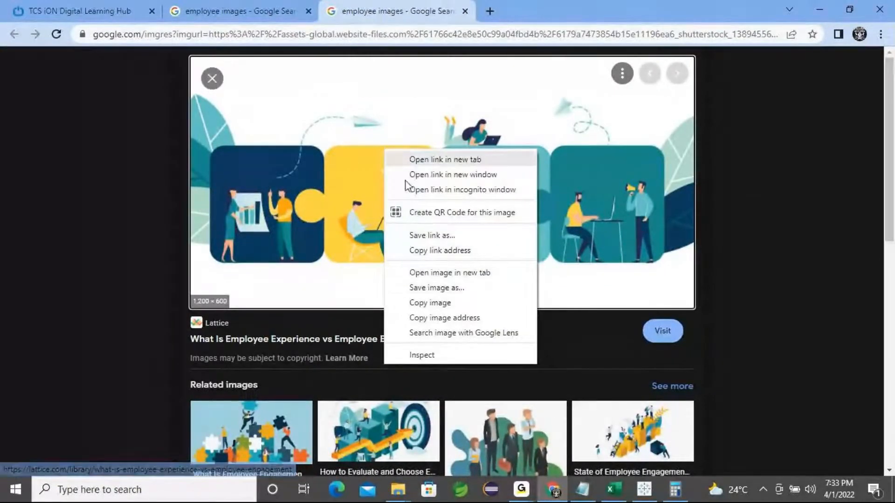
left_click(433, 289)
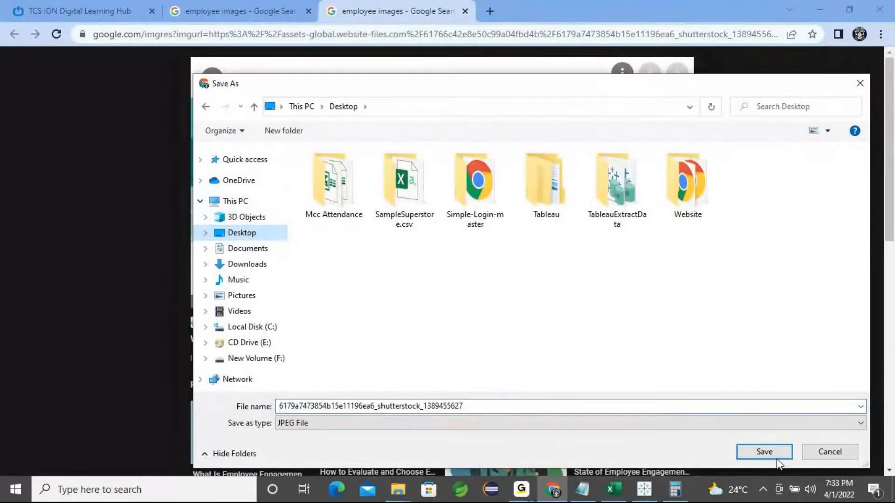
left_click(764, 451)
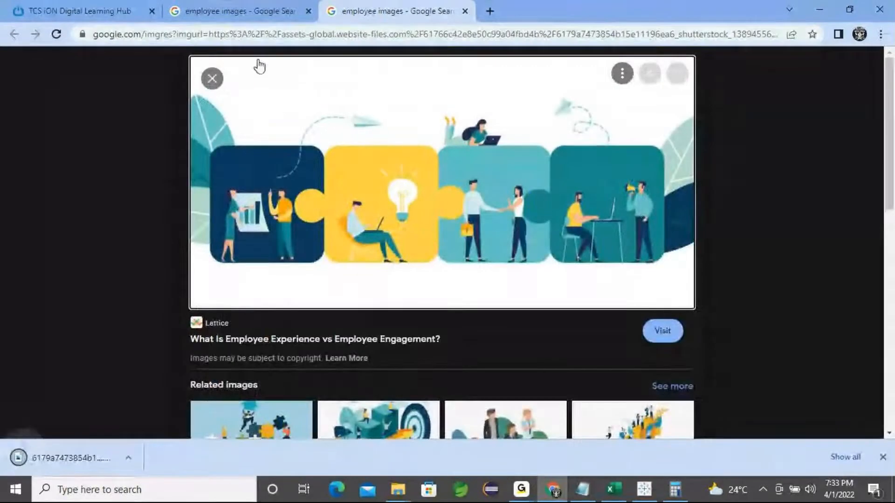
left_click(240, 14)
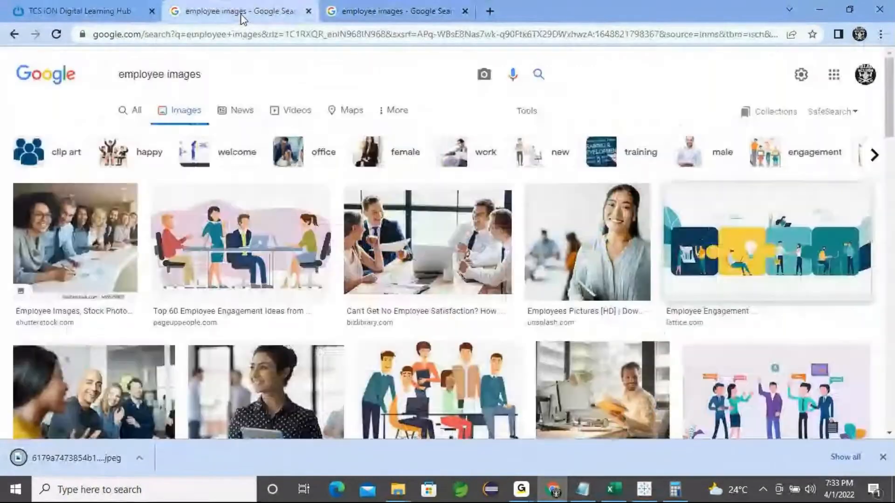
left_click(821, 8)
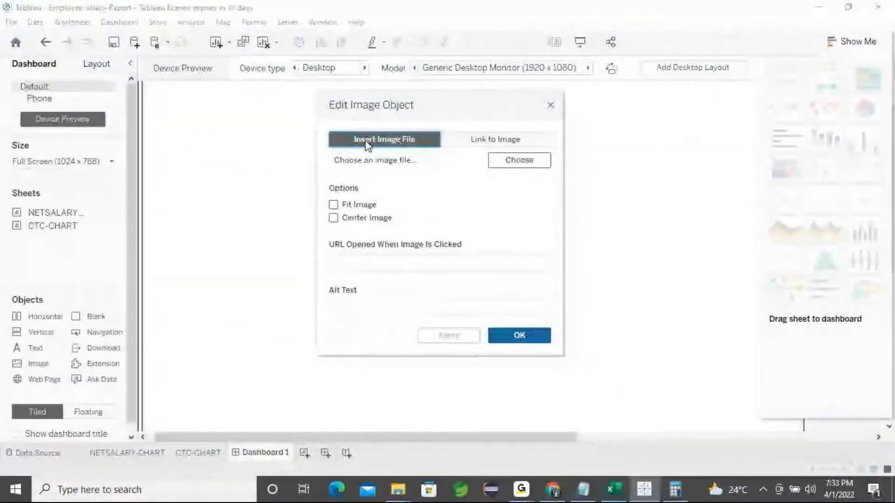
Step: Insert the saved puzzle-piece illustration from the Desktop into the dashboard's image object, and undo the insertion
left_click(510, 162)
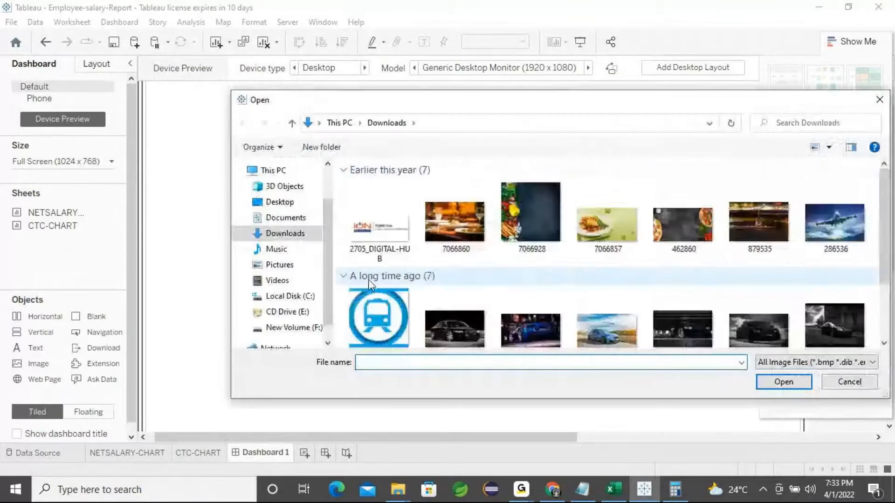
left_click(284, 204)
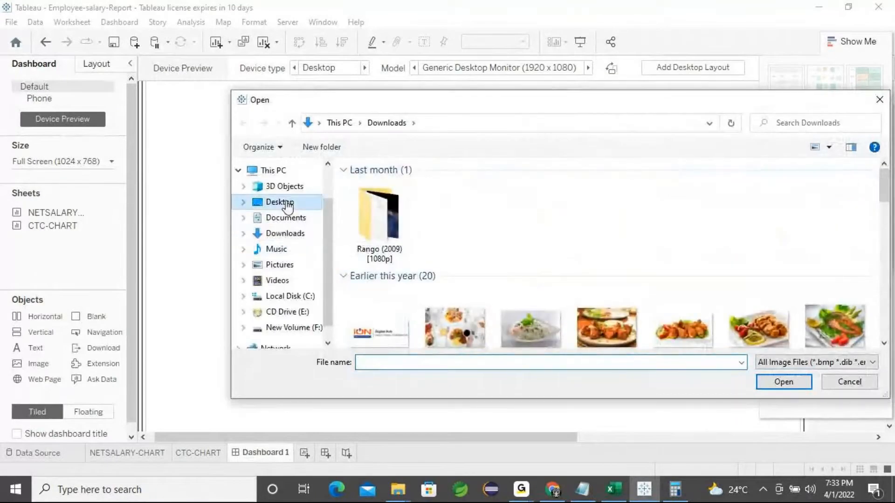
left_click(840, 242)
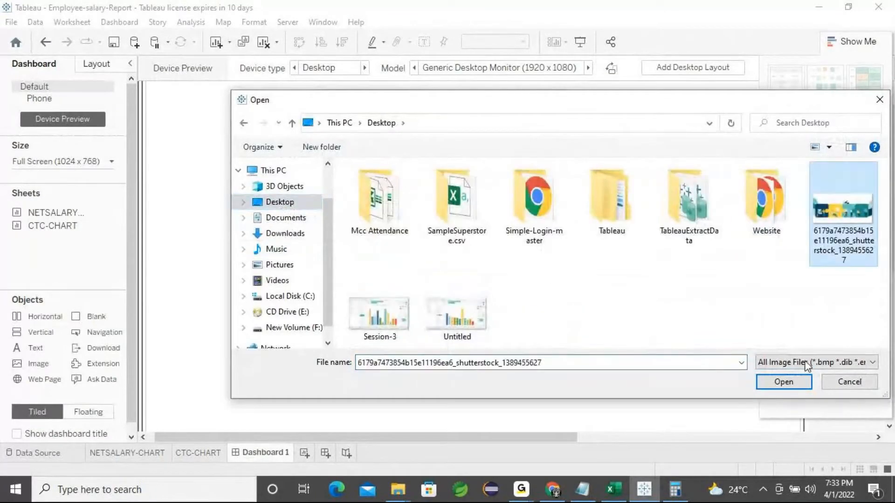
left_click(783, 383)
left_click(464, 335)
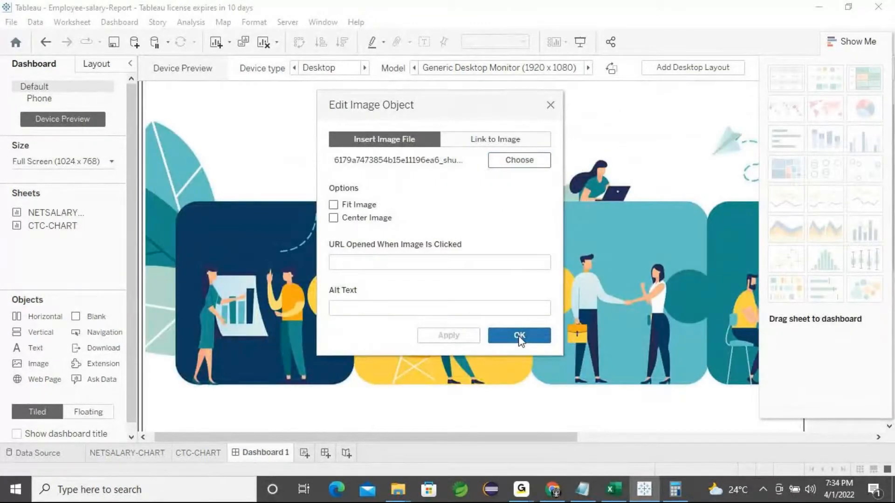
left_click(519, 336)
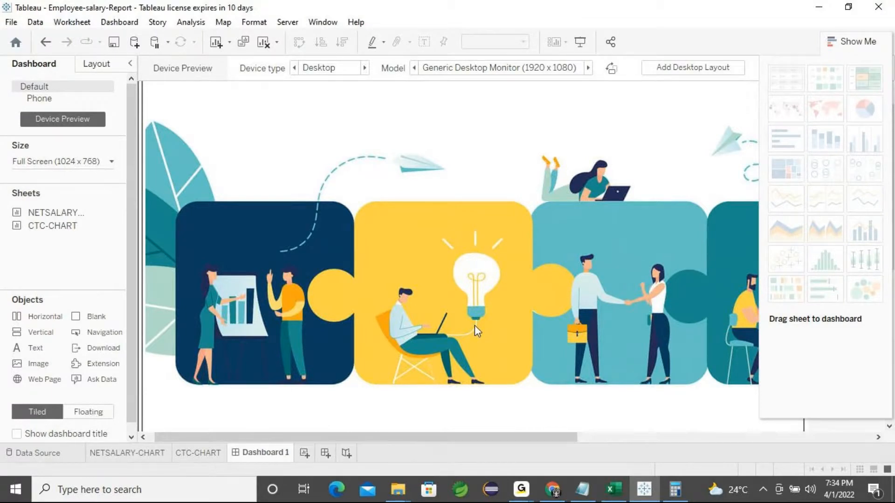
key("ctrl+z")
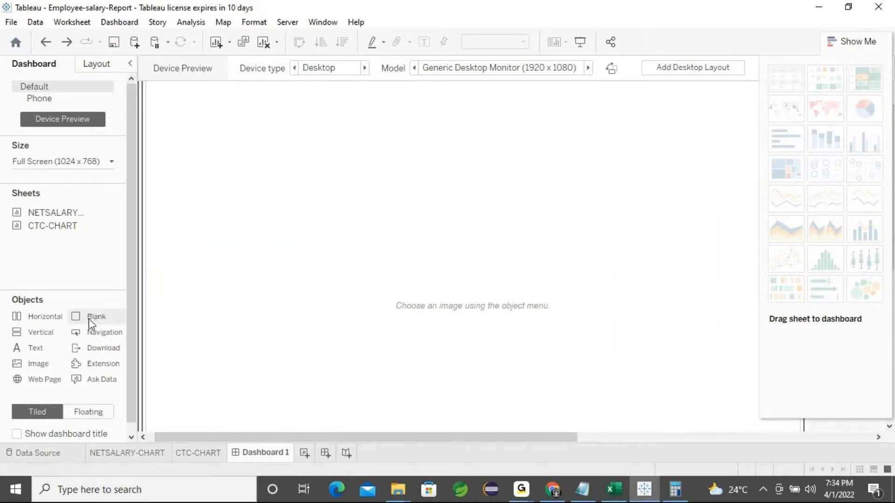
Step: Place a Blank object above the image placeholder, reduce its height, and remove it from the dashboard
left_click_drag(94, 322, 282, 163)
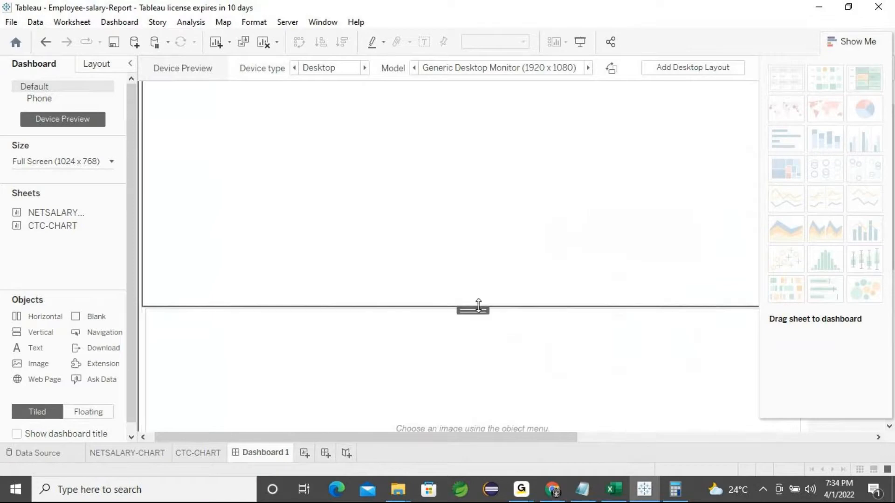
left_click_drag(489, 309, 477, 192)
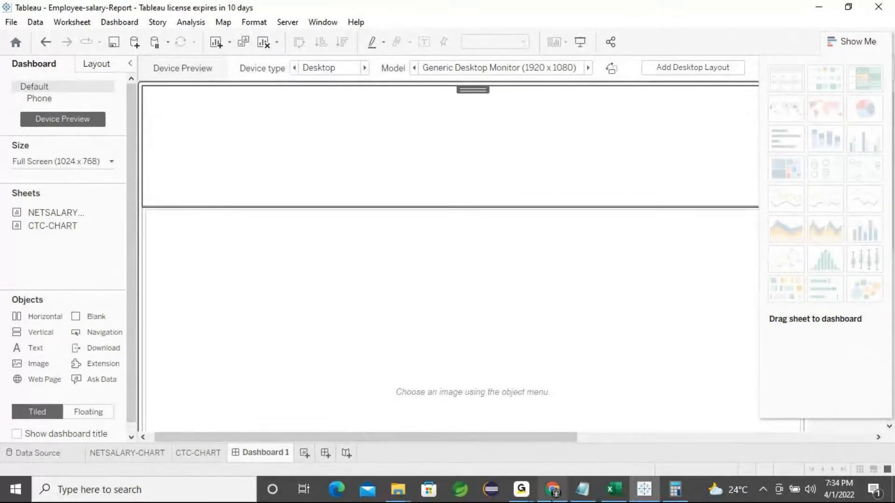
left_click(521, 489)
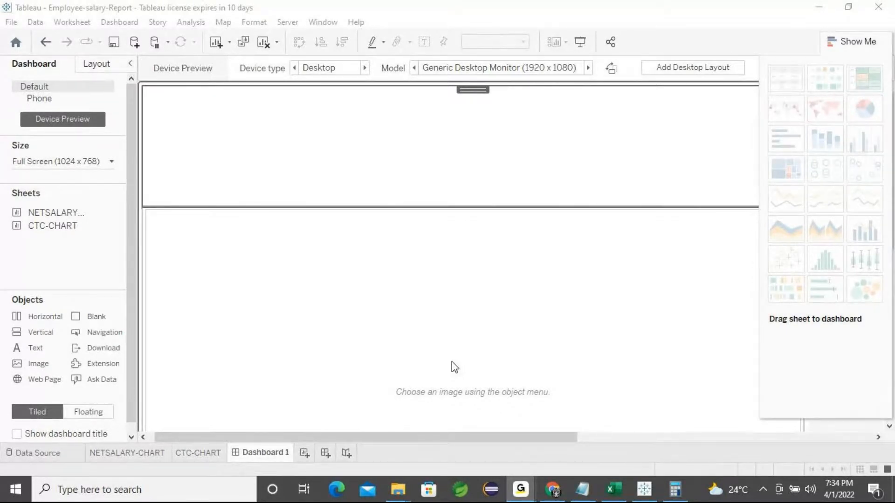
left_click(821, 10)
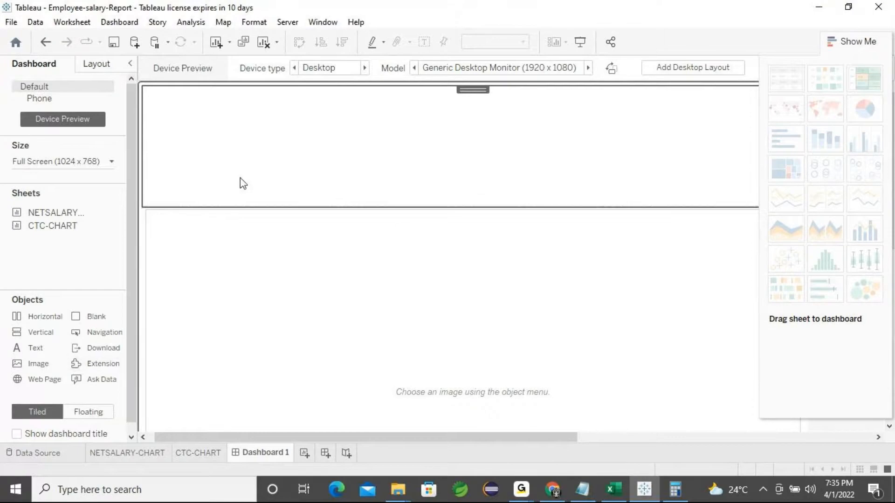
right_click(303, 161)
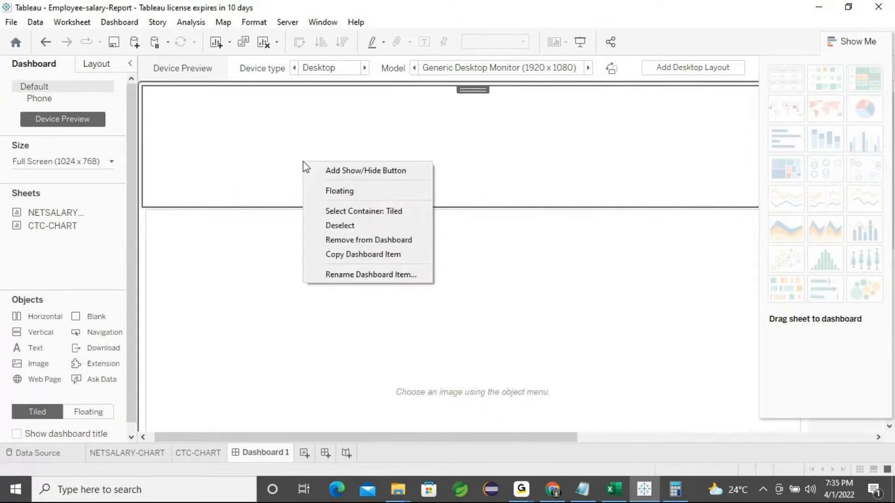
left_click(347, 240)
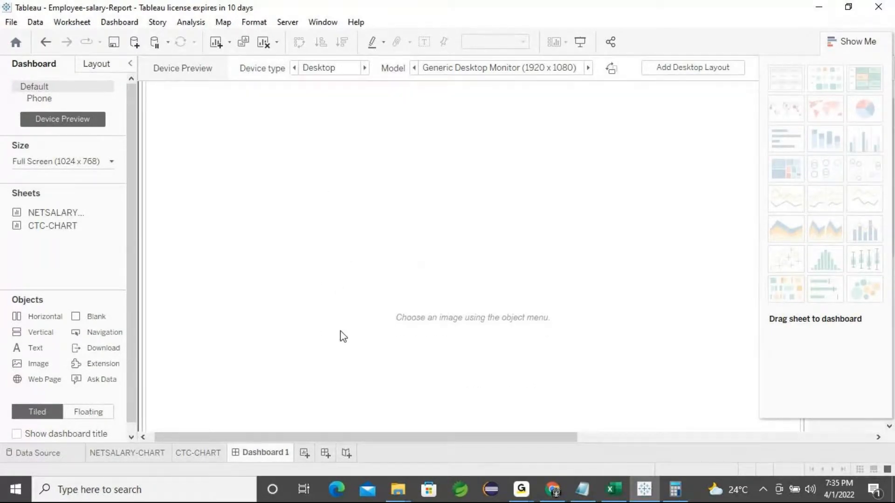
scroll(420, 313, "up", 1)
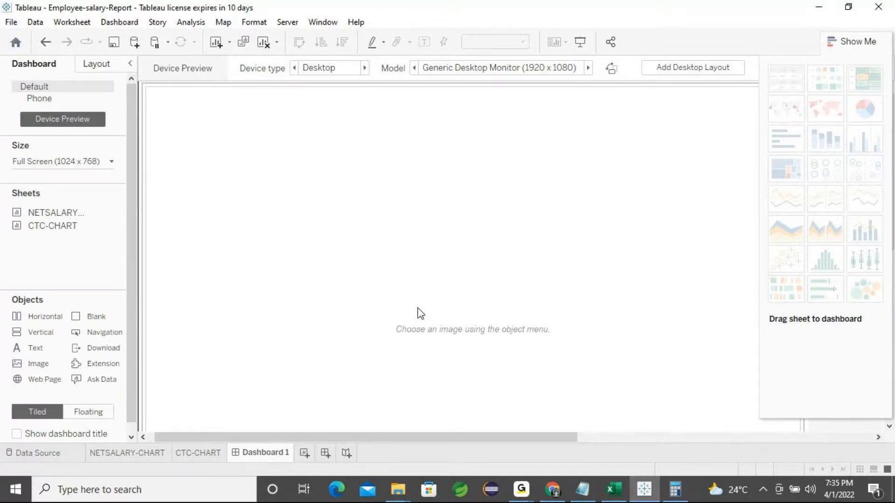
left_click(373, 43)
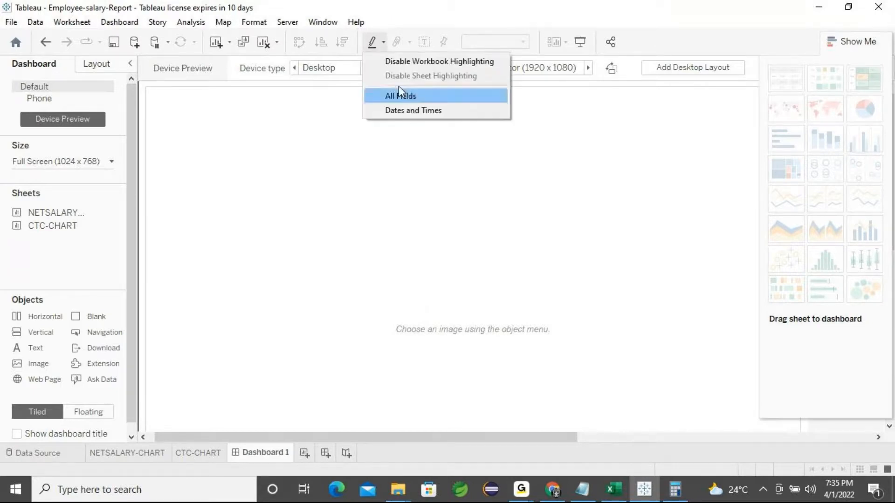
left_click(380, 45)
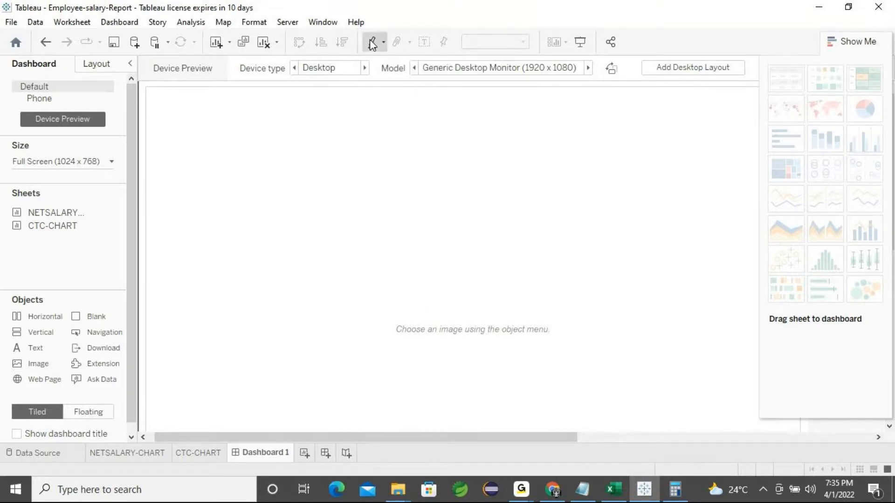
left_click(370, 41)
left_click(373, 43)
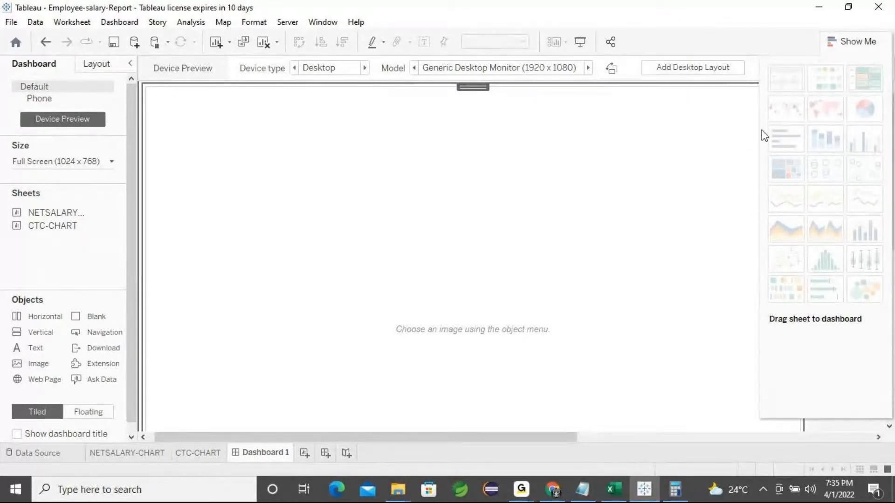
Step: Hide the Show Me pane, and place a Blank object above the image placeholder with its height reduced to a header row
left_click(860, 44)
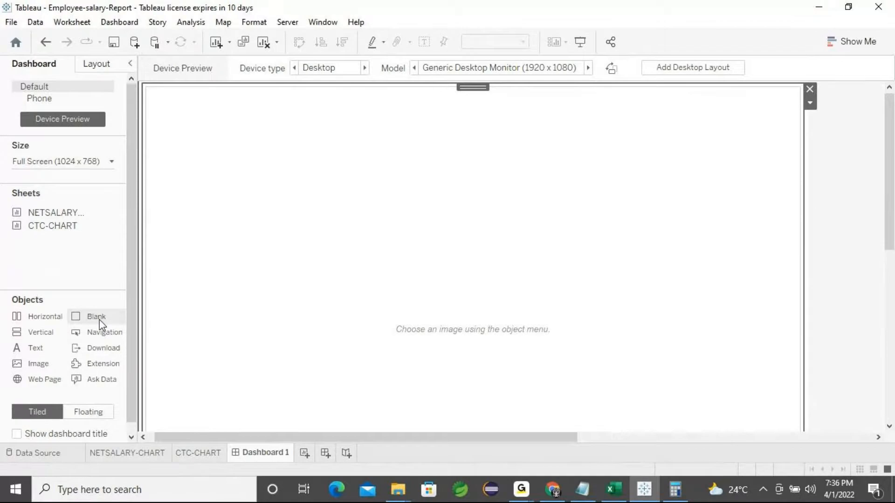
left_click_drag(100, 322, 310, 197)
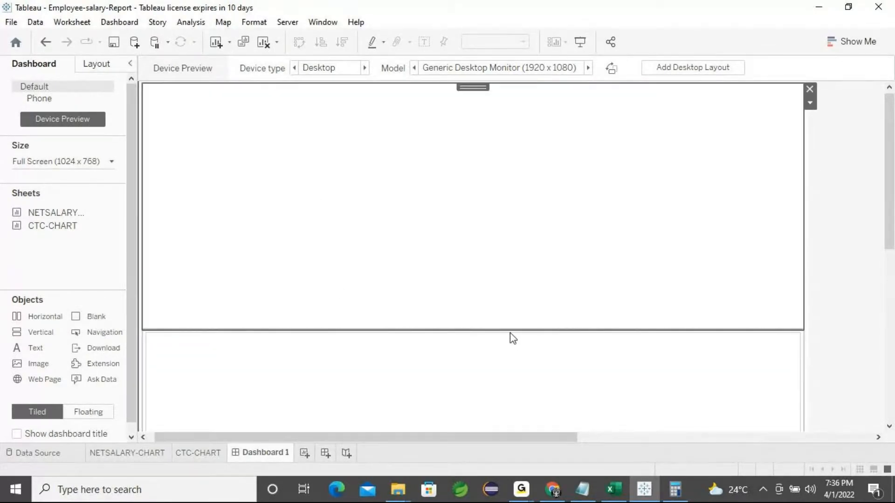
left_click_drag(507, 330, 501, 217)
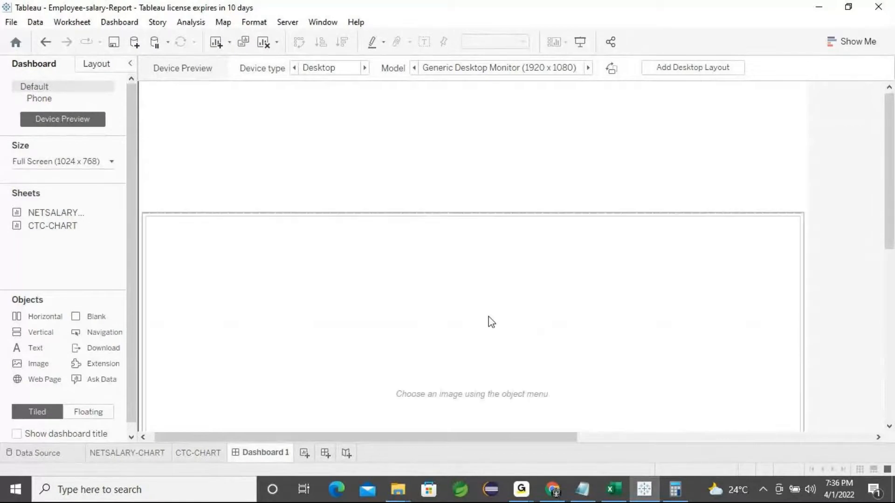
left_click(499, 193)
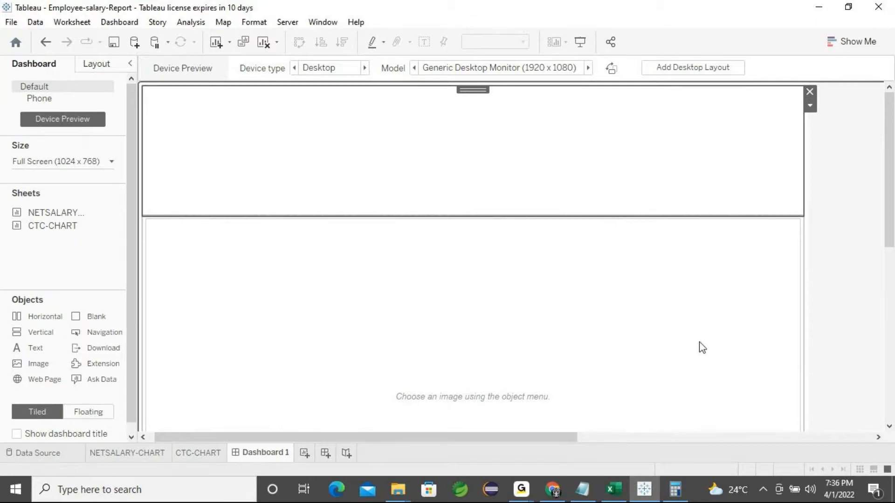
Step: Place a Horizontal container between the blank header row and the image placeholder
left_click_drag(34, 317, 339, 308)
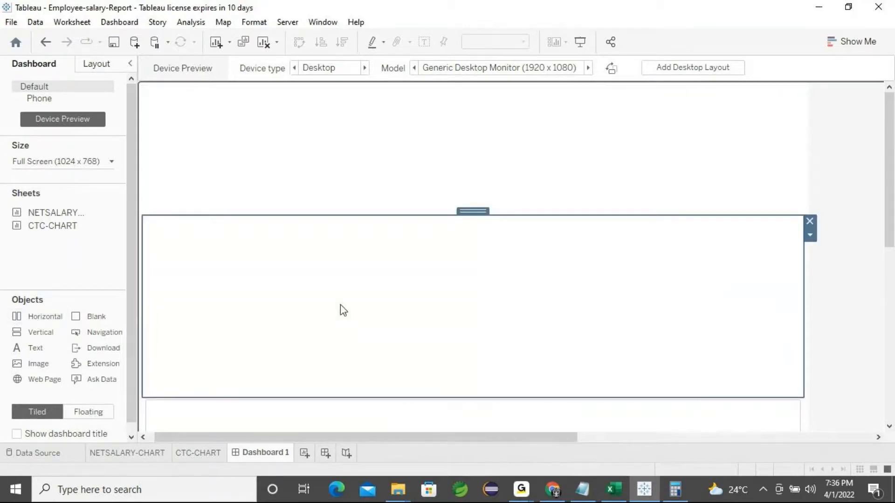
left_click(530, 492)
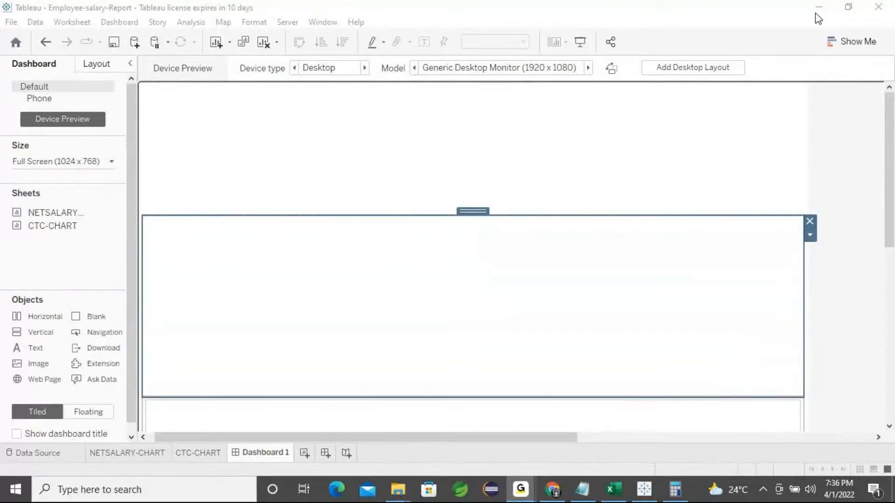
left_click(263, 195)
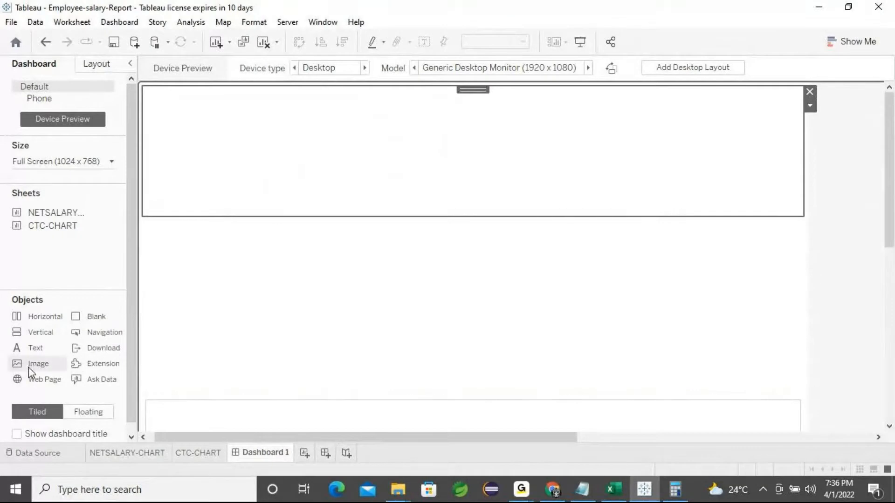
Step: Place an Image object at the left of the header row, insert the puzzle-piece illustration from the Desktop, and enable Fit Image
left_click_drag(27, 367, 288, 150)
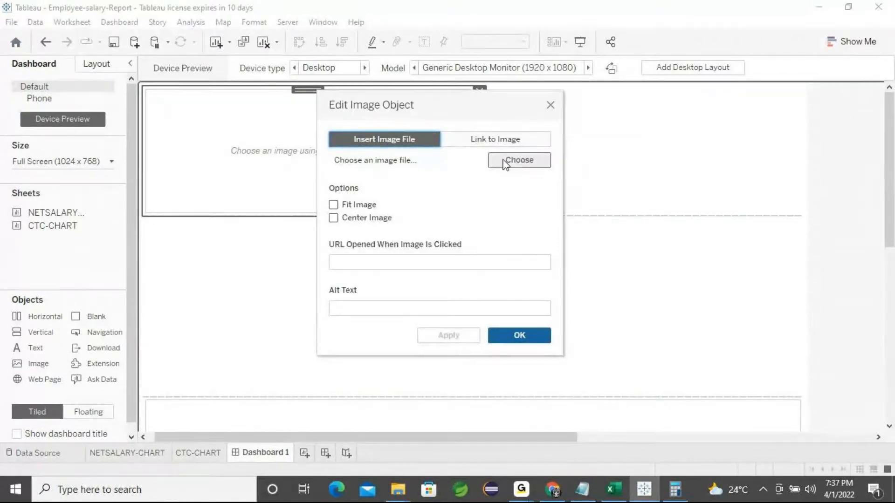
left_click(506, 163)
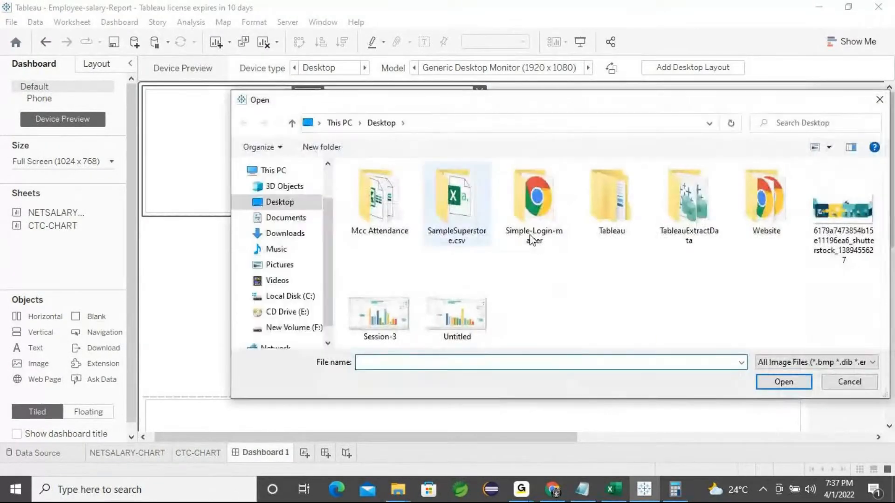
left_click(842, 210)
left_click(796, 381)
left_click(449, 338)
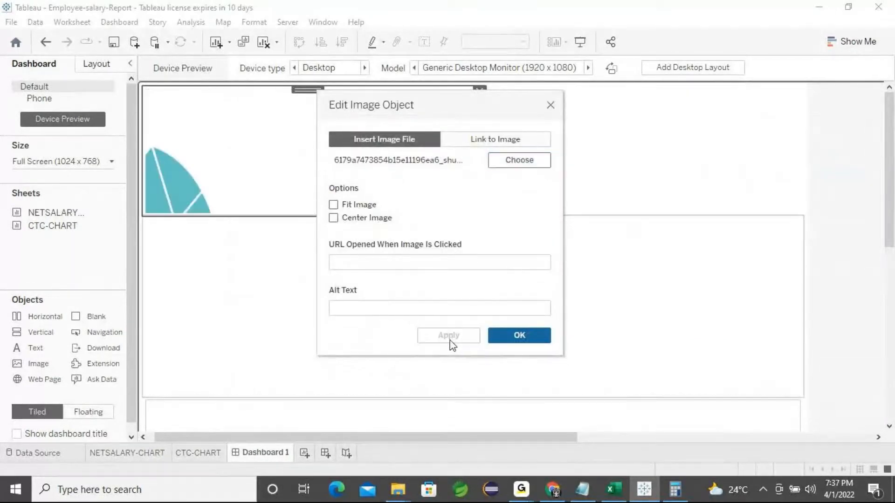
left_click(505, 342)
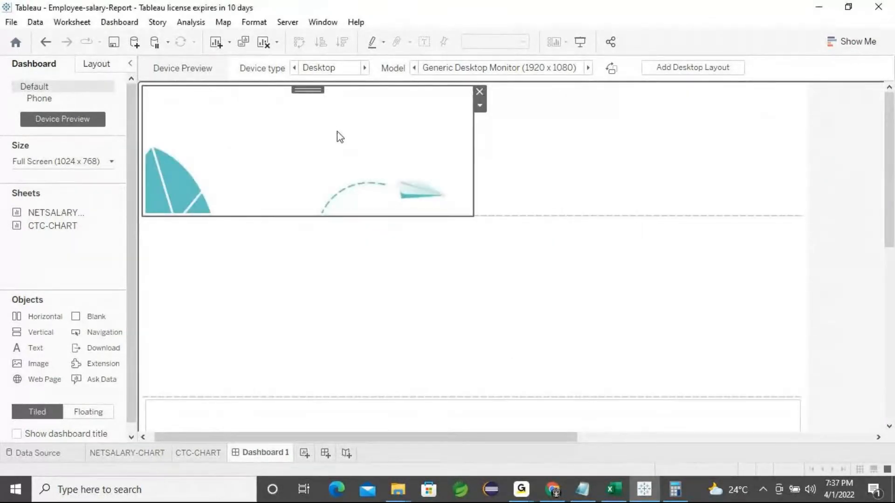
right_click(371, 147)
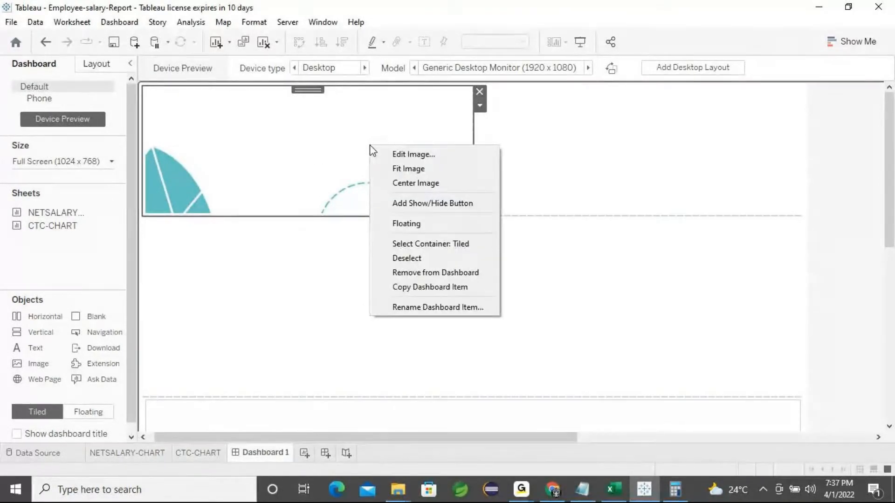
left_click(402, 168)
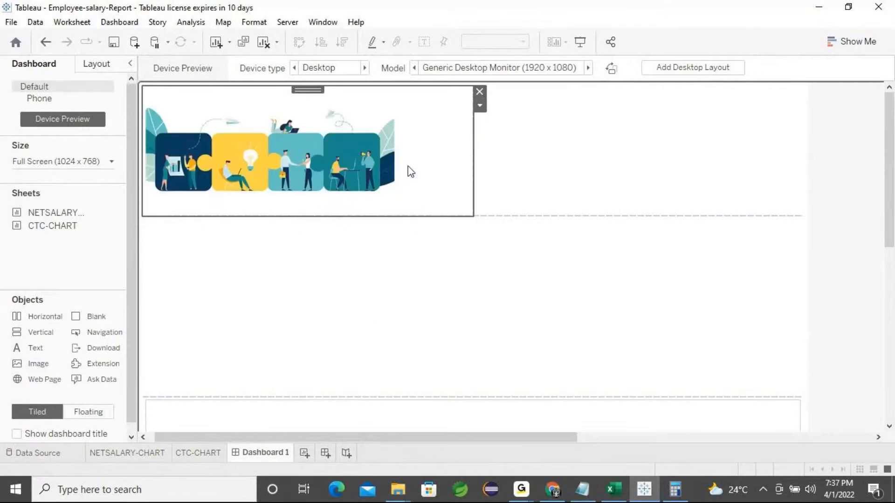
Step: Shrink the header image object slightly in width and height around the puzzle-piece illustration
right_click(353, 125)
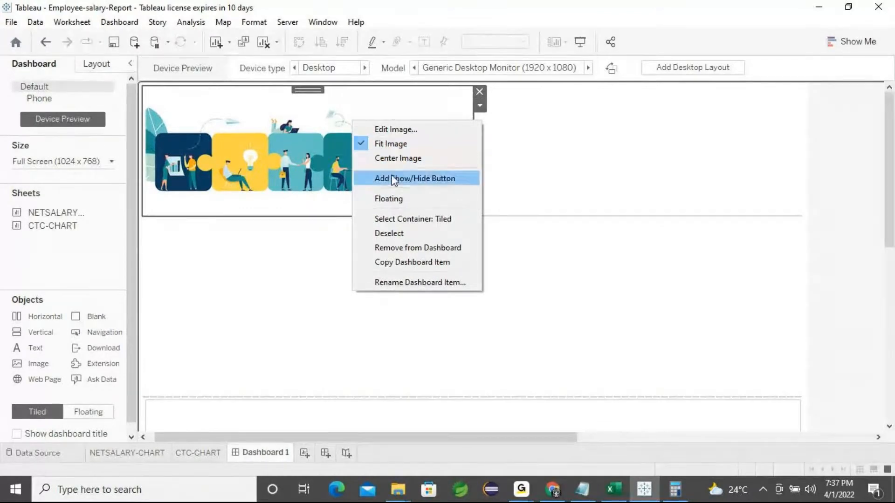
left_click(332, 138)
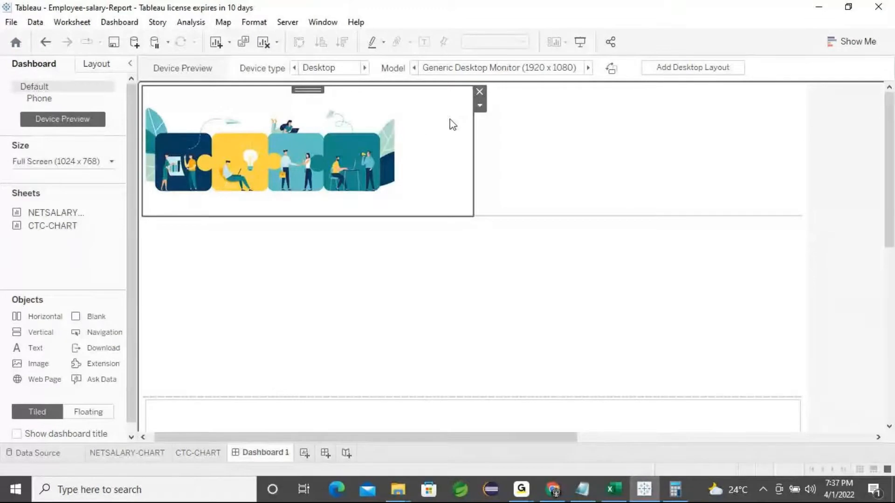
left_click(474, 152)
left_click(364, 119)
left_click_drag(473, 141, 436, 143)
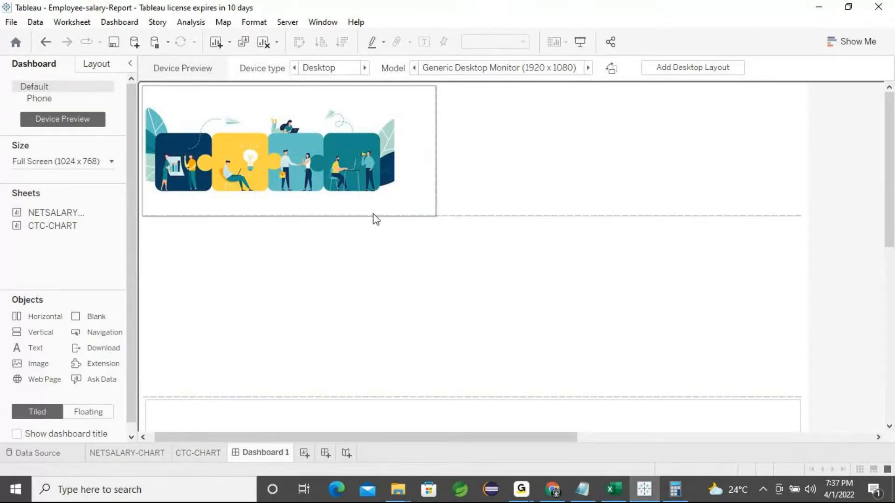
left_click(371, 215)
left_click_drag(371, 214, 375, 192)
left_click(360, 179)
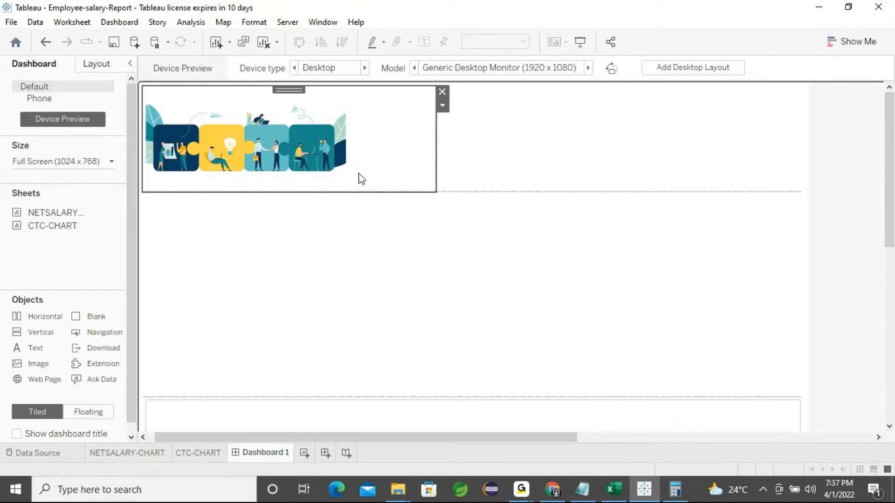
right_click(392, 147)
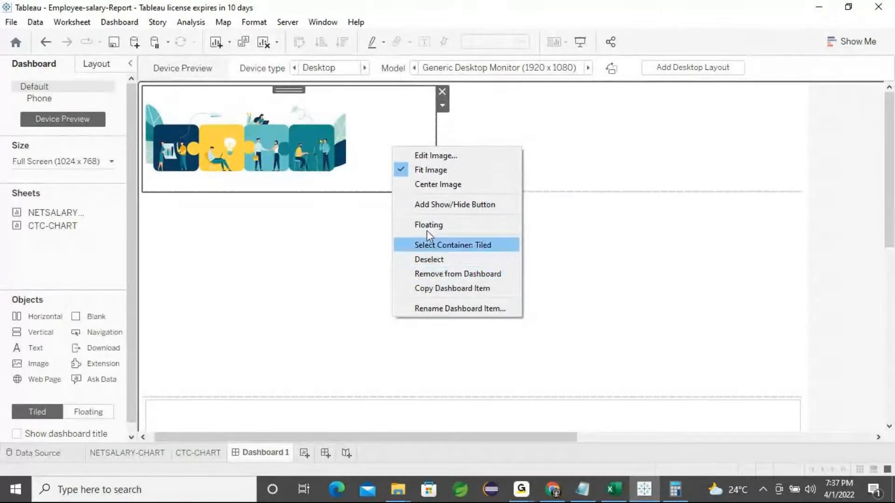
left_click(437, 160)
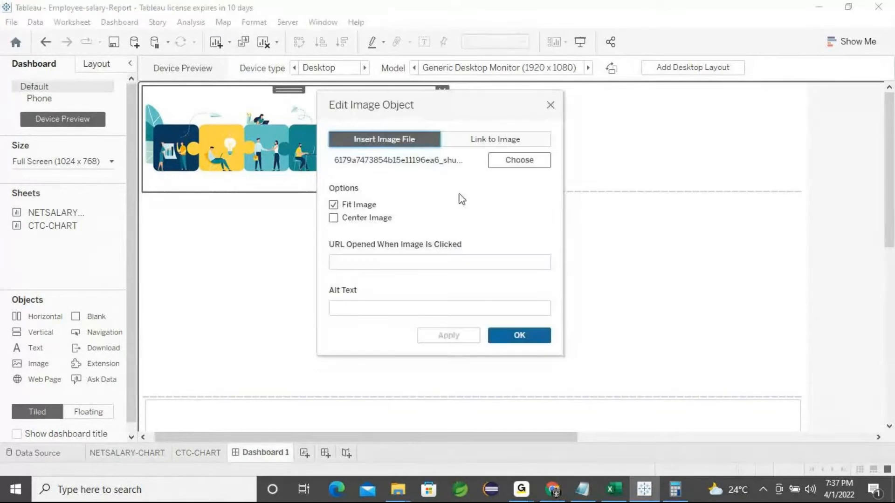
left_click(551, 106)
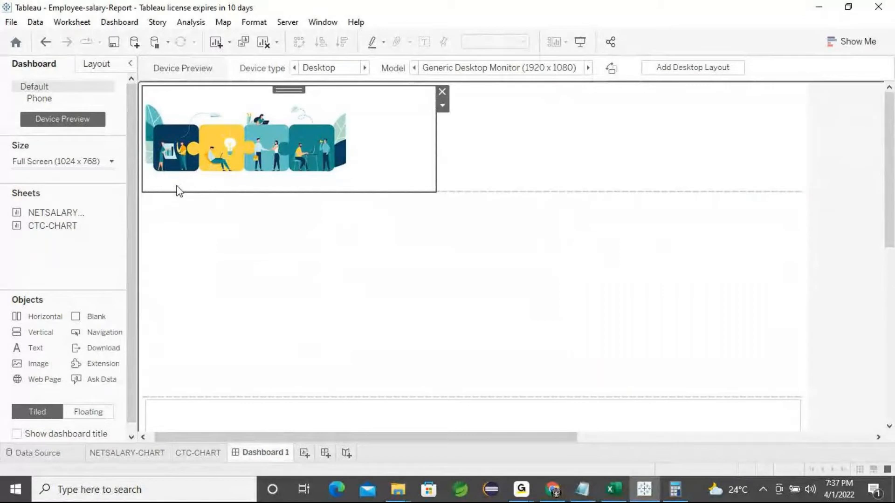
Step: Place a Text object beside the header image with the text "MCC-STUDENT : WORK FLOW DASHBOARD"
left_click(310, 253)
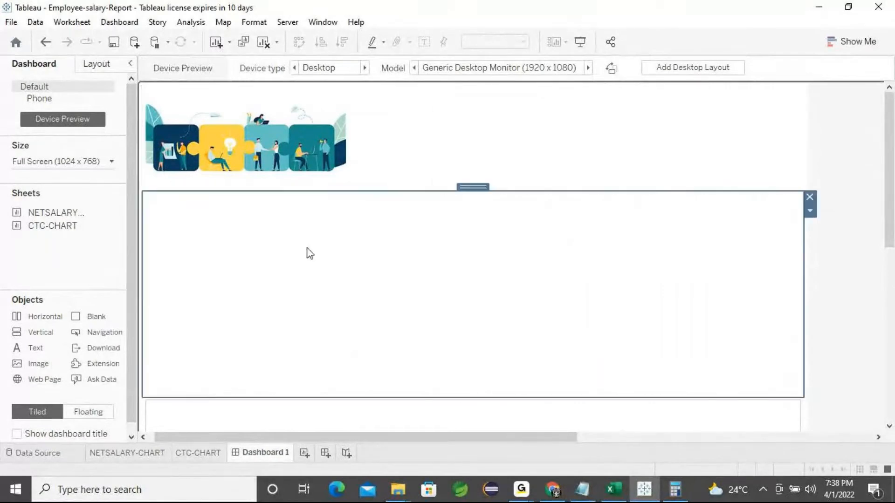
left_click_drag(473, 186, 564, 142)
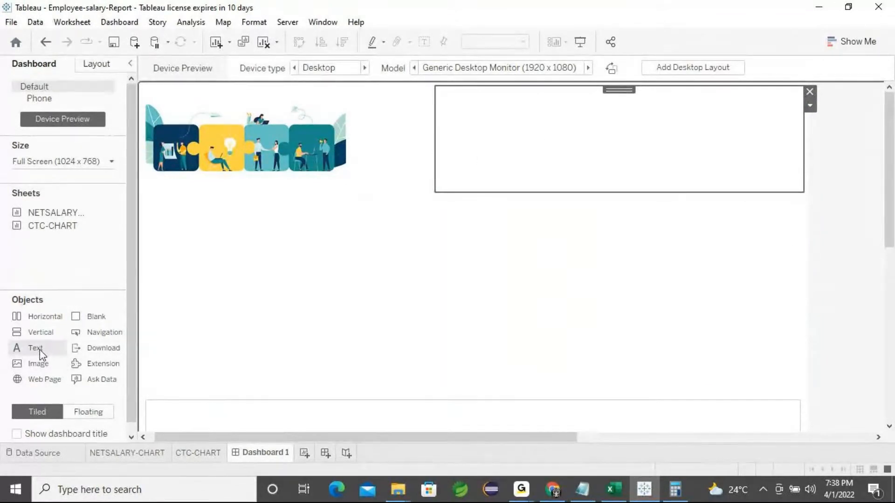
left_click_drag(35, 354, 538, 140)
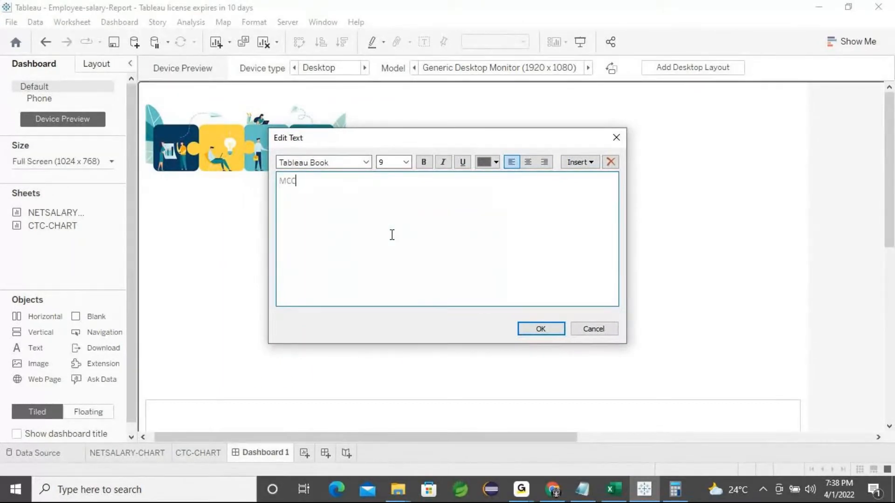
type("MCC-SUTUDENT : WORK FLOW DASHBOARD")
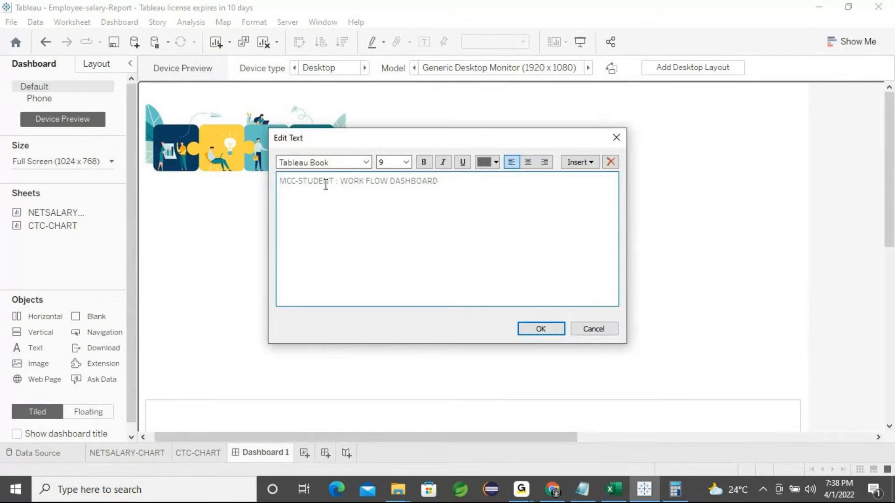
Step: Format the dashboard title as centred, size 28, non-bold blue text, and widen its text object across most of the remaining header row
left_click_drag(447, 182, 281, 182)
left_click(423, 163)
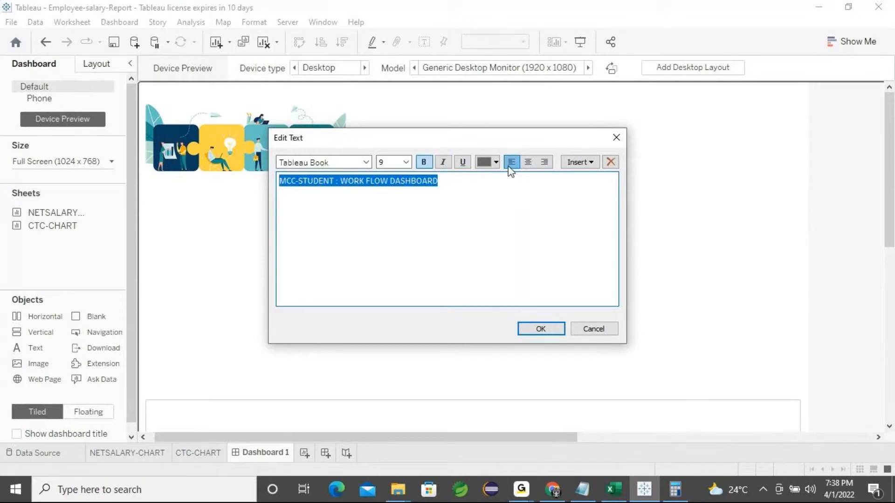
left_click(528, 163)
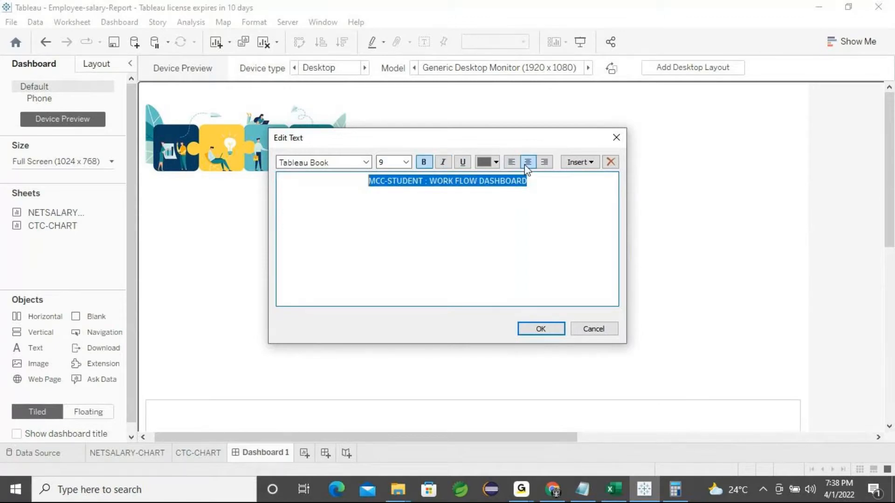
left_click(406, 163)
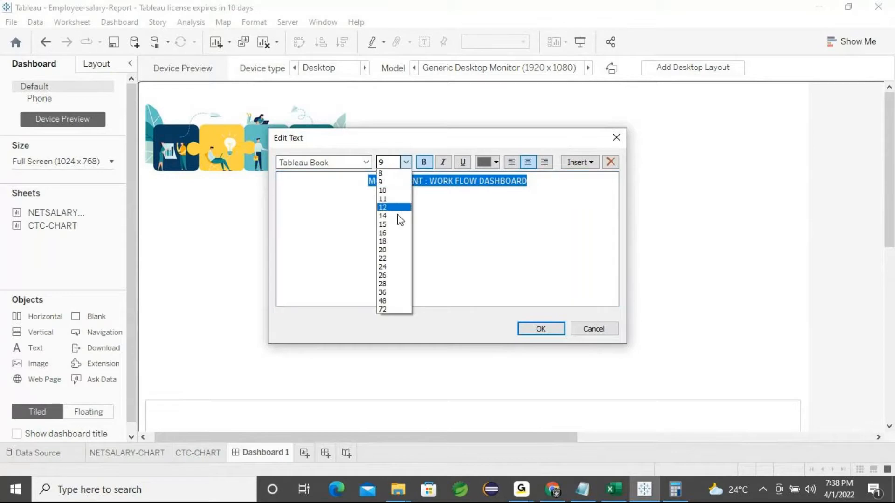
left_click(386, 284)
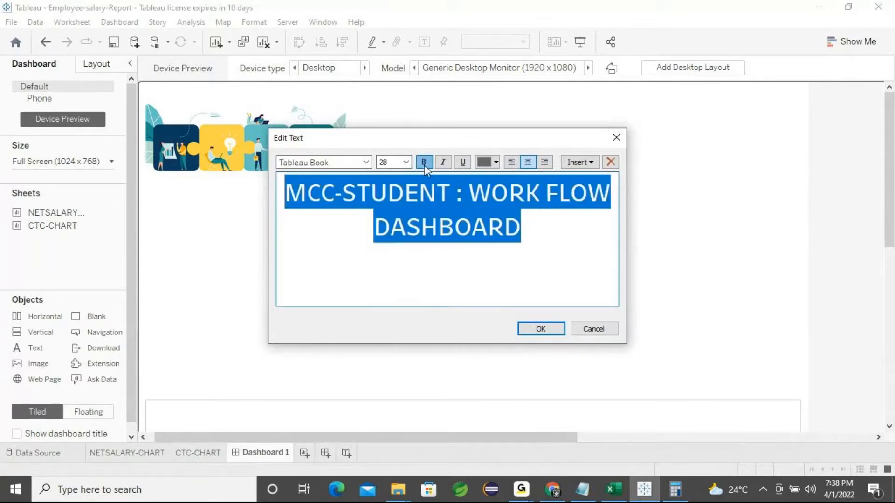
left_click(496, 163)
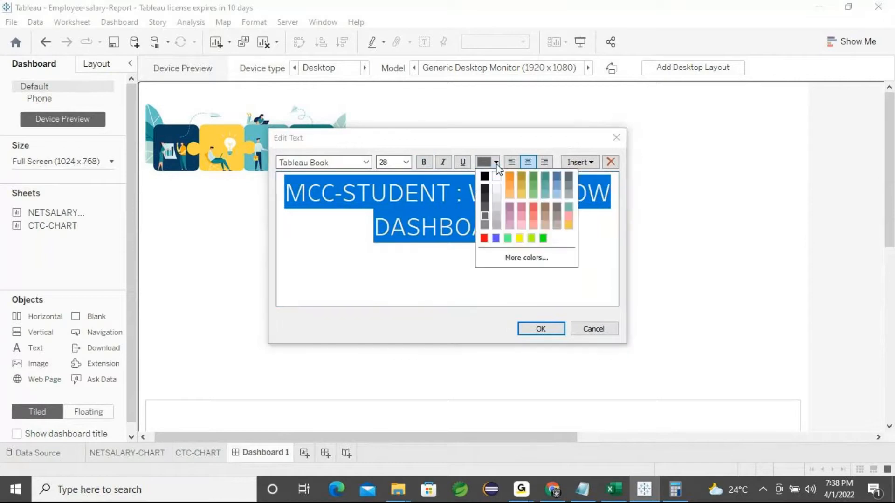
left_click(496, 238)
left_click(541, 326)
left_click_drag(620, 136, 813, 138)
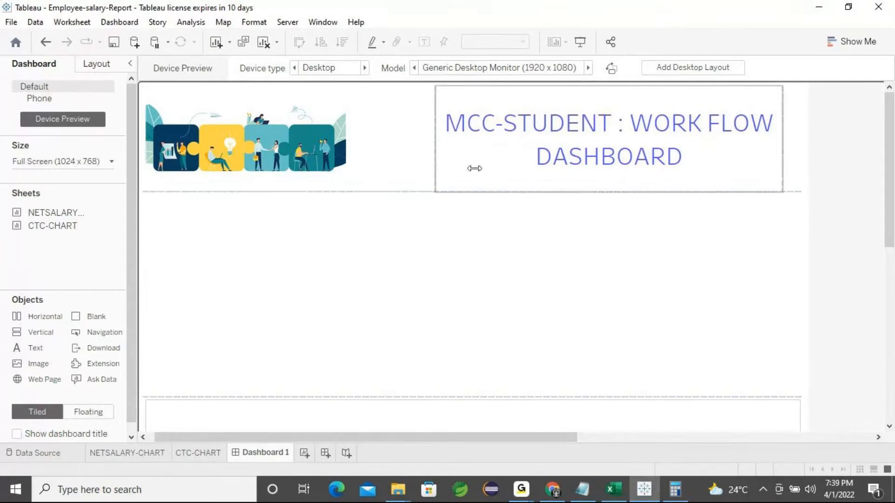
left_click(456, 284)
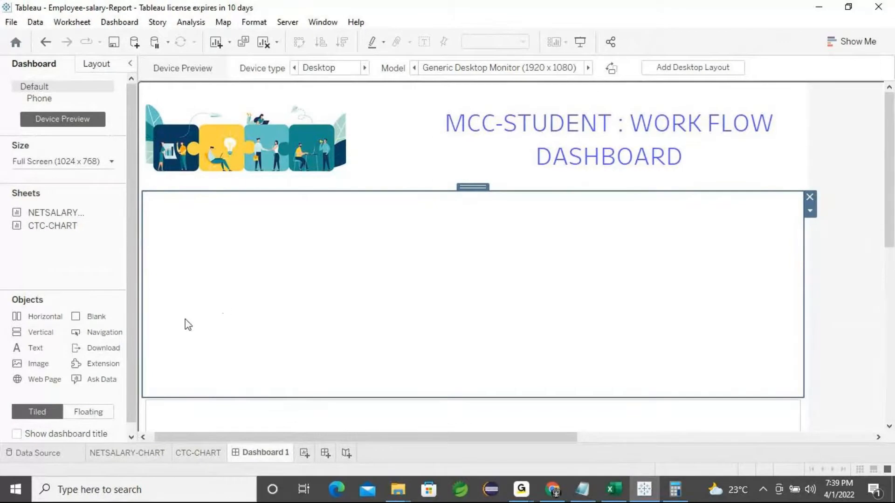
Step: Try placing the NETSALARY-CHART sheet in the row below the header and narrowing it against the employee legend
mouse_move(52, 215)
left_click_drag(52, 214, 206, 268)
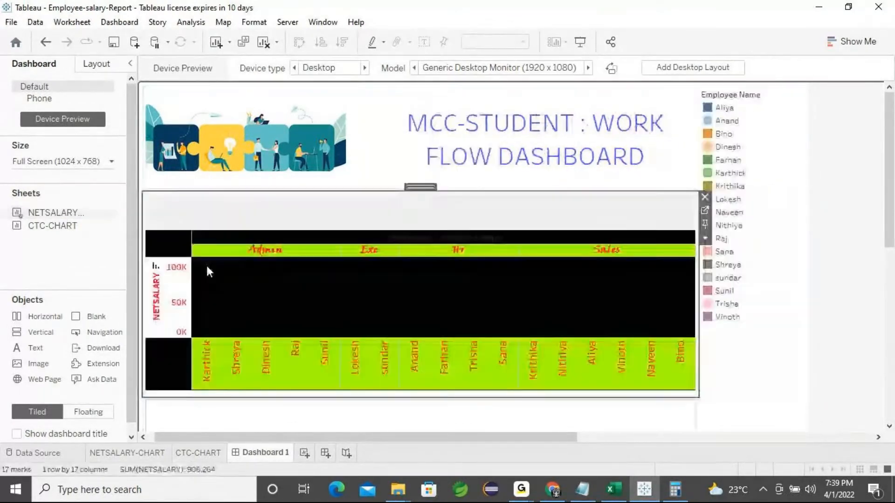
left_click_drag(697, 299, 615, 296)
left_click_drag(448, 302, 442, 300)
left_click(480, 360)
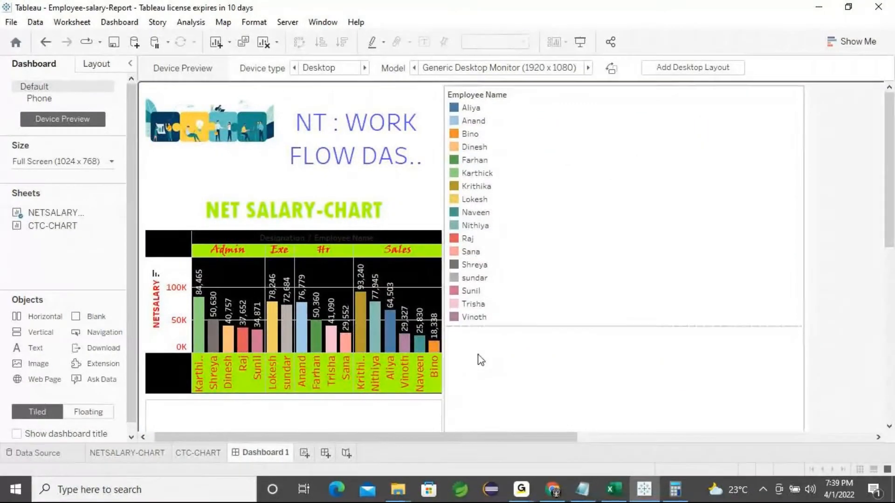
left_click(773, 114)
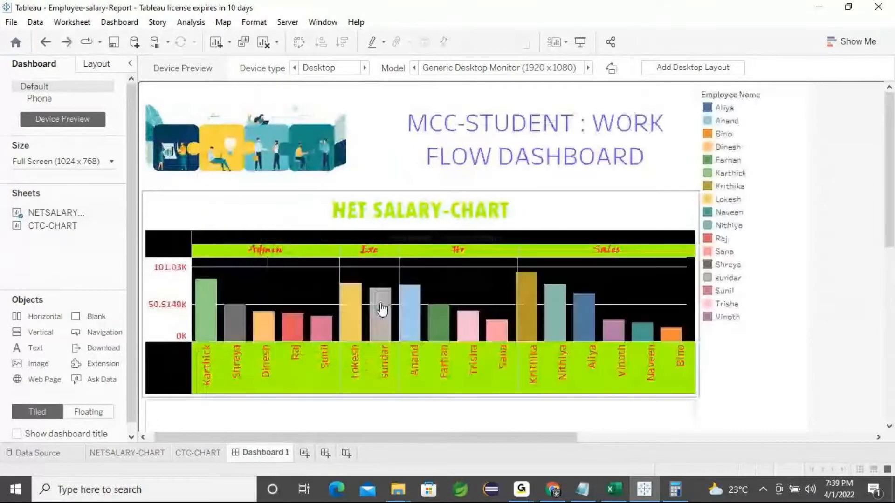
left_click(489, 259)
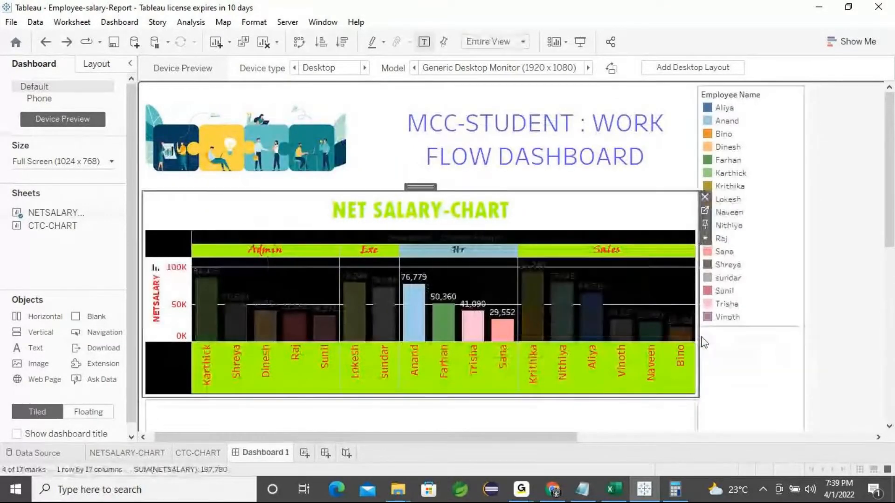
left_click_drag(697, 335, 583, 333)
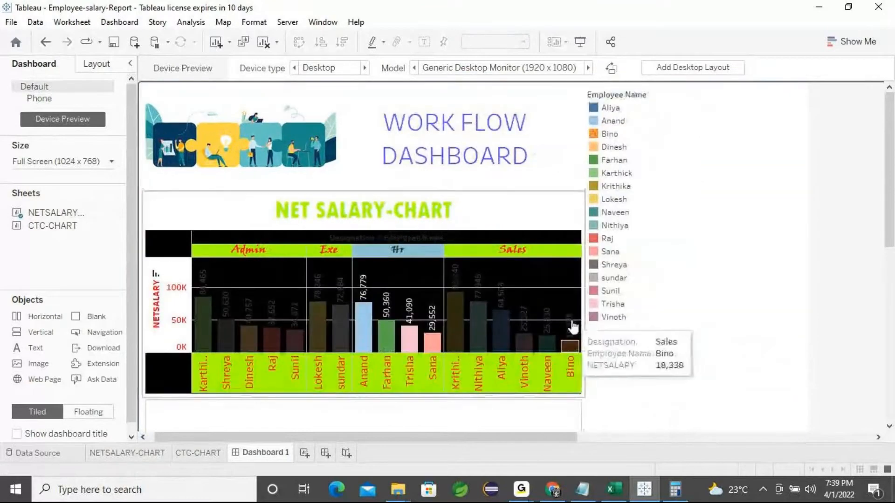
key("ctrl+z")
Step: Remove the net salary chart from the row below the header
left_click(518, 209)
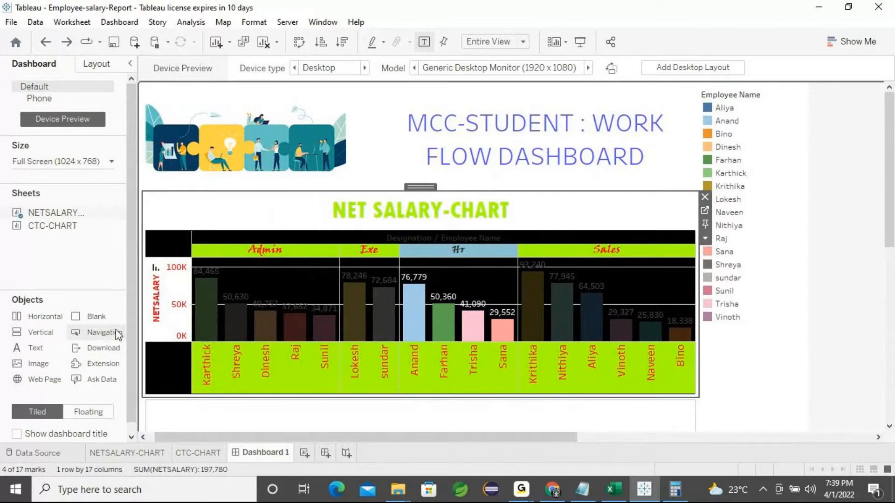
left_click(555, 206)
right_click(555, 206)
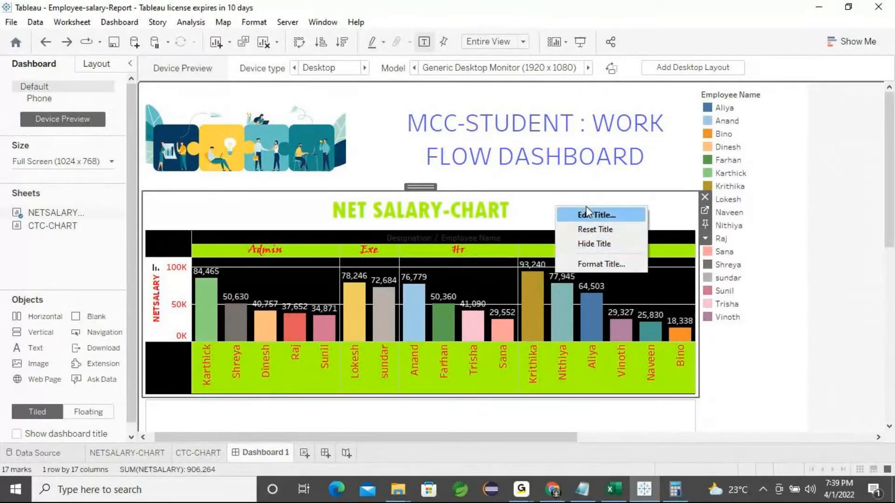
left_click(567, 213)
right_click(563, 208)
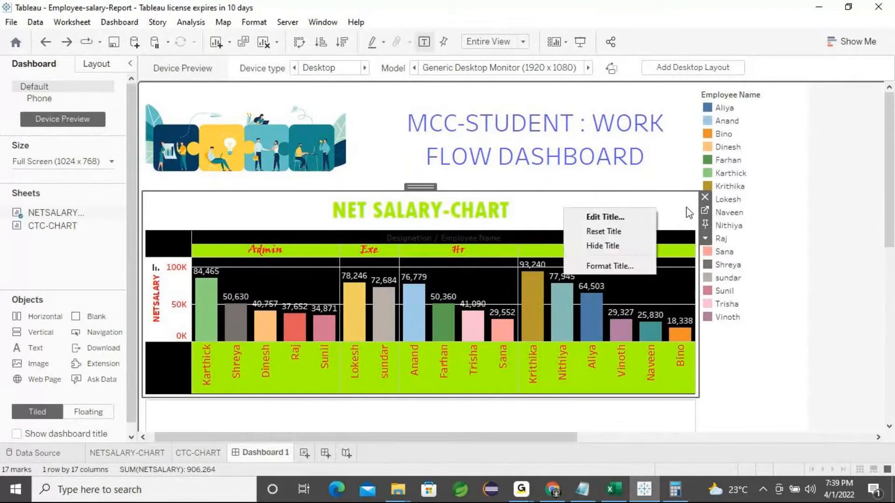
left_click(704, 199)
left_click(343, 335)
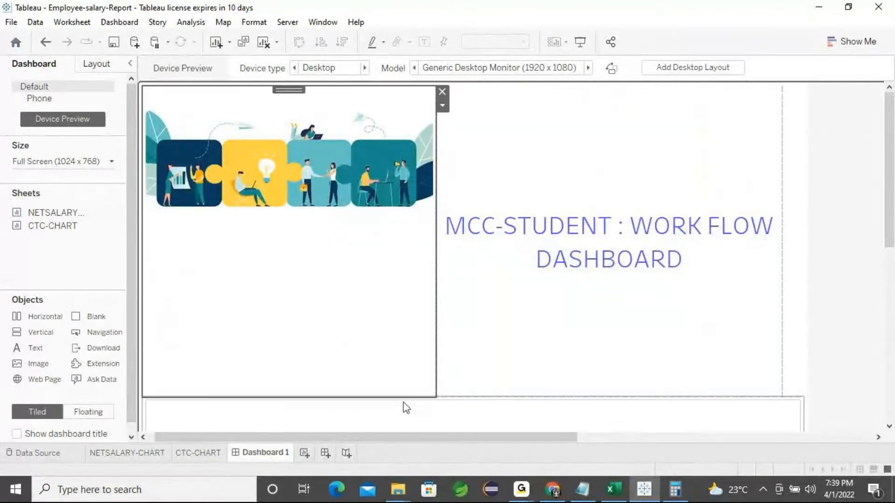
Step: Reduce the header row's height and place the NETSALARY-CHART sheet in the left half of the area below it
left_click_drag(404, 397, 405, 214)
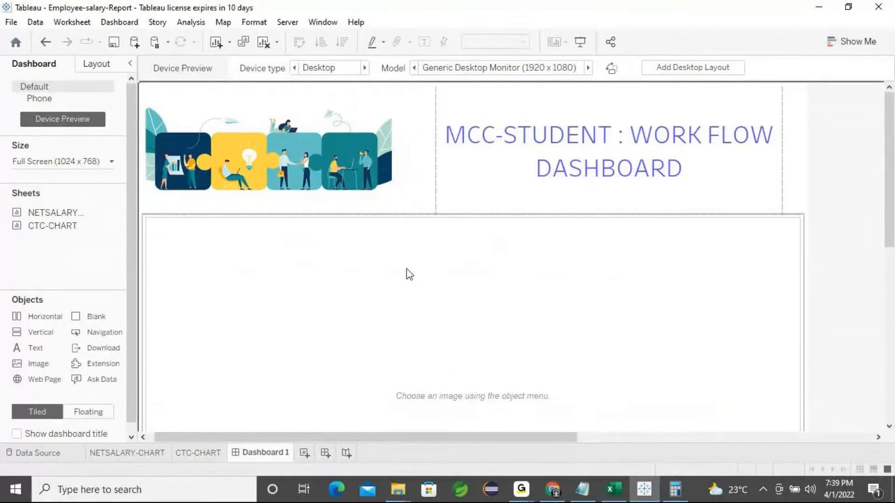
left_click(407, 269)
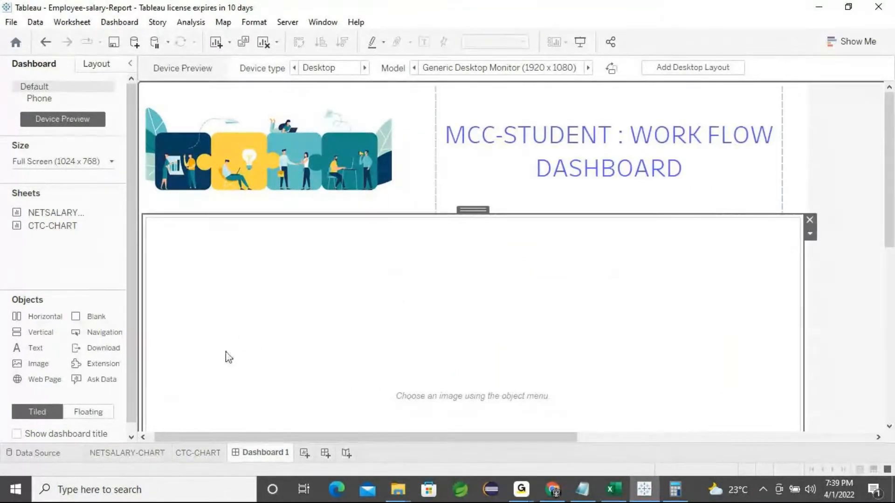
left_click_drag(51, 226, 214, 311)
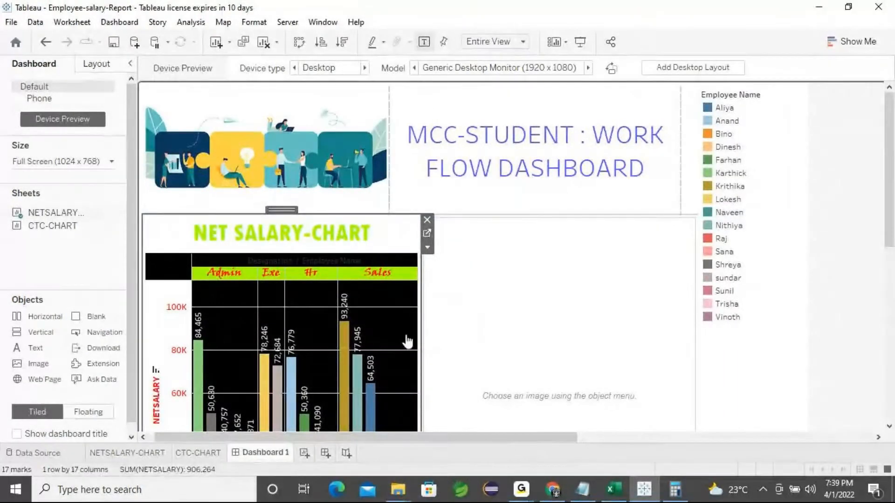
Step: Place the CTC-CHART sheet to the right of the net salary chart and stretch it down to nearly the same height
left_click_drag(51, 226, 545, 339)
scroll(539, 378, "down", 1)
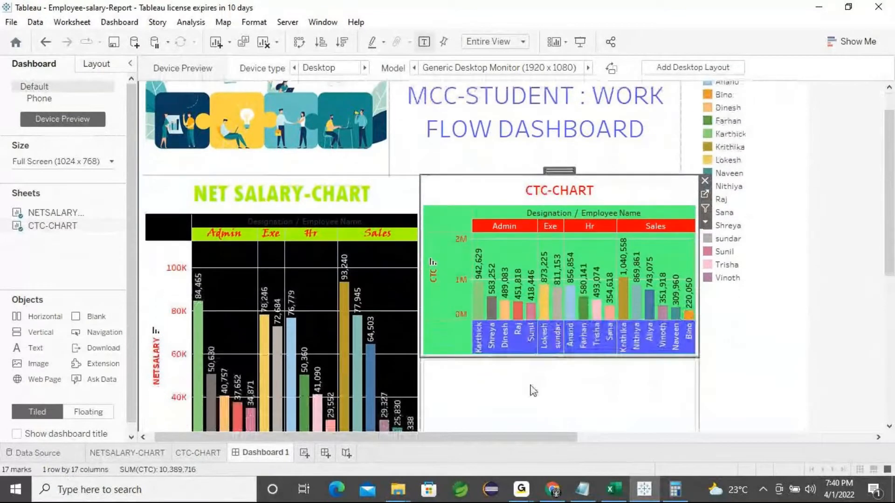
scroll(590, 376, "down", 1)
scroll(580, 347, "down", 1)
scroll(562, 346, "down", 1)
left_click_drag(561, 285, 563, 419)
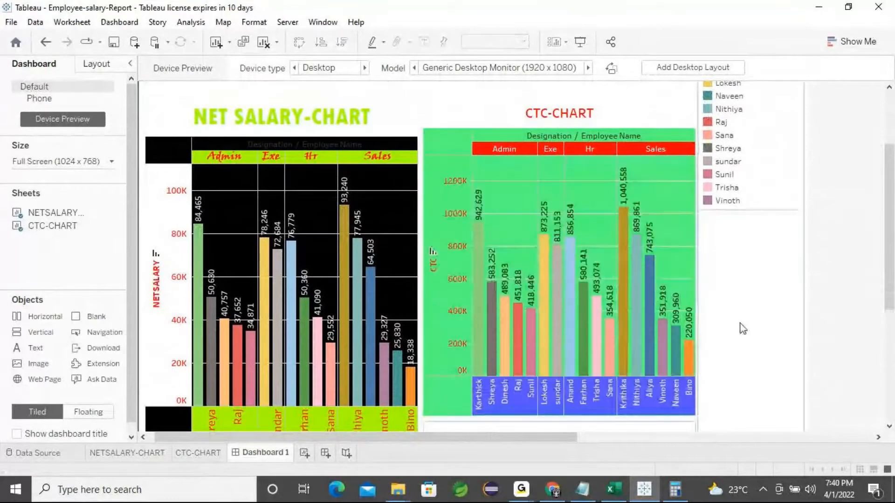
Step: Remove the empty image object below the CTC chart so the chart fills its column
scroll(743, 329, "down", 2)
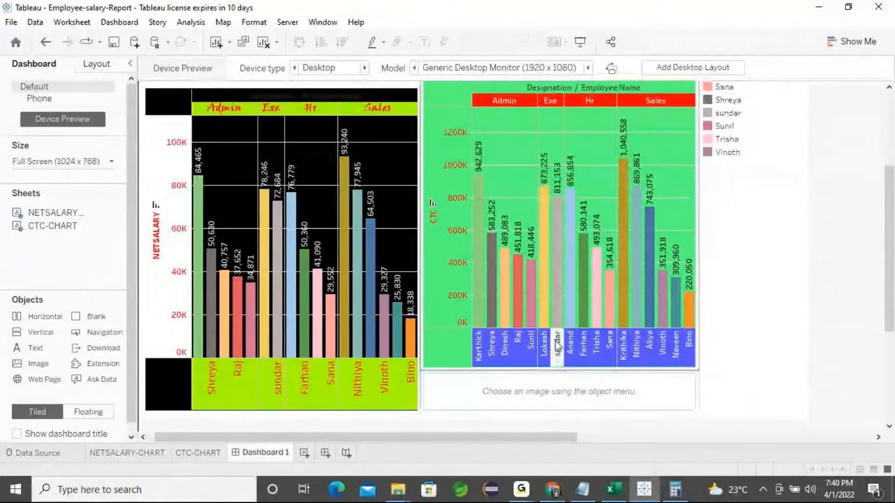
left_click(532, 400)
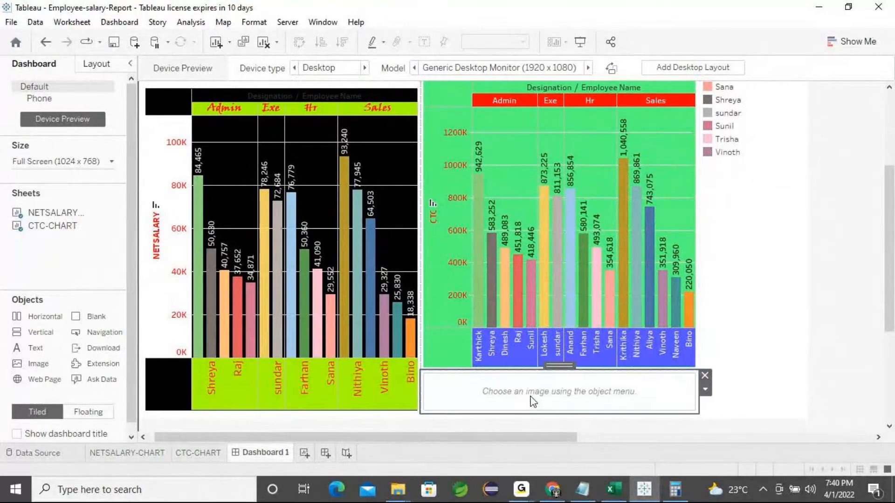
left_click(704, 375)
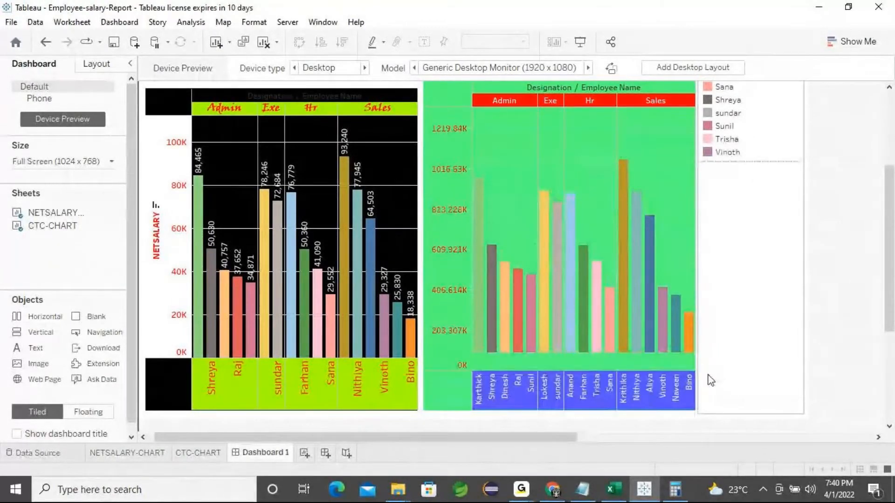
Step: Widen the header image object until its right edge lines up with the boundary between the two charts
scroll(552, 344, "up", 1)
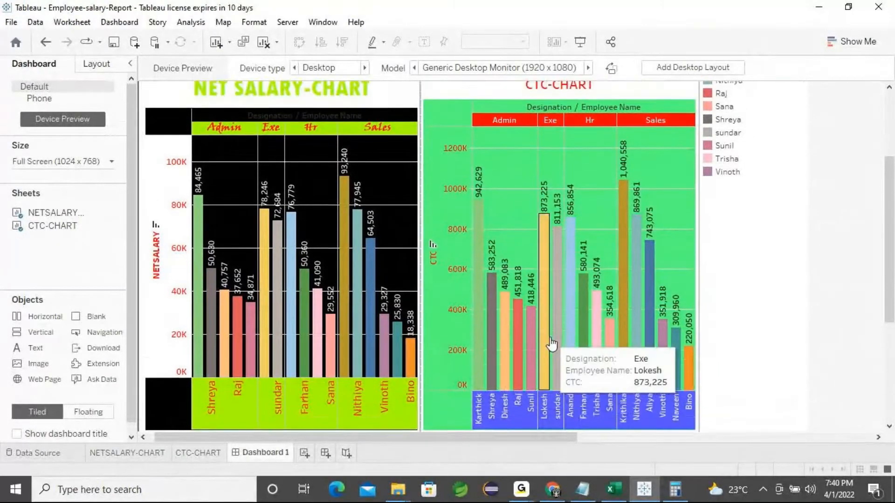
scroll(551, 344, "up", 3)
scroll(551, 344, "up", 3)
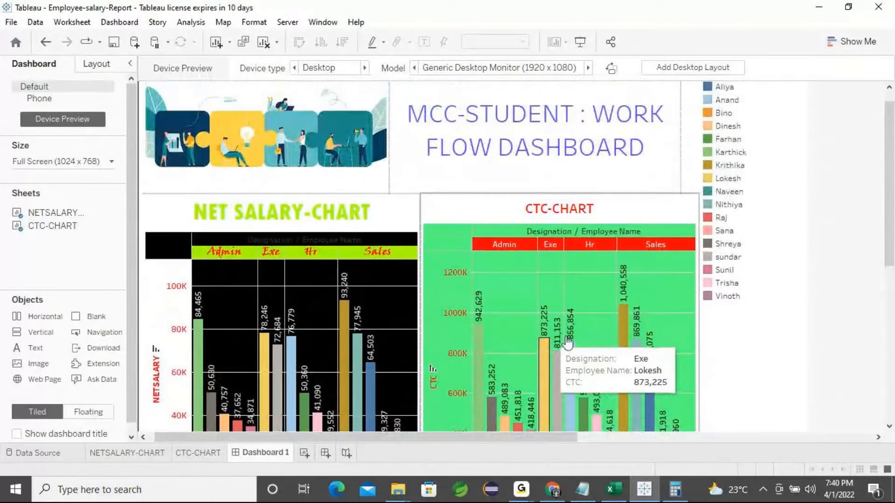
left_click(387, 140)
left_click_drag(390, 139, 421, 145)
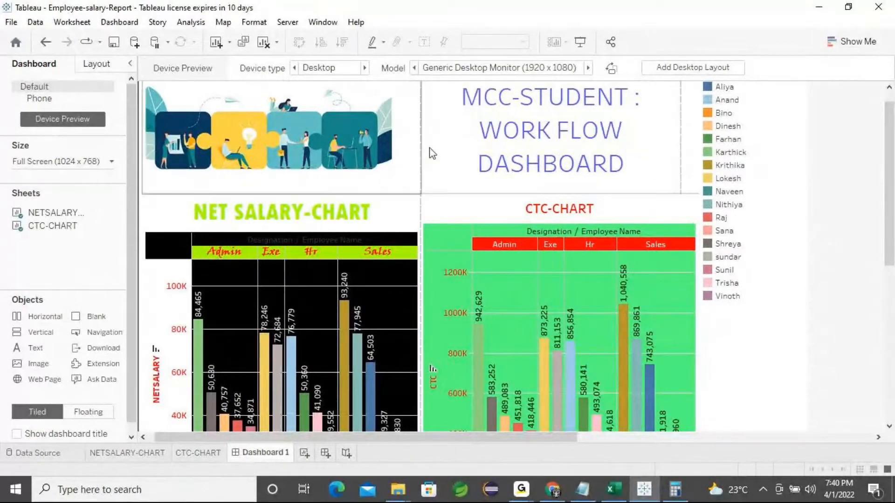
scroll(628, 174, "up", 1)
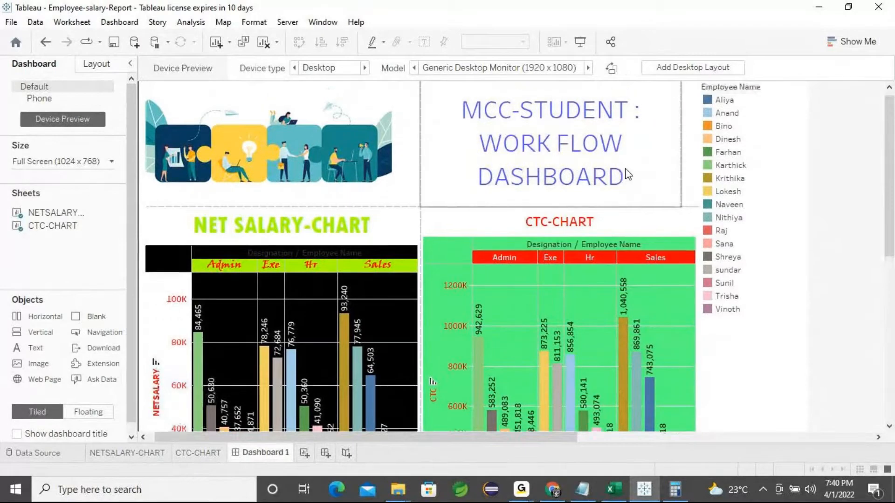
scroll(516, 304, "down", 1)
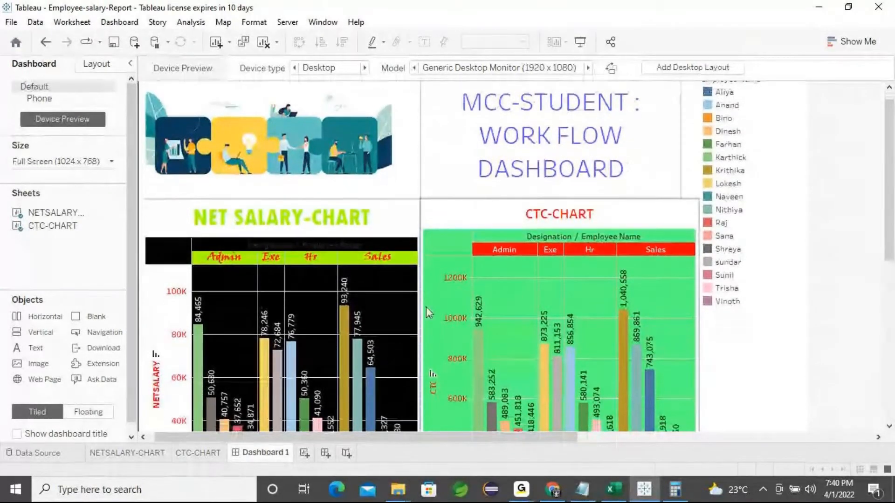
scroll(405, 307, "down", 3)
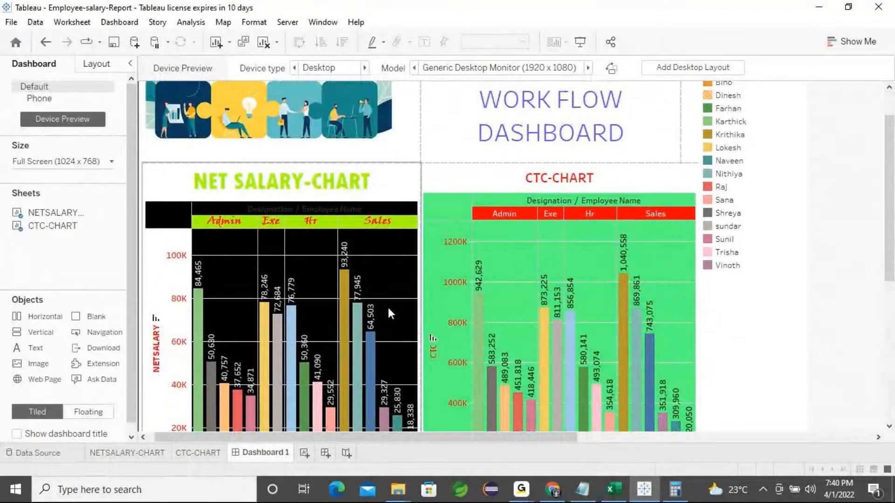
mouse_move(521, 489)
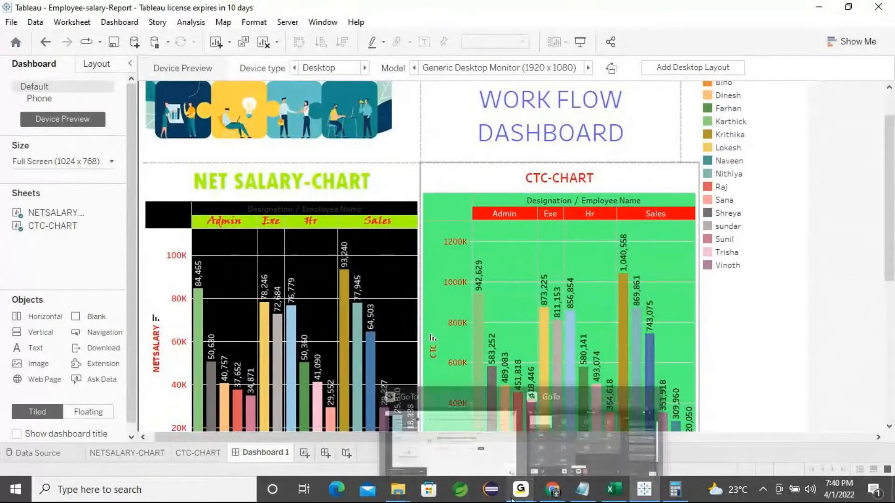
left_click(557, 441)
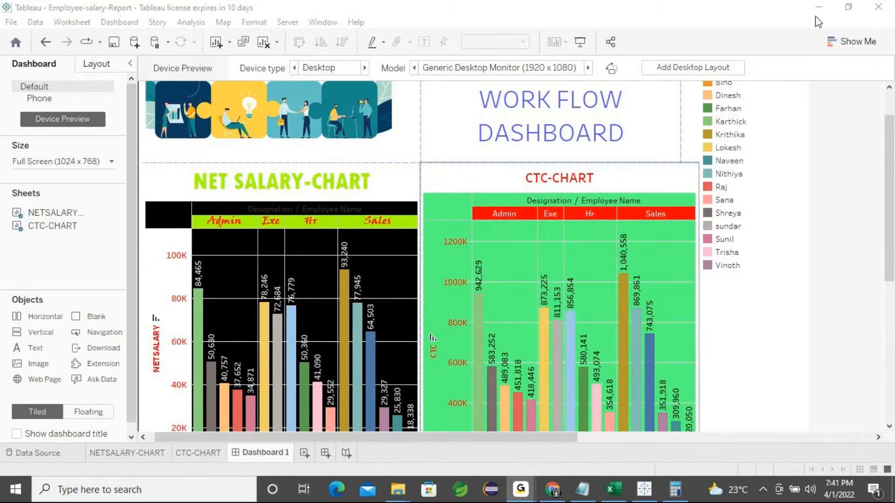
left_click(349, 309)
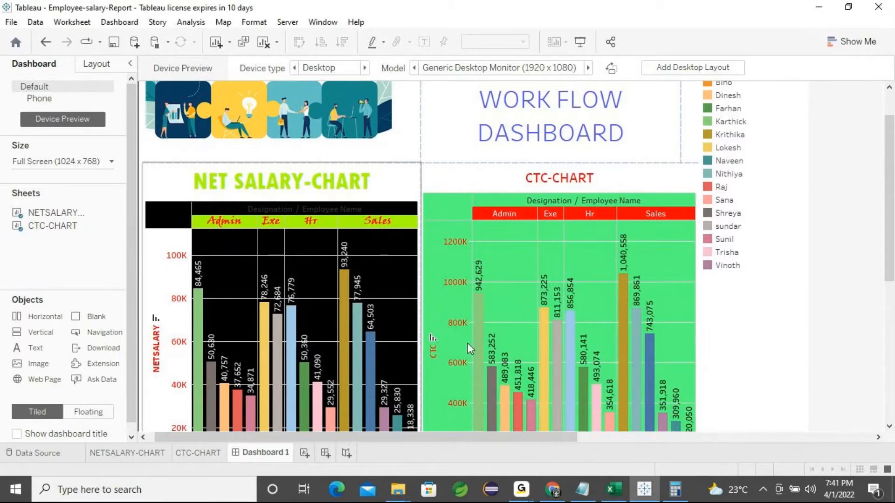
mouse_move(560, 363)
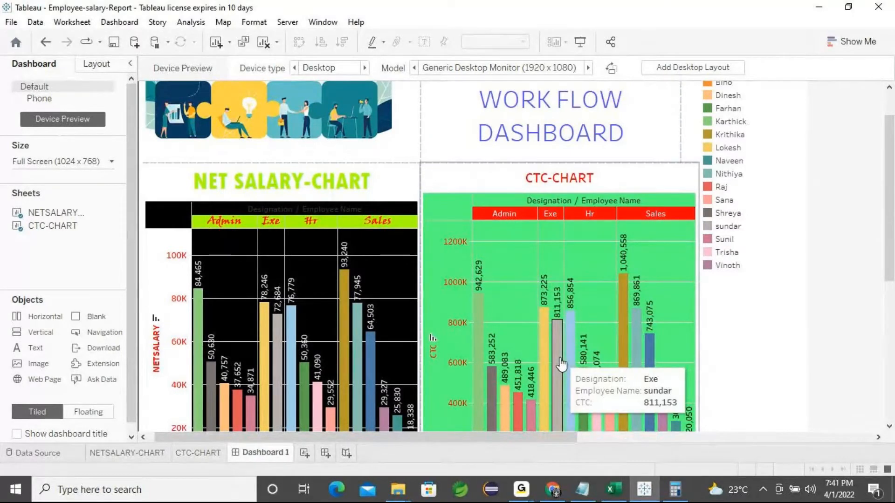
Step: Review the dashboard in presentation mode, exit it, and check the NETSALARY-CHART worksheet before returning to the dashboard
left_click(579, 43)
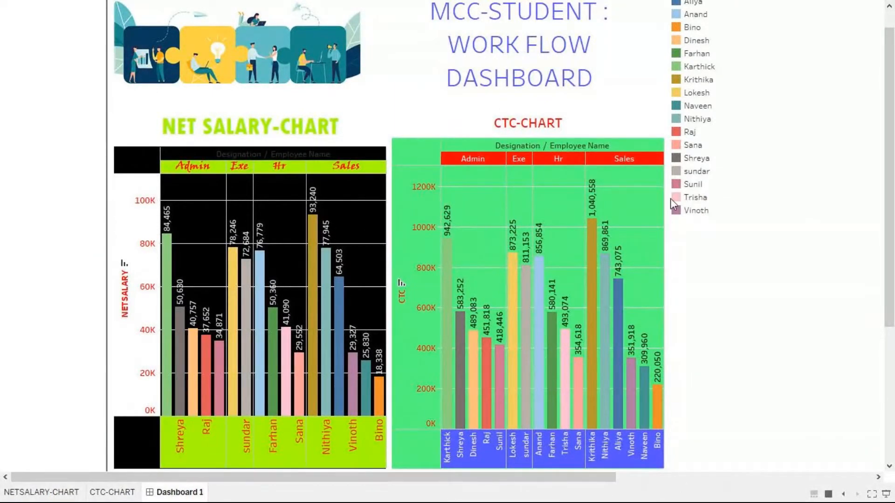
key("Escape")
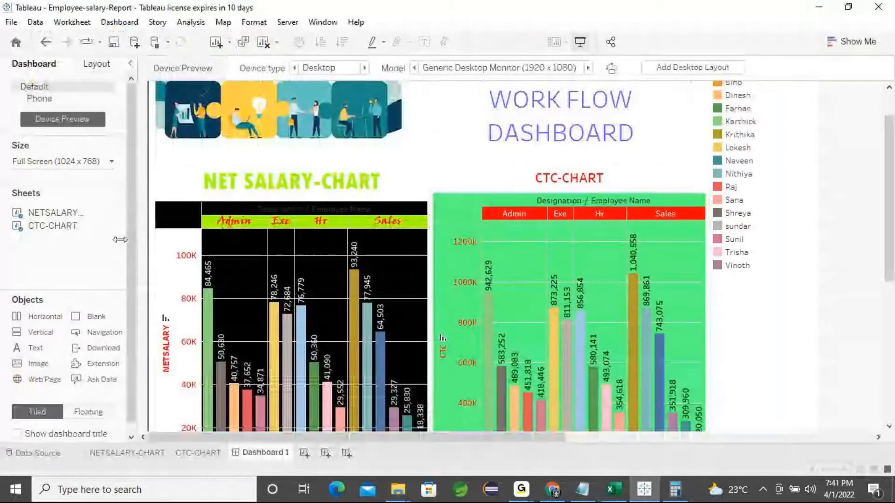
left_click(172, 456)
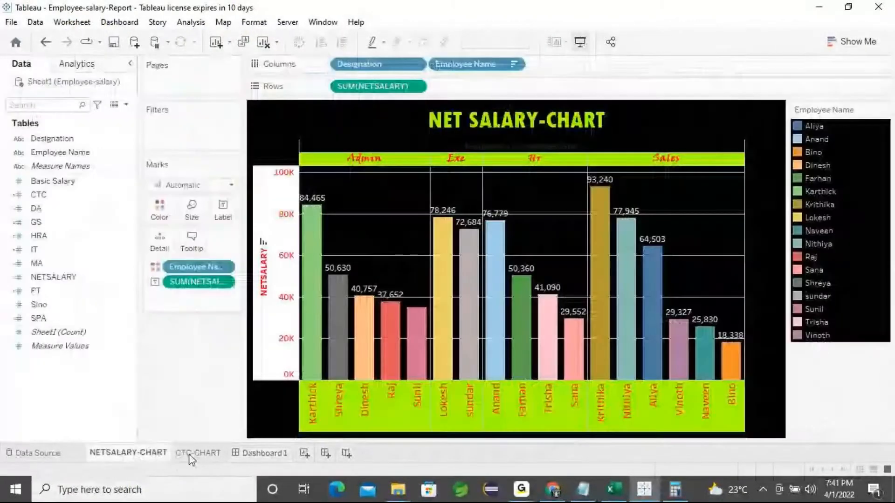
left_click(249, 453)
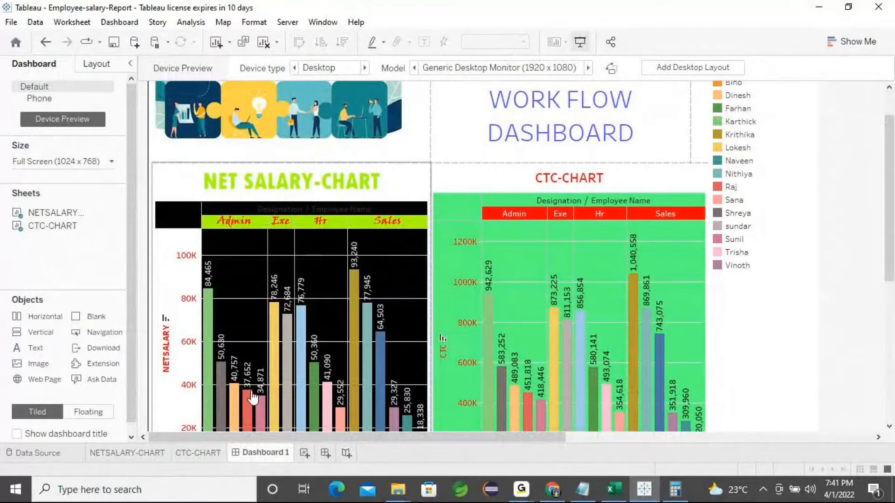
Step: Set the Employee-salary data source connection to Extract and save it as "Sheet1 (Employee-salary)" in the TableauExtractData folder
left_click(43, 454)
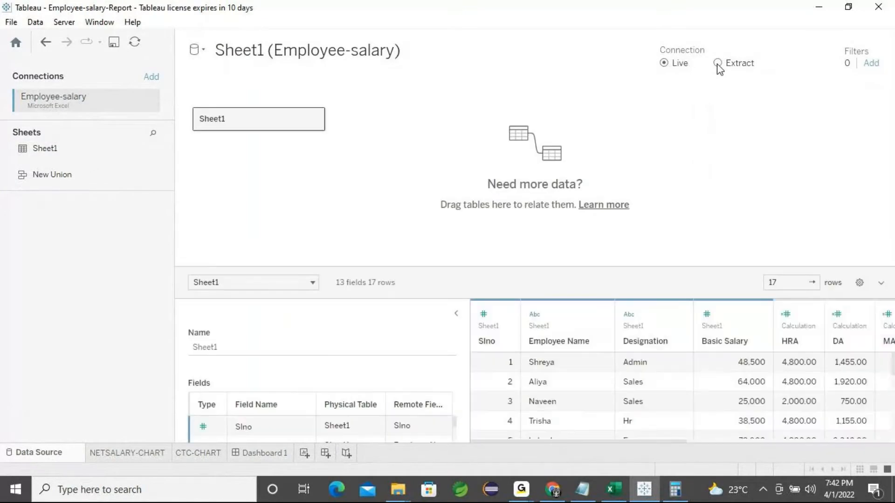
left_click(717, 64)
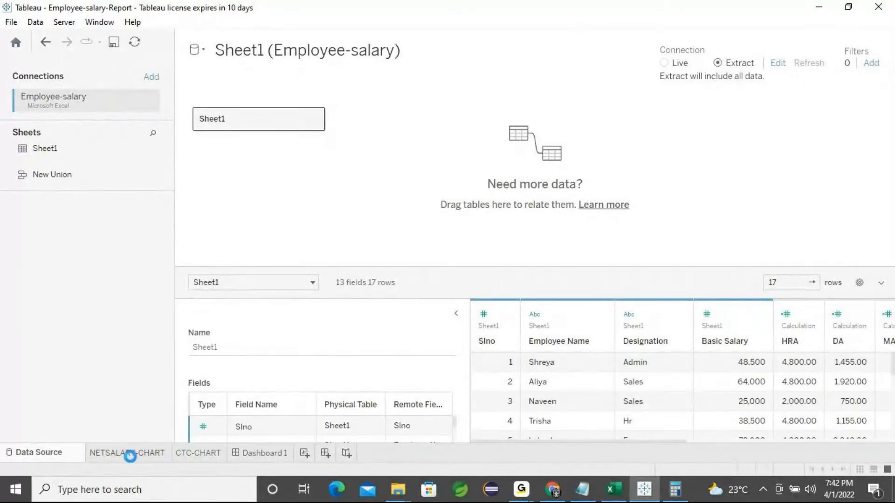
left_click(251, 461)
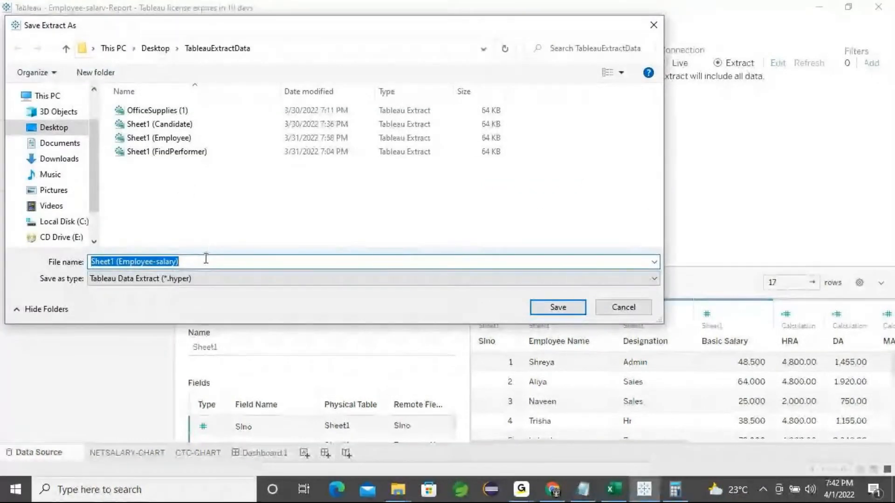
left_click(547, 311)
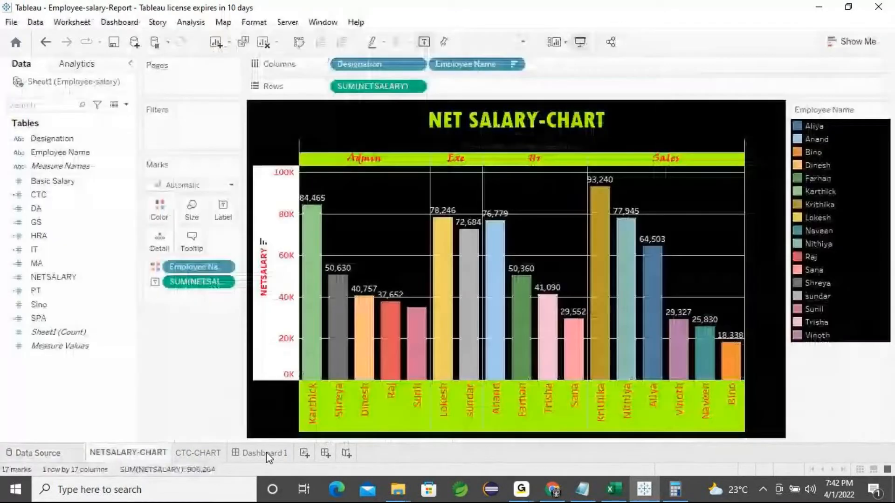
left_click(266, 452)
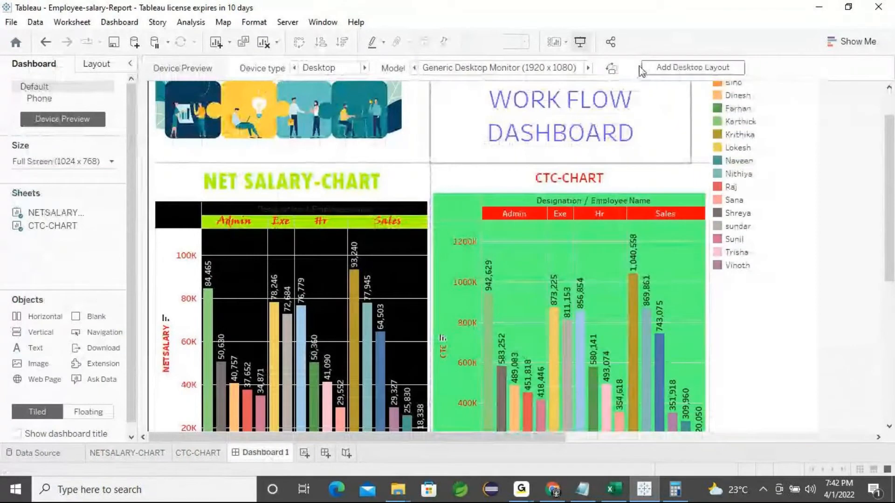
left_click(611, 43)
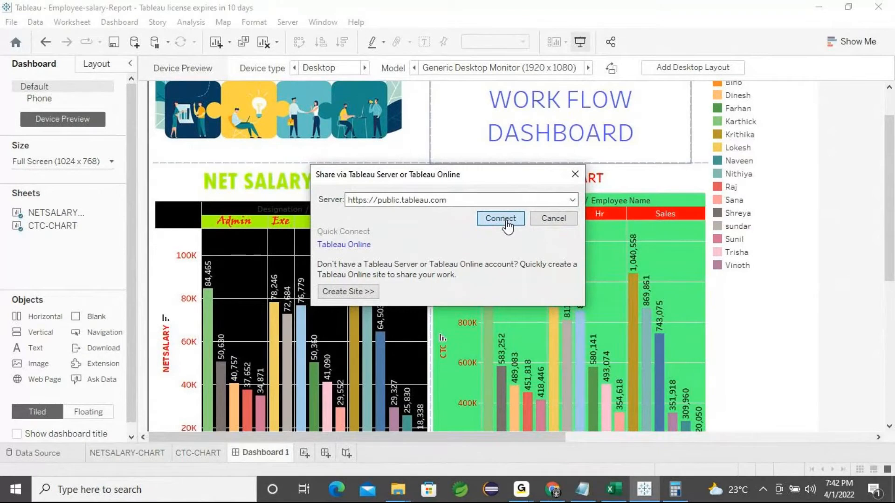
left_click(506, 223)
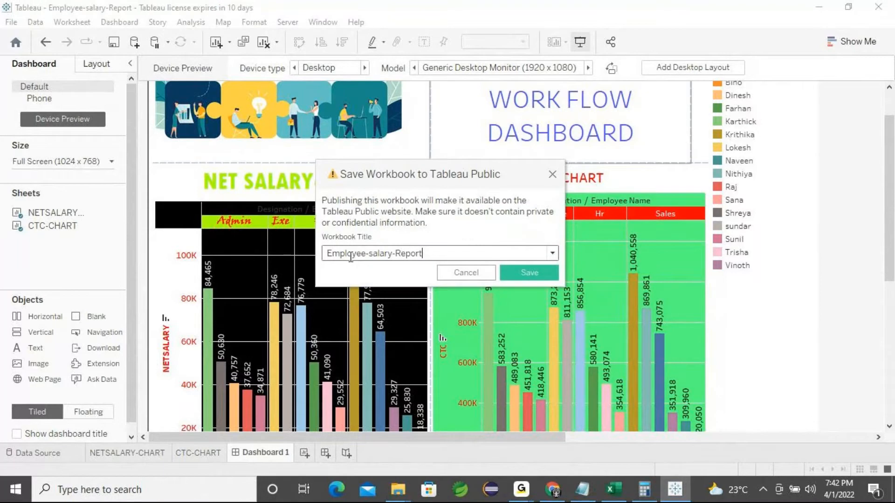
left_click(533, 274)
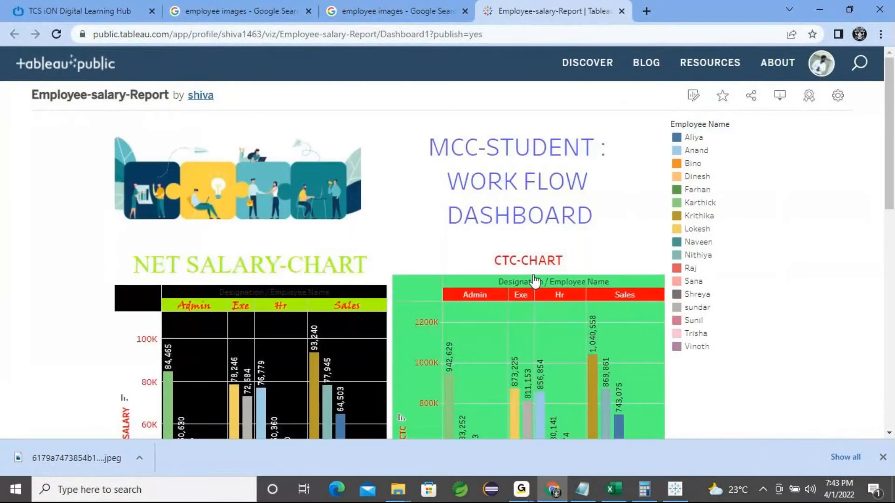
Step: Dismiss the browser's download bar and inspect the published dashboard, including the details of the tallest bar in the net salary chart
left_click(881, 456)
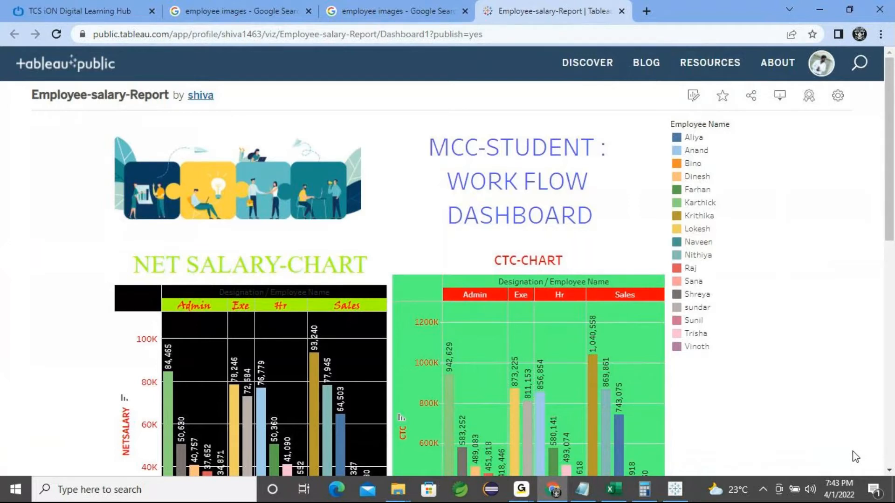
left_click(521, 497)
mouse_move(313, 355)
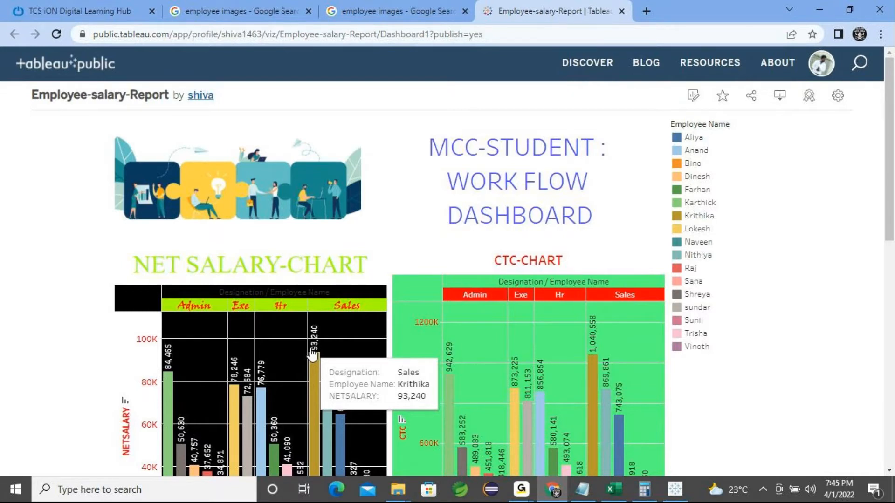
mouse_move(612, 498)
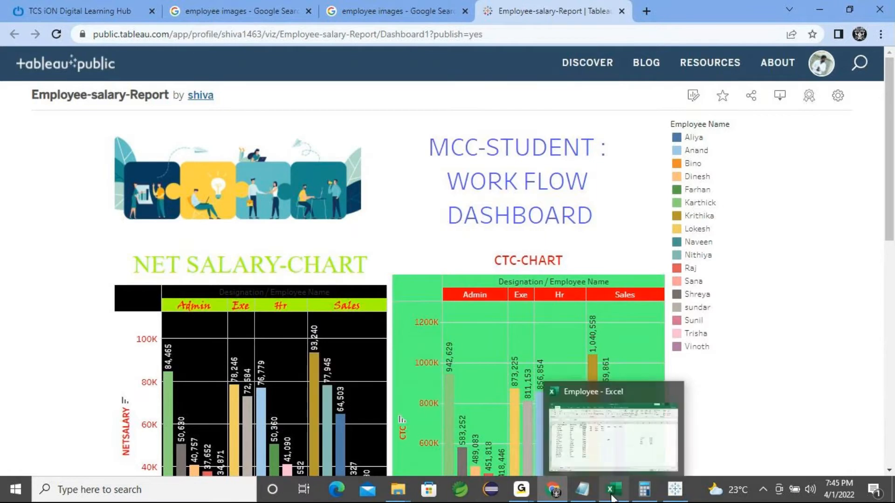
mouse_move(553, 492)
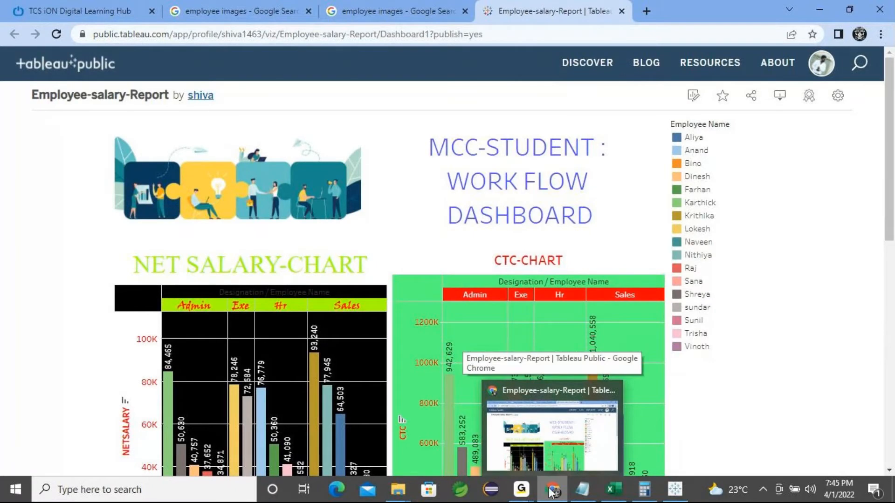
Step: Minimize the browser and Tableau windows and open the Tableau folder on the desktop
left_click(821, 10)
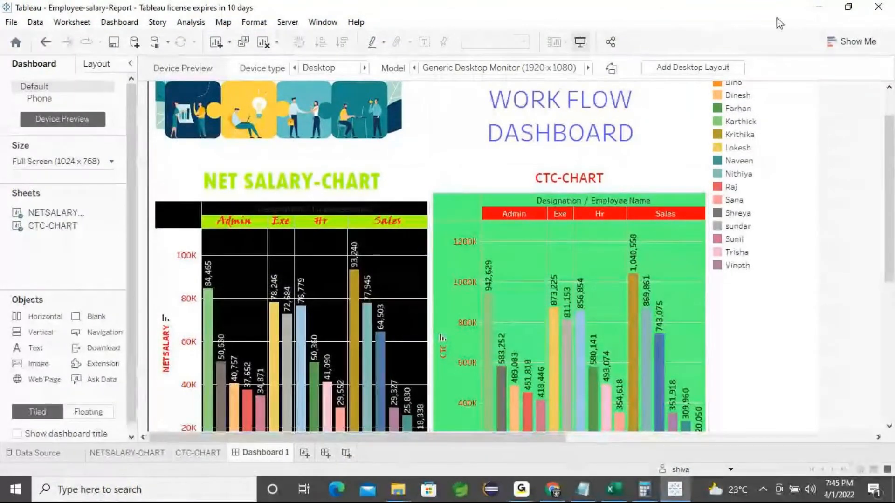
left_click(820, 11)
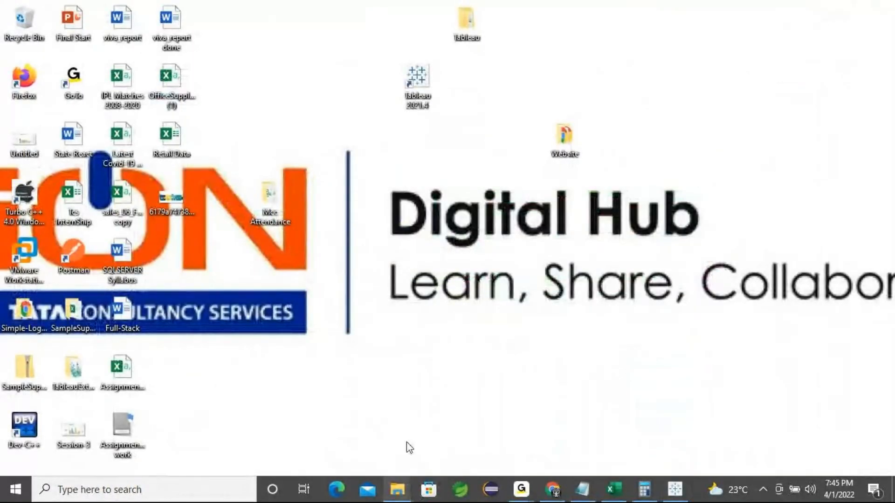
double_click(467, 24)
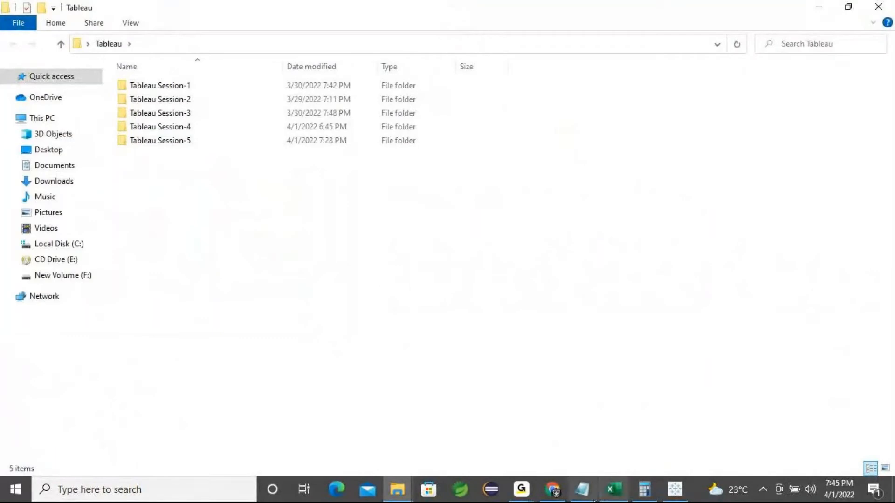
Step: Bring up the Note text file in Notepad and close it
left_click(583, 489)
left_click(482, 353)
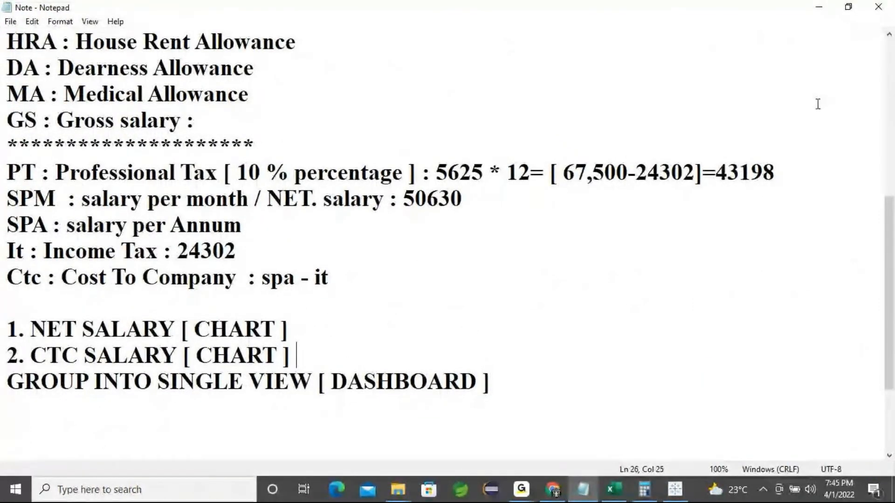
left_click(878, 7)
Step: Review the Employee-salary source workbook from the Tableau Session-5 folder and close the open Excel workbooks
double_click(159, 140)
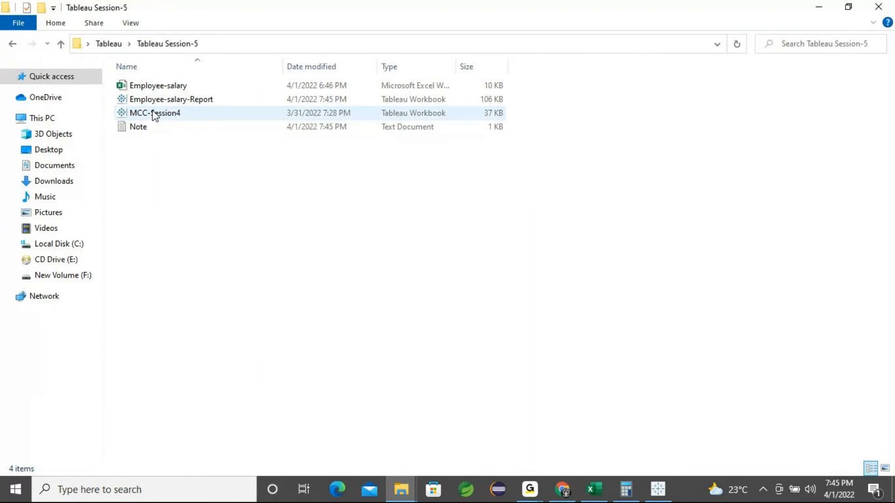
left_click(192, 104)
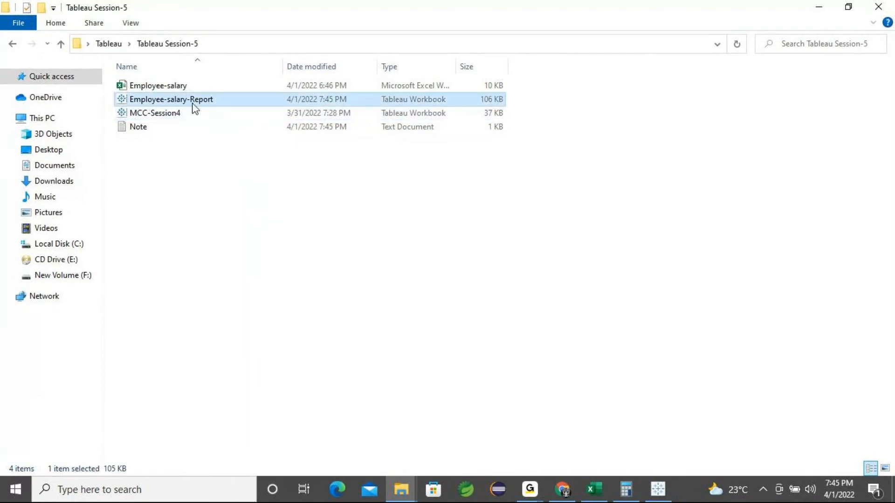
double_click(171, 86)
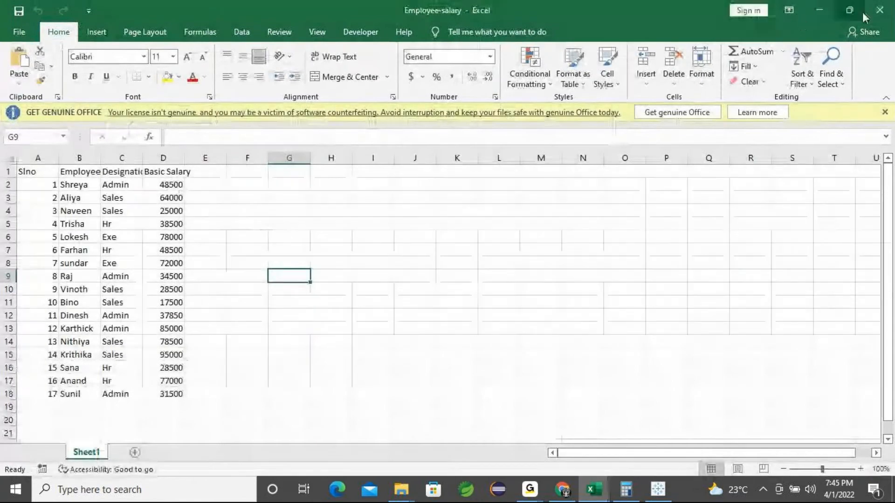
left_click(880, 10)
left_click(879, 10)
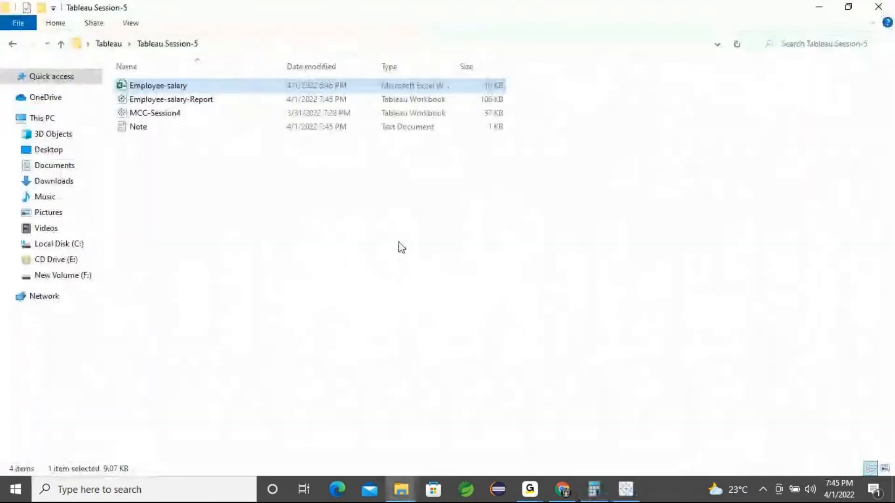
Step: Open the Retail Data workbook from the desktop in a maximized window, enable editing, and dismiss the Office licence notice
left_click(842, 11)
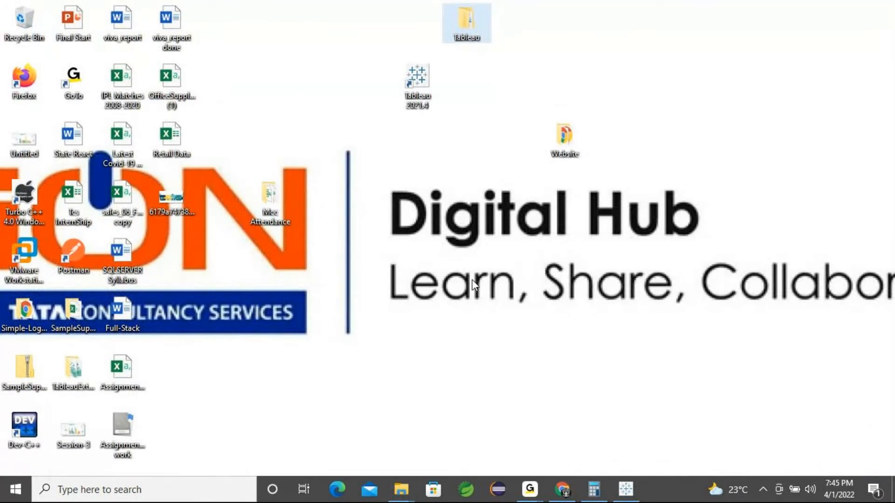
double_click(183, 147)
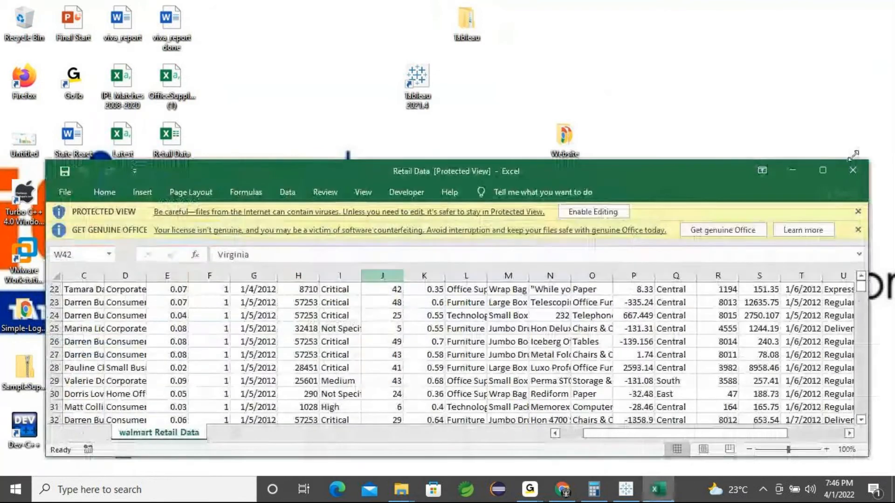
left_click(824, 171)
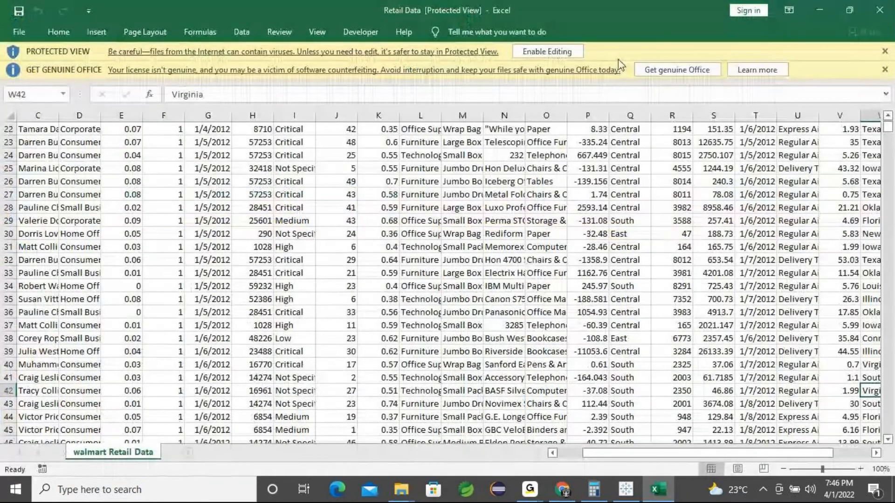
left_click(562, 59)
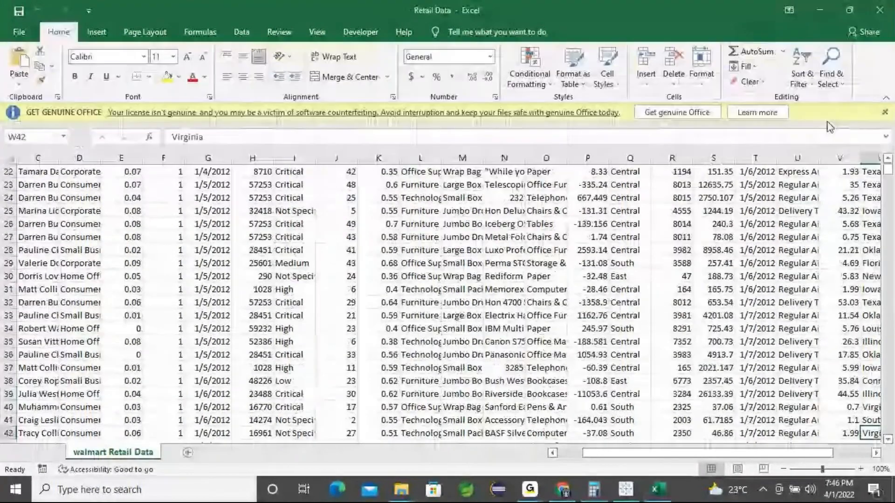
left_click(884, 113)
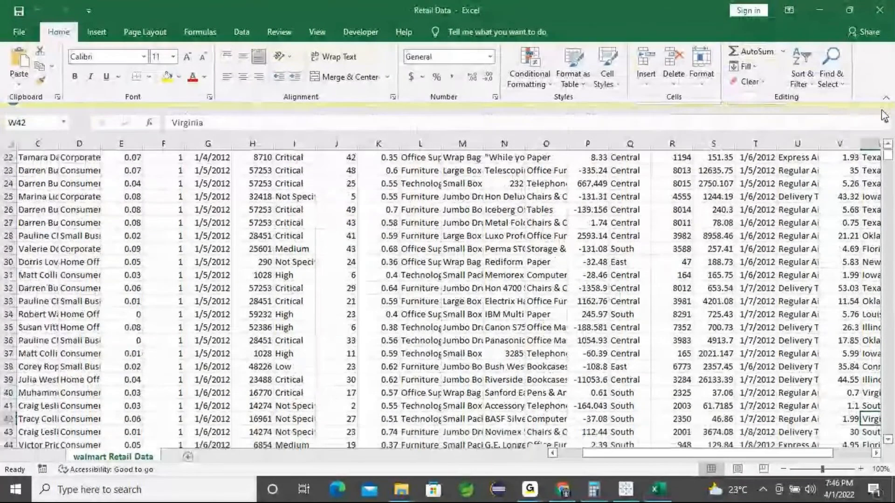
Step: Examine the rows and columns of the walmart Retail Data sheet and close the workbook
scroll(322, 297, "down", 4)
scroll(322, 296, "down", 10)
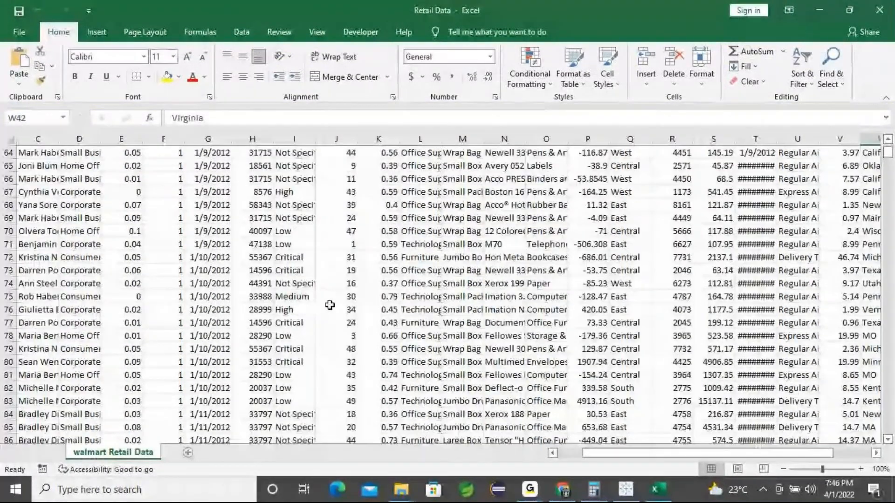
scroll(329, 303, "up", 6)
scroll(330, 305, "up", 15)
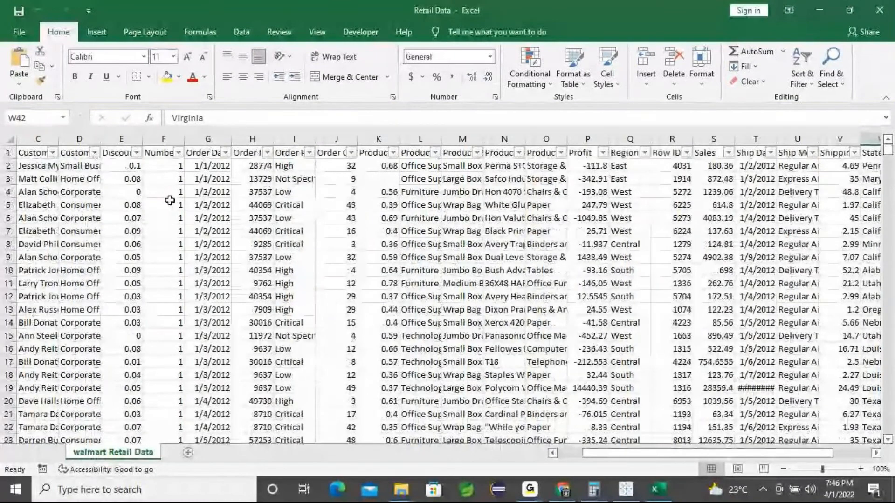
left_click_drag(169, 200, 720, 388)
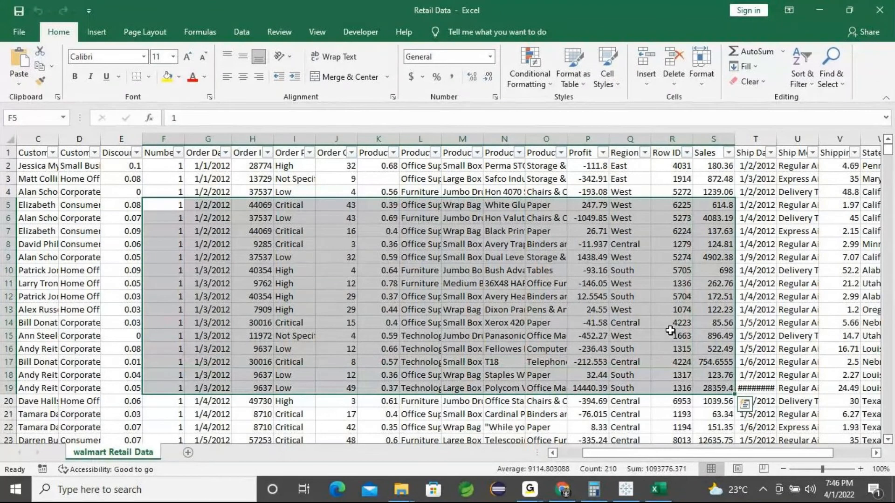
left_click(797, 205)
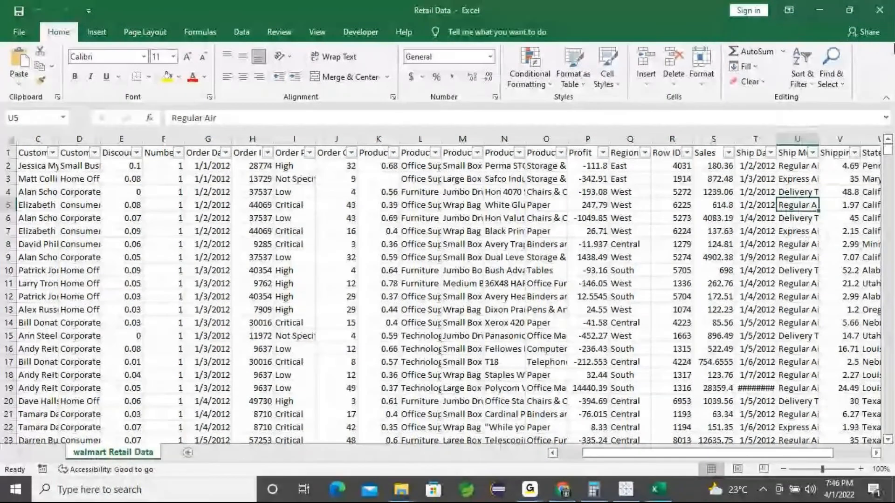
left_click(880, 10)
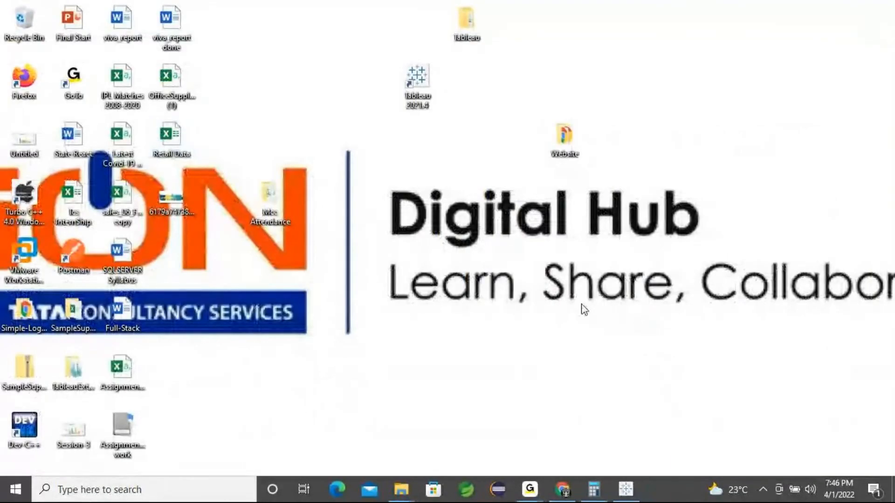
mouse_move(529, 493)
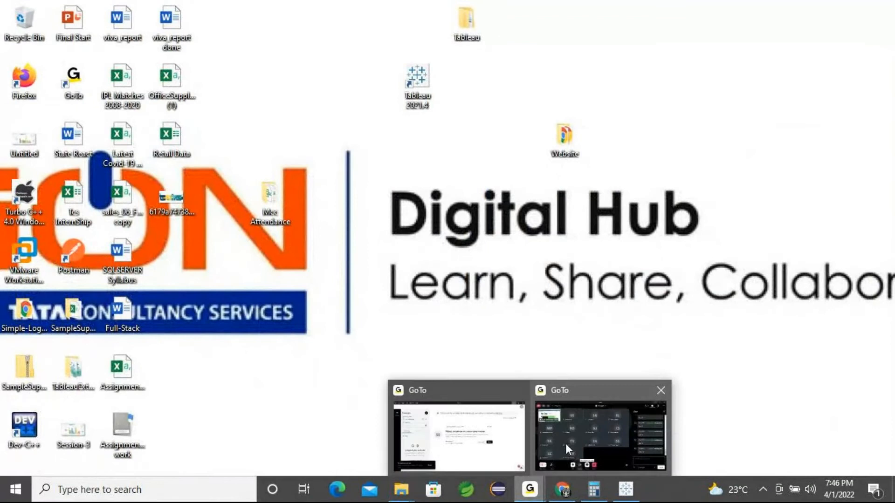